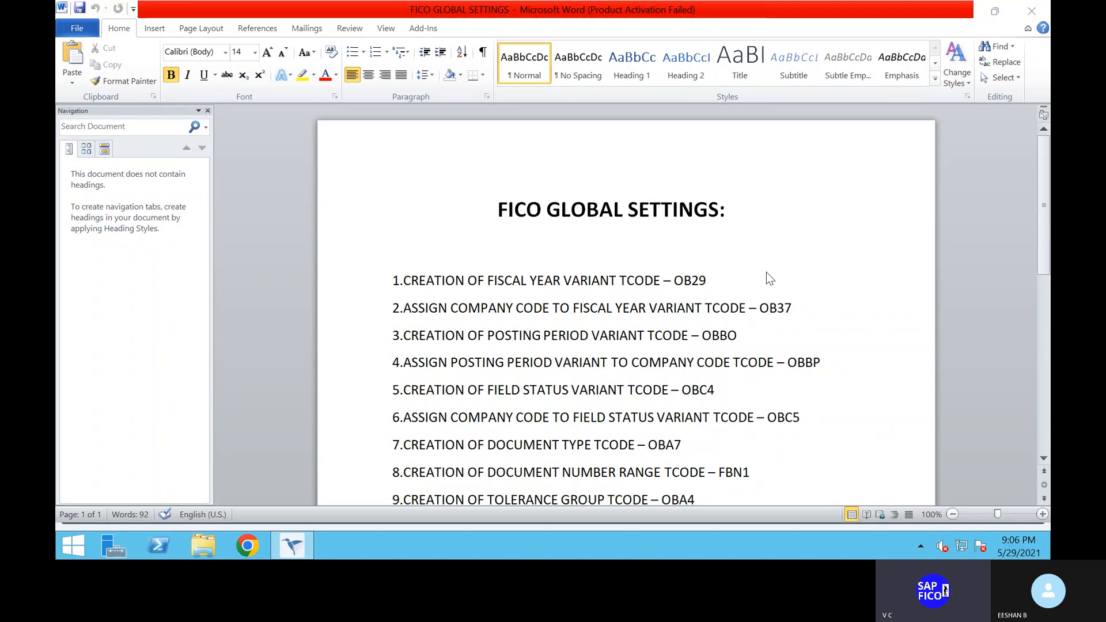
scroll(766, 272, down, 1)
scroll(767, 274, down, 2)
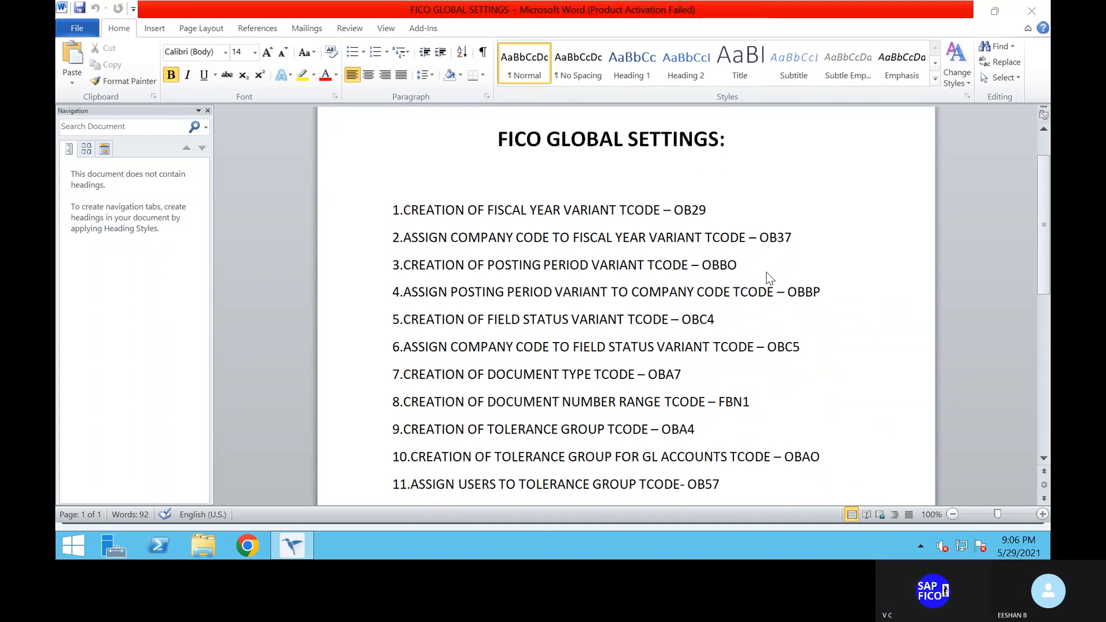
scroll(767, 273, up, 1)
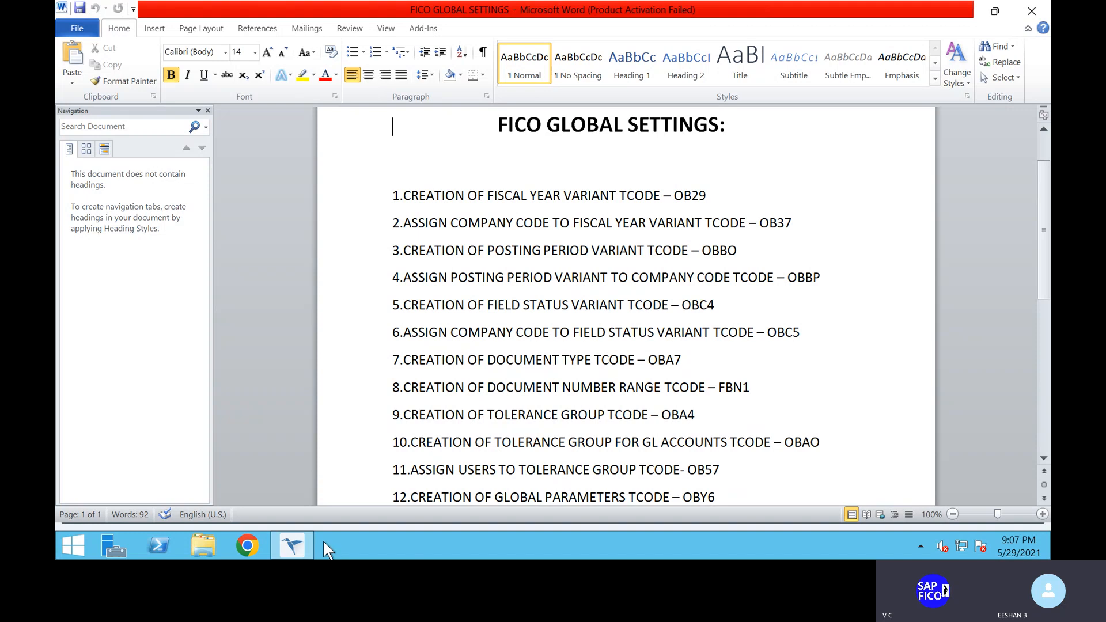
Open SAP Business Client and log on to system S4H, client 100, with the account password.
click(288, 554)
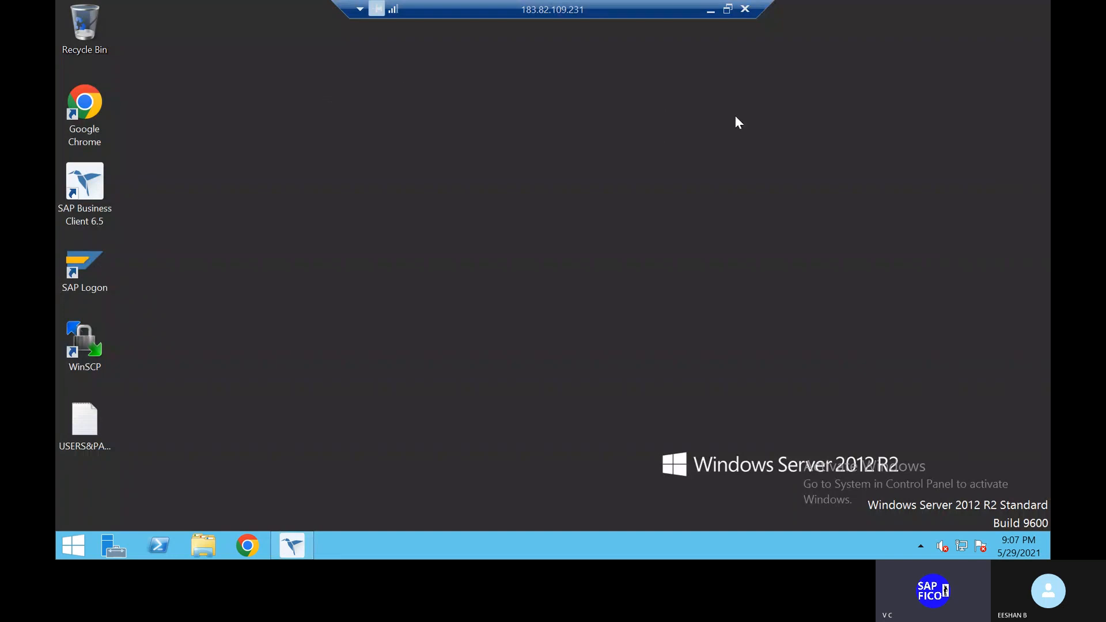
double_click(107, 208)
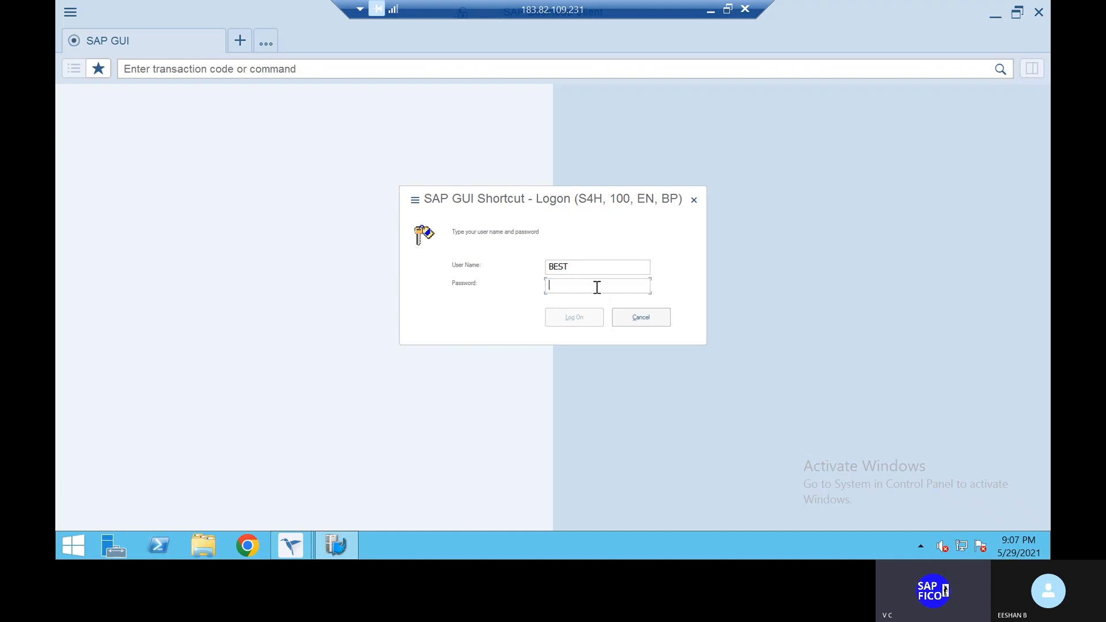
key(Caps_Lock)
text(••••••••••)
click(568, 318)
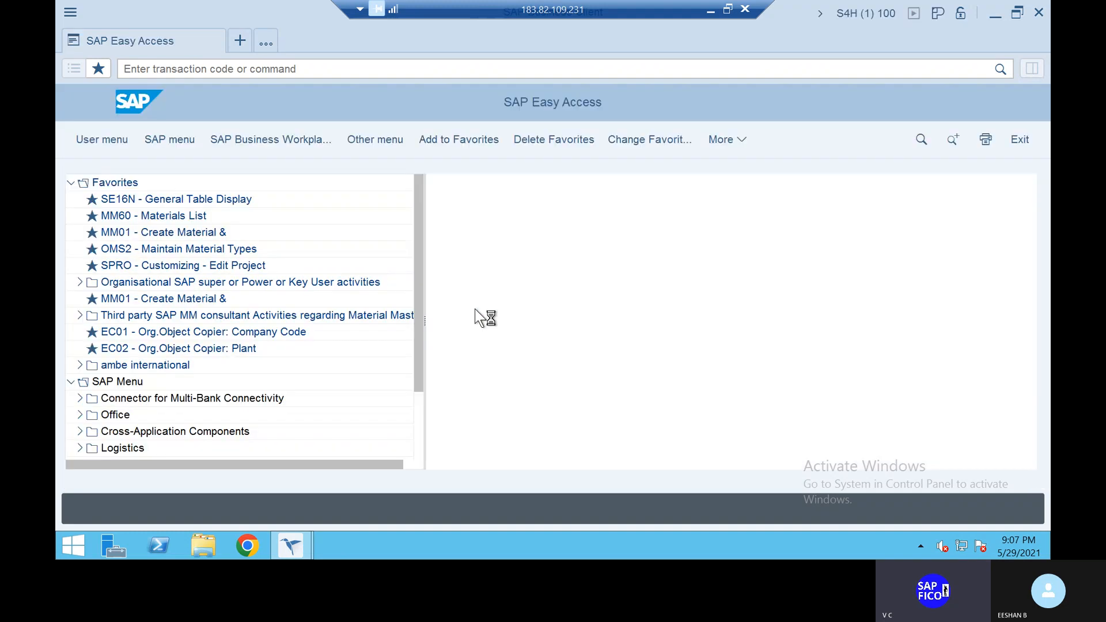
Leave the Maintain Business Partner transaction with /n to return to SAP Easy Access.
click(197, 68)
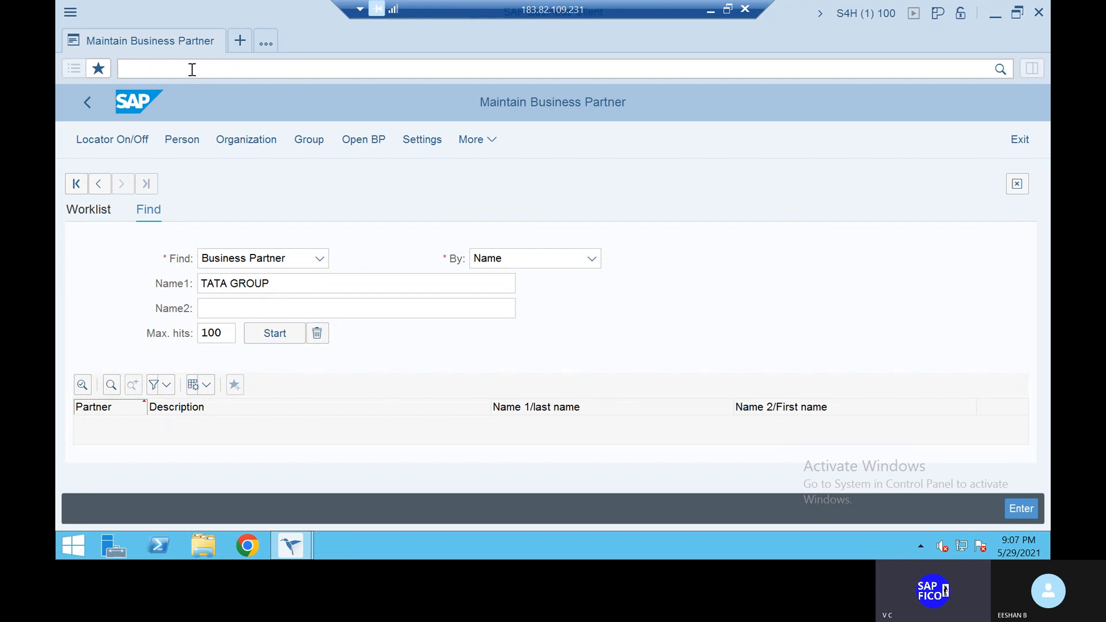
text(/n)
key(Return)
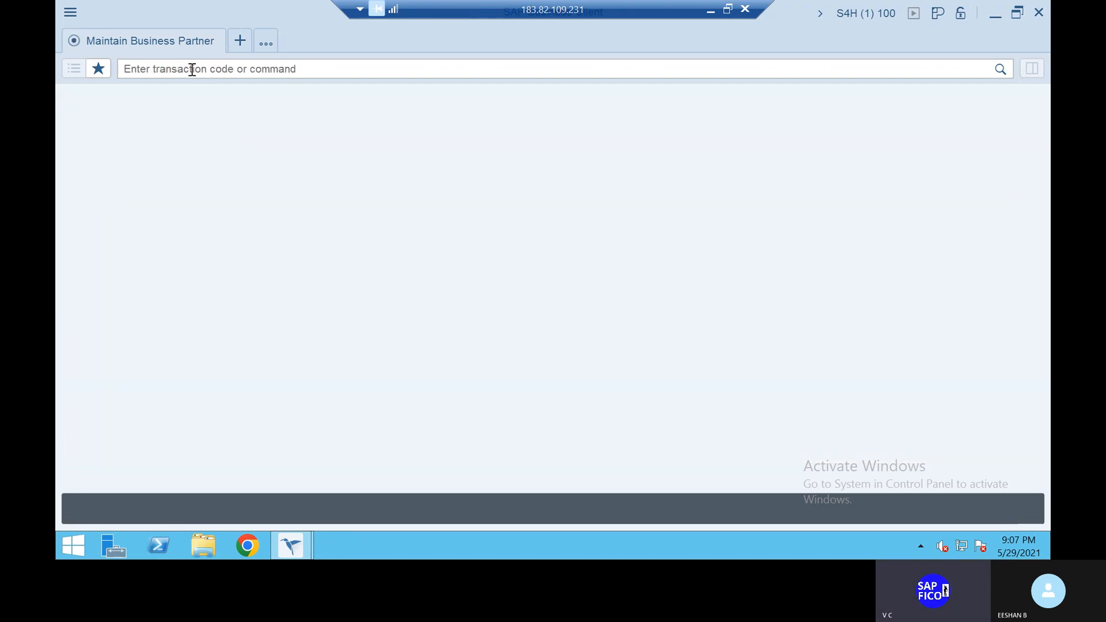
Run transaction XK01 to view the Create Business Partner options for a vendor, and cancel the dialog.
click(193, 69)
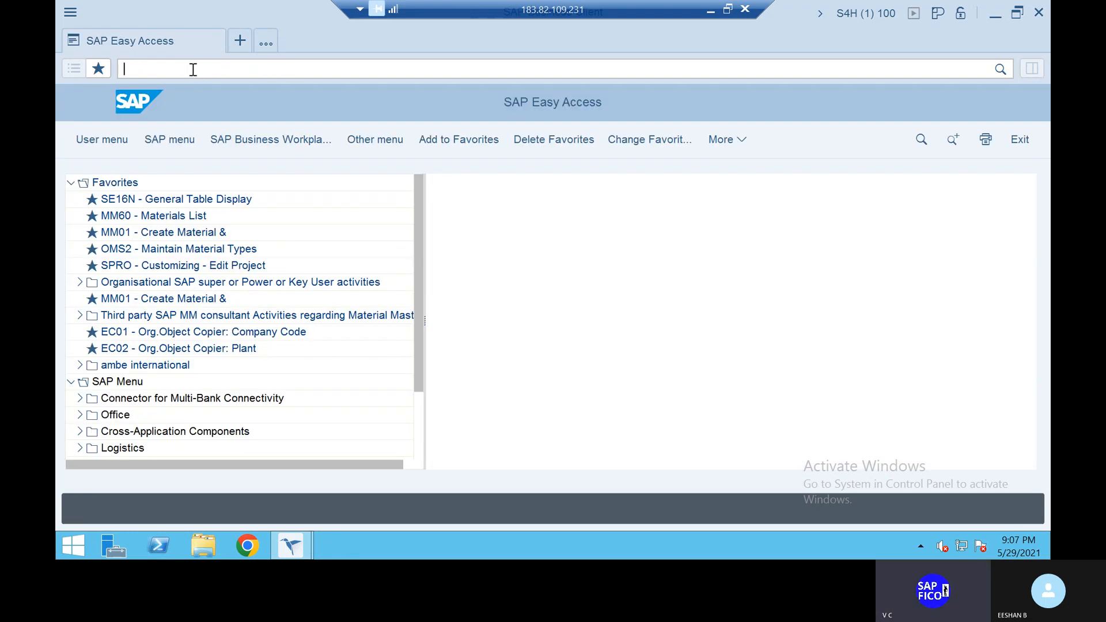
text(xk)
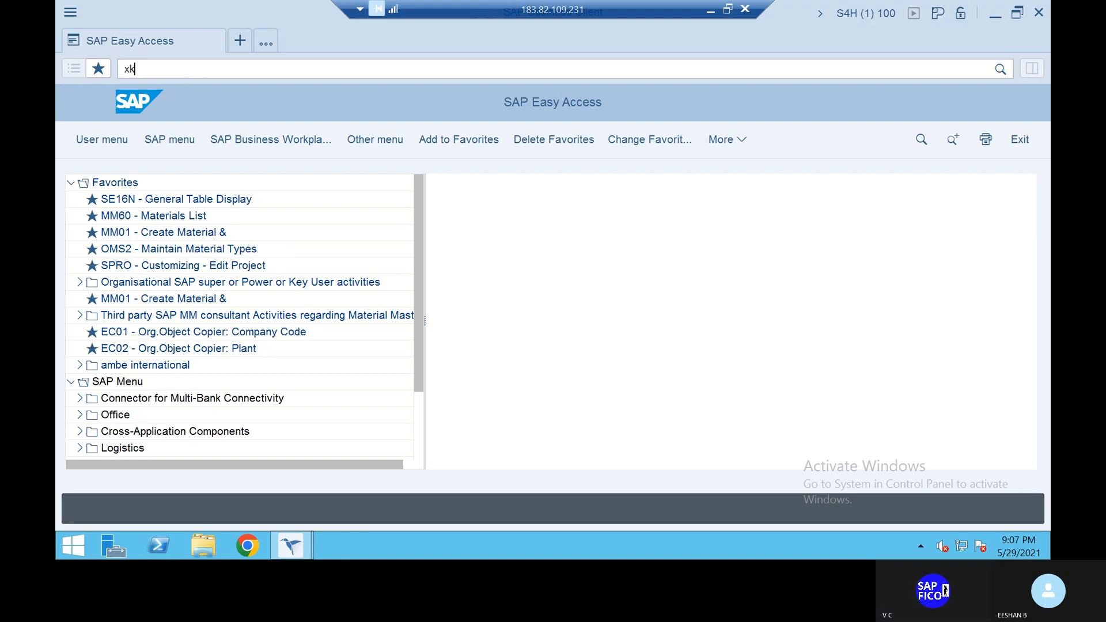
text(01)
key(Return)
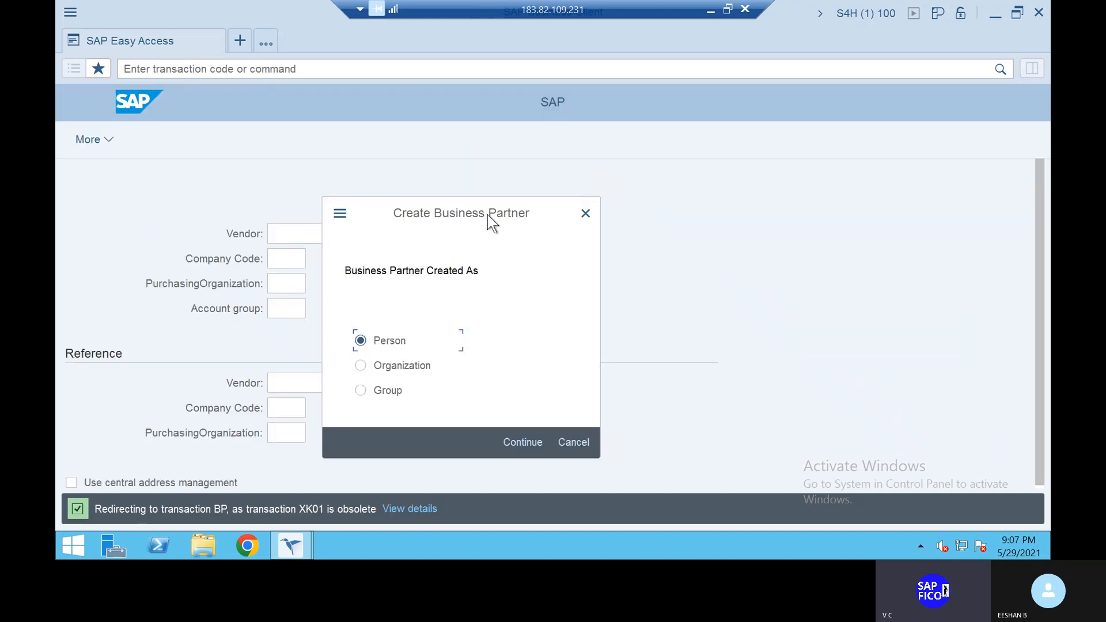
drag(486, 209, 493, 130)
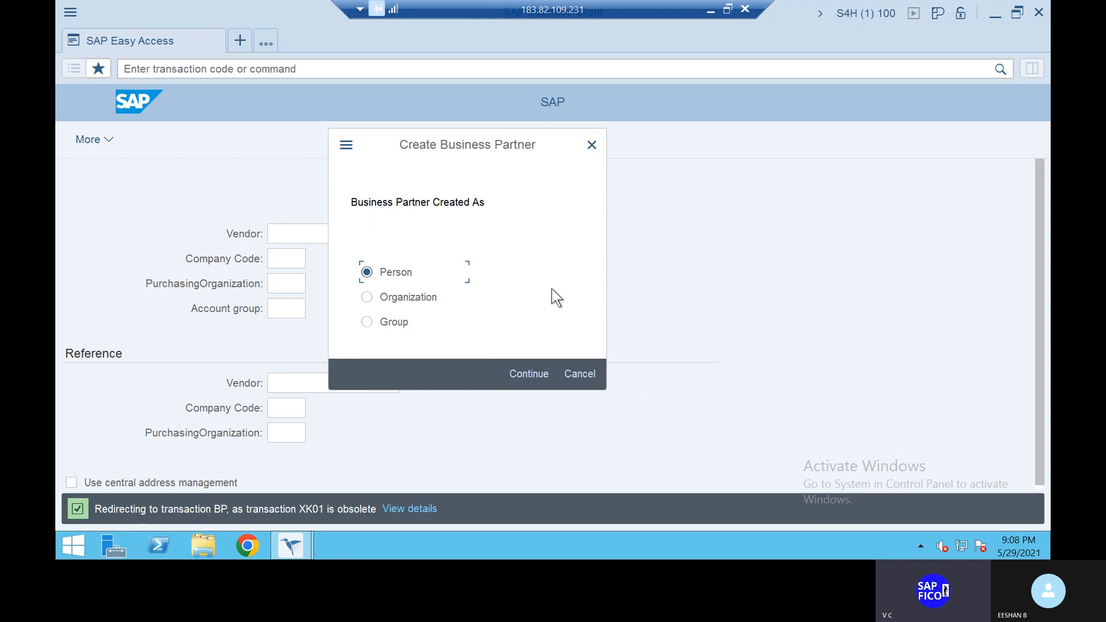
click(590, 370)
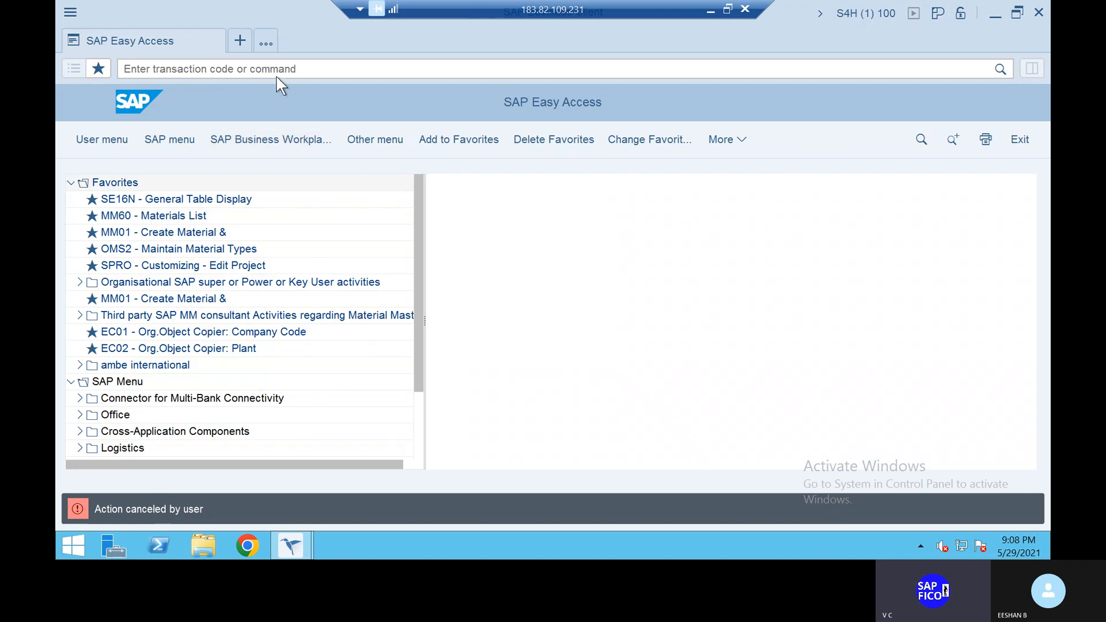
Run transaction XD01 to view the Create Business Partner options for a customer, and cancel the dialog.
click(276, 68)
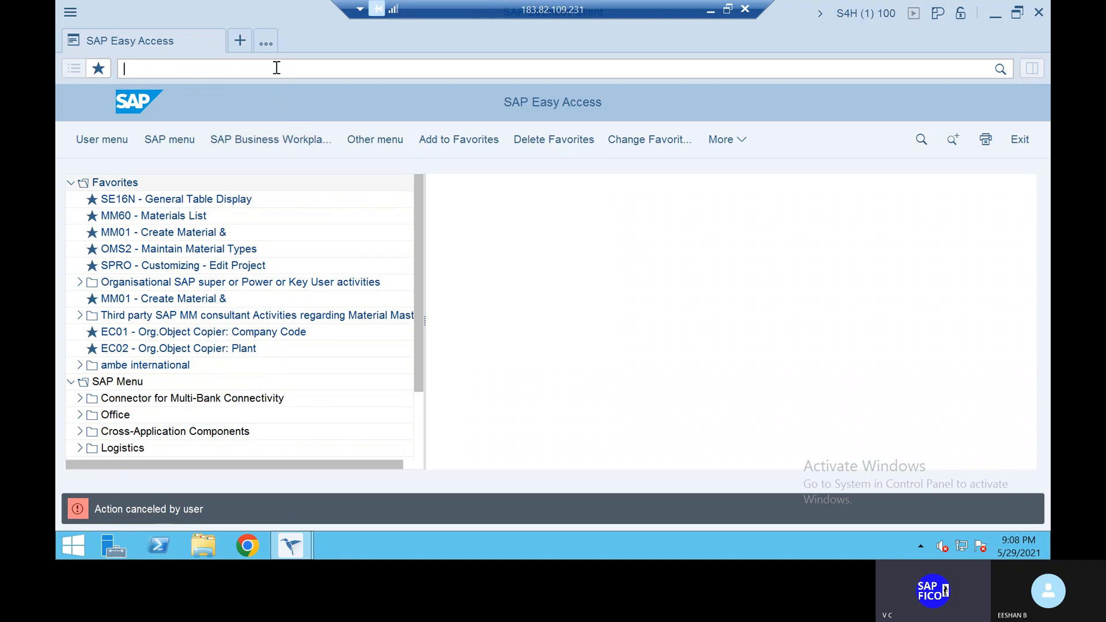
text(xd01)
key(Return)
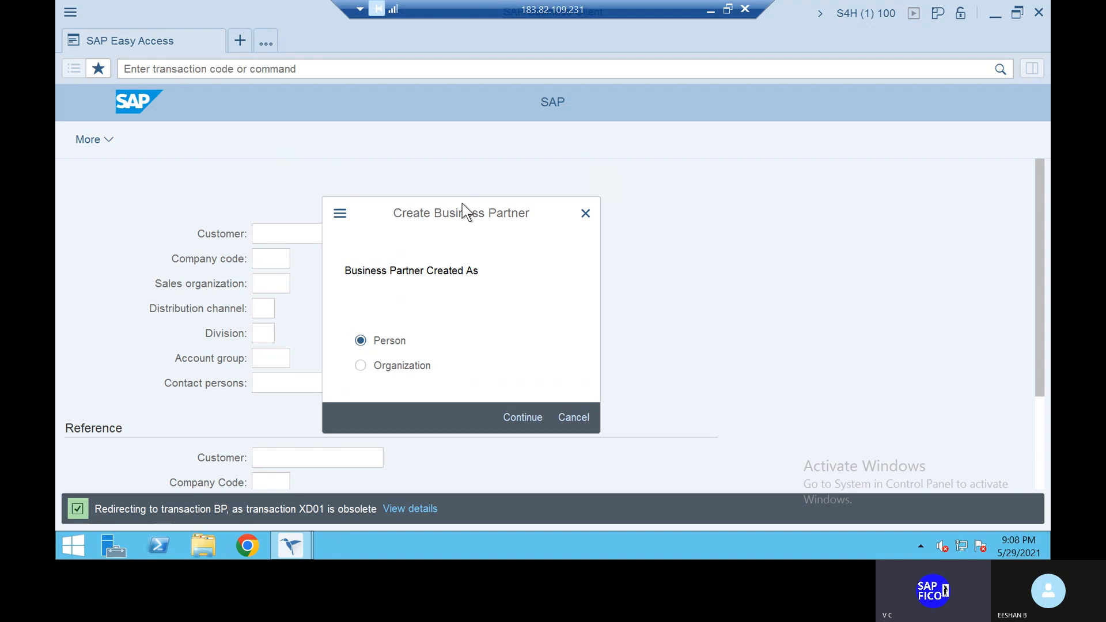
drag(462, 202, 479, 144)
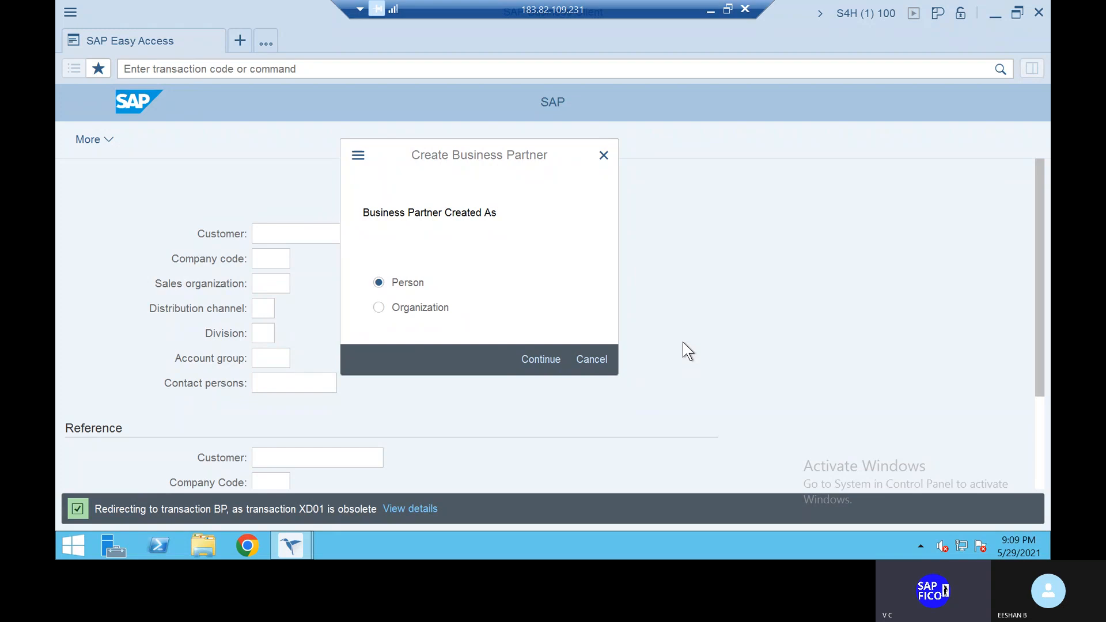
click(603, 365)
Open the fiscal year variants overview with transaction OB29.
click(268, 68)
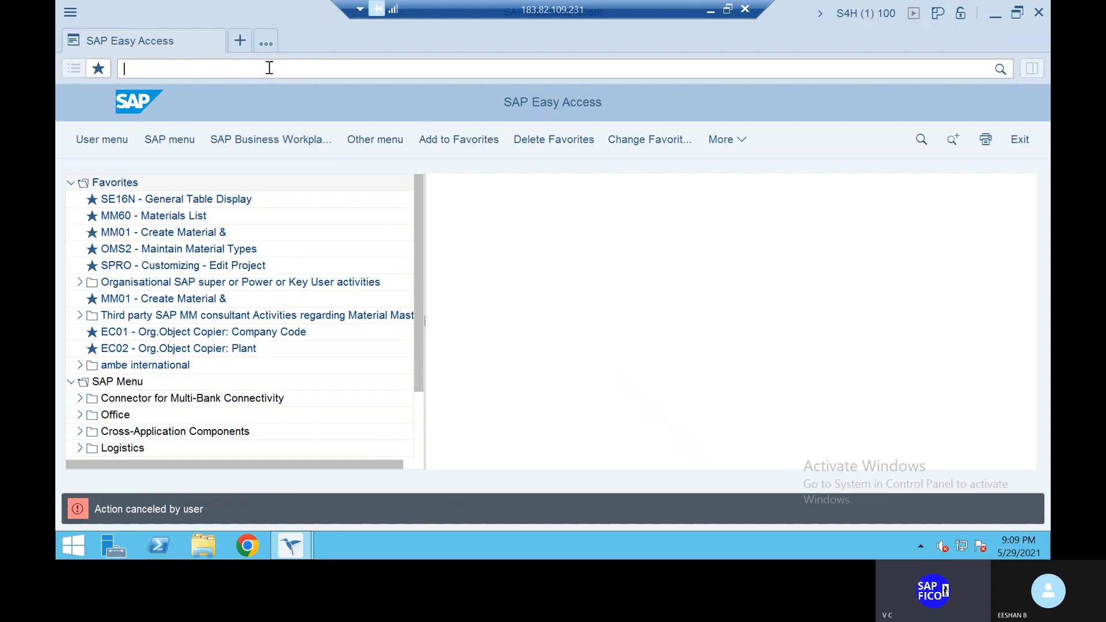
text(ob2)
text(8)
key(Return)
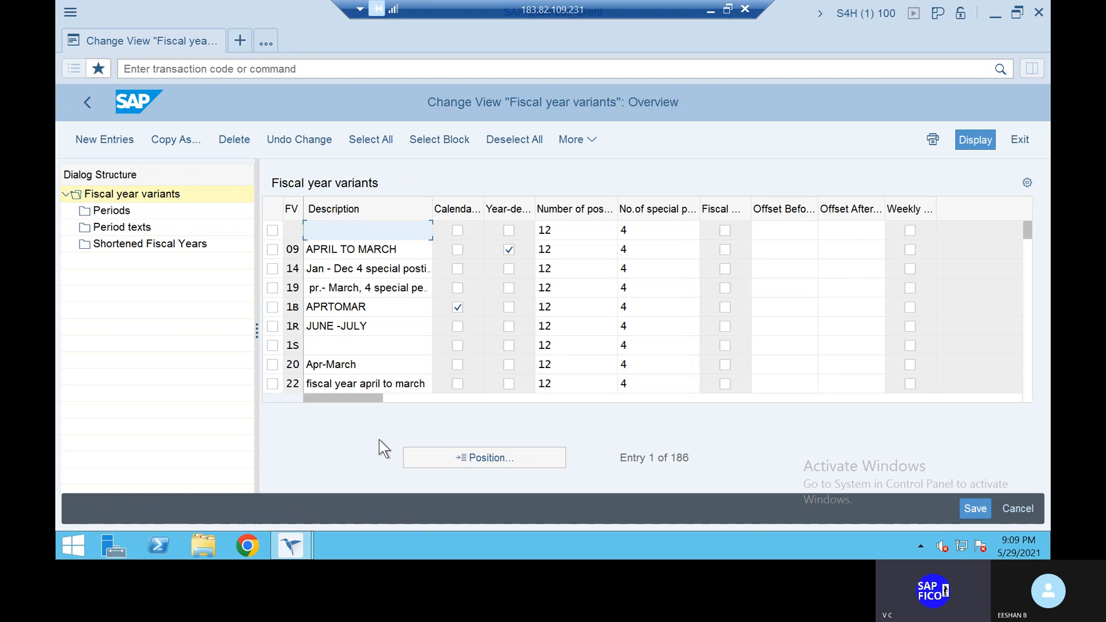
Copy fiscal year variant 09 (APRIL TO MARCH) as FE together with all its dependent entries.
click(273, 250)
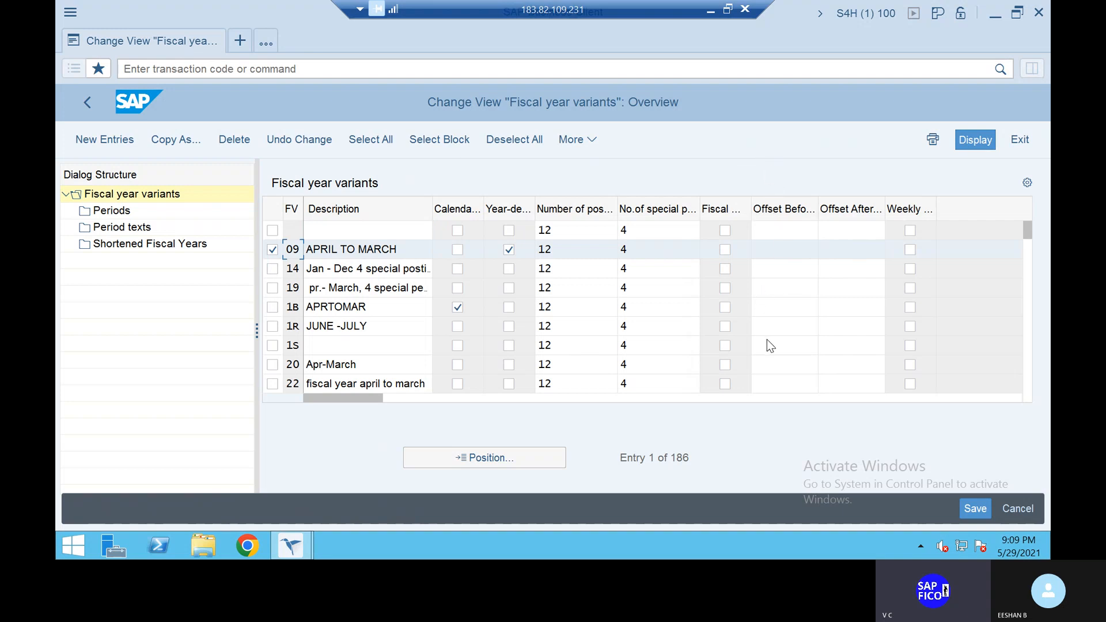
click(180, 140)
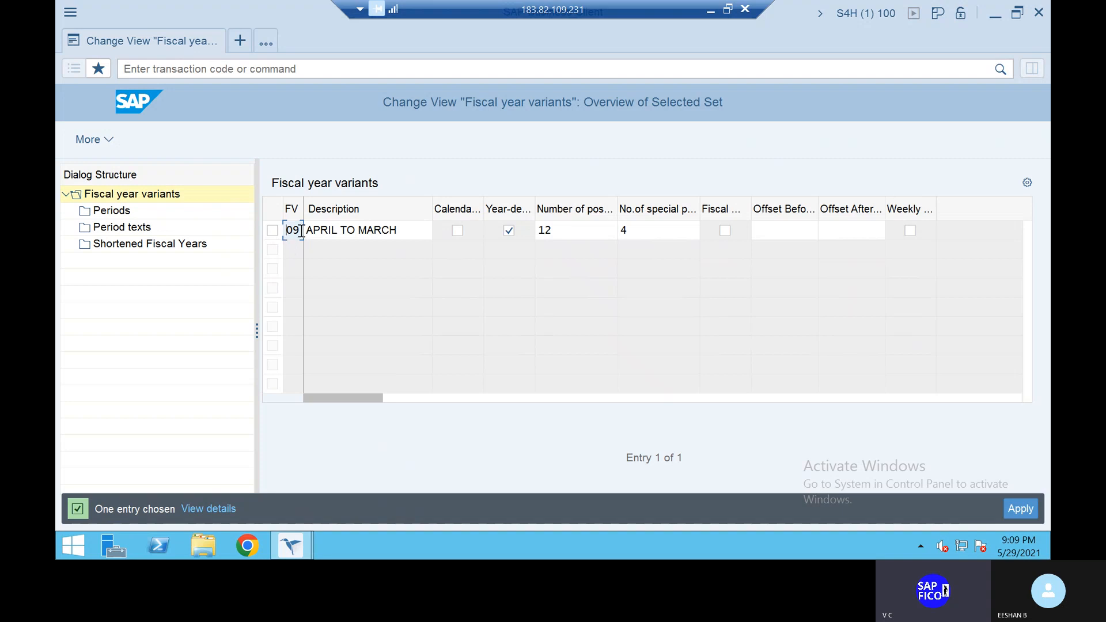
key(BackSpace)
key(BackSpace)
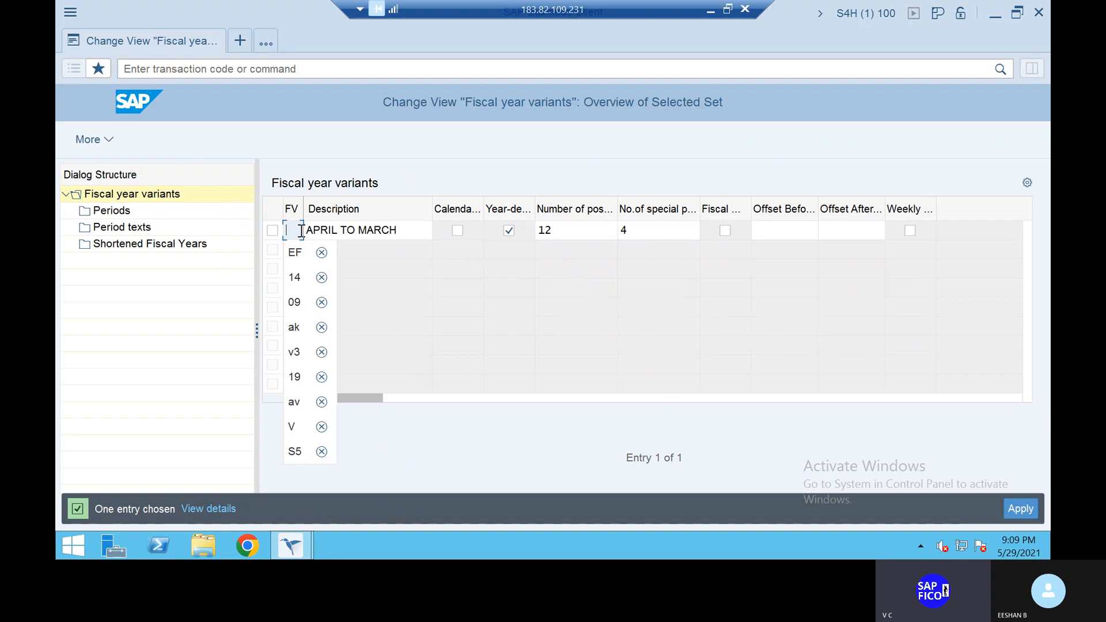
text(fe)
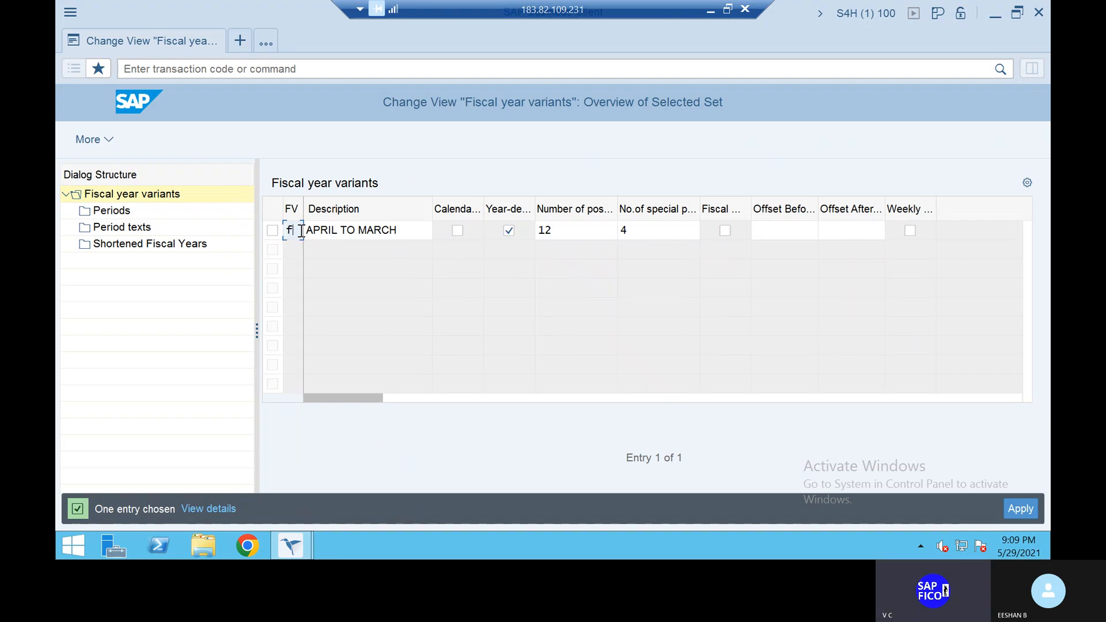
key(BackSpace)
key(BackSpace)
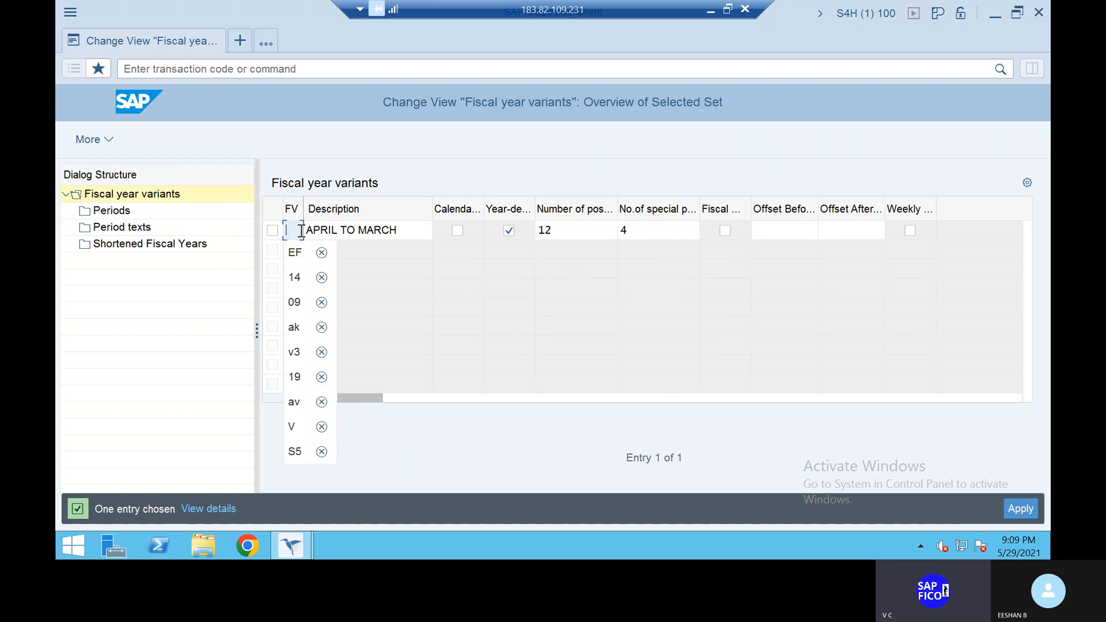
text(FE)
key(Return)
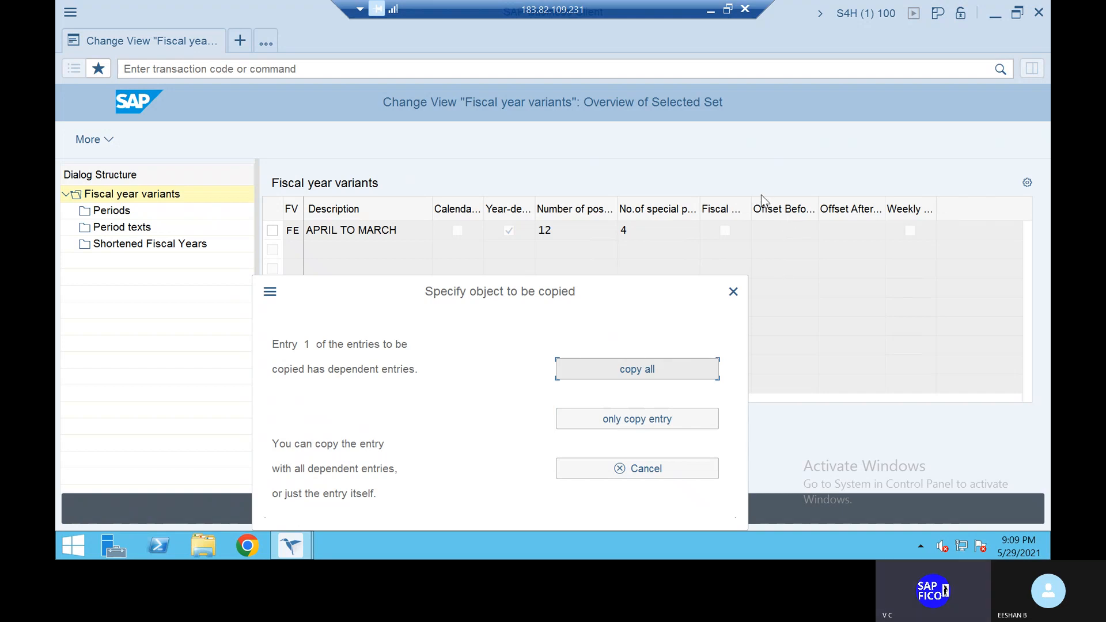
click(643, 370)
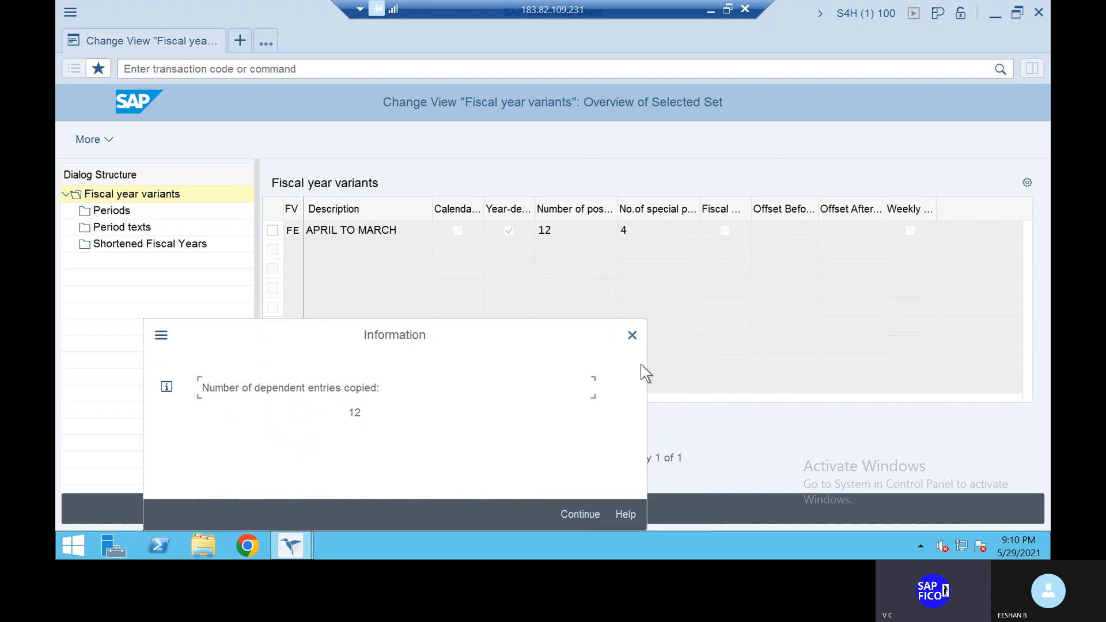
click(577, 518)
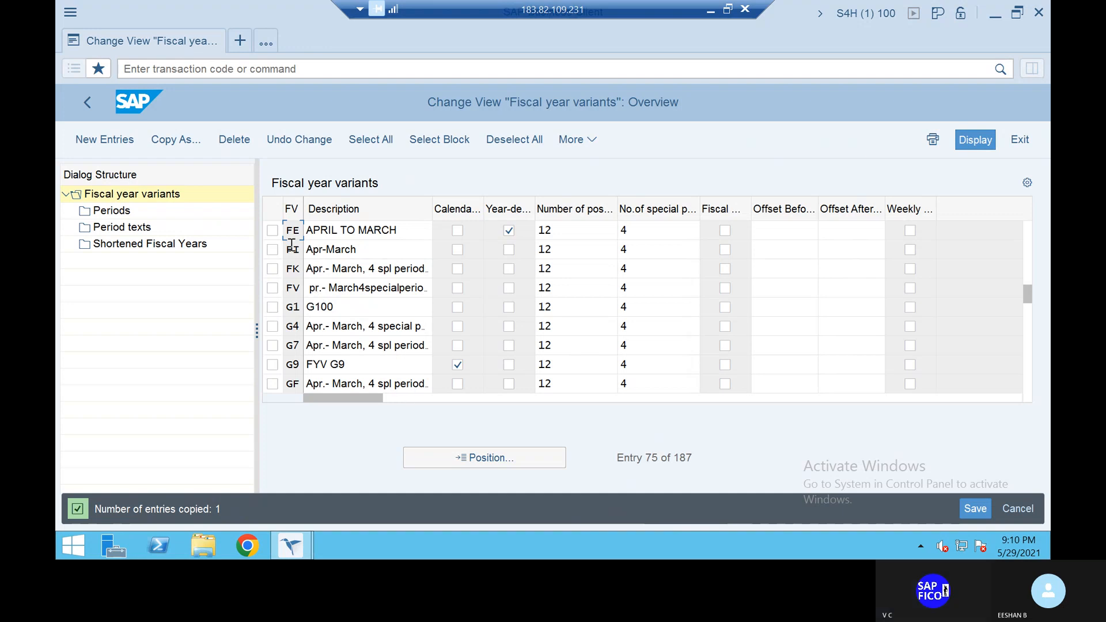
Select variant FE, request its Periods, and save the copied data under customizing request S4HK905046.
click(272, 231)
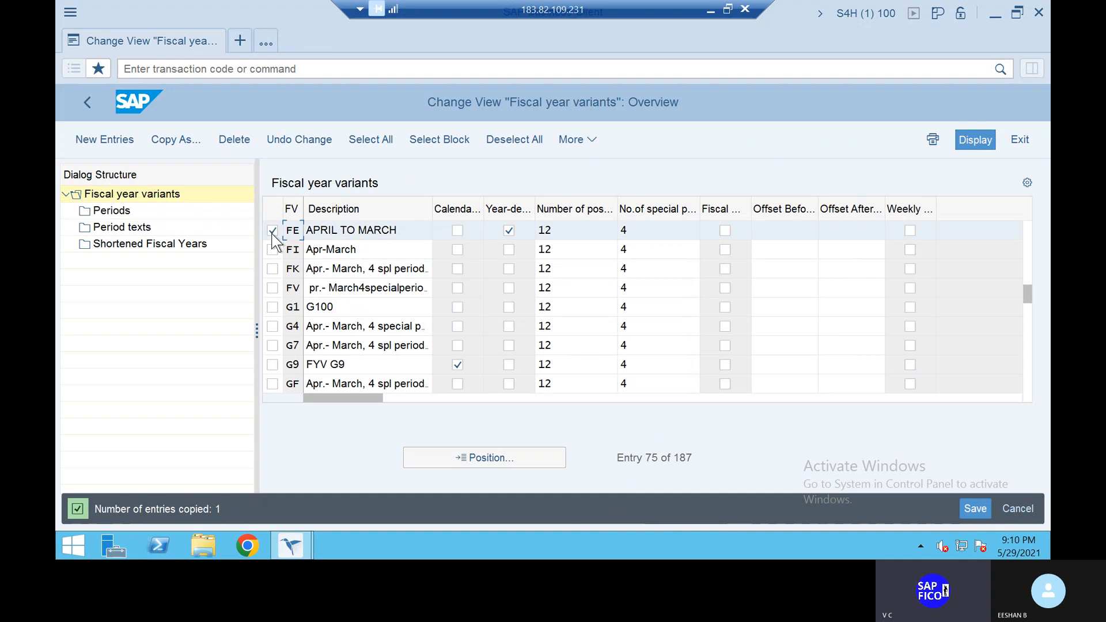
double_click(107, 211)
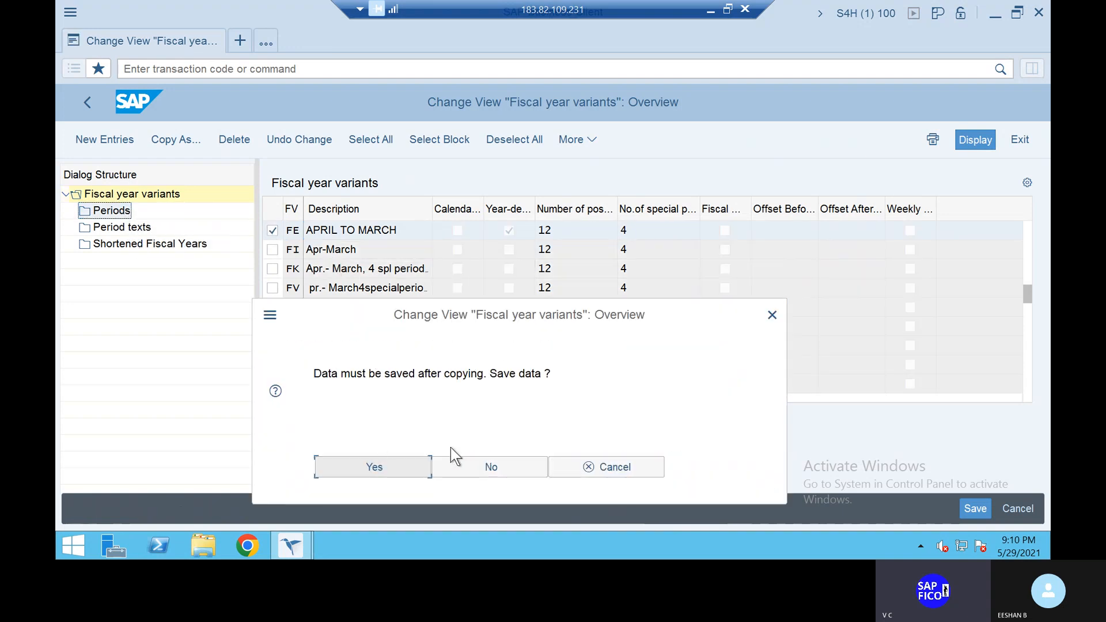
click(409, 465)
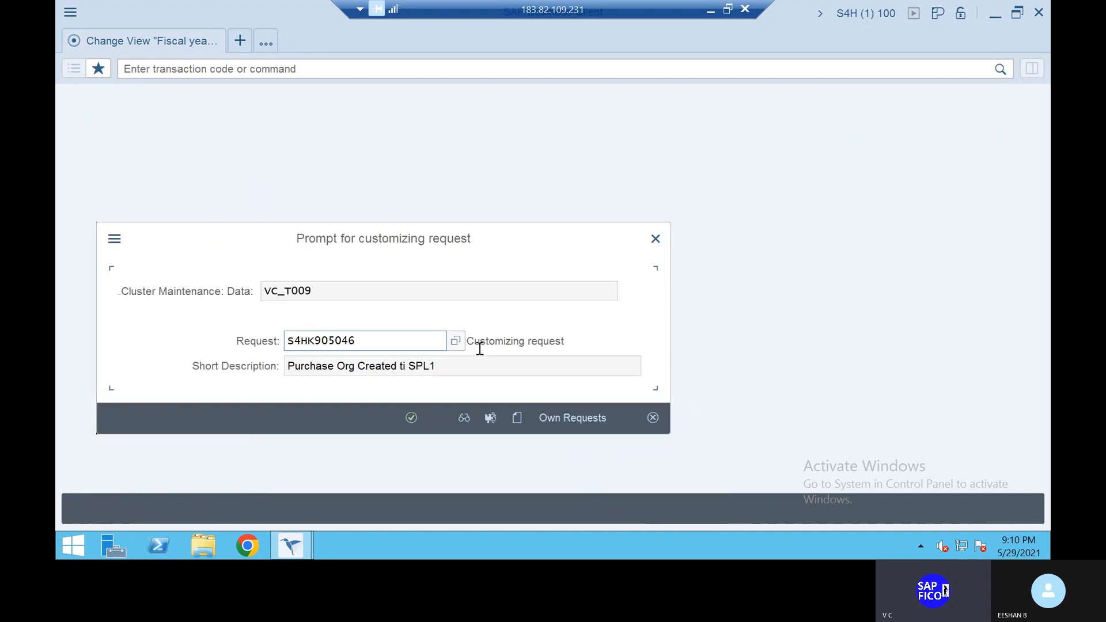
click(410, 416)
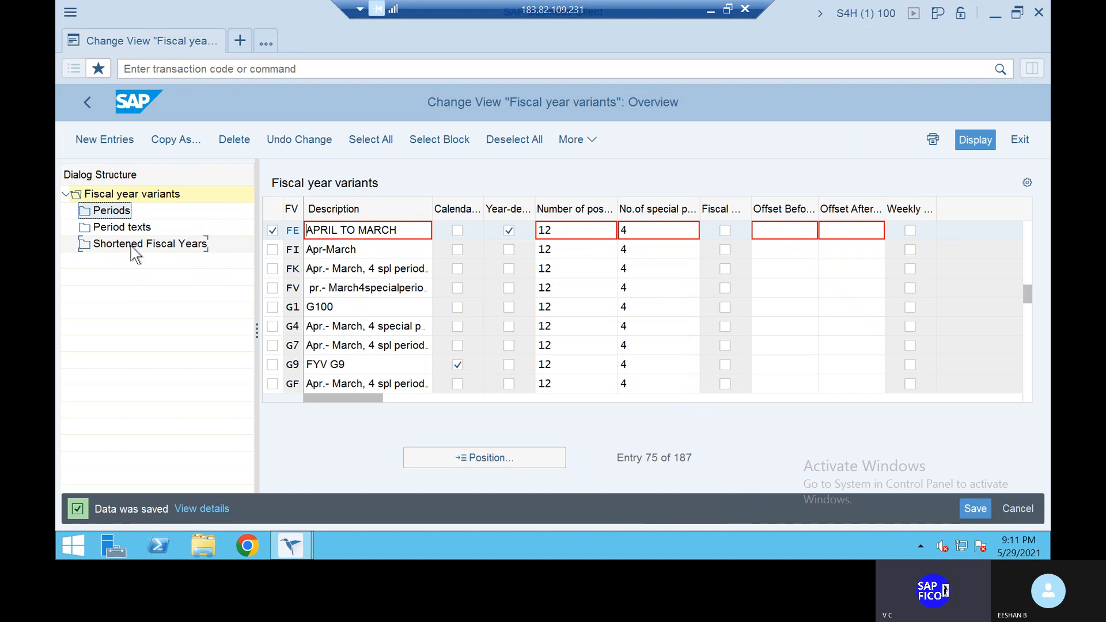
Open the shortened fiscal years of variant FE for fiscal year 2022 and start a new entry for its number of posting periods.
double_click(135, 244)
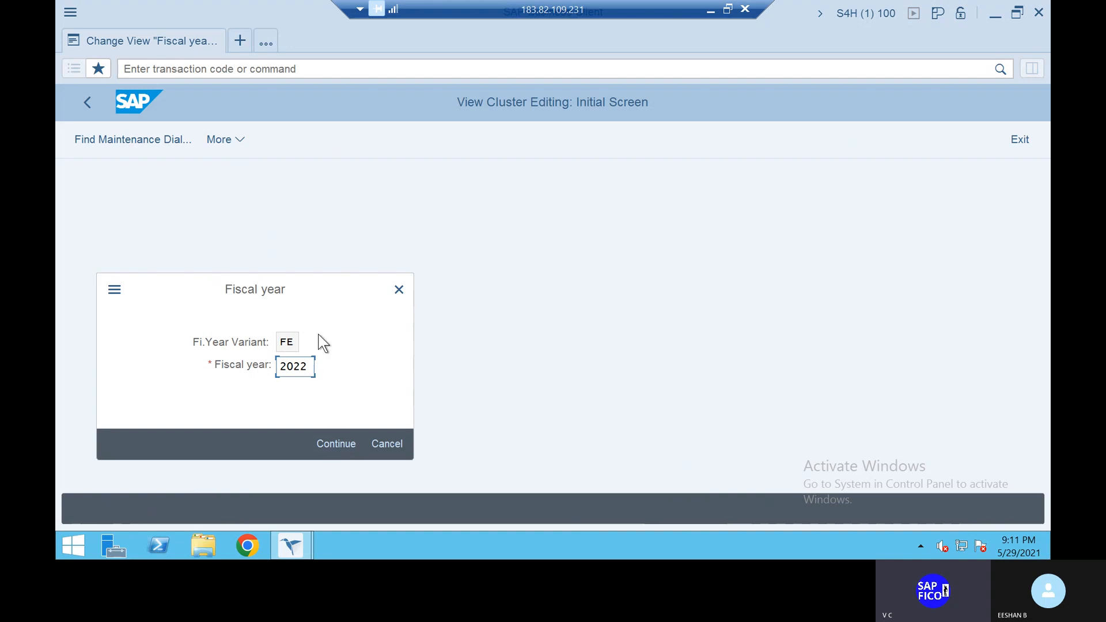
click(341, 439)
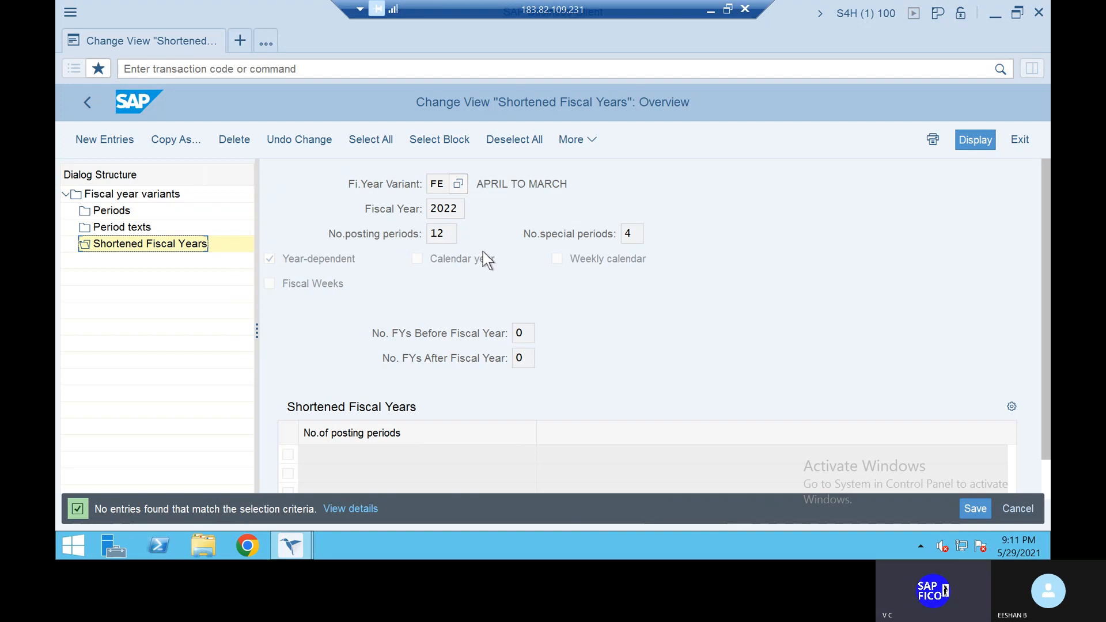
click(97, 138)
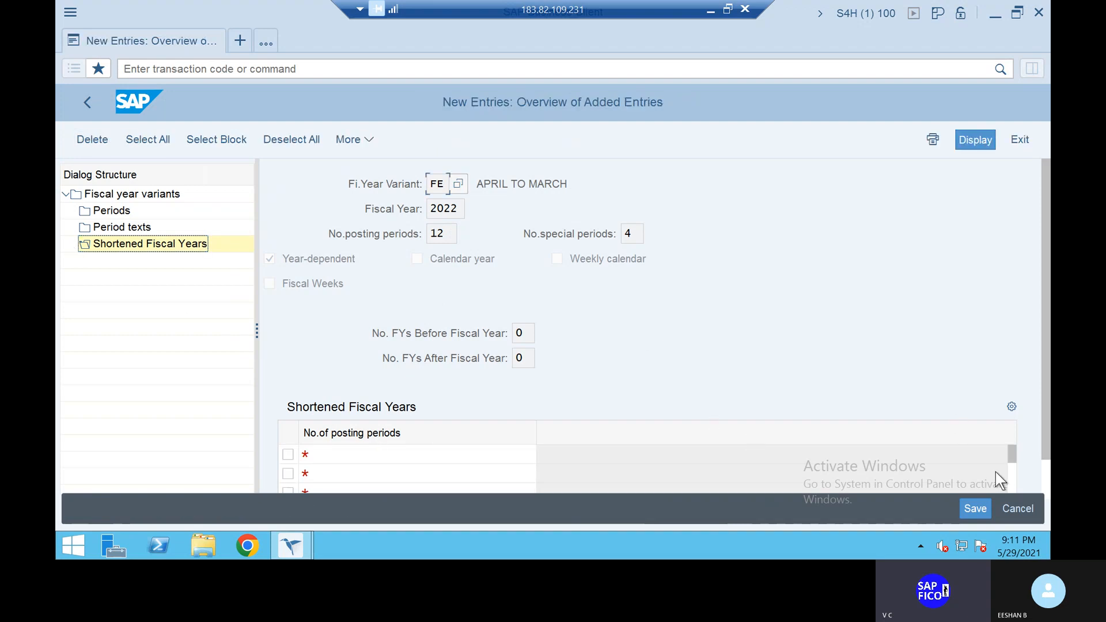
click(1011, 472)
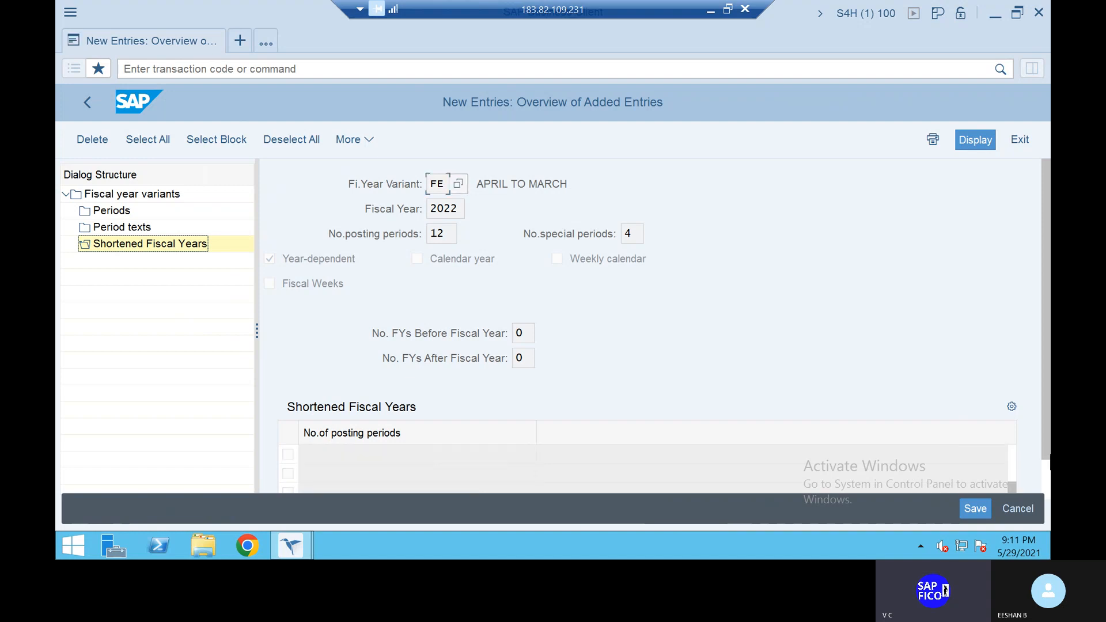
click(1014, 448)
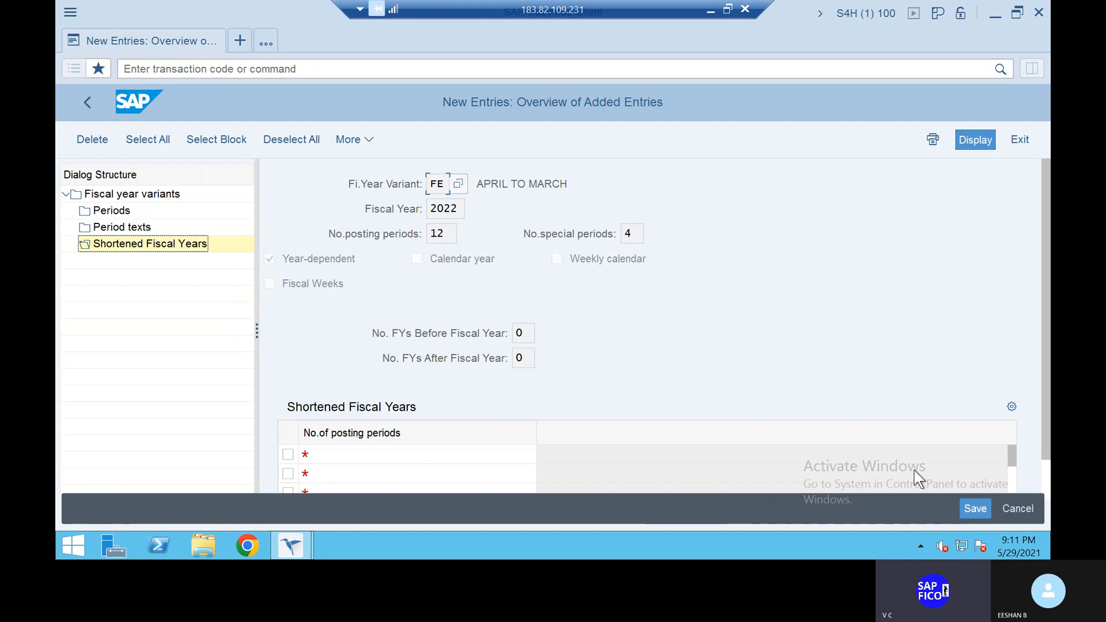
click(1047, 490)
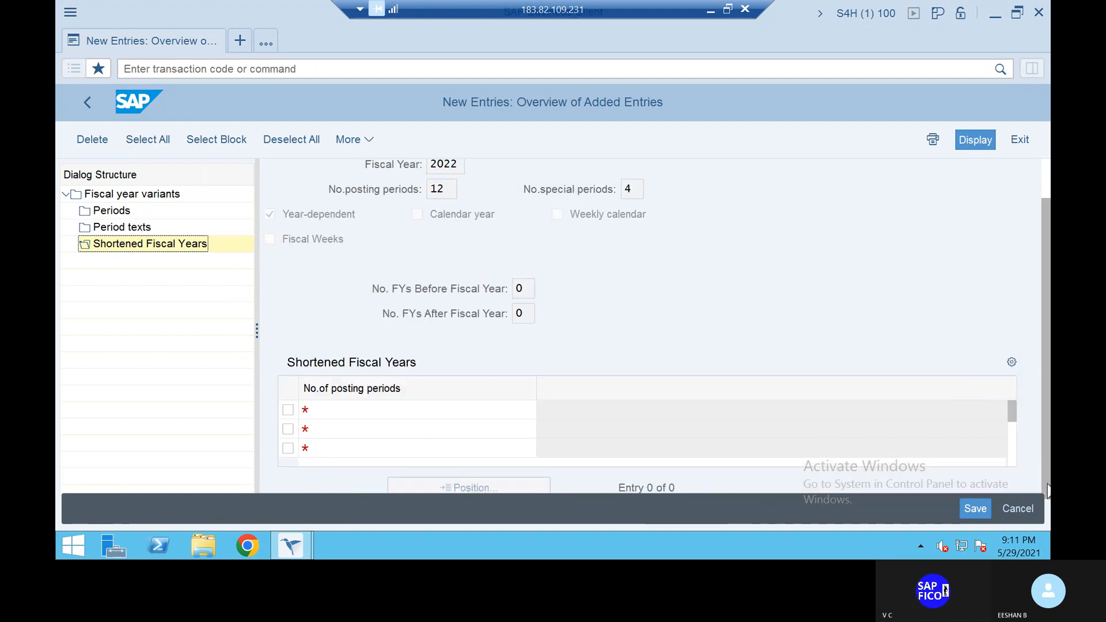
click(391, 410)
text(9)
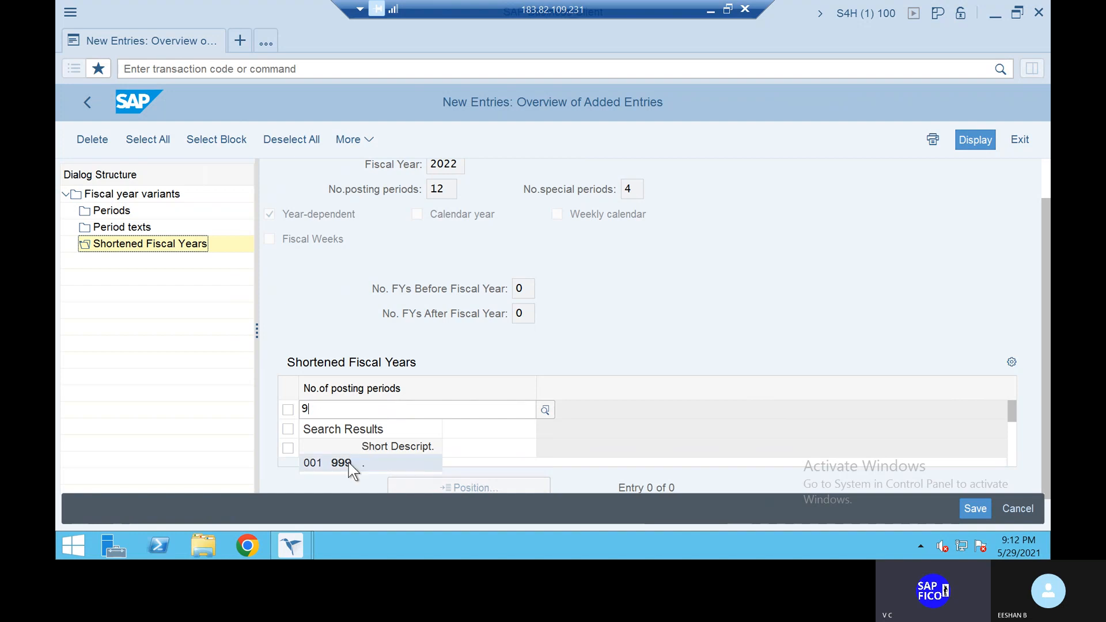
click(349, 465)
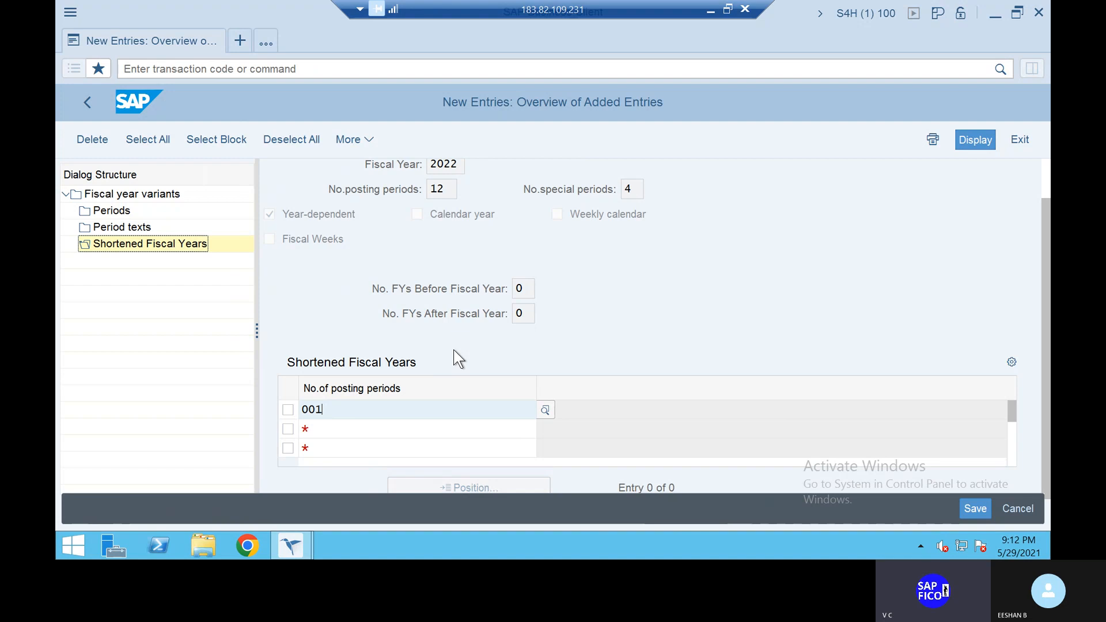
key(BackSpace)
key(BackSpace)
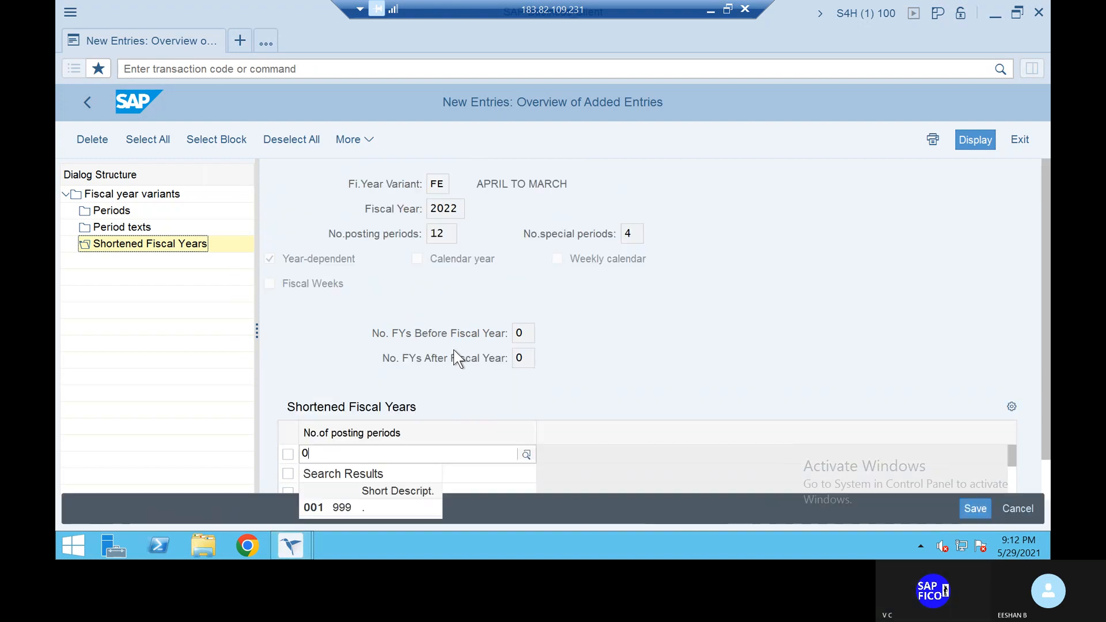
text(9)
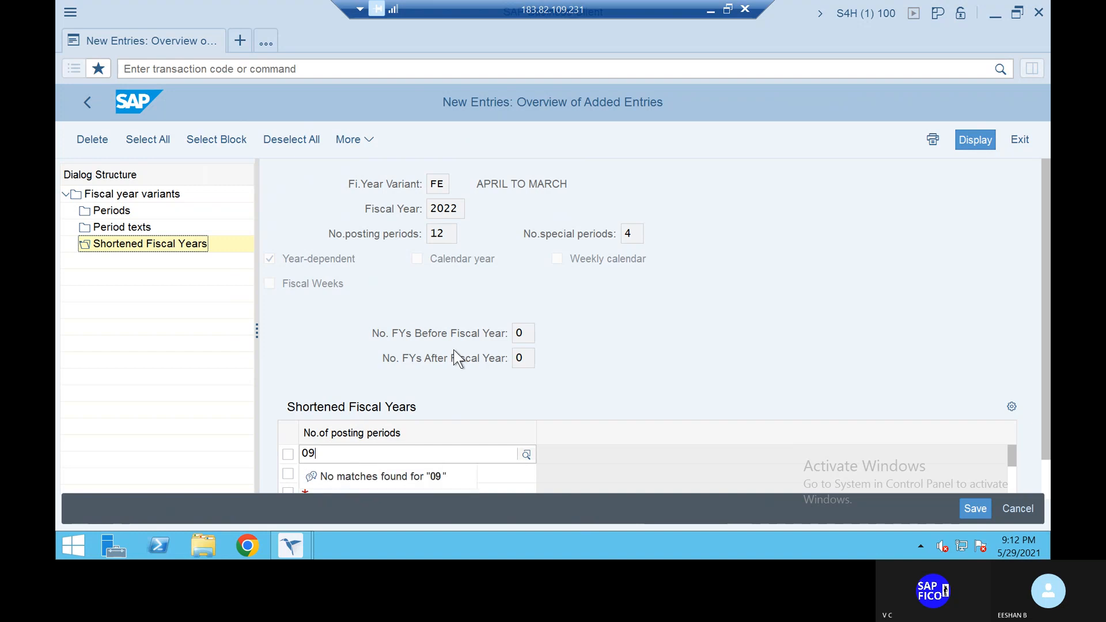
key(BackSpace)
key(BackSpace)
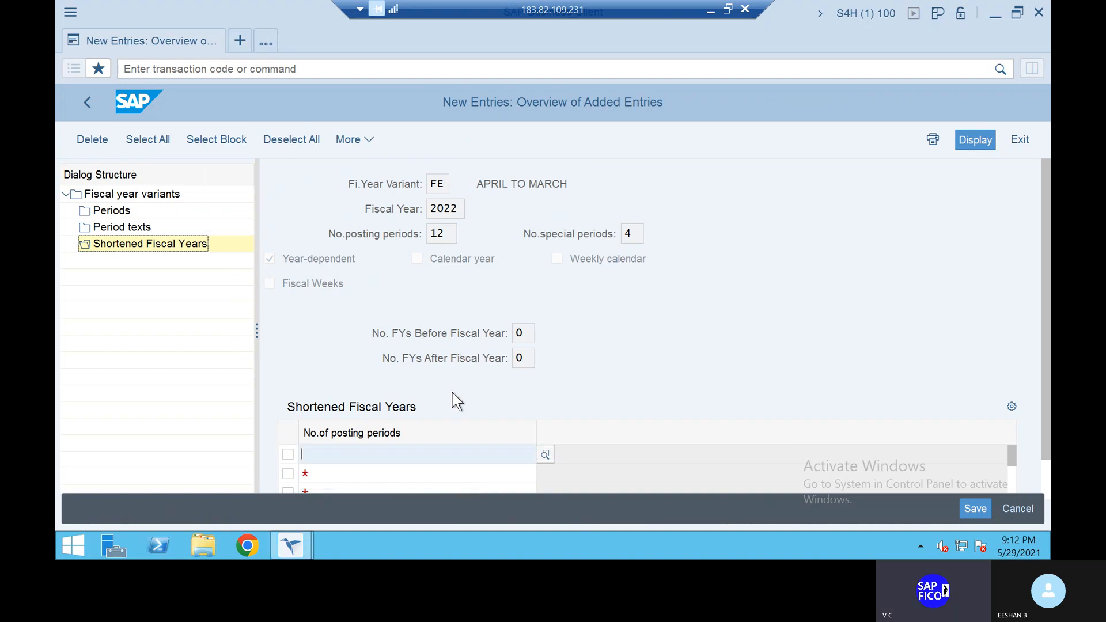
Set the number of posting periods for the 2022 shortened fiscal year to 9 and save the entry.
text(9)
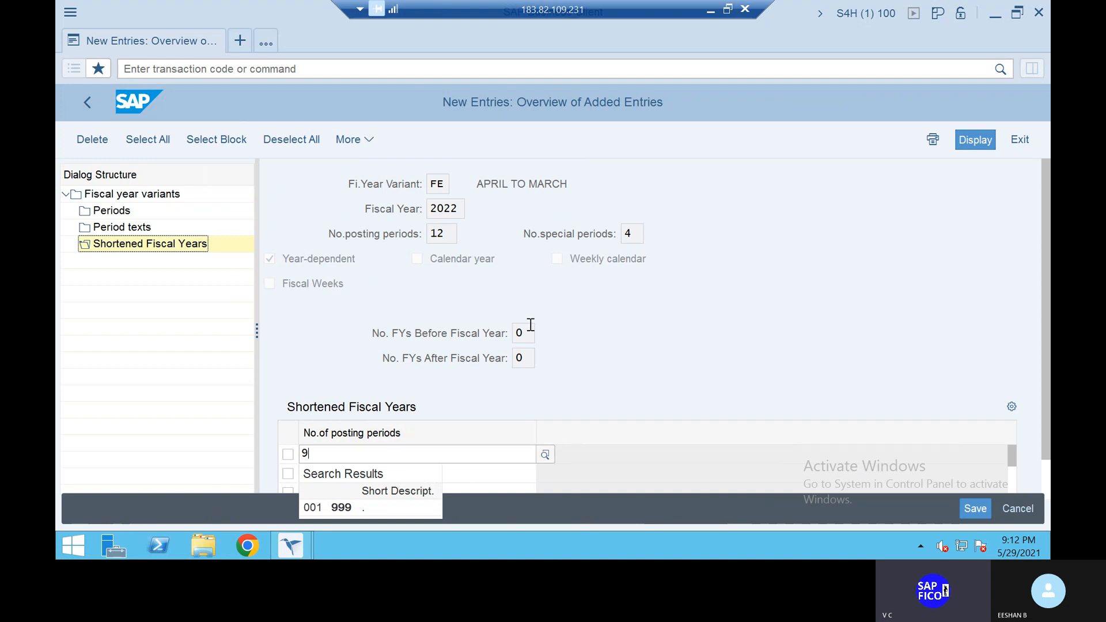
key(Return)
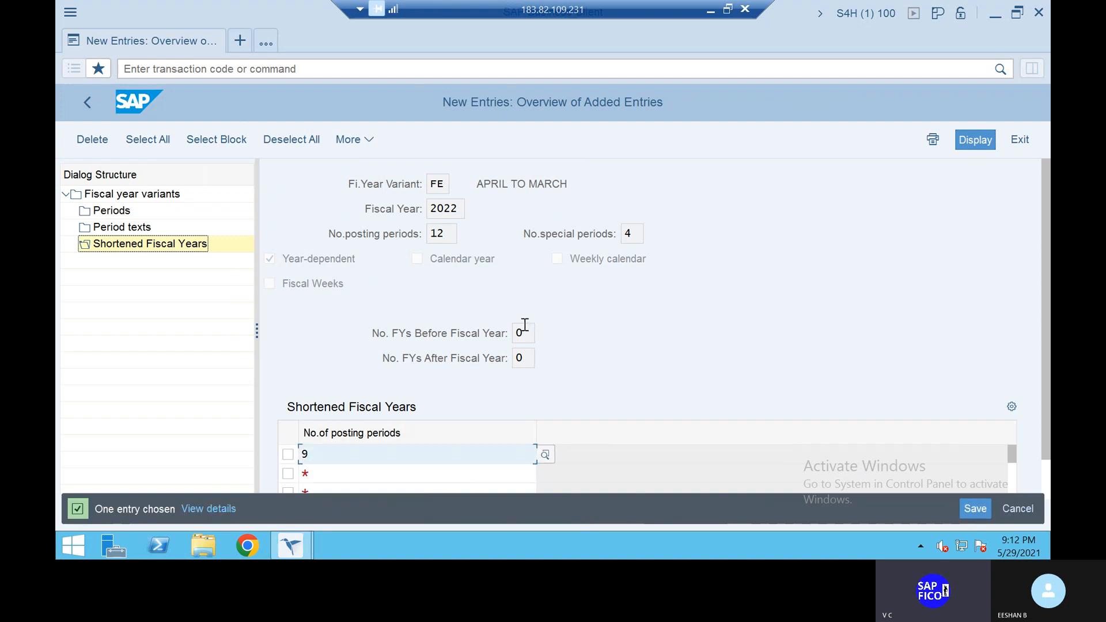
click(977, 517)
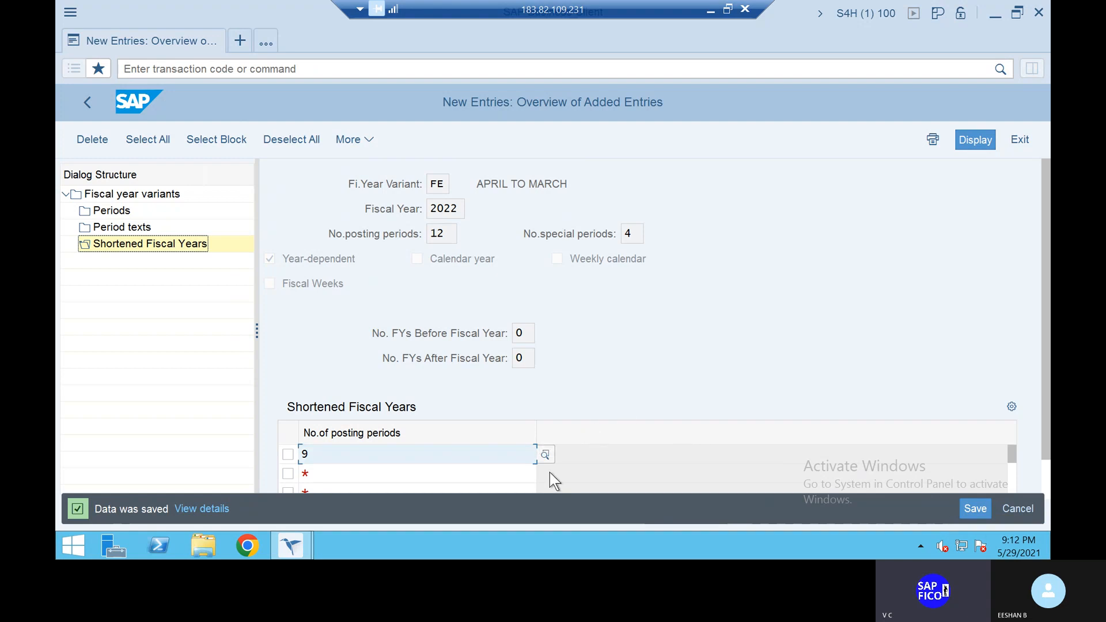
click(980, 503)
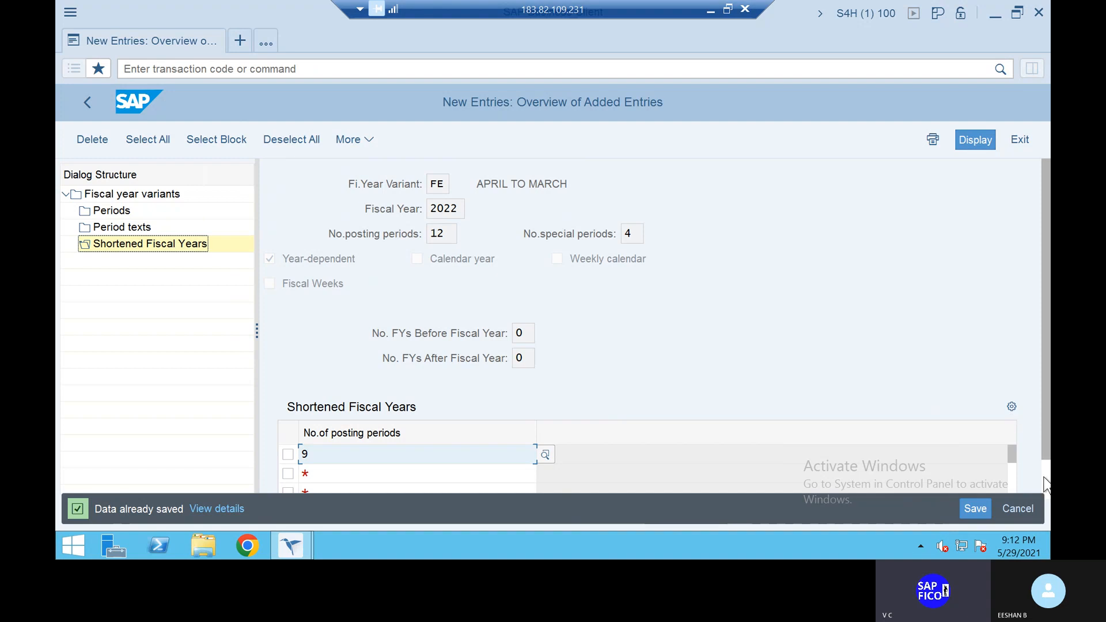
Switch the shortened fiscal years view to display mode and select the entry with 9 posting periods.
scroll(1044, 481, down, 2)
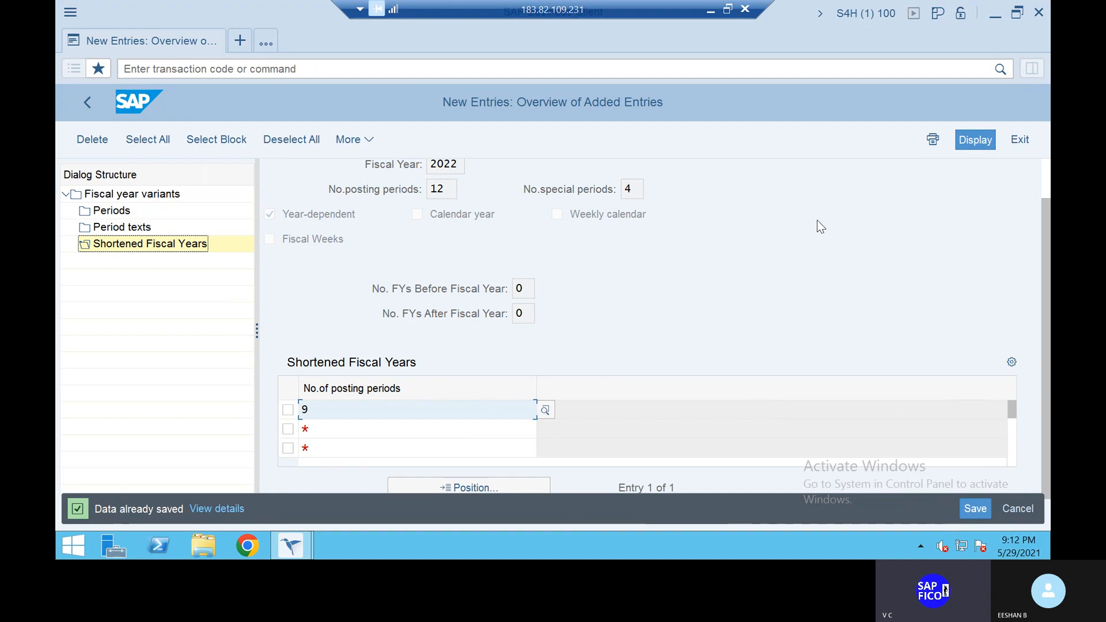
click(979, 140)
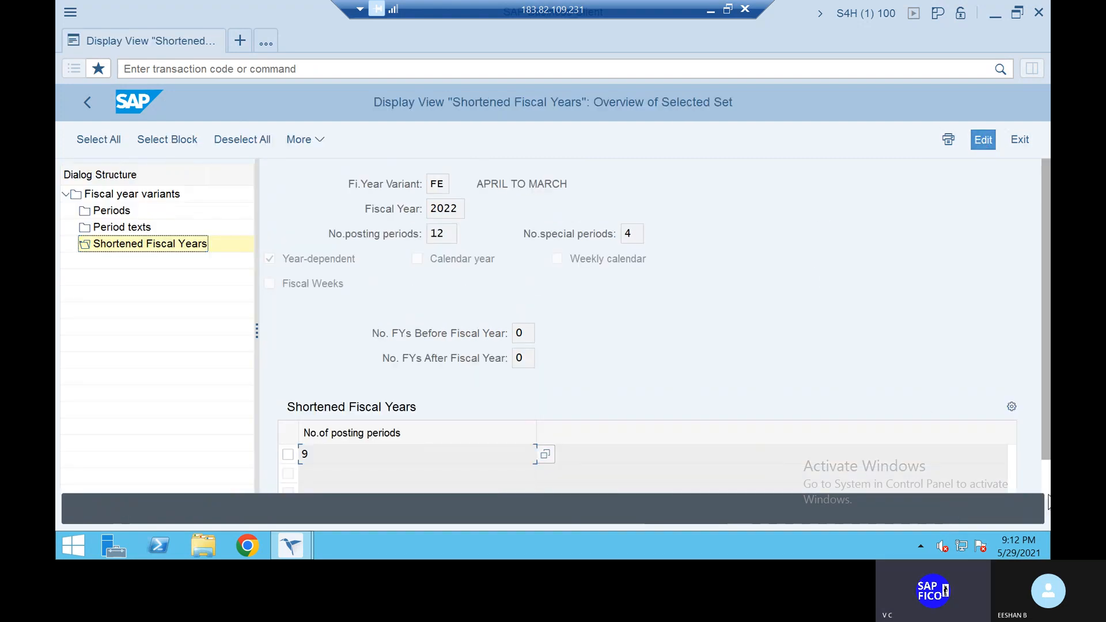
click(1044, 478)
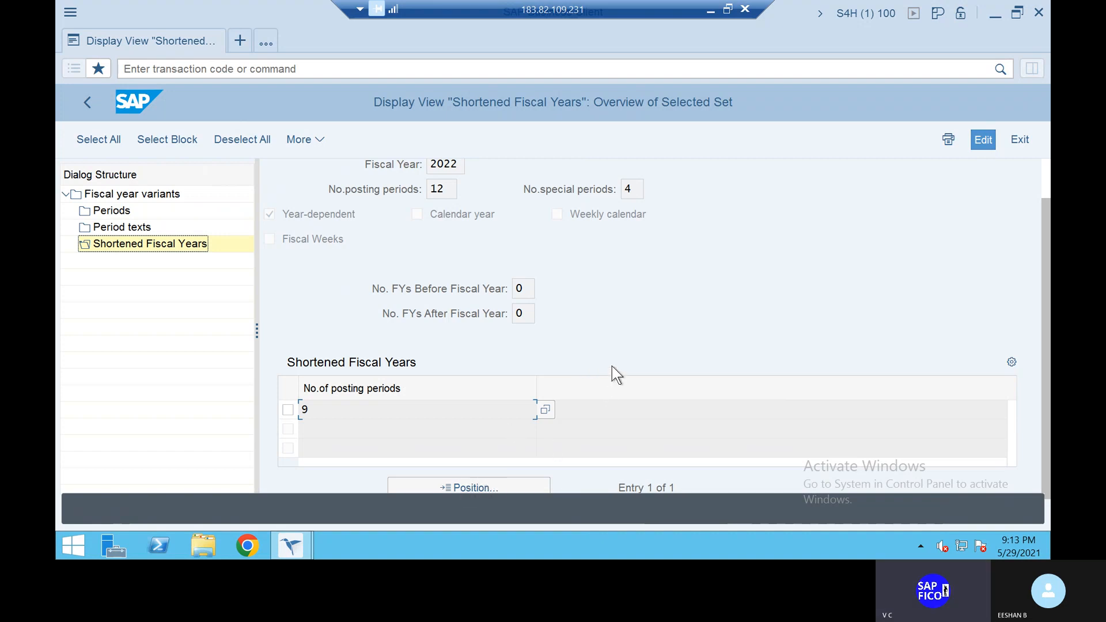
click(288, 409)
Open the Periods of variant FE for year 2022 and examine the month, day, period and year shift assignments.
double_click(126, 213)
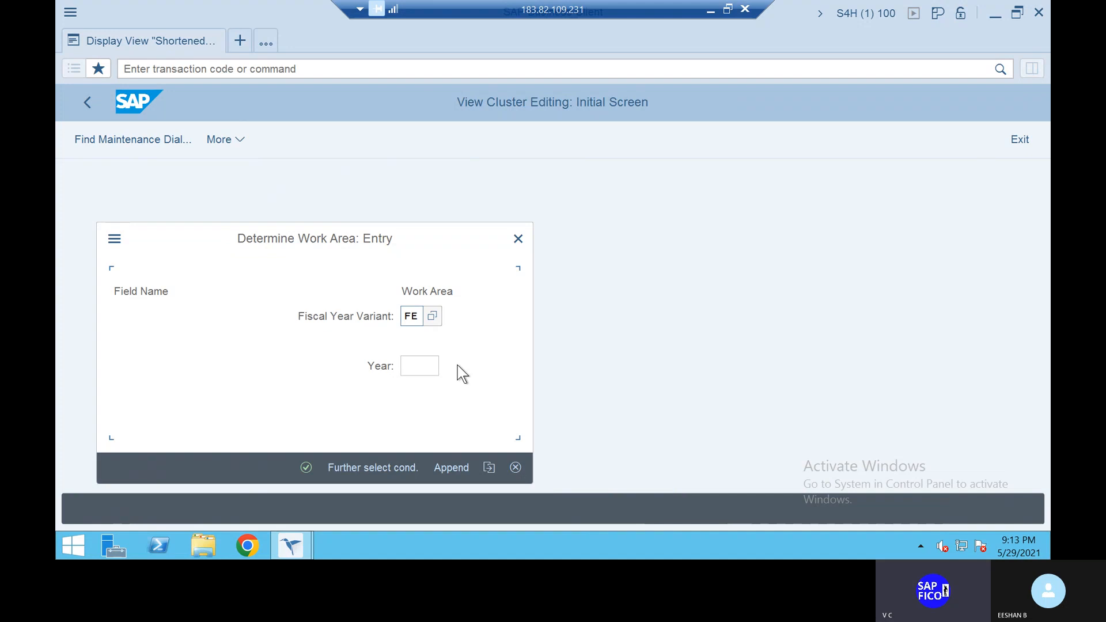
click(420, 365)
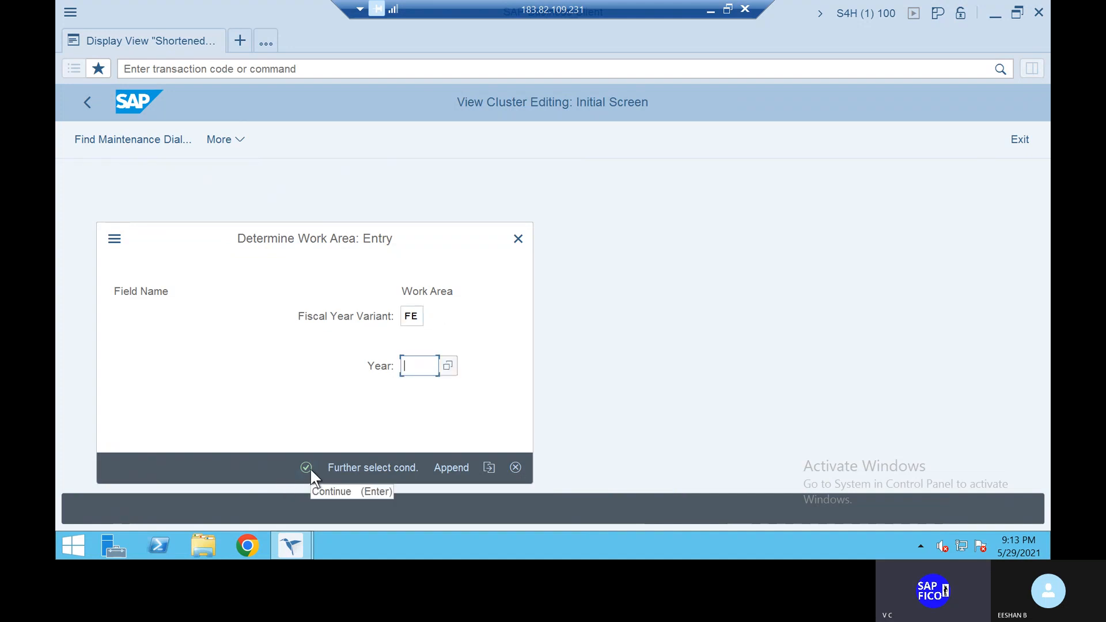
text(2022)
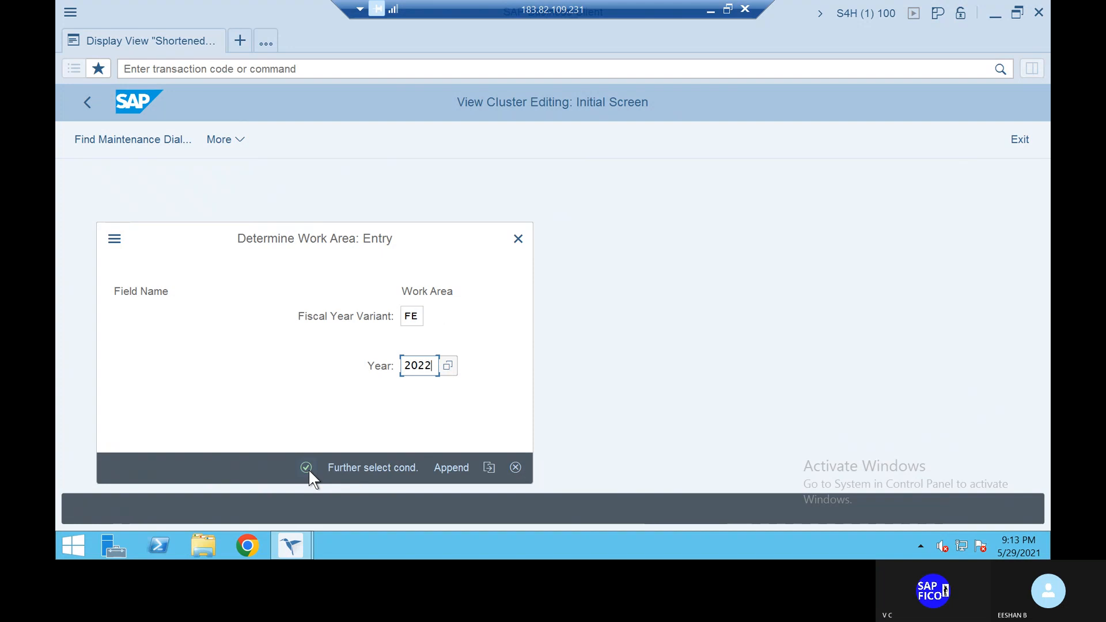
click(303, 466)
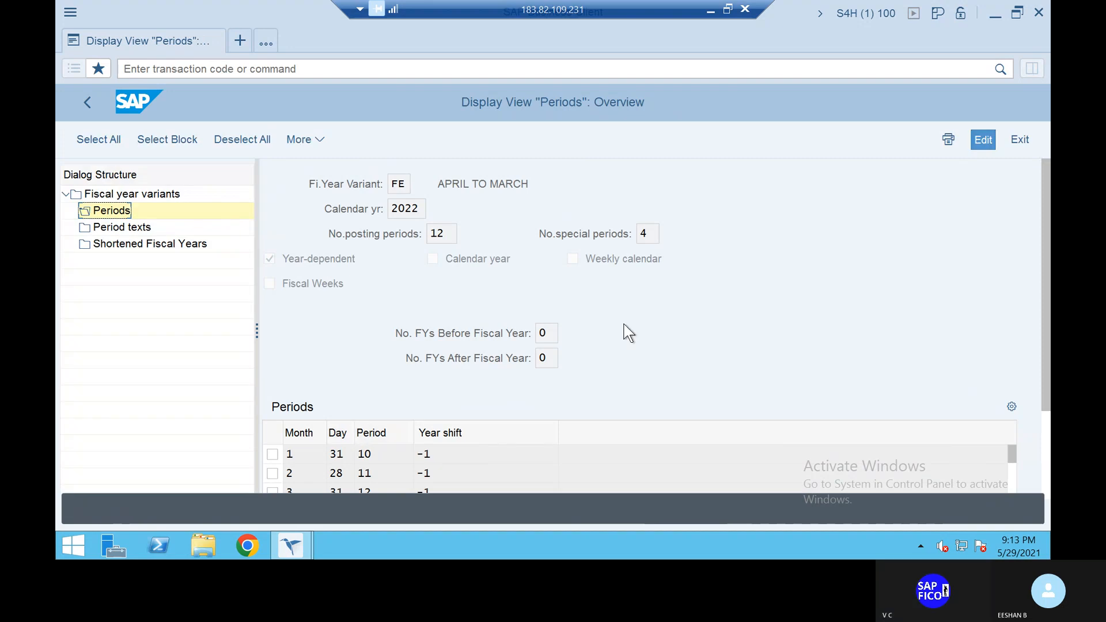
scroll(629, 333, down, 1)
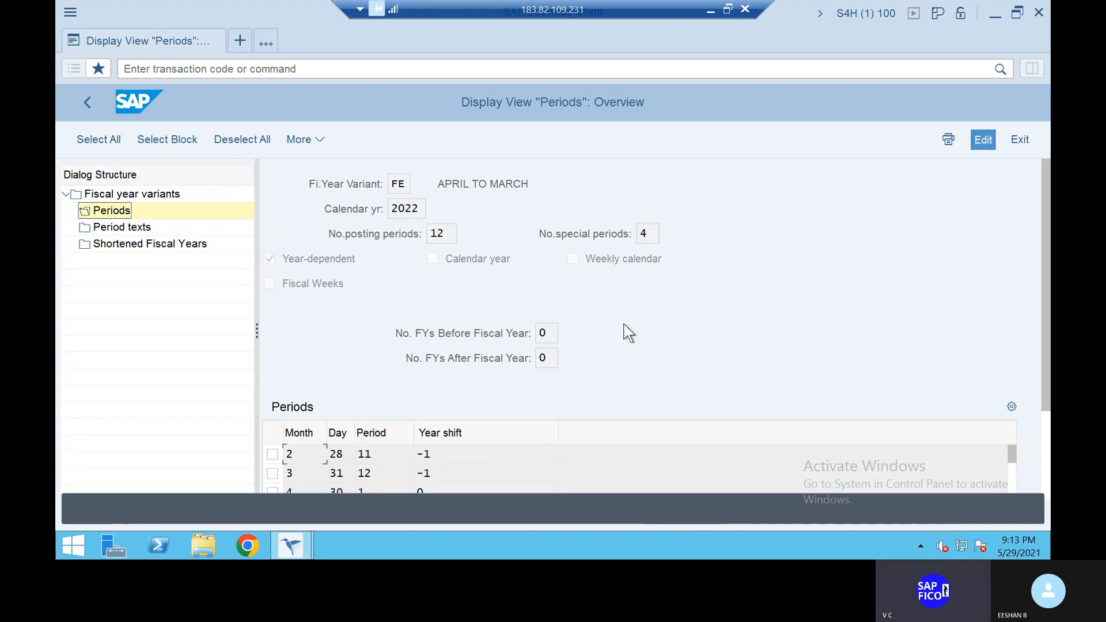
click(1048, 438)
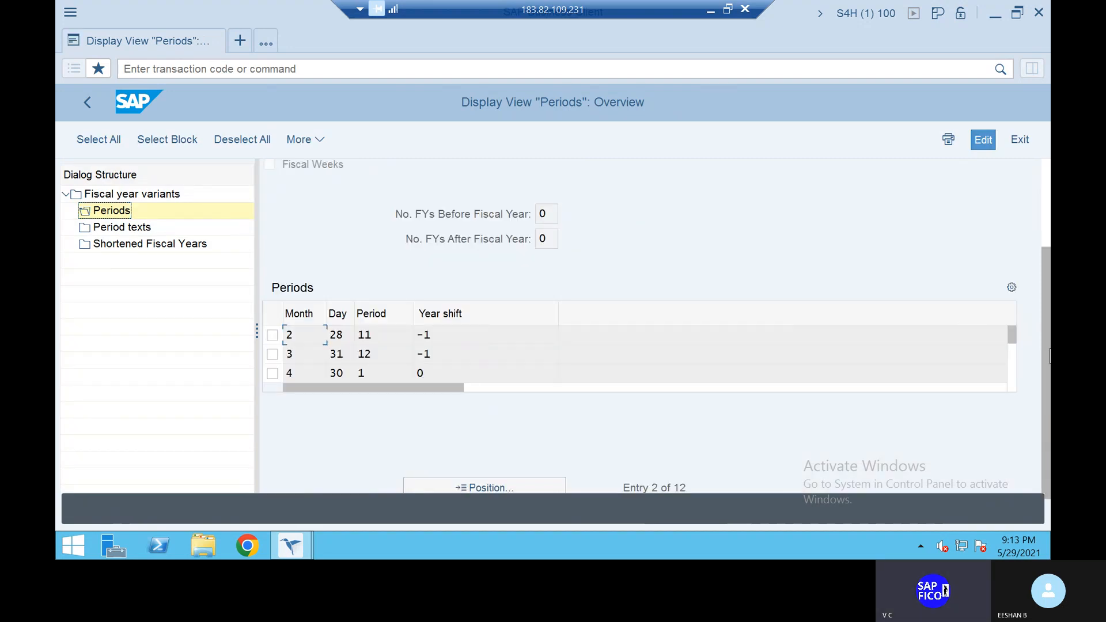
click(1046, 172)
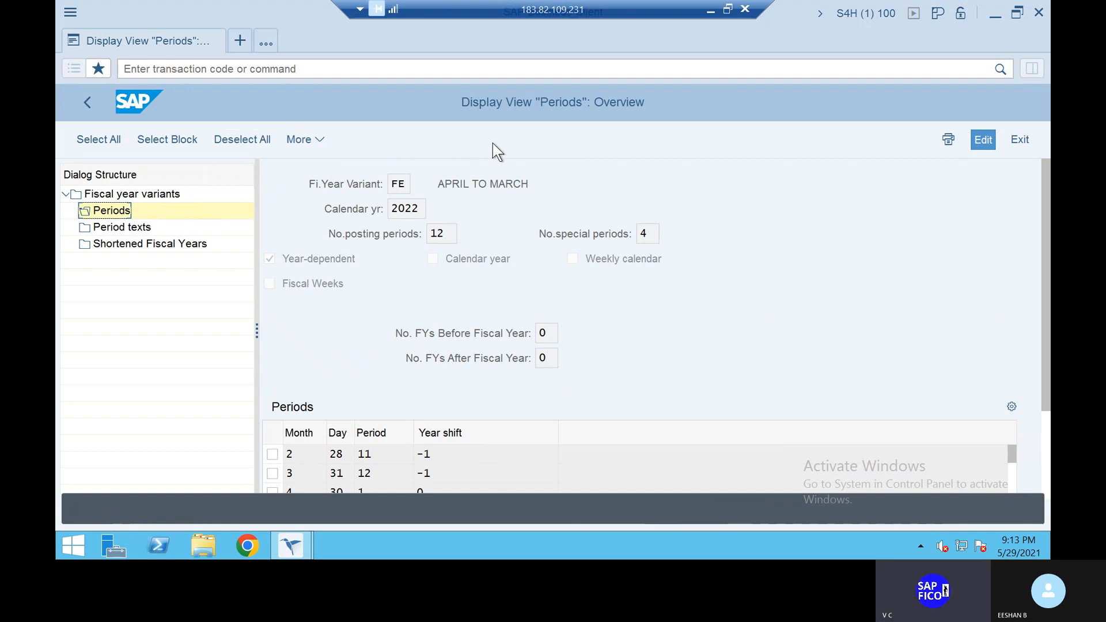
Leave the Periods display of variant FE and return to the SAP Easy Access screen.
click(319, 147)
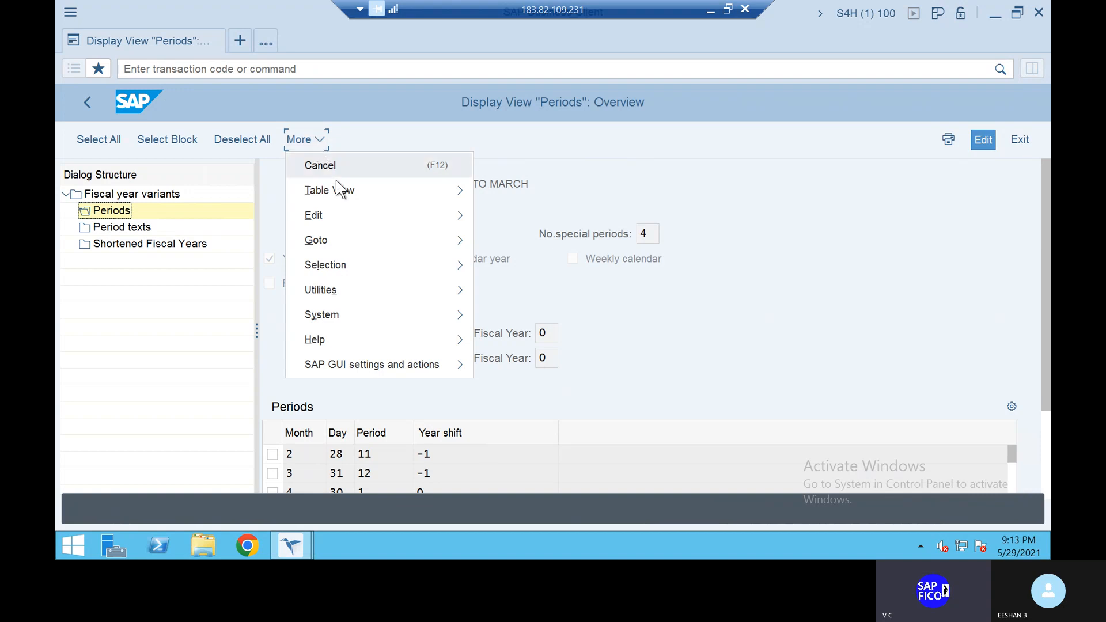
mouse_move(324, 218)
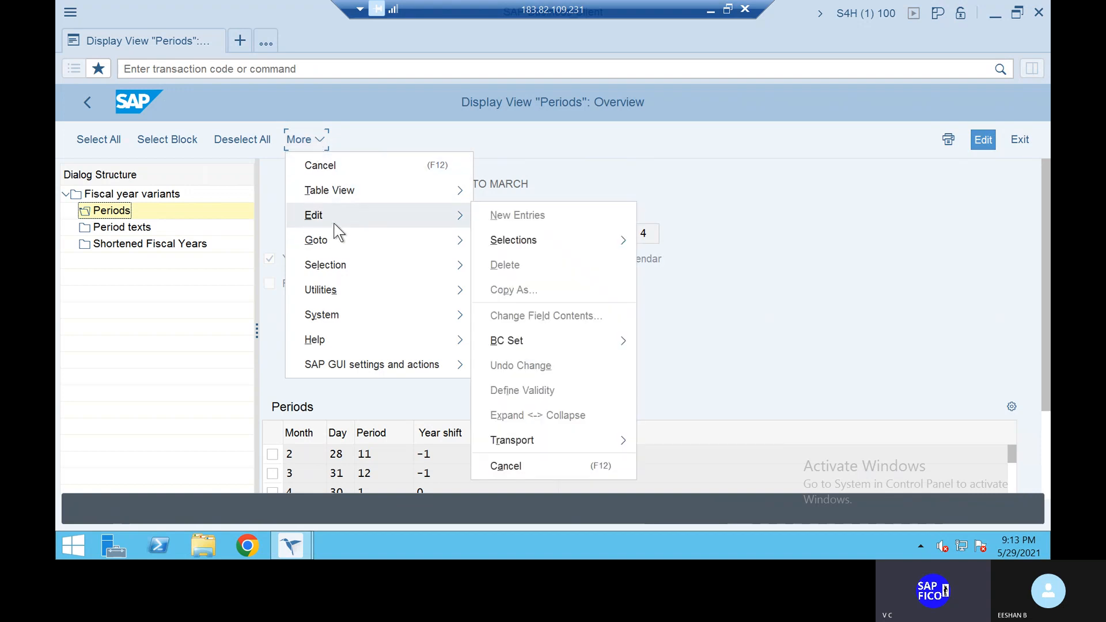
mouse_move(377, 298)
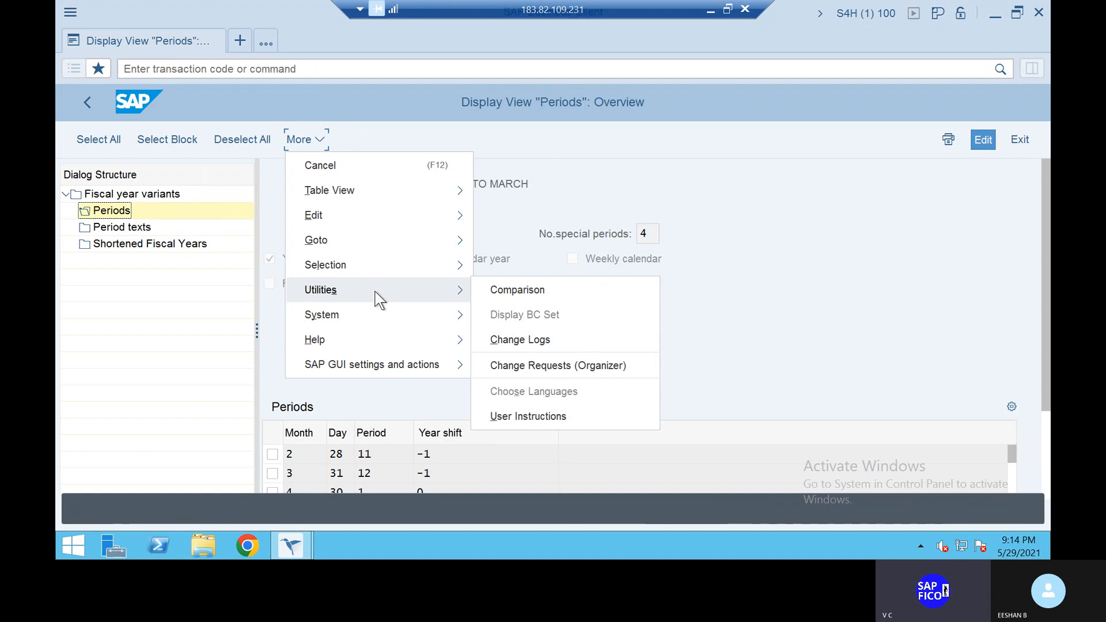
mouse_move(379, 324)
click(166, 69)
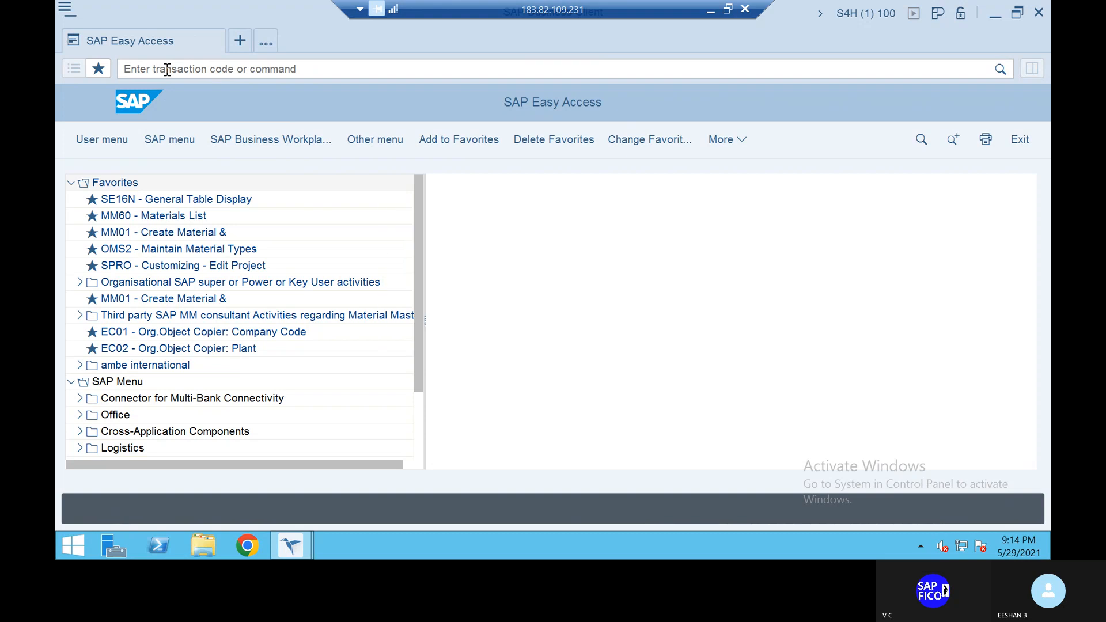
Switch to the Skype call, unmute the microphone briefly, and mute it again.
key(alt+Tab)
key(alt+Tab)
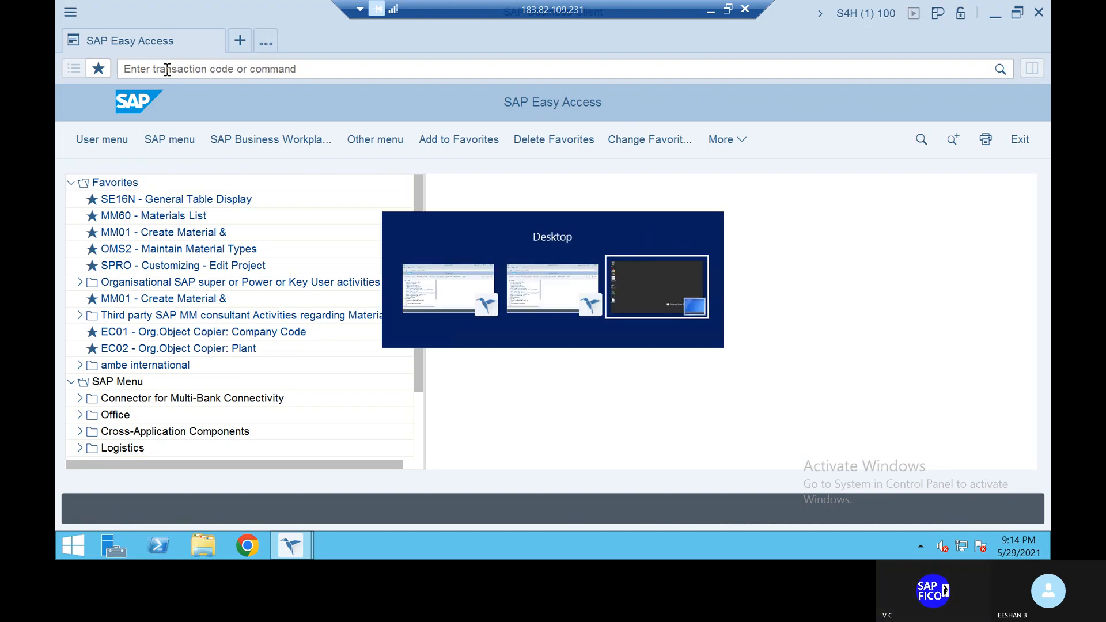
key(alt+Tab)
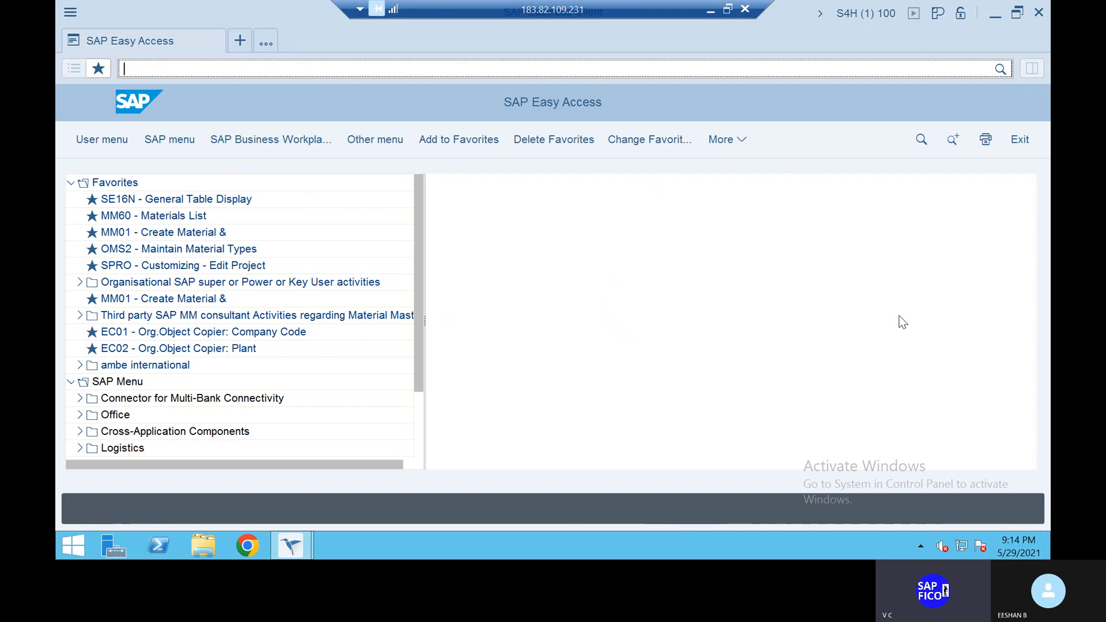
key(alt+Tab)
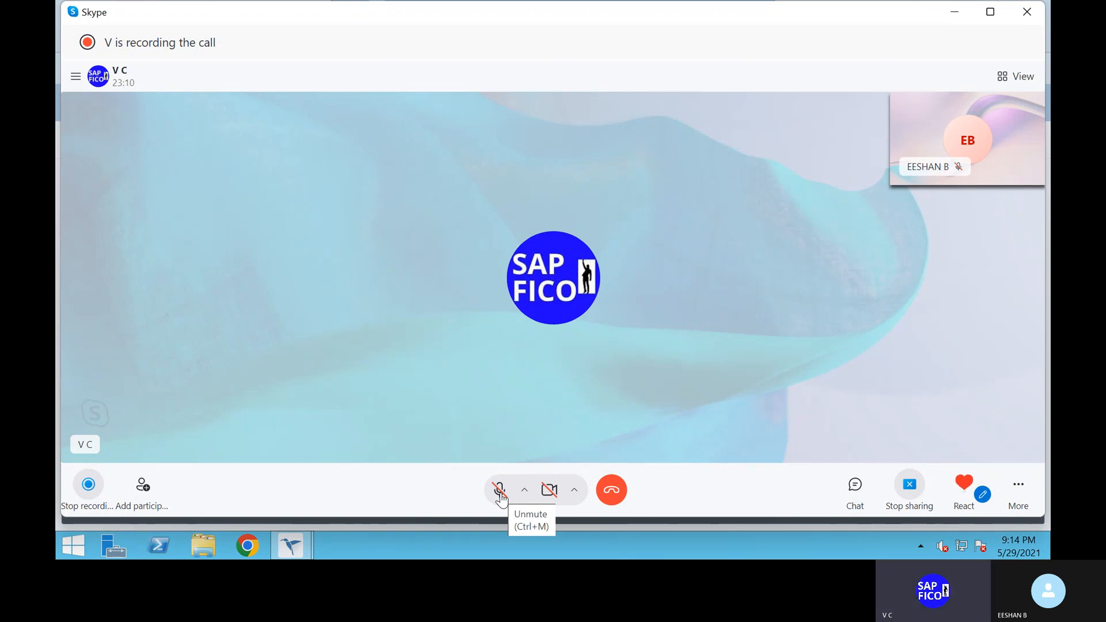
click(499, 491)
click(500, 491)
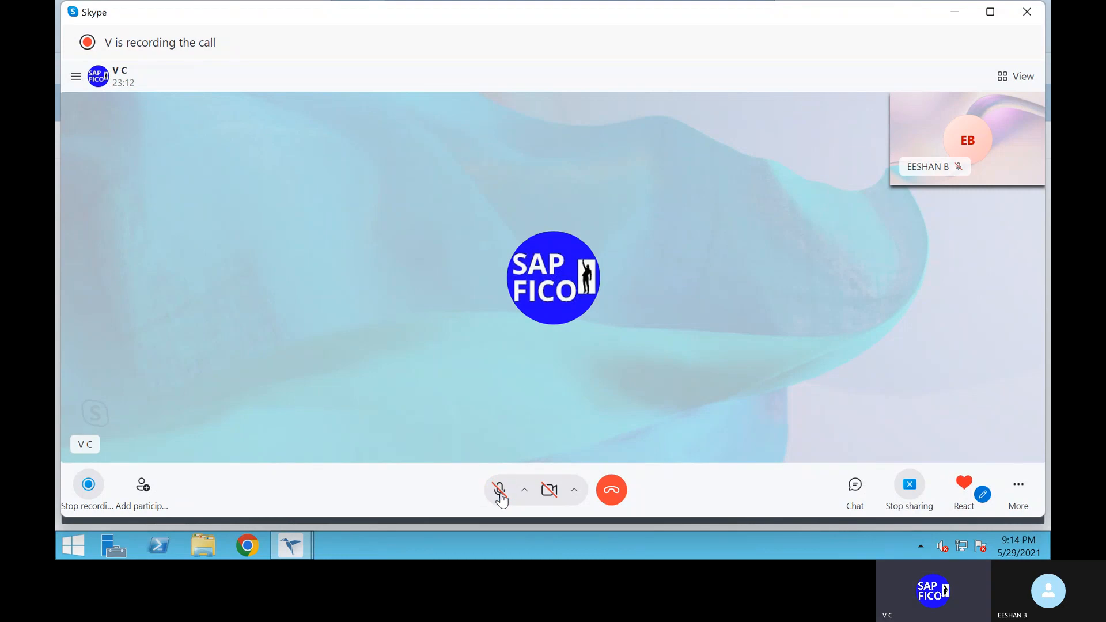
click(499, 491)
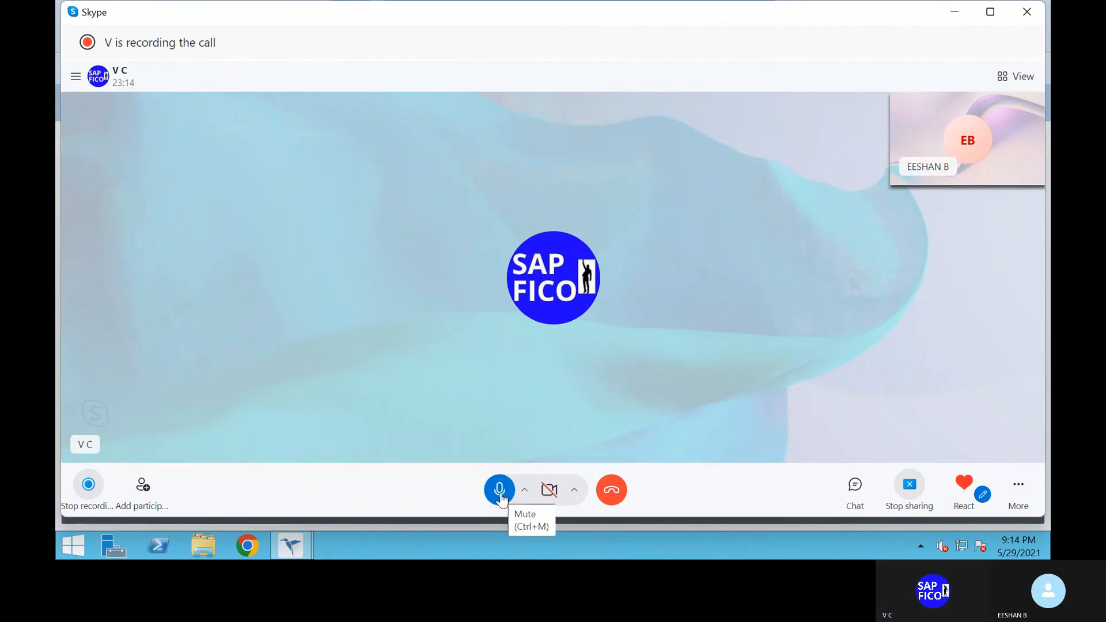
click(500, 491)
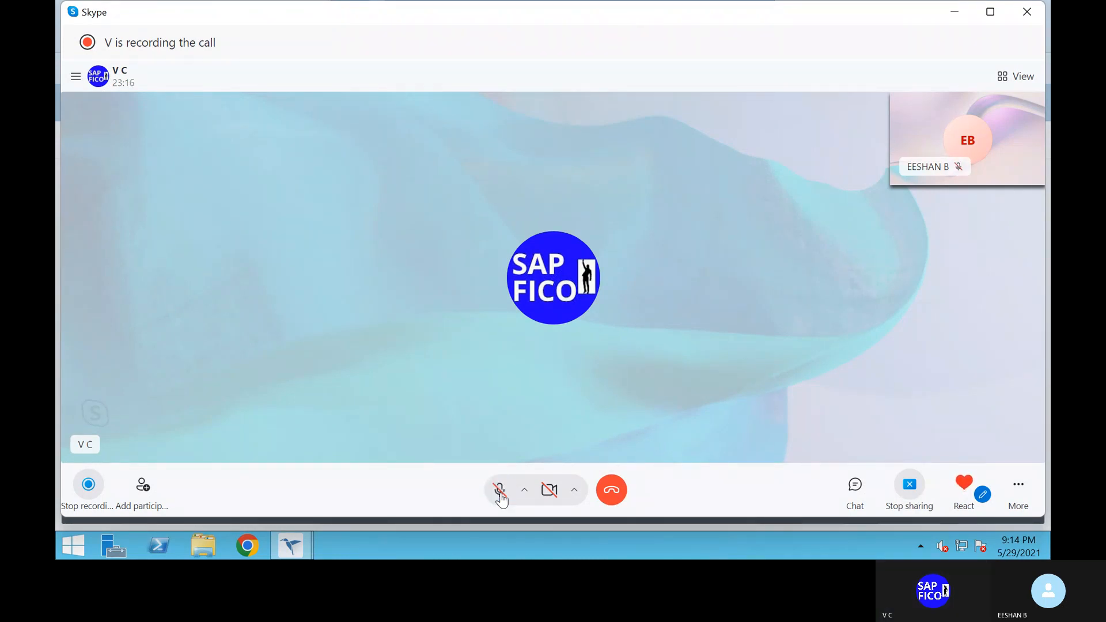
Unmute the call microphone for a moment, mute it again, and minimize the Skype window to return to SAP.
click(499, 491)
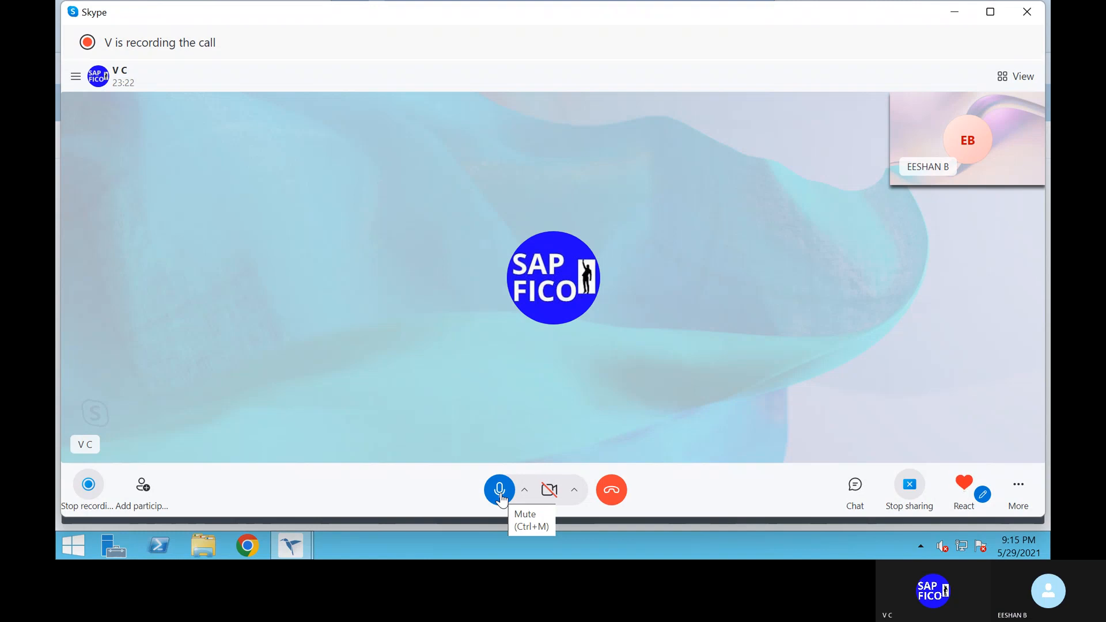
click(499, 494)
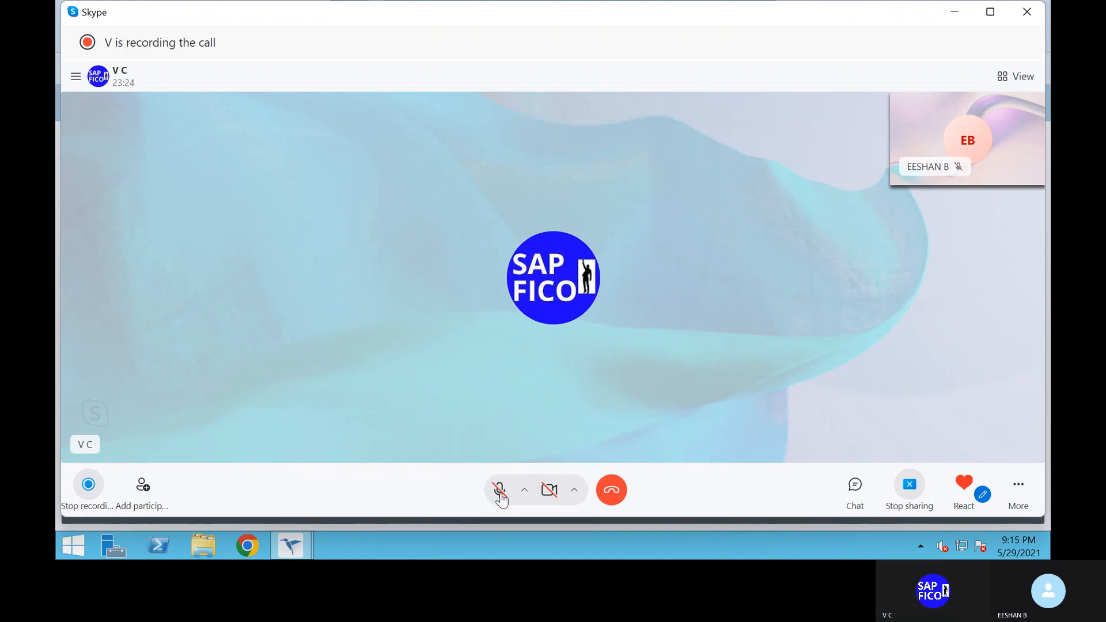
click(952, 15)
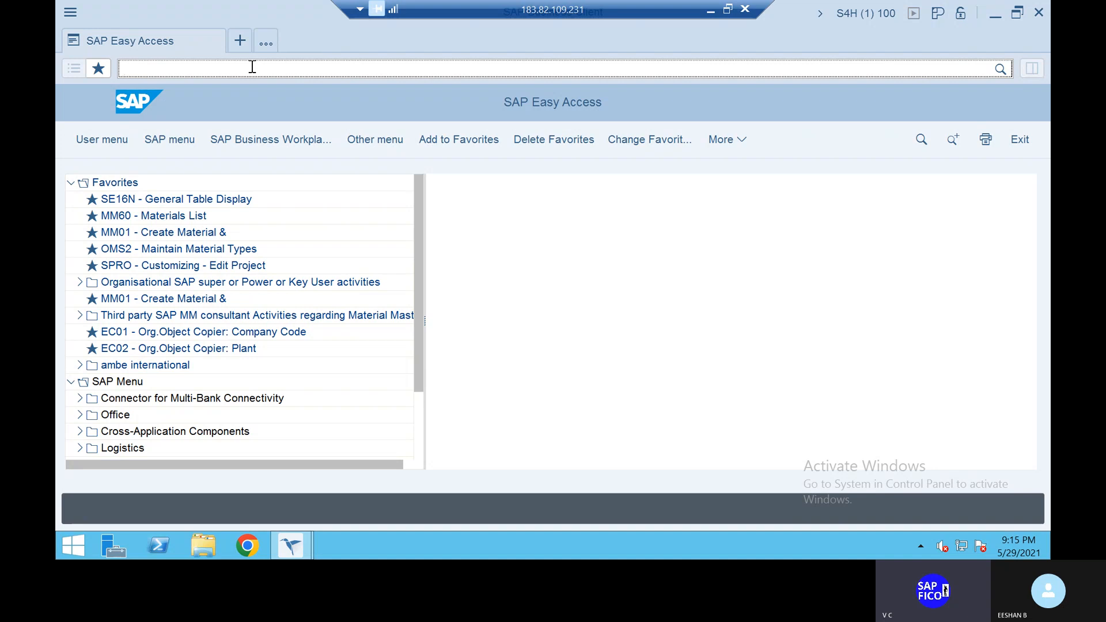
Open transaction OB37 and position the fiscal year variant assignment list at company code TAT1.
text(oB37)
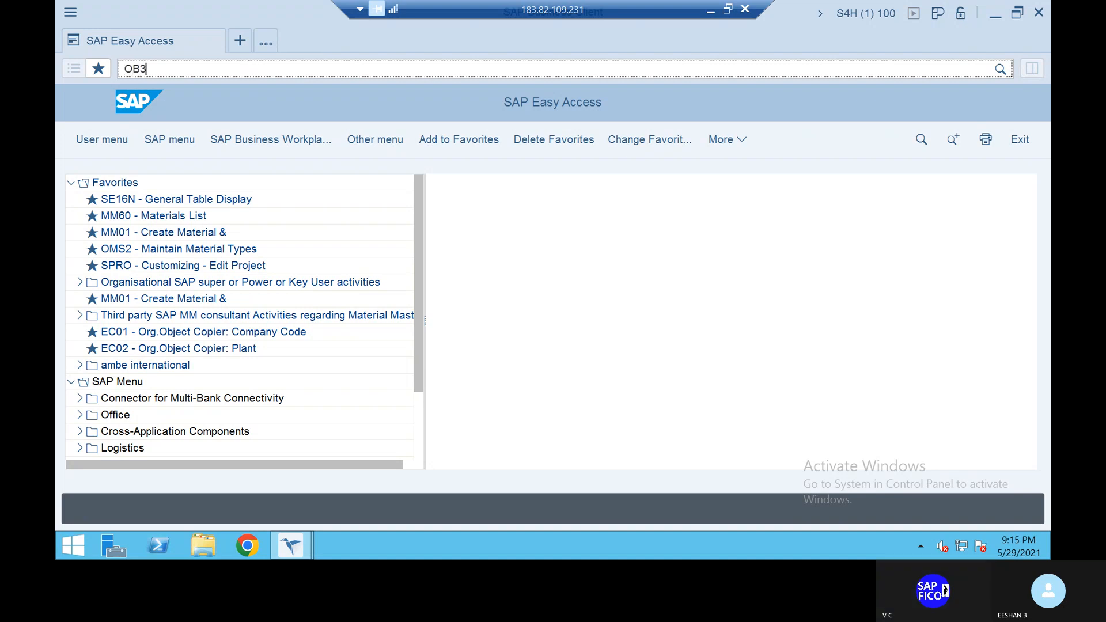
key(Return)
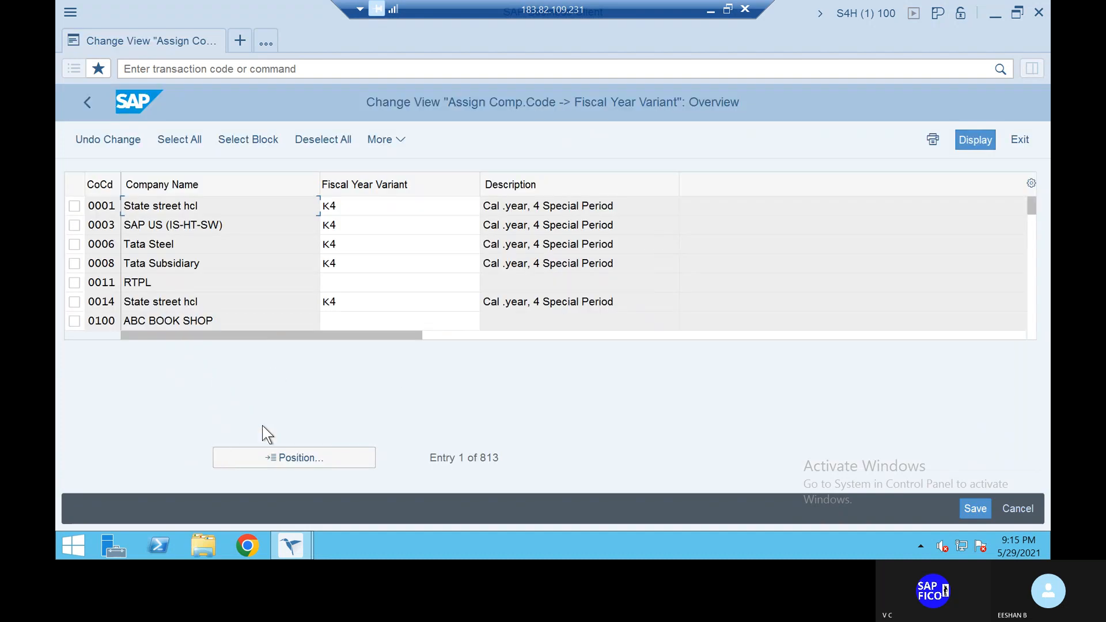
click(296, 460)
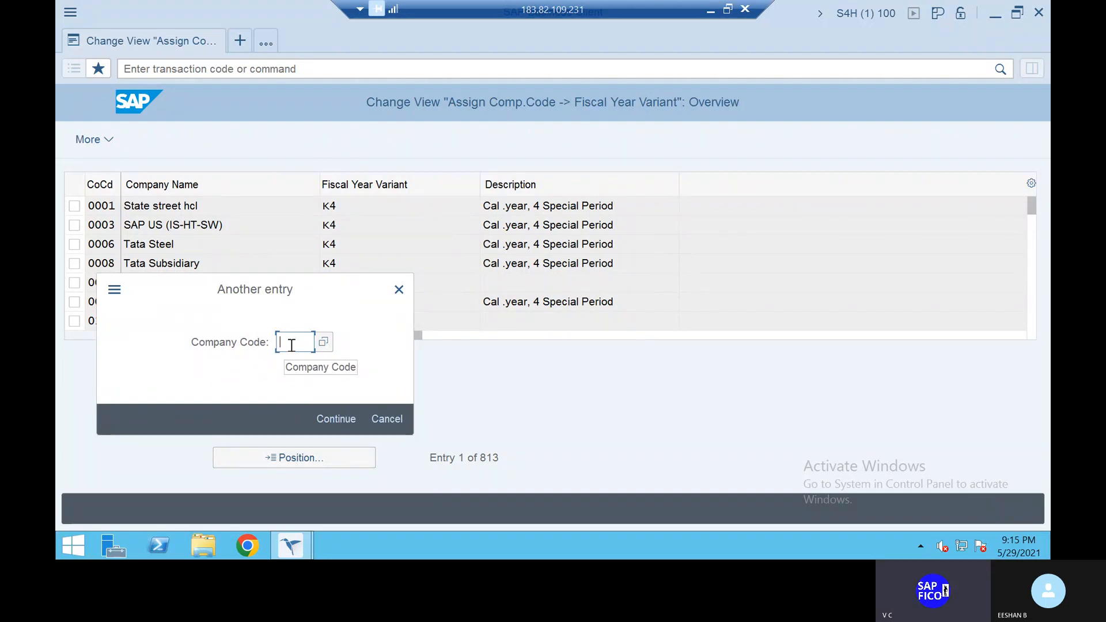
text(TATA)
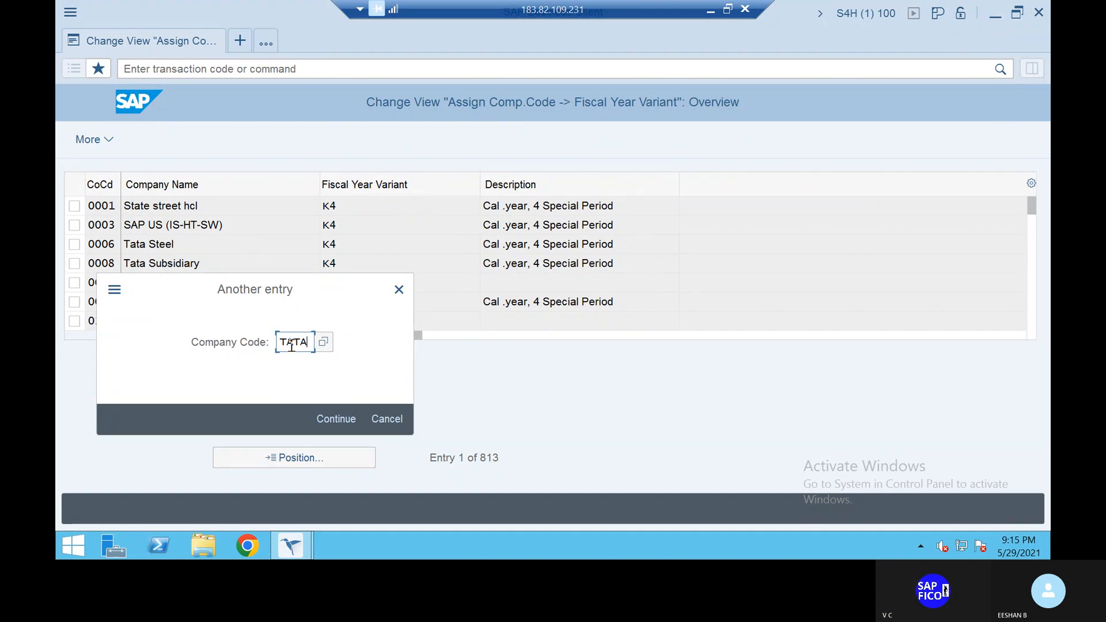
key(BackSpace)
text(1)
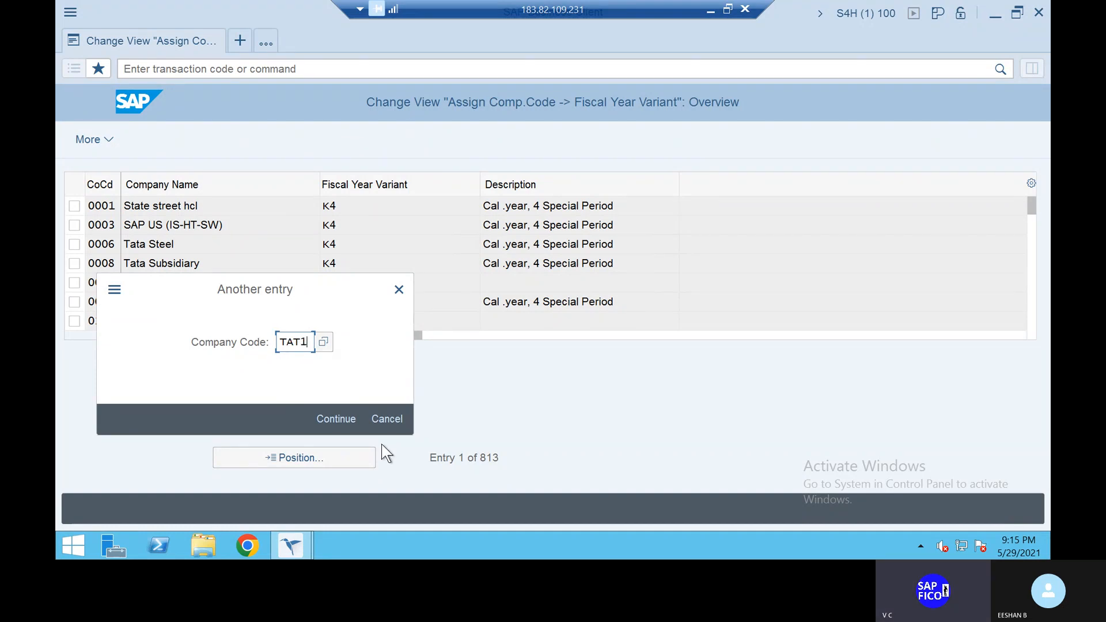
click(341, 420)
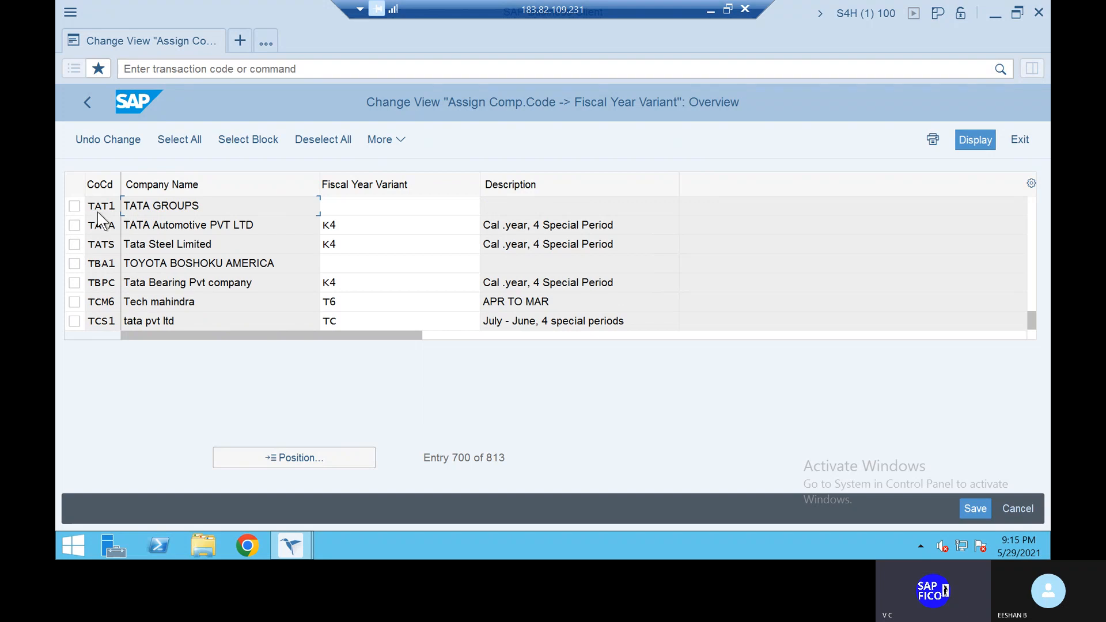
Assign fiscal year variant FE to company code TAT1 and save it under the proposed customizing request.
click(353, 205)
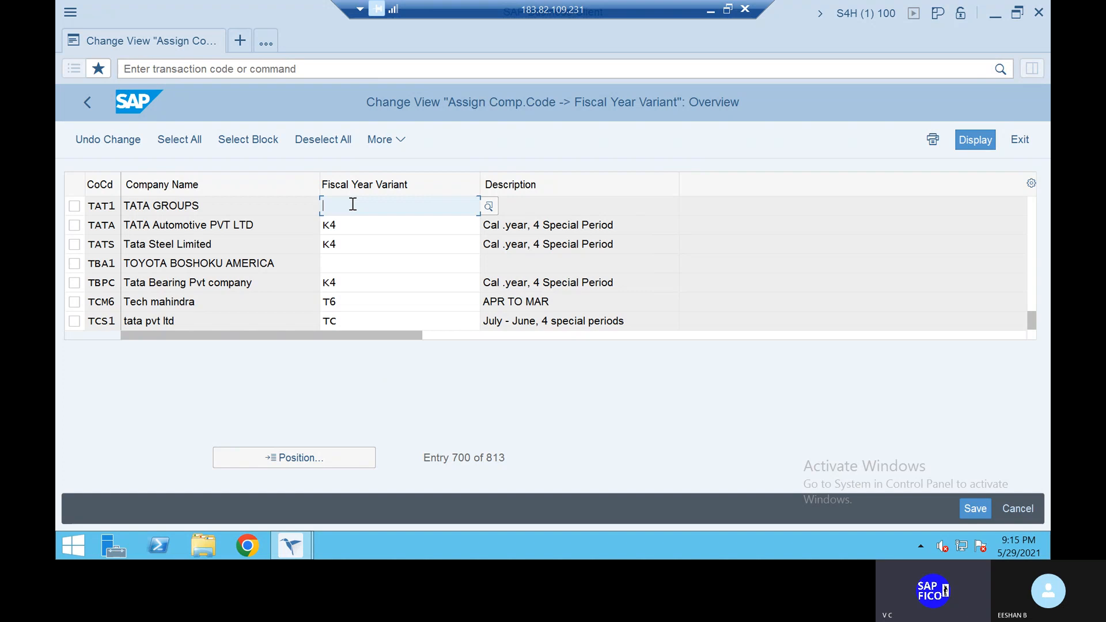
text(FW)
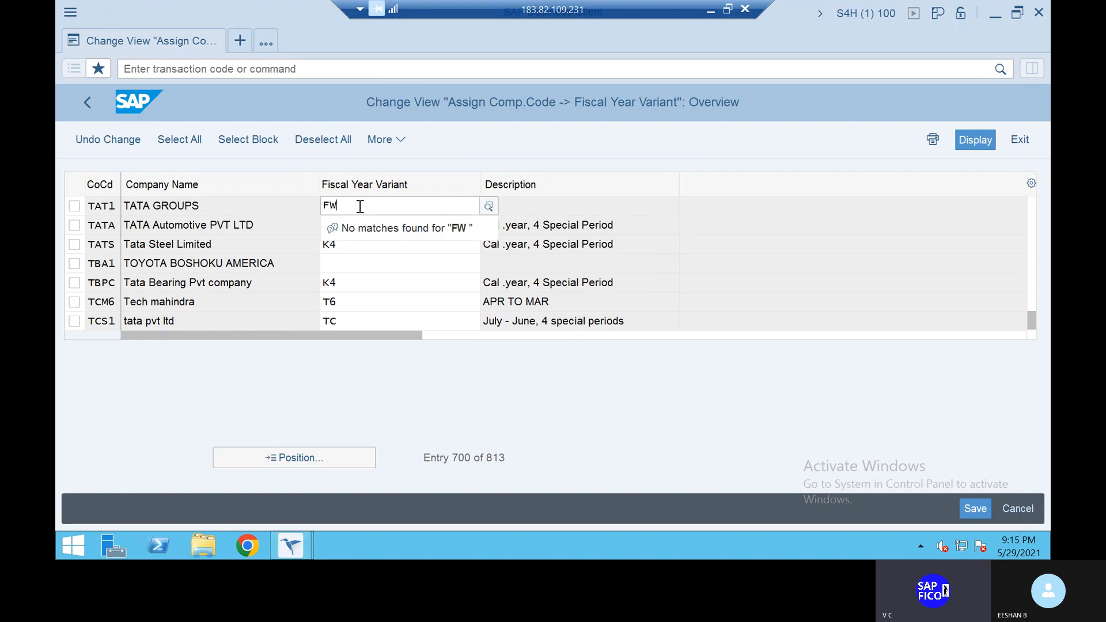
key(BackSpace)
text(E)
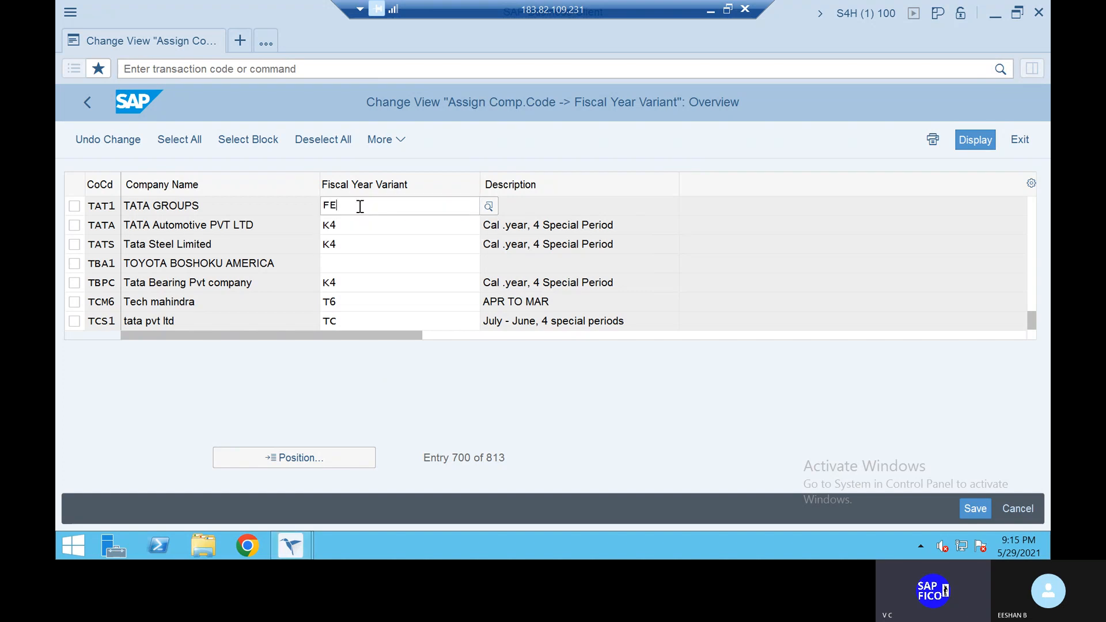
click(550, 203)
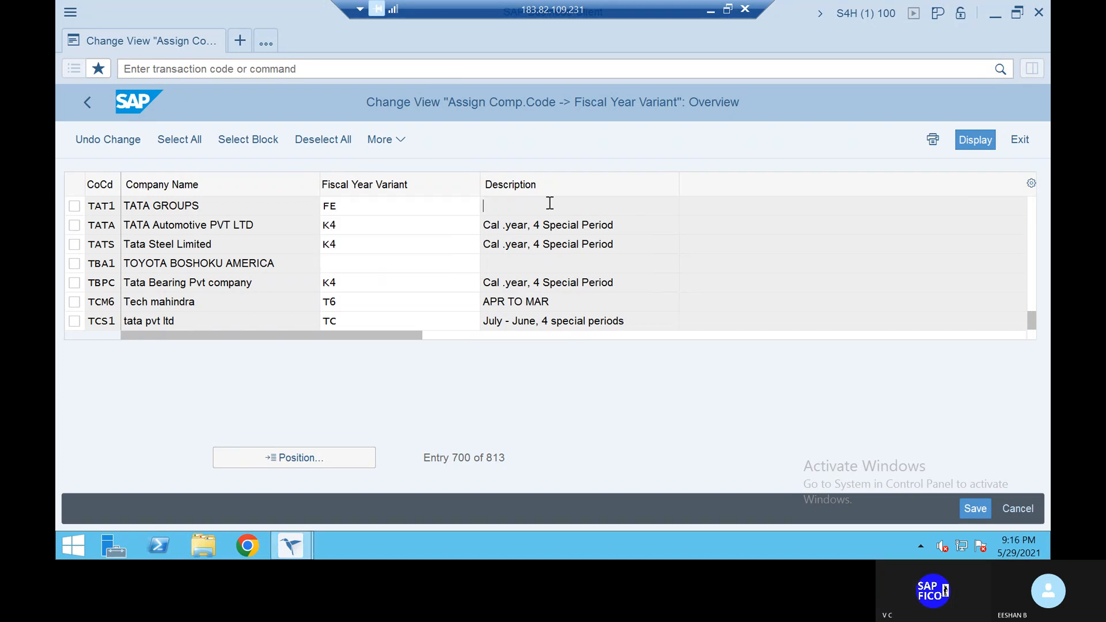
key(Return)
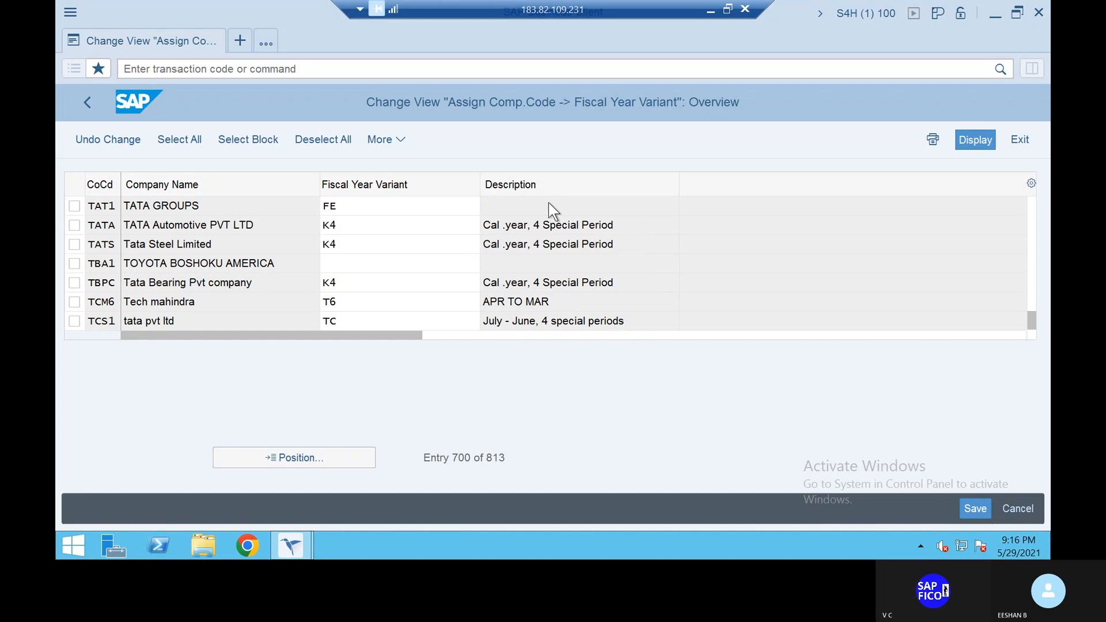
click(981, 508)
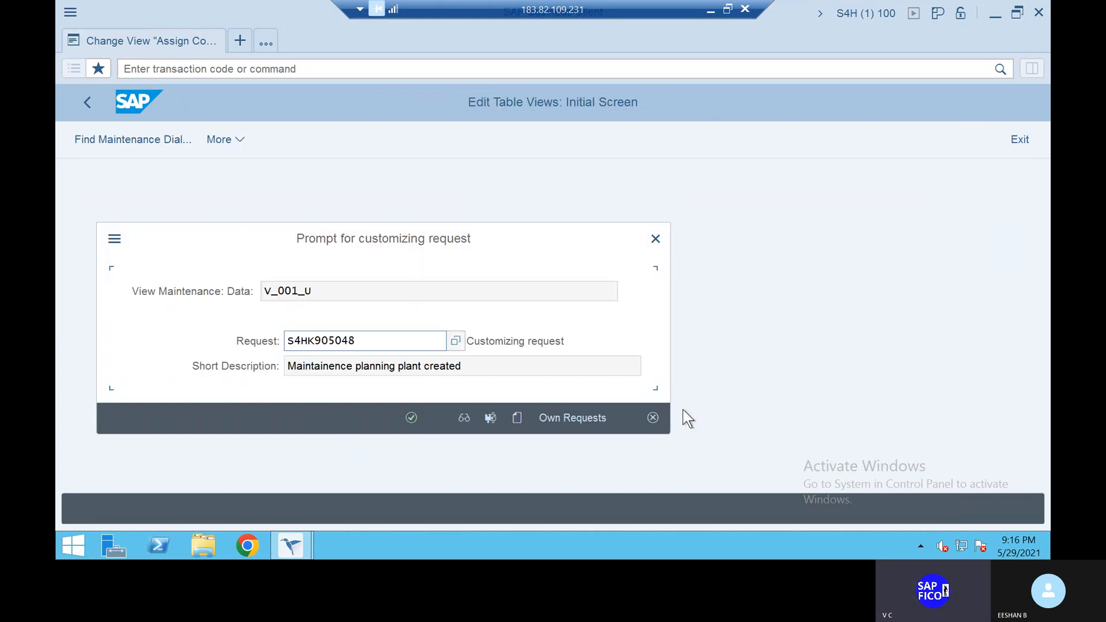
click(414, 413)
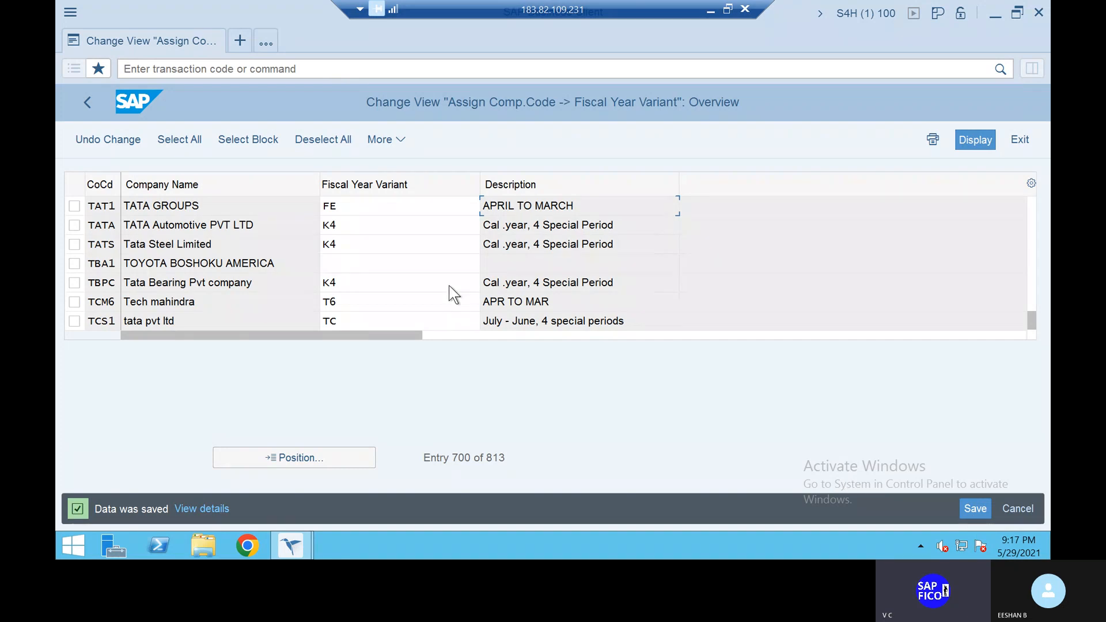
Go to transaction OBBO for defining posting period variants and start new entries.
click(357, 65)
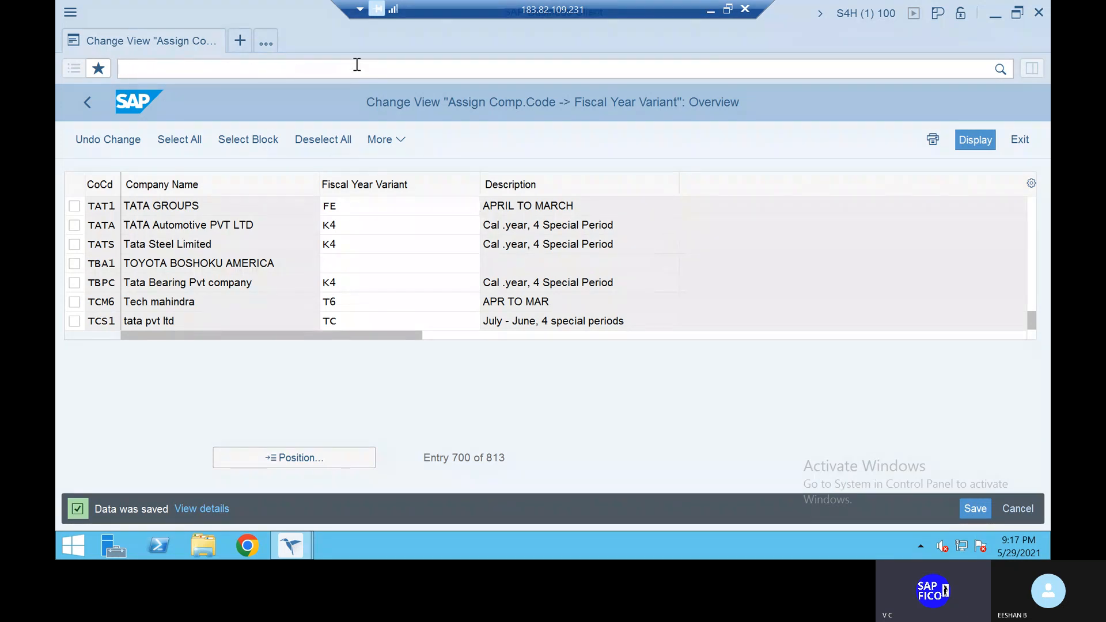
text(/NOBBO)
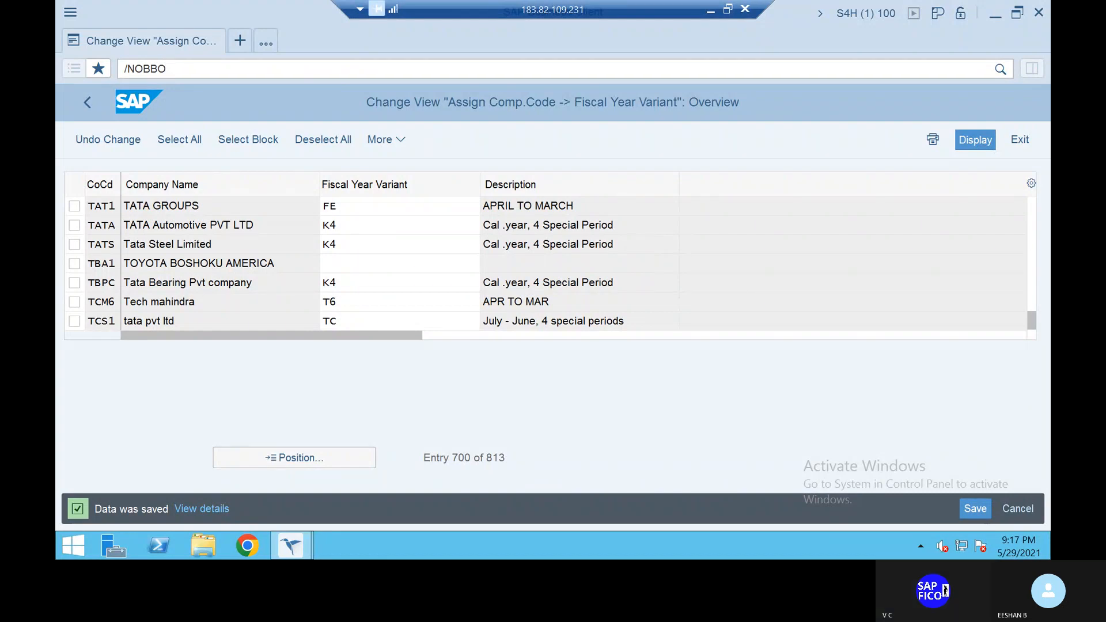
key(Return)
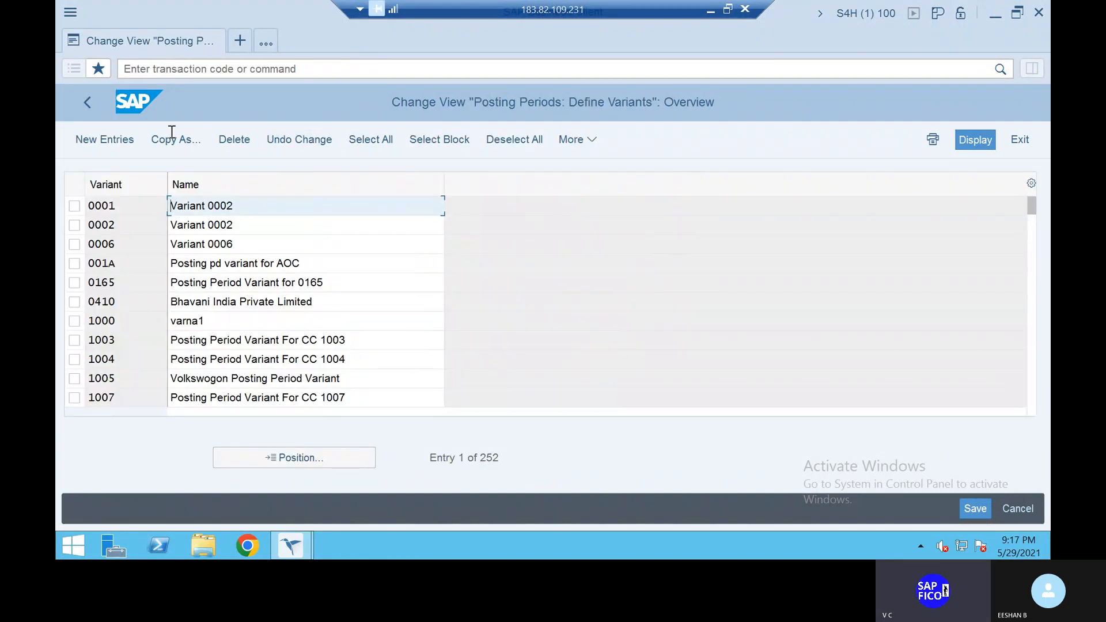
click(116, 139)
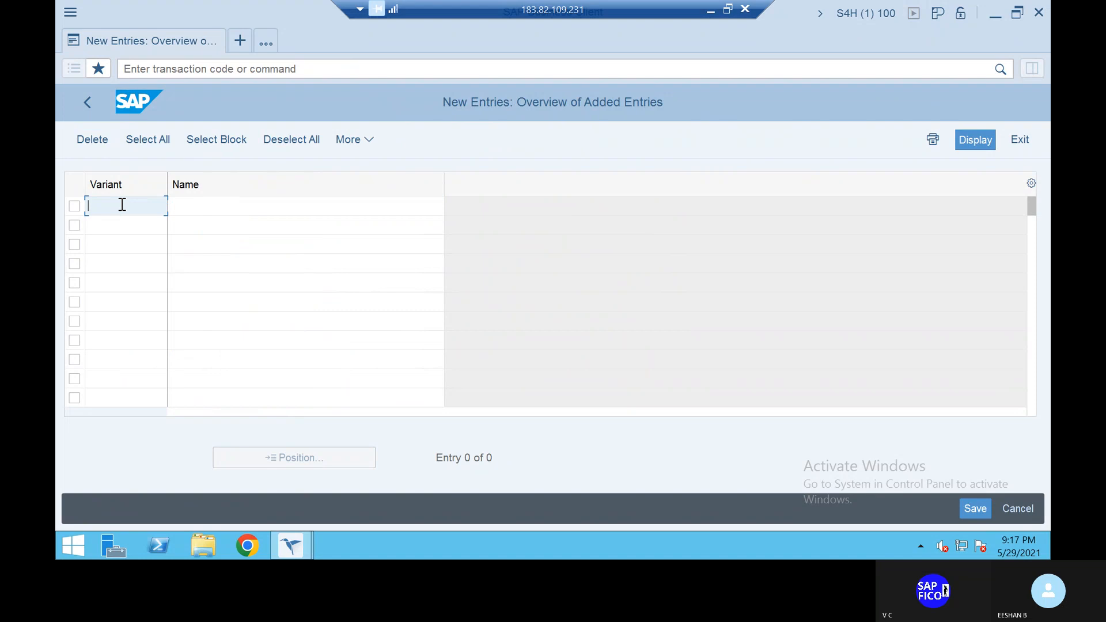
text(F)
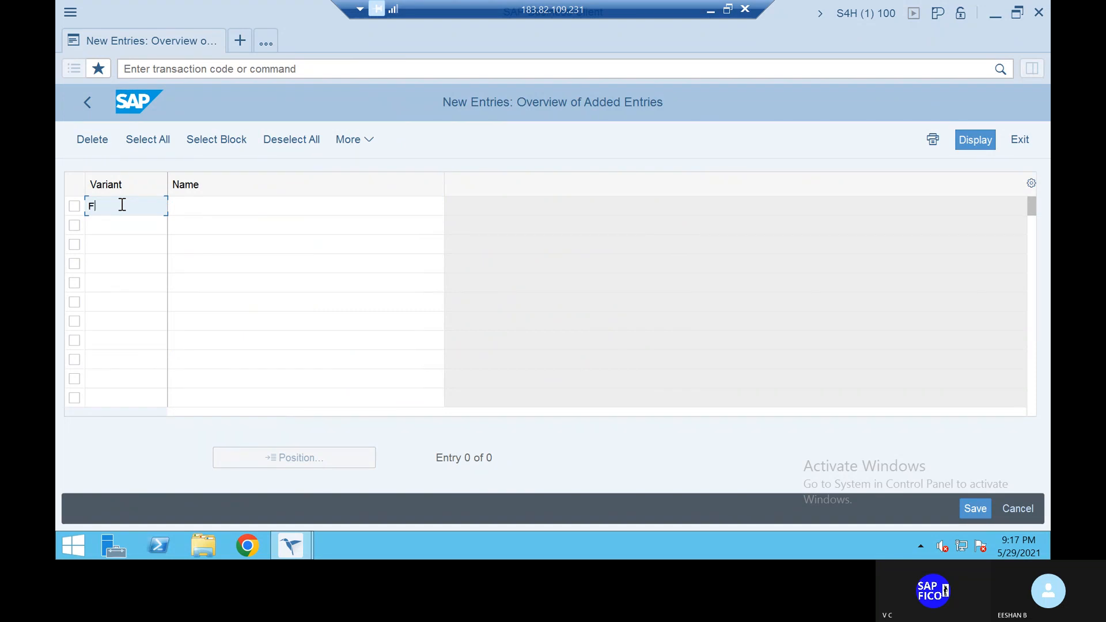
text(E)
key(BackSpace)
key(BackSpace)
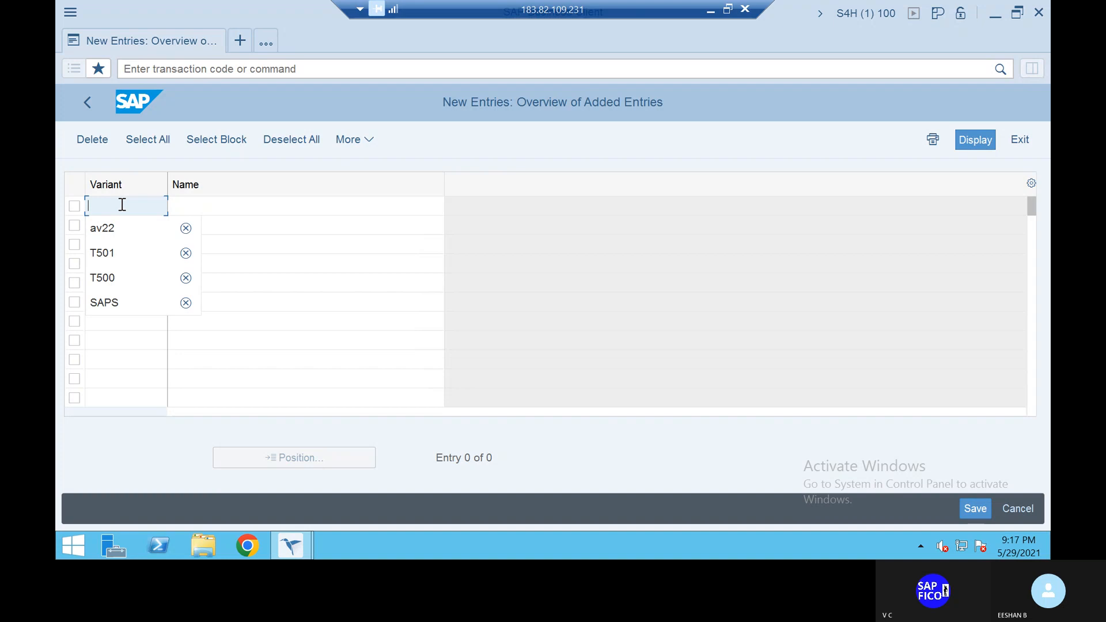
text(F)
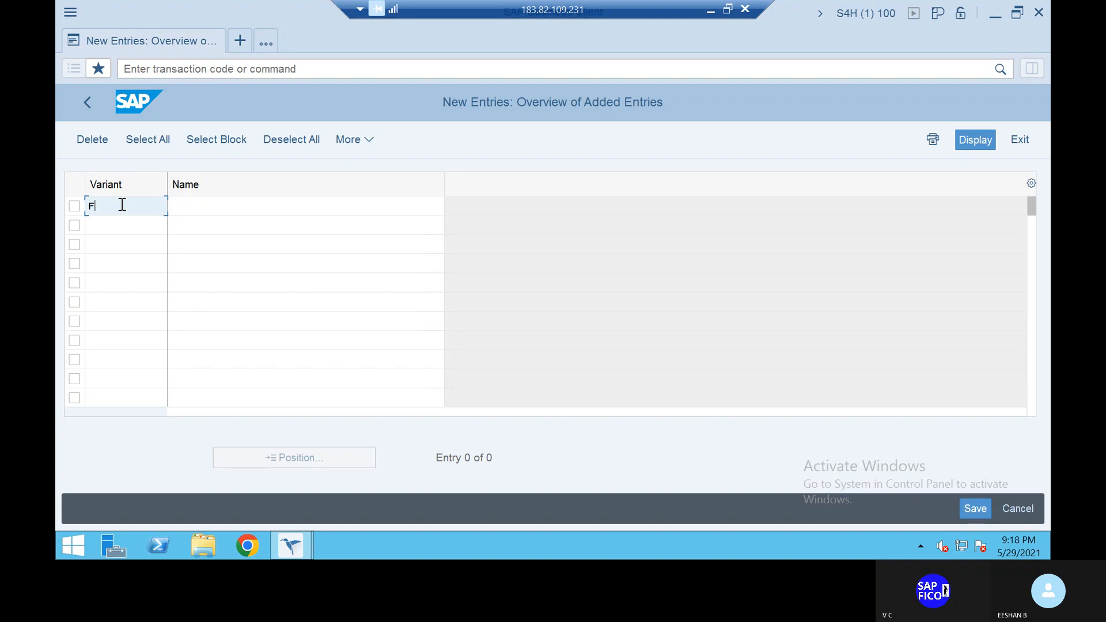
key(BackSpace)
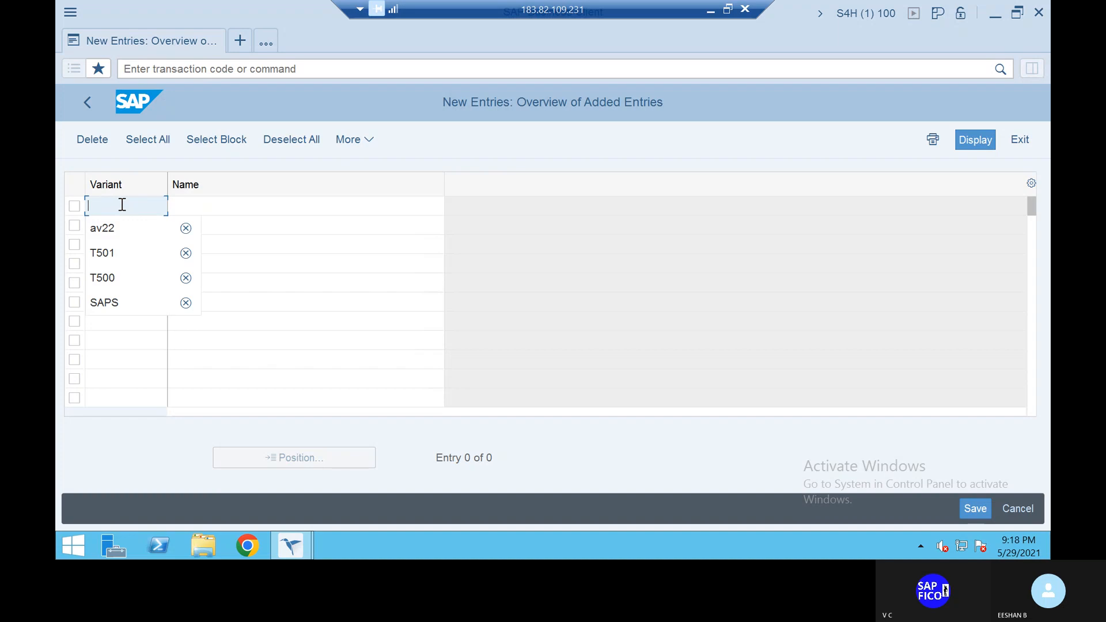
Create posting period variant TAPV named POSTING PERIOD VARIANT FOR TATACO and save it under the proposed customizing request.
text(TAF)
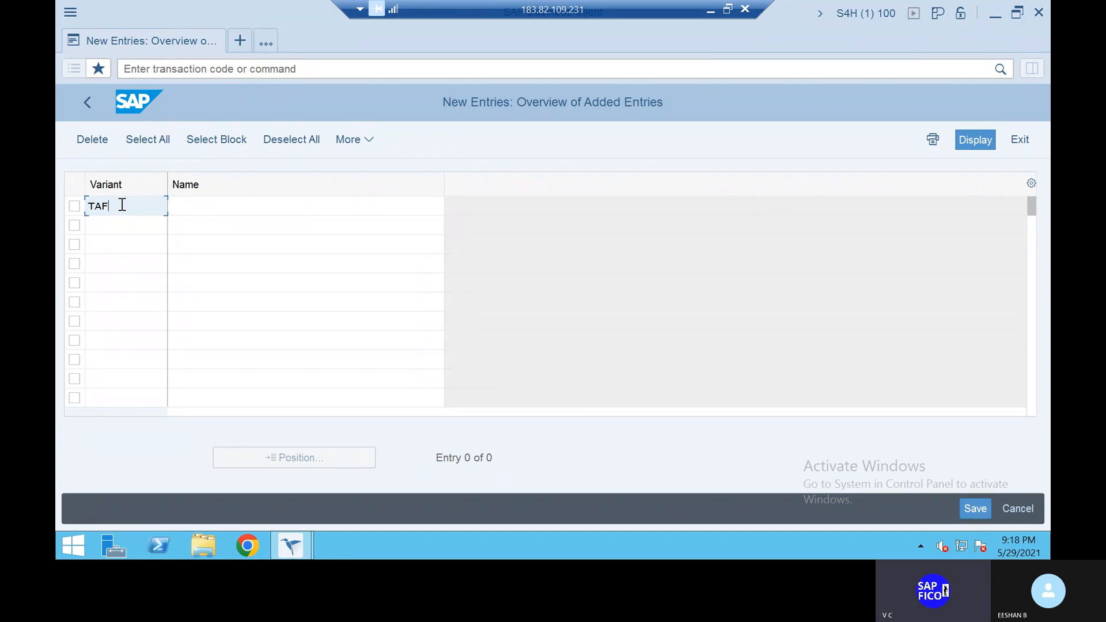
key(BackSpace)
text(PV)
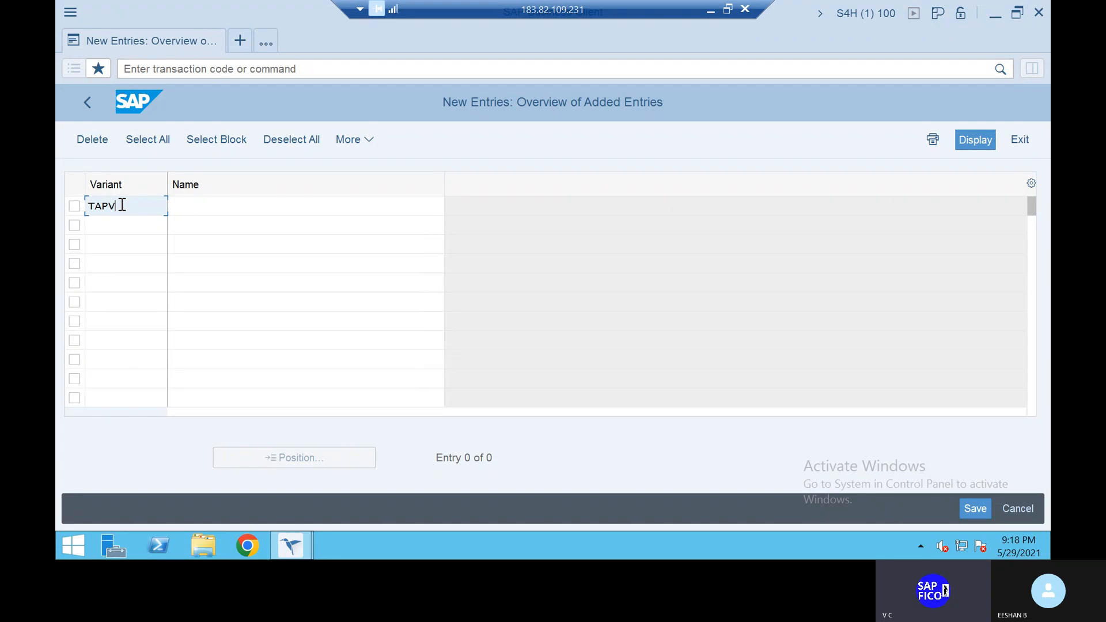
click(212, 210)
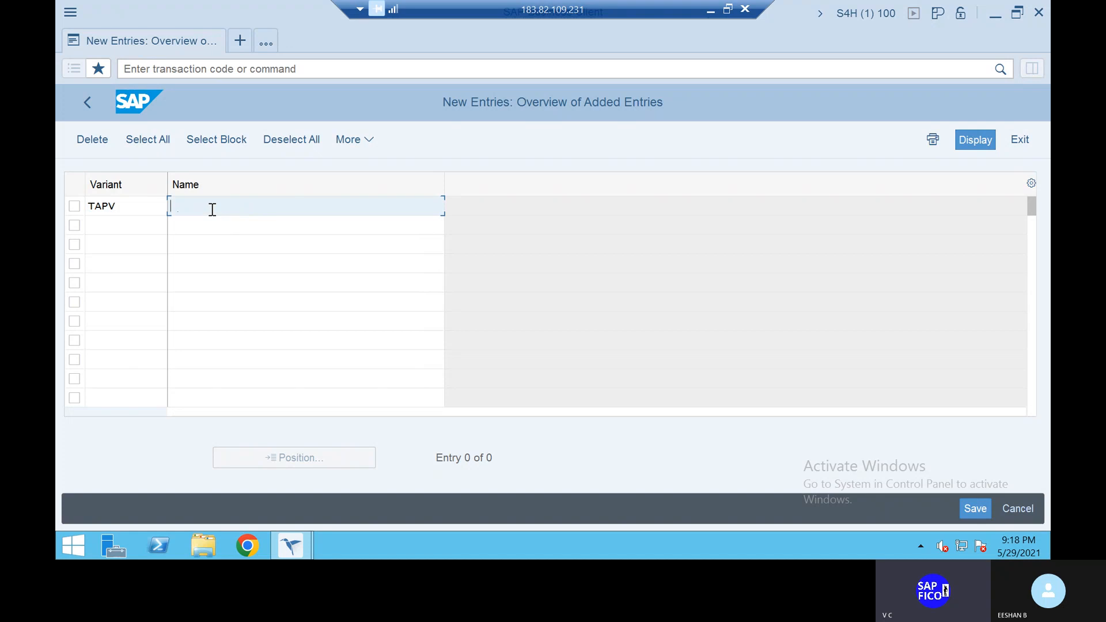
text(POSTING PER)
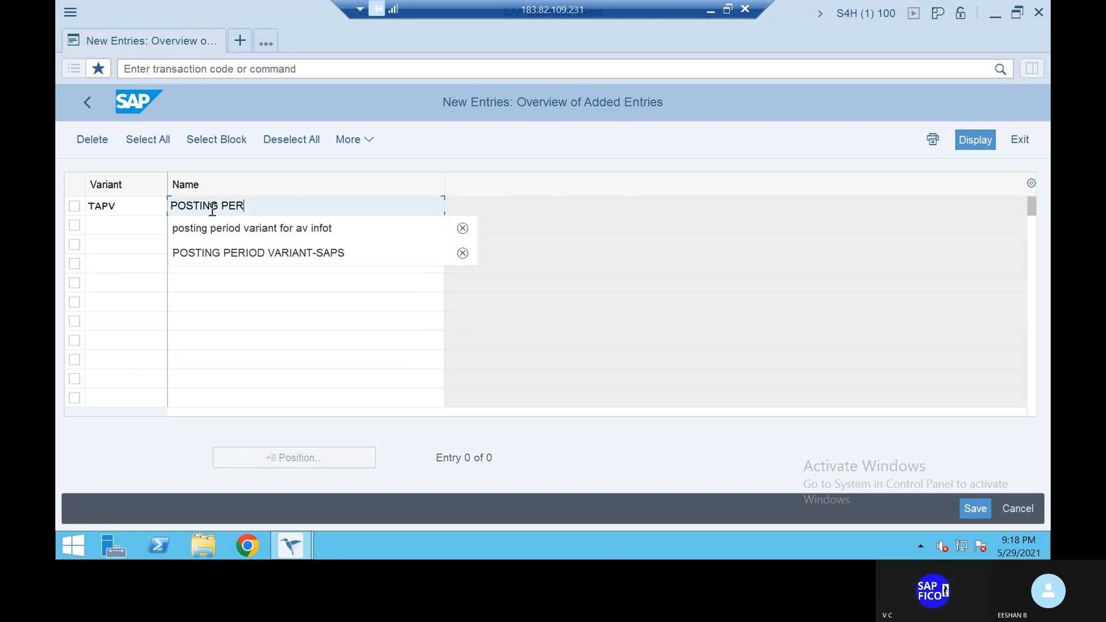
text(IOD VARIA)
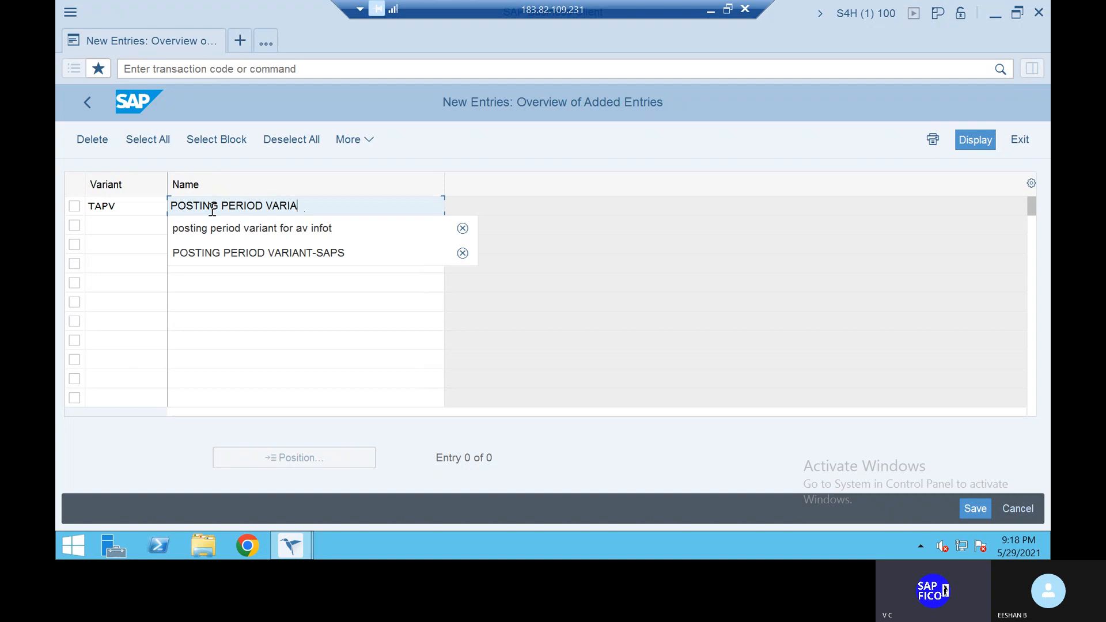
text(NT FOR TAT)
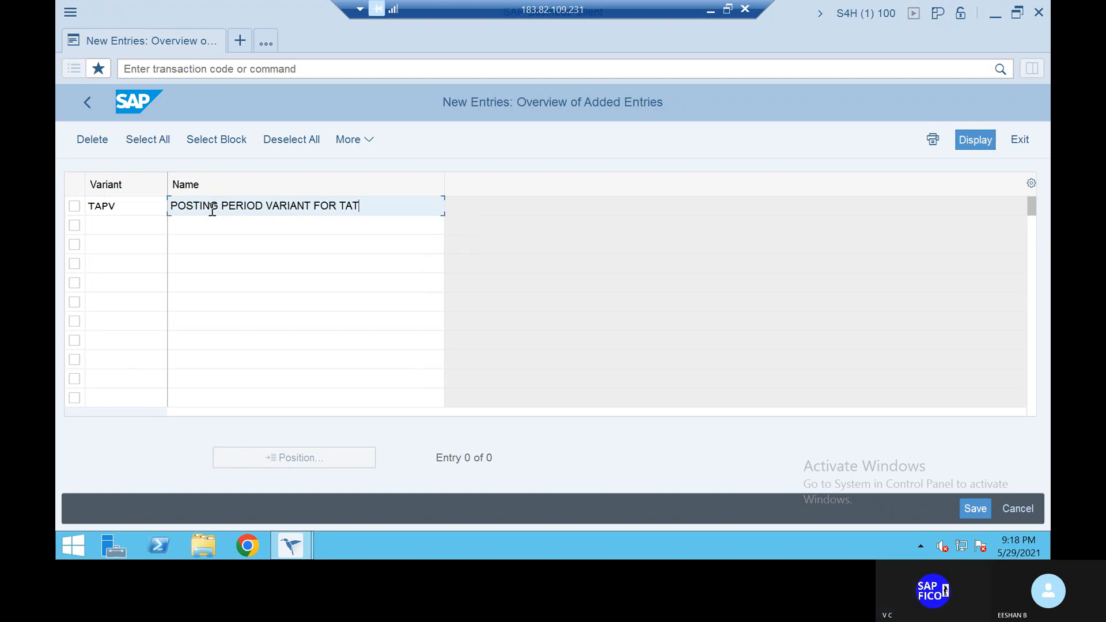
text(ACO)
click(971, 507)
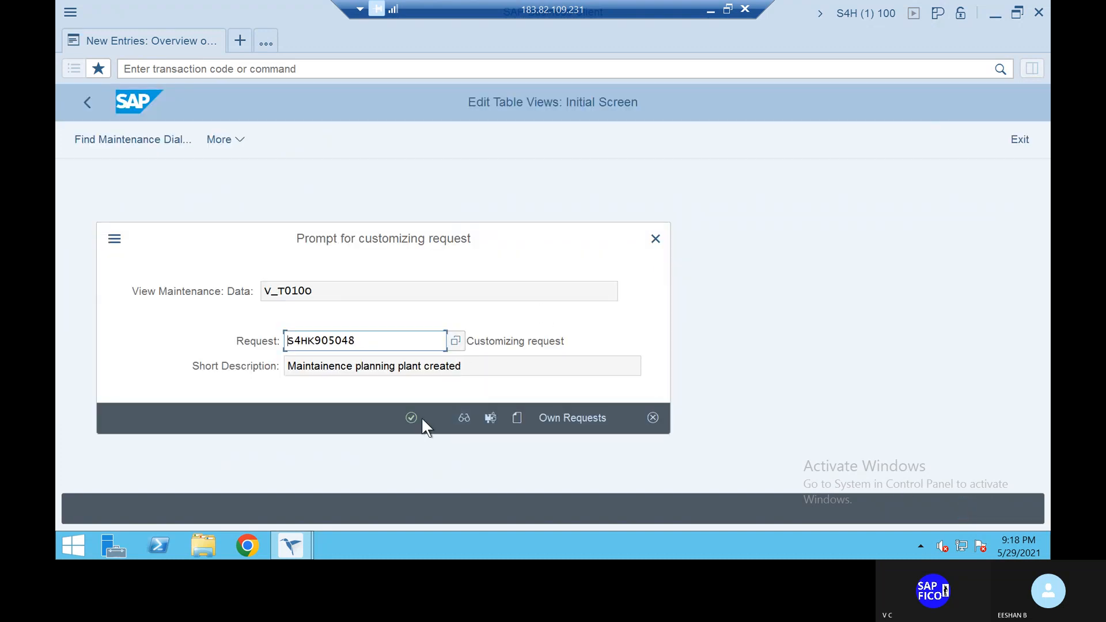
click(408, 416)
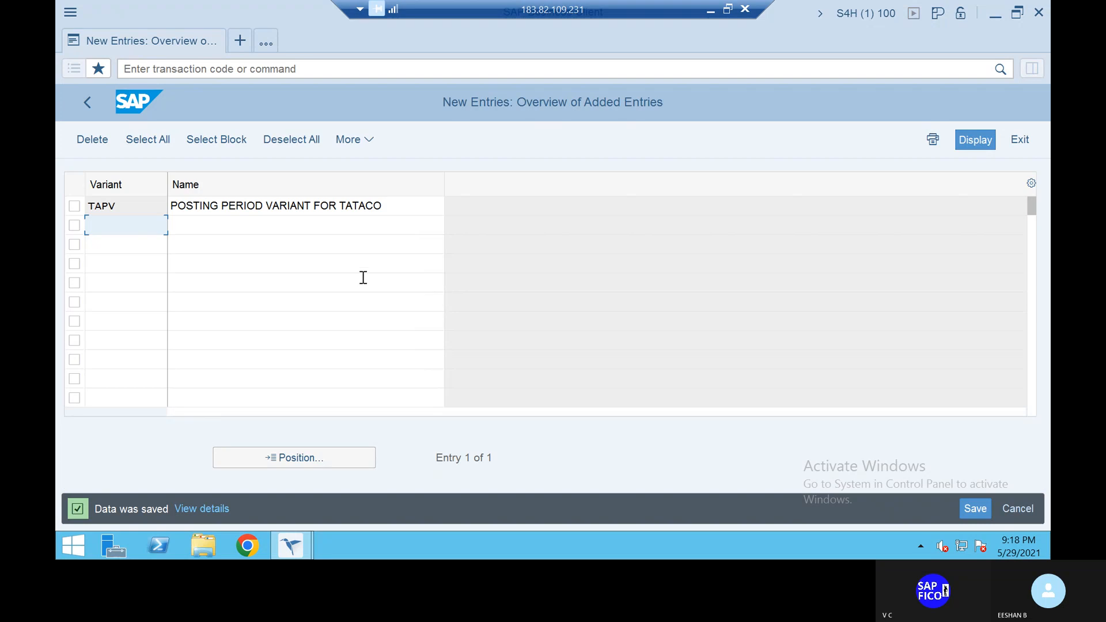
Open transaction OBBP and position the posting period variant assignment list at company code TAT1.
click(234, 69)
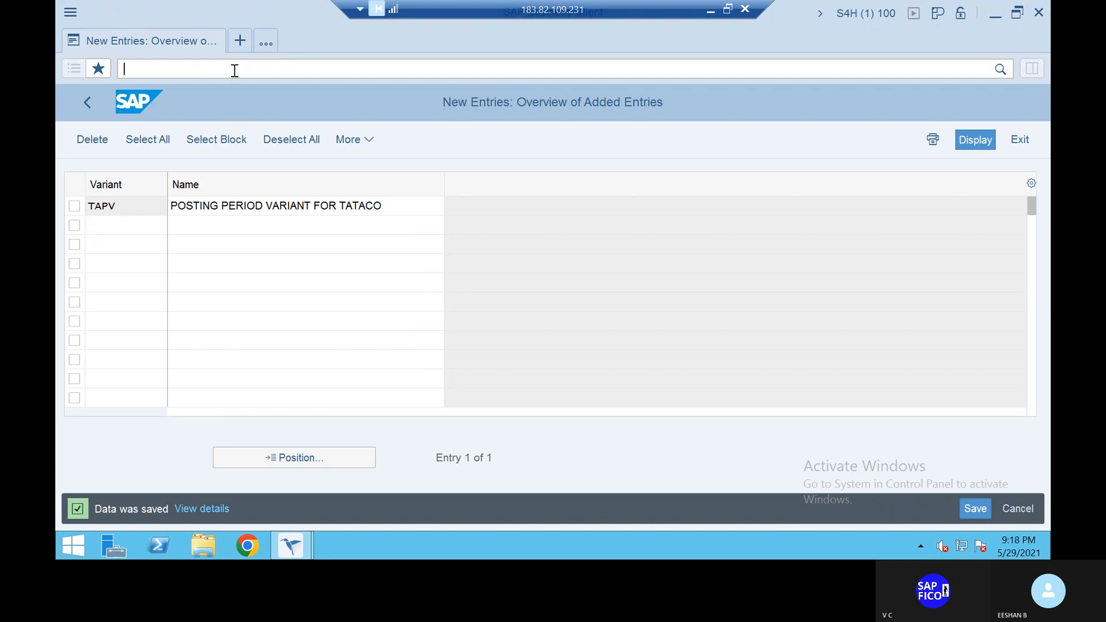
text(/NOBBP)
key(Return)
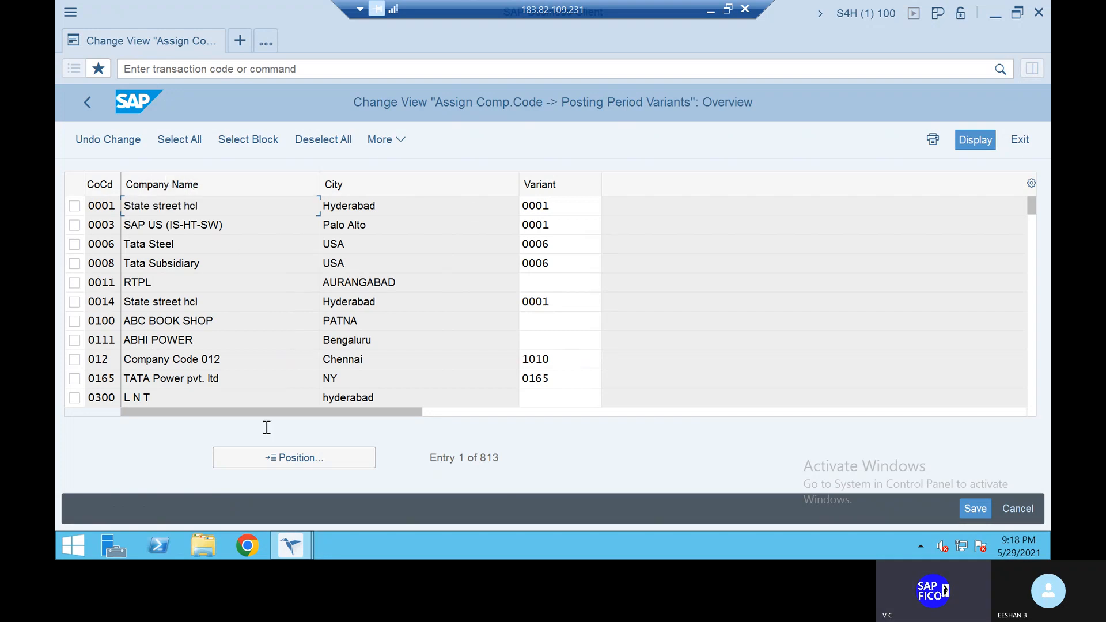
click(281, 456)
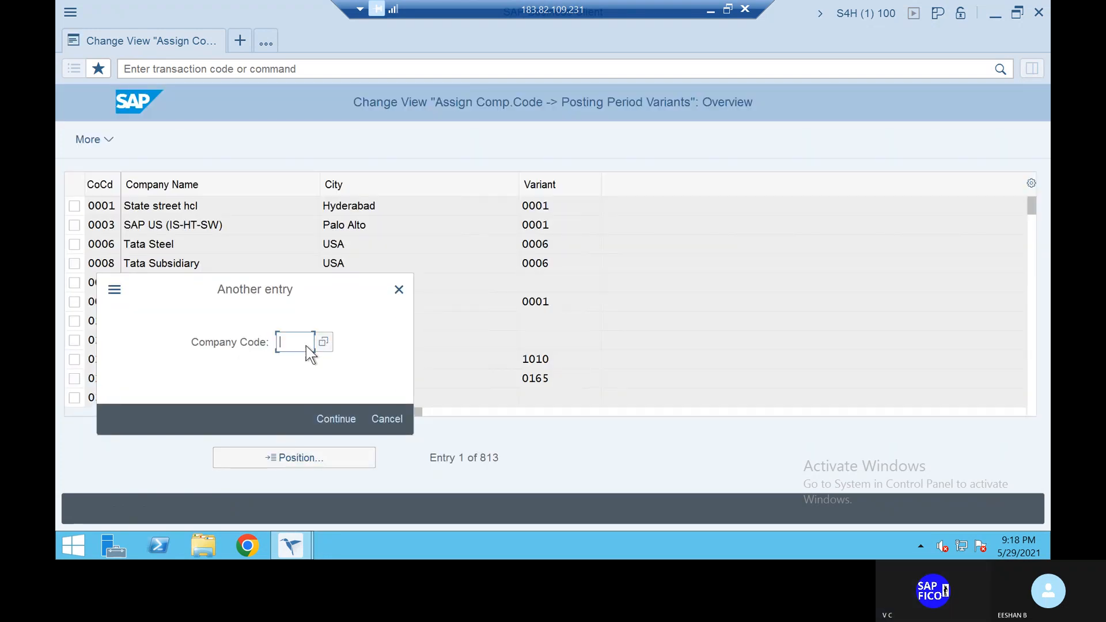
text(TATI)
click(341, 417)
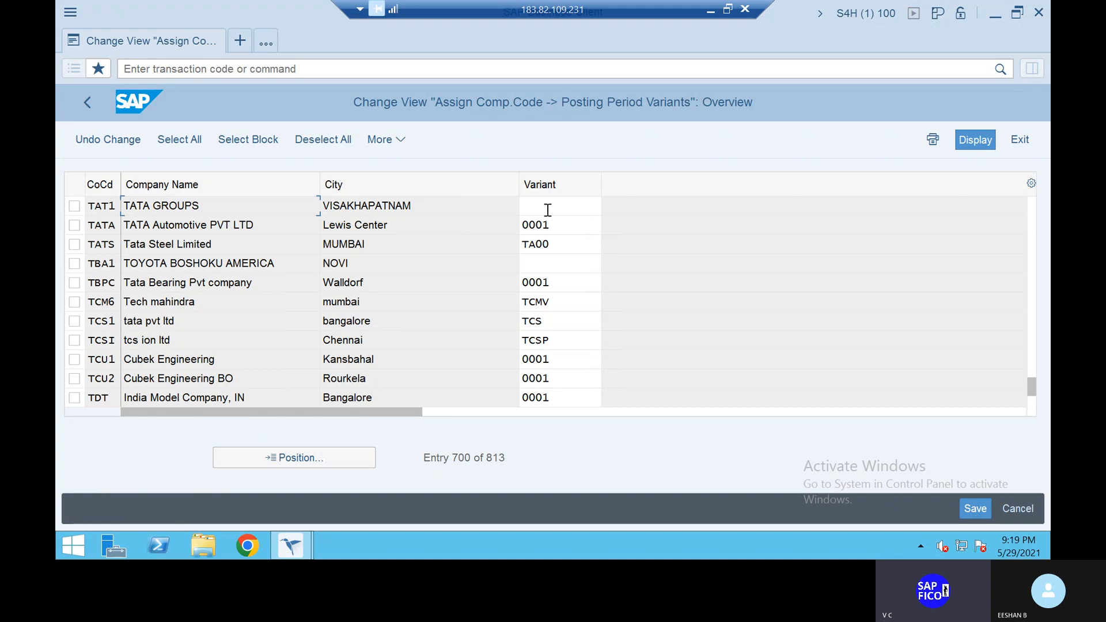
Assign posting period variant TAPV to company code TAT1 and save it under the proposed customizing request.
click(547, 209)
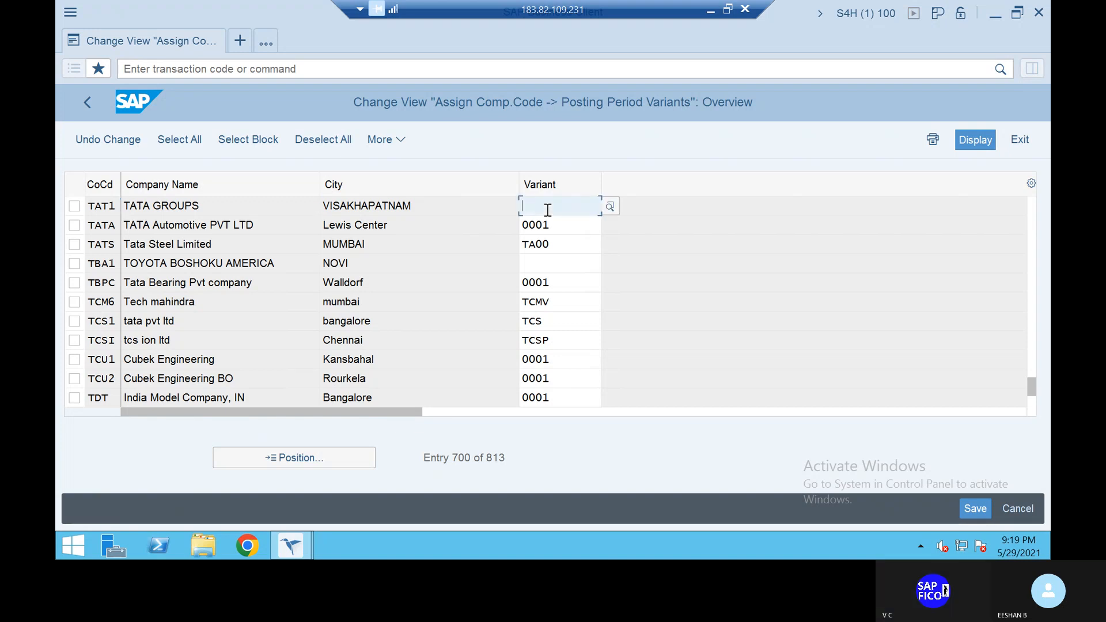
text(TAPV)
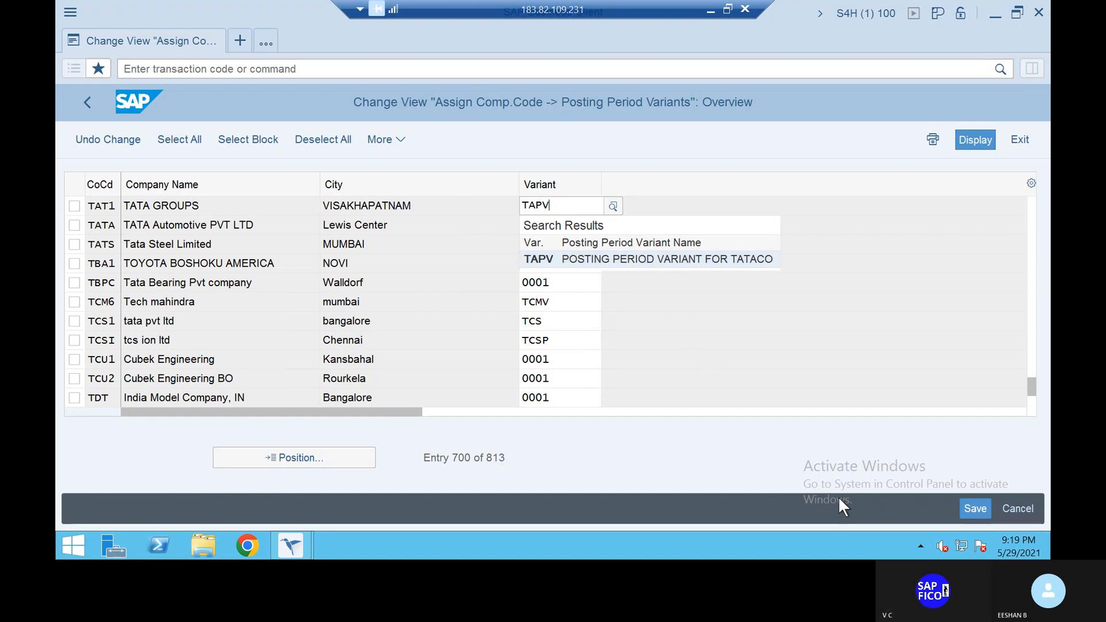
click(975, 508)
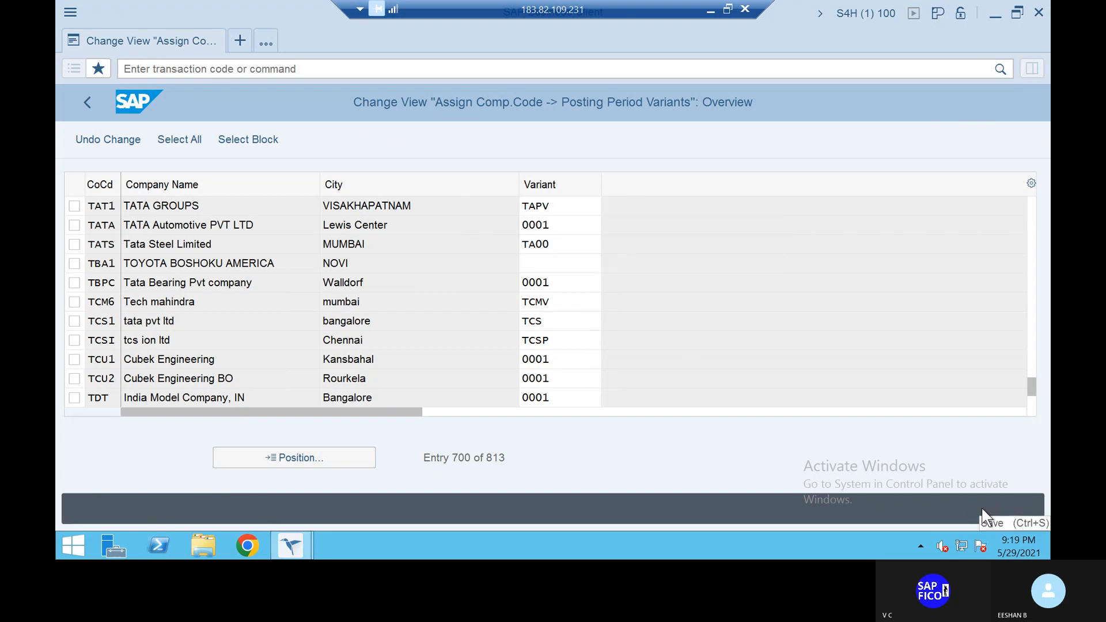
click(411, 418)
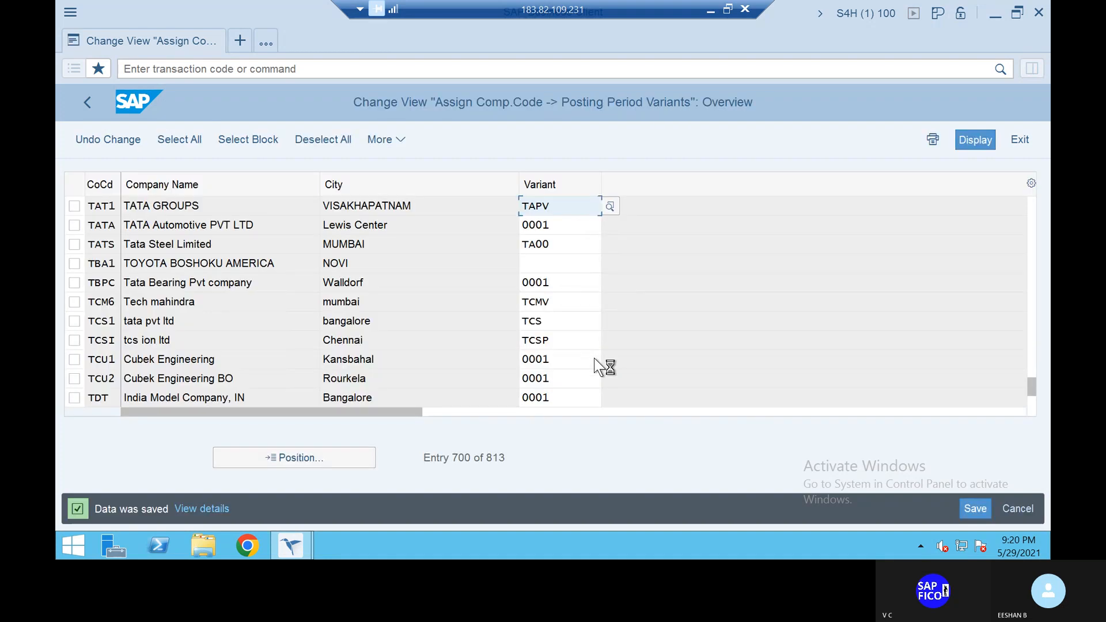
Try to open transaction OB52 directly from the assignment view without the new-transaction prefix.
click(263, 65)
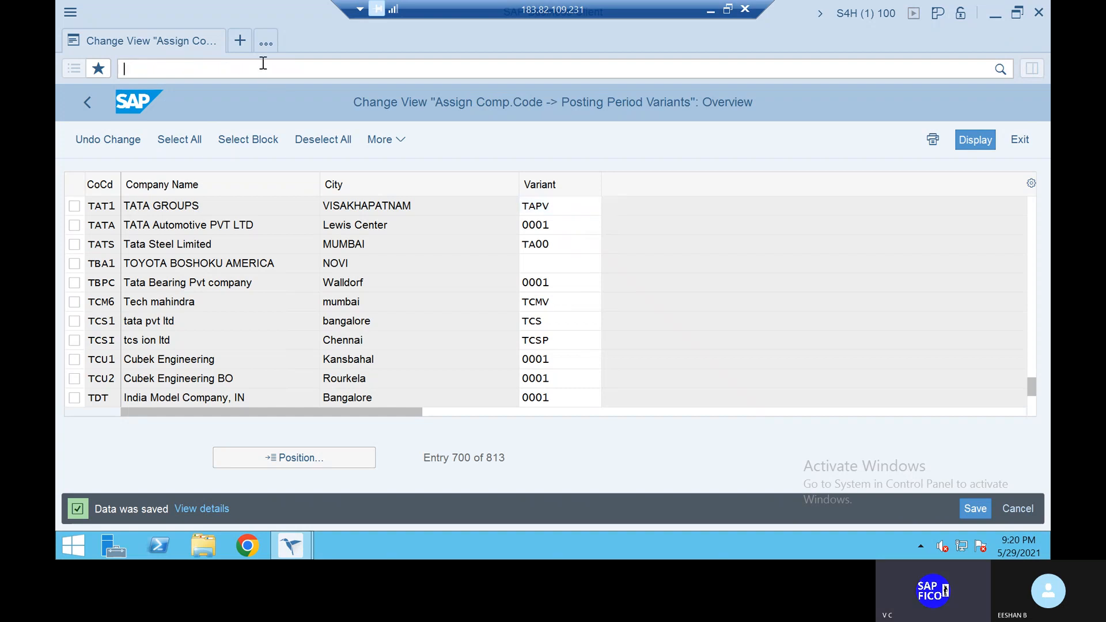
text(o)
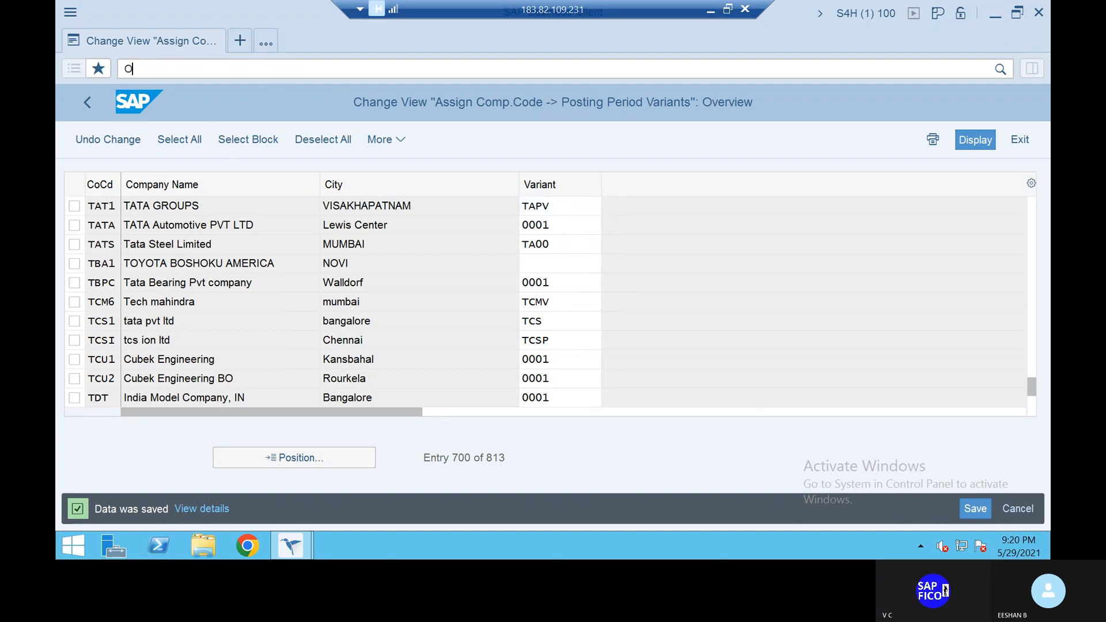
text(B)
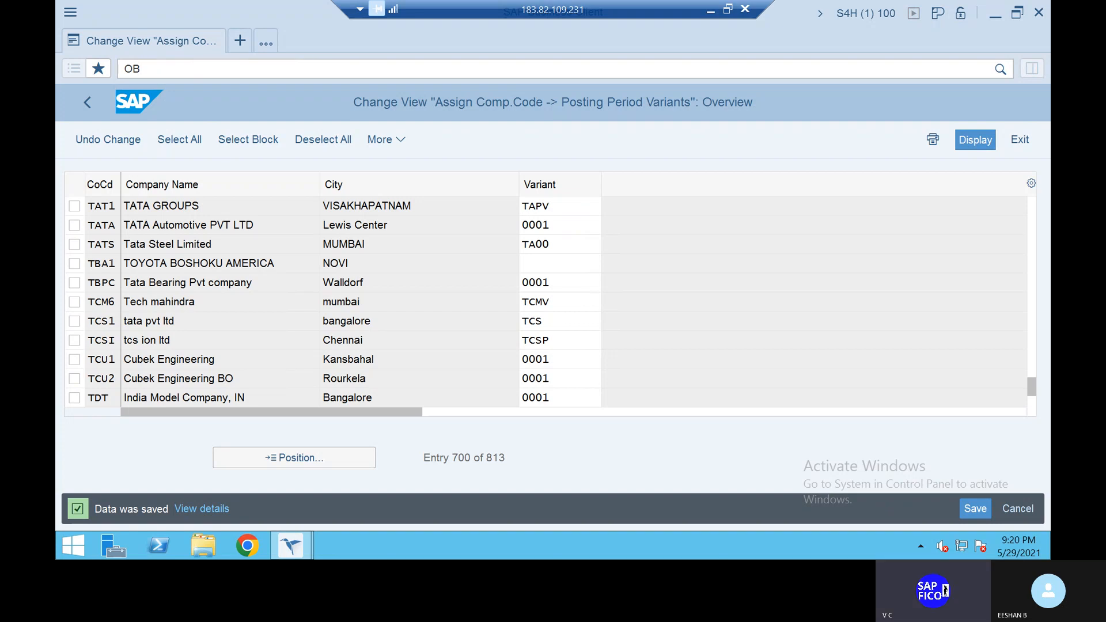
text(52)
key(Return)
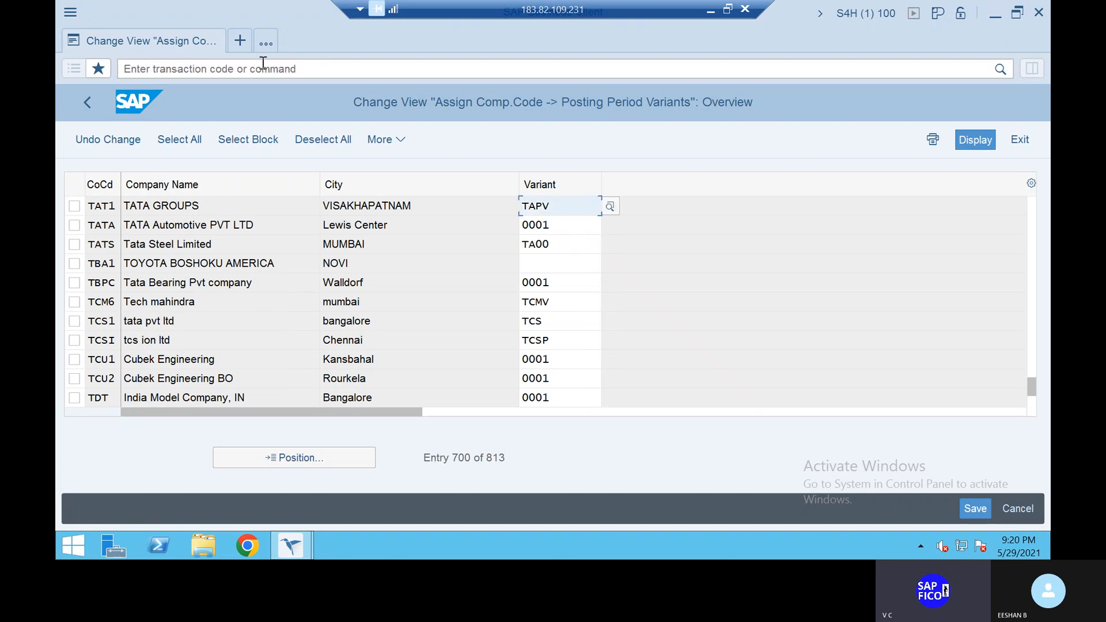
Go to transaction OB52 with /N and open the posting period time intervals for variant TAPV.
click(261, 69)
text(/)
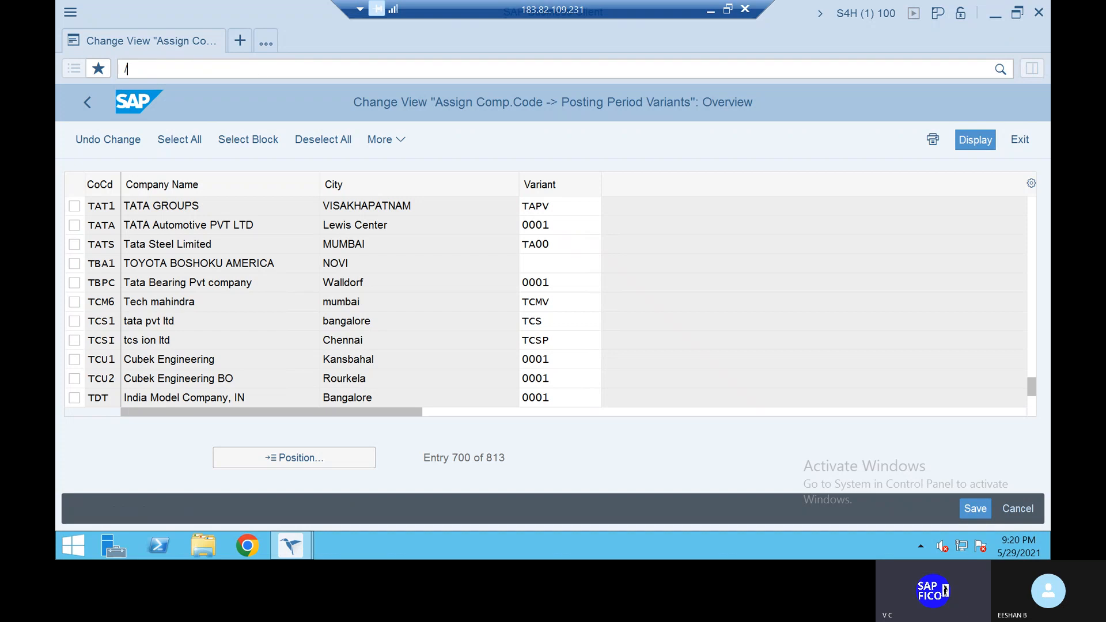
text(NOB52)
key(Return)
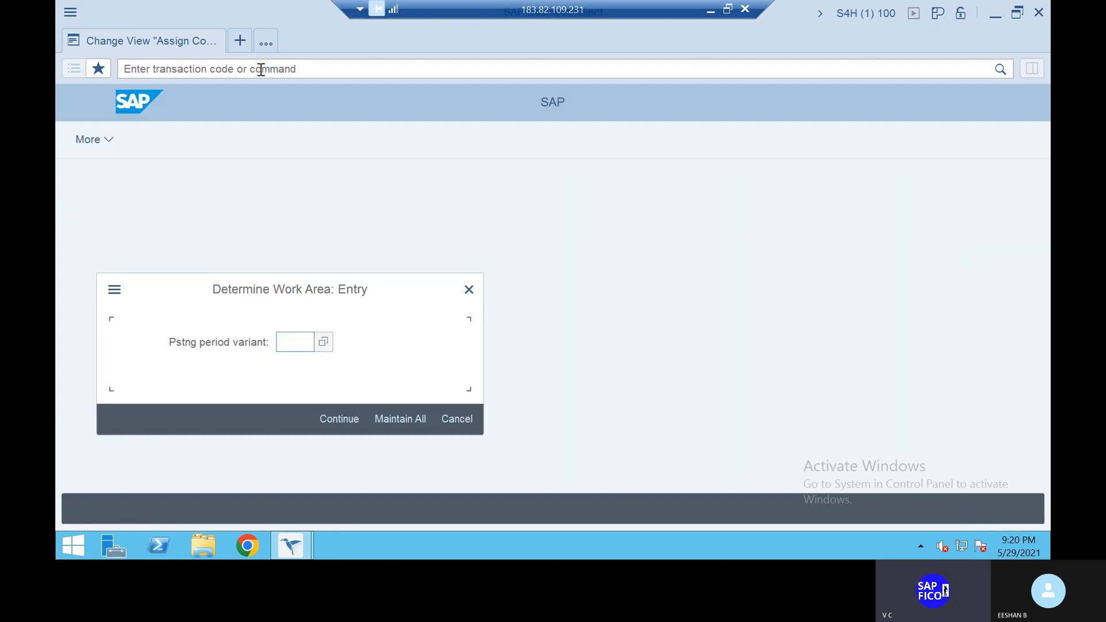
click(305, 340)
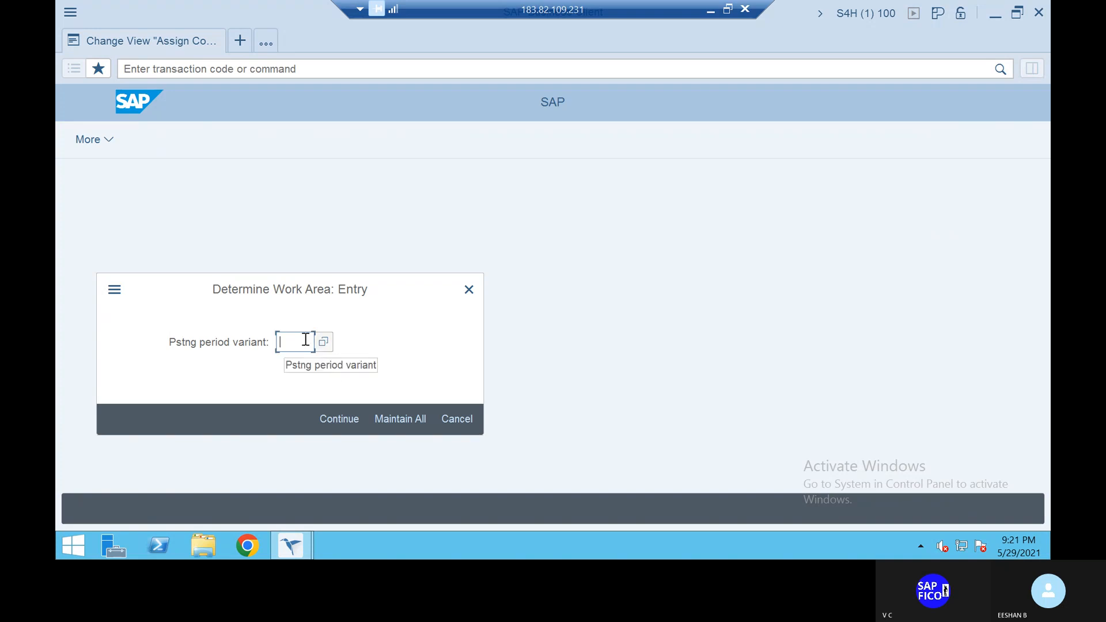
text(TA)
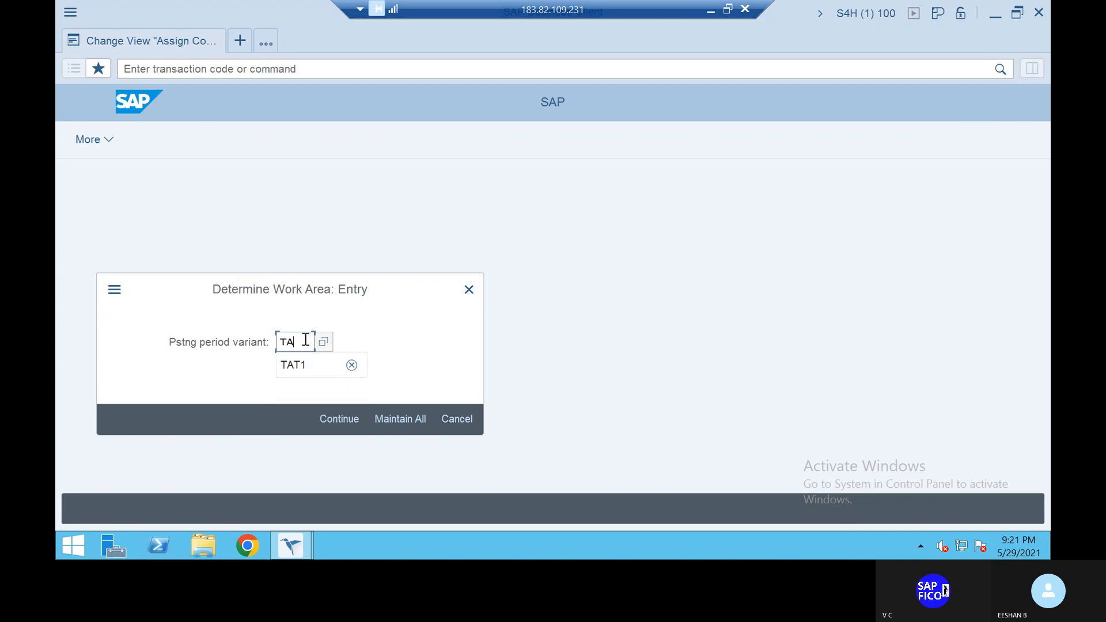
text(PV)
click(347, 419)
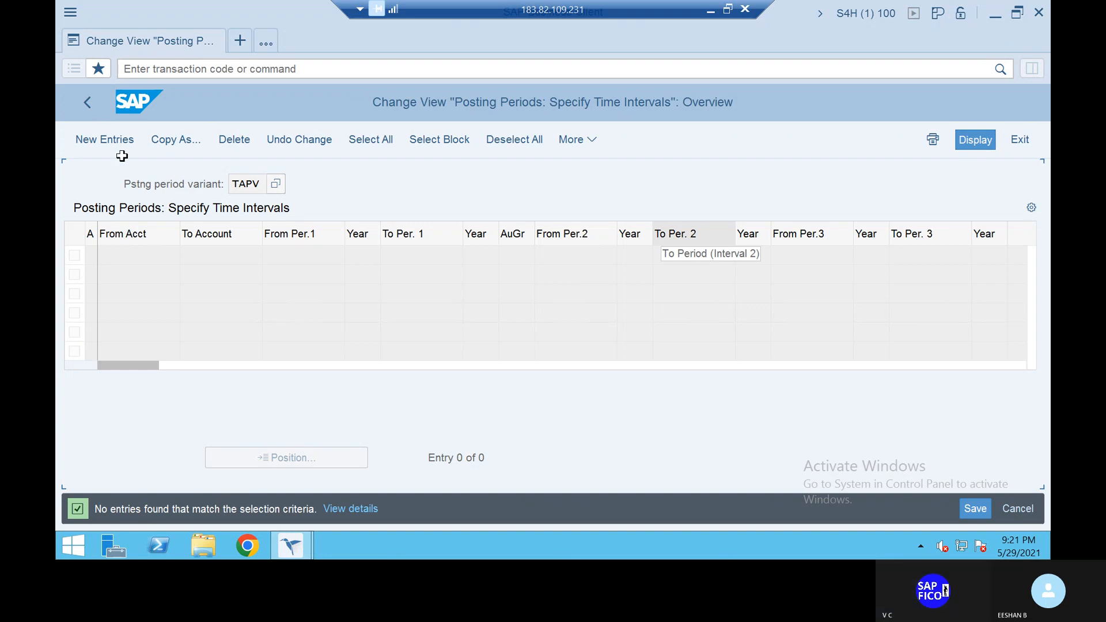
Start a new posting period entry with account type +, valid for all account types, and leave the account range blank.
click(105, 139)
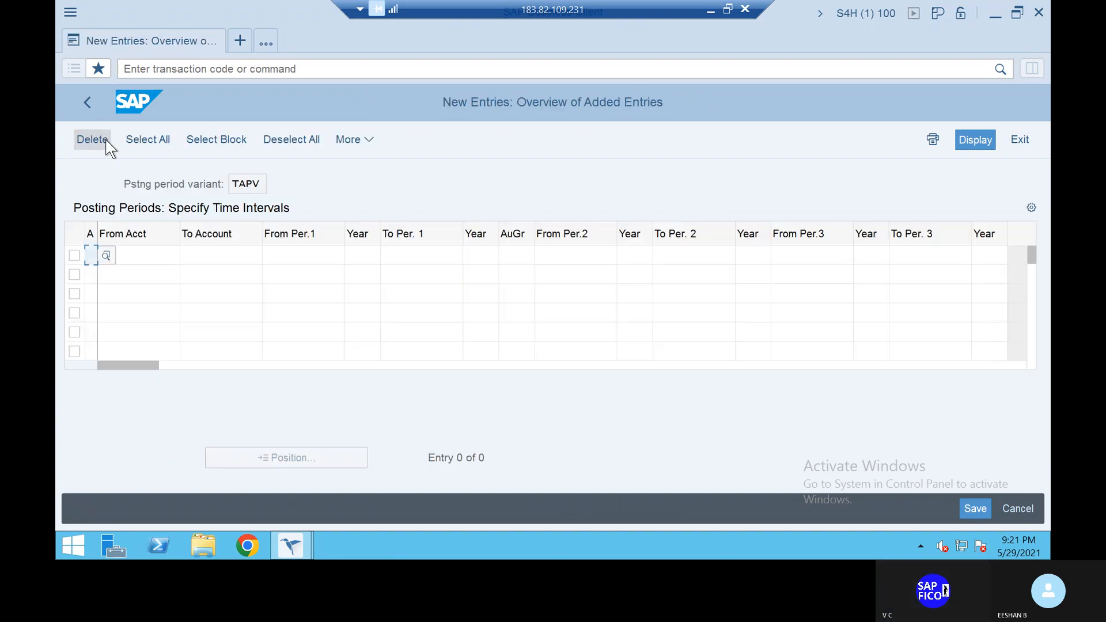
click(104, 255)
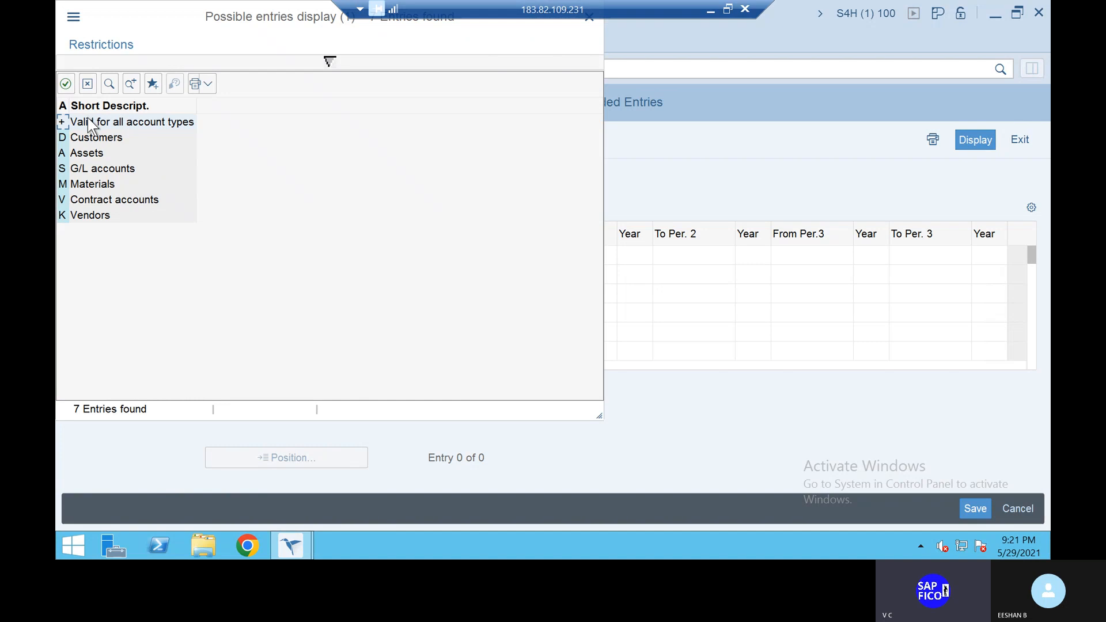
double_click(89, 122)
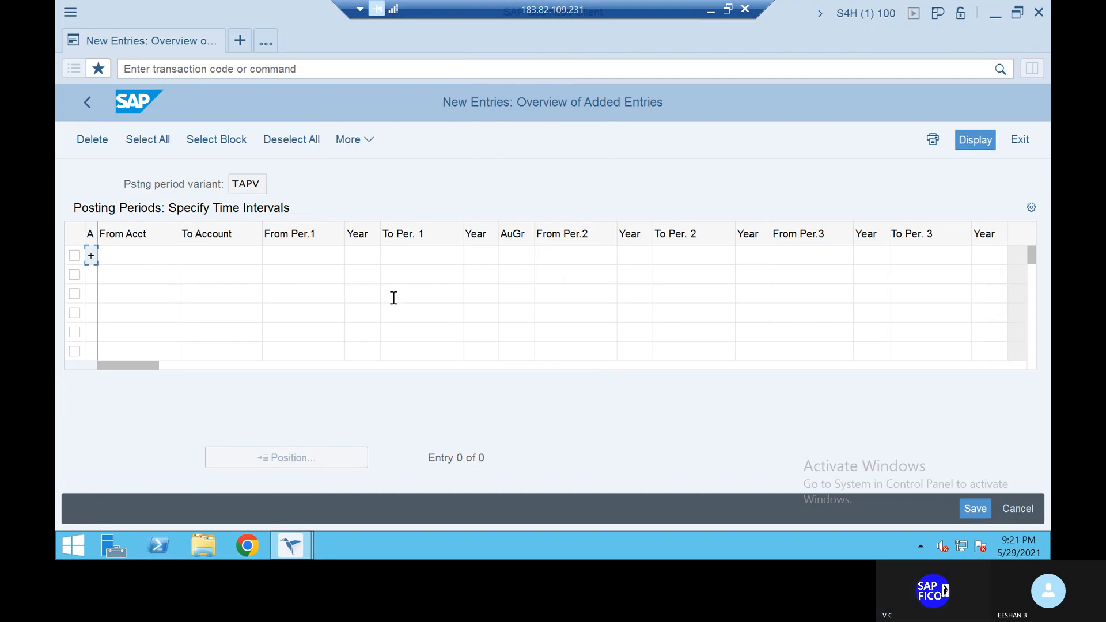
click(484, 252)
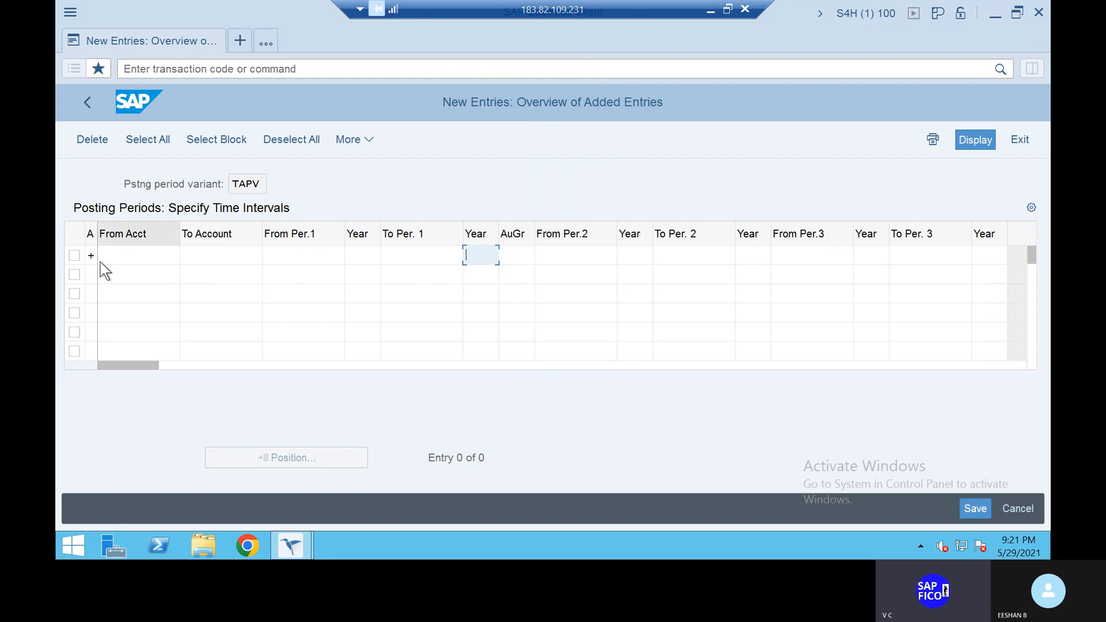
click(121, 257)
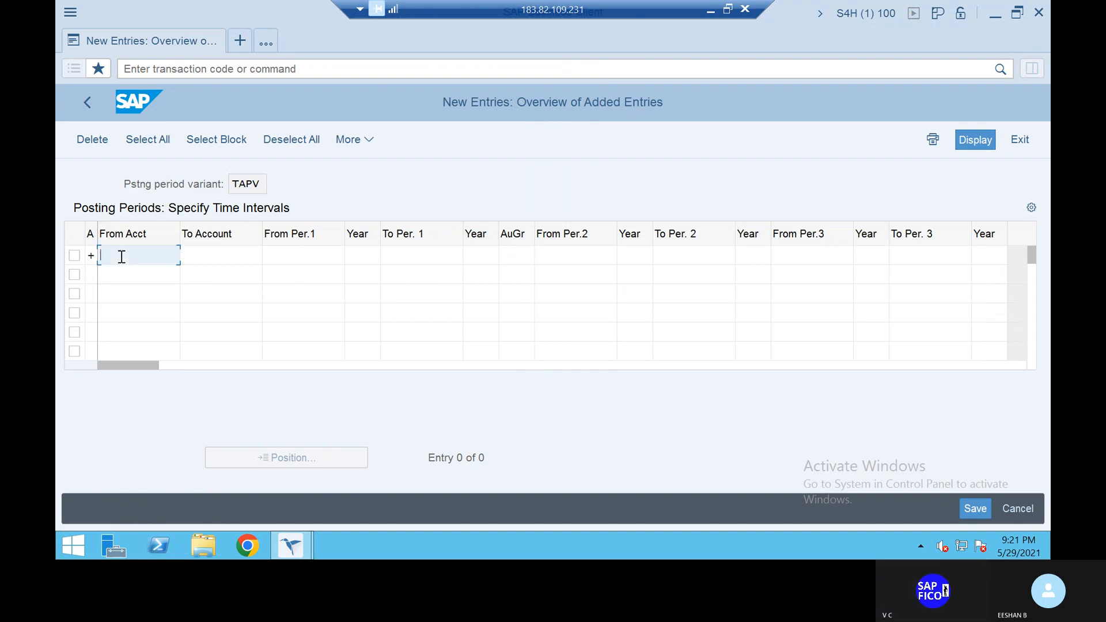
text(1)
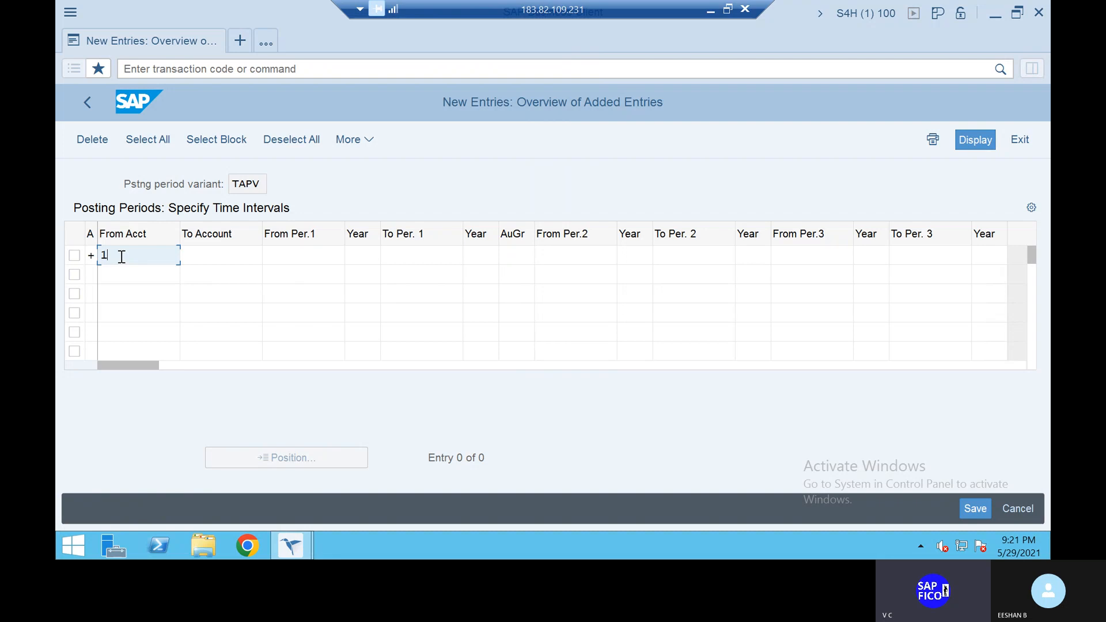
key(BackSpace)
Set the first posting interval from period 1 of year 2022 to period 12 of year 2023.
click(304, 254)
text(1)
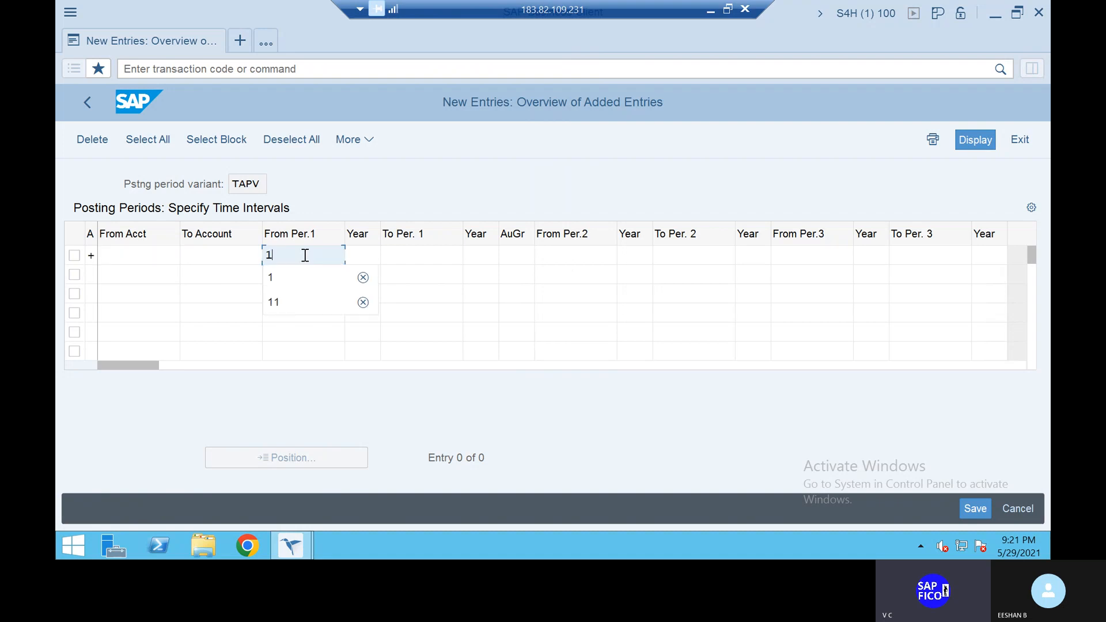
click(376, 253)
text(20)
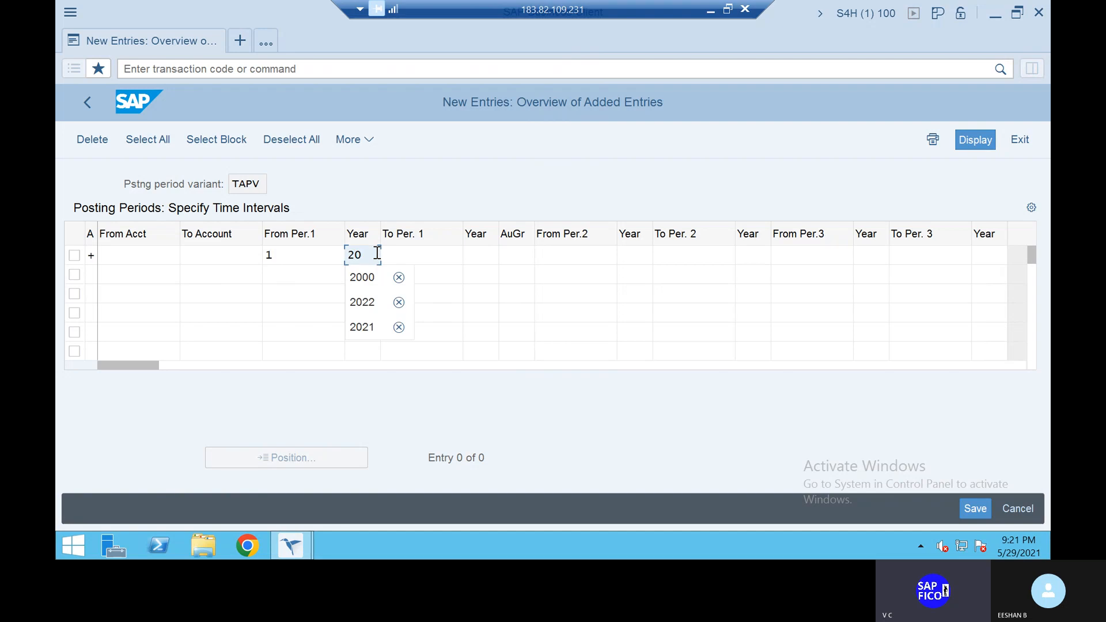
text(22)
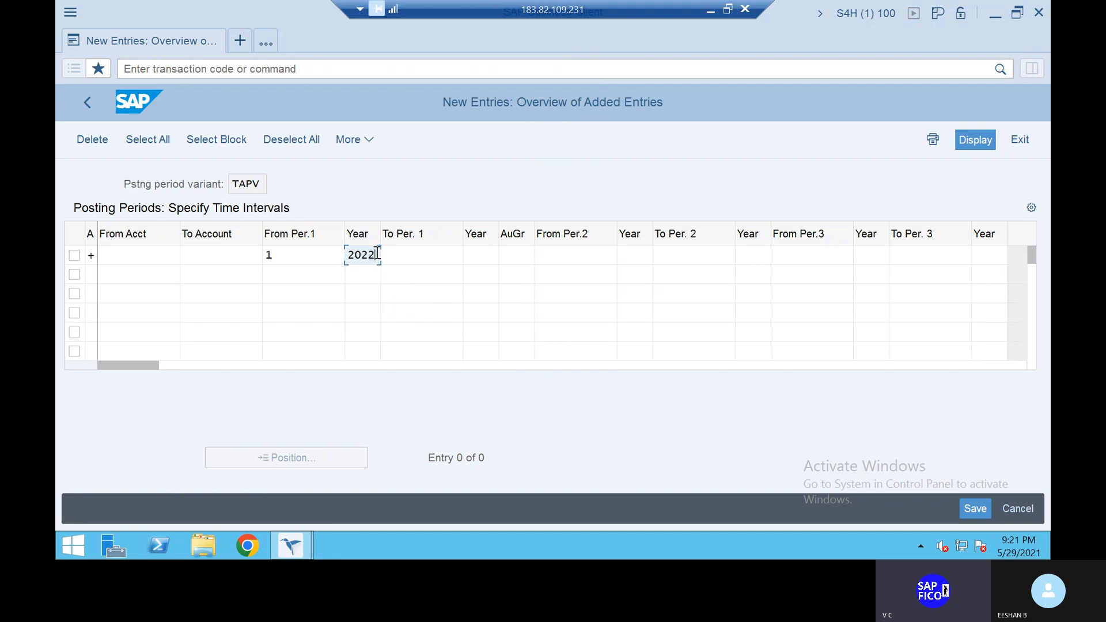
click(410, 254)
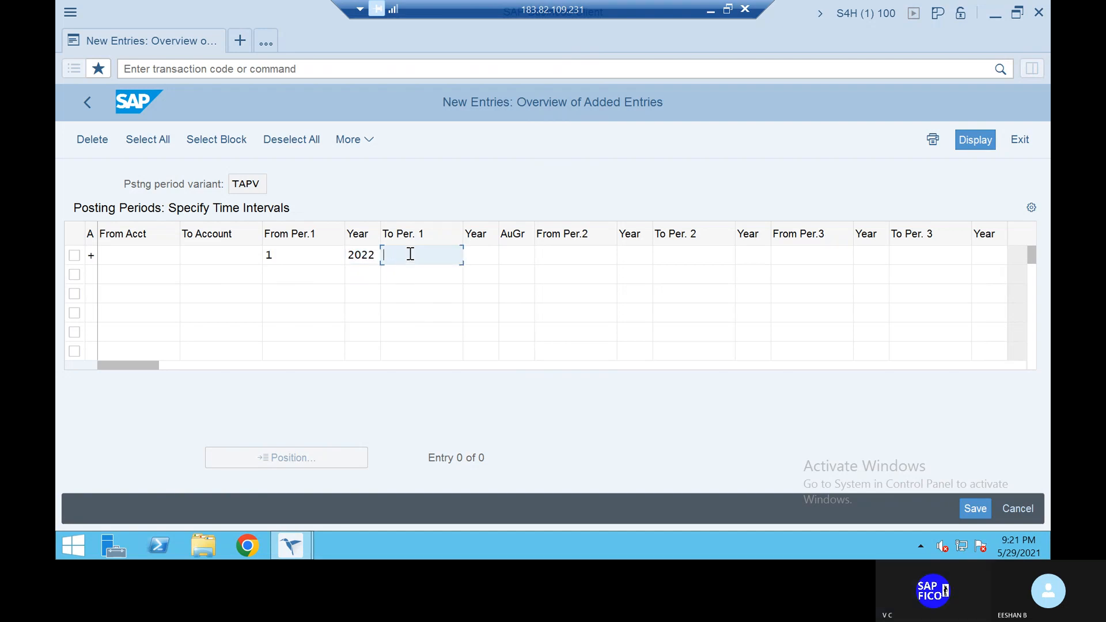
text(12)
click(489, 252)
text(2023)
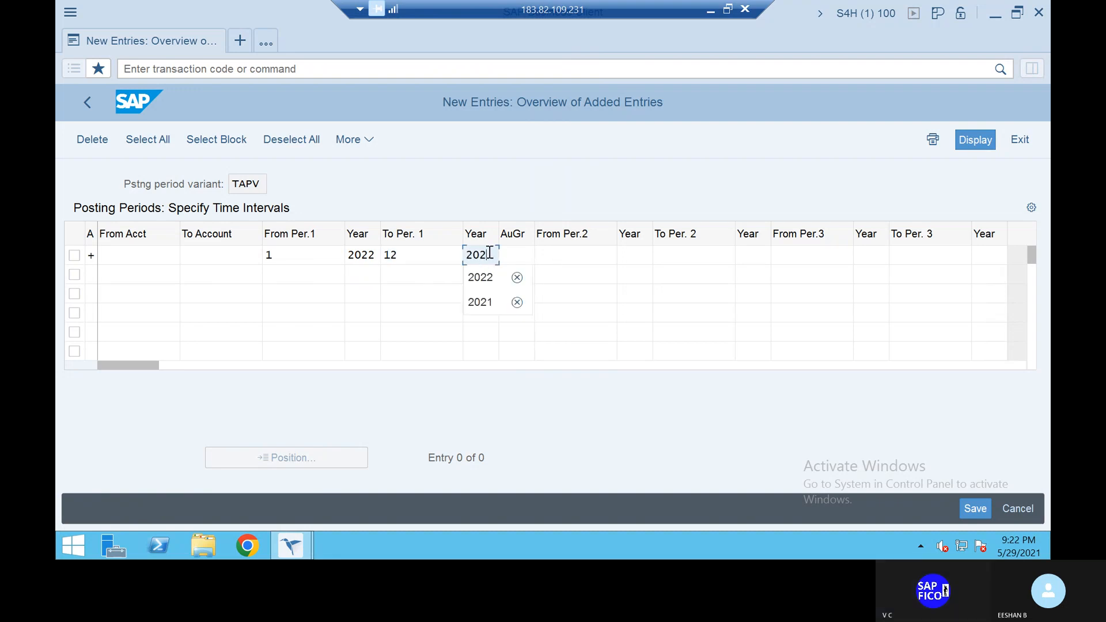
Leave the authorization group blank and start the second posting interval at period 13 of year 2022.
click(600, 258)
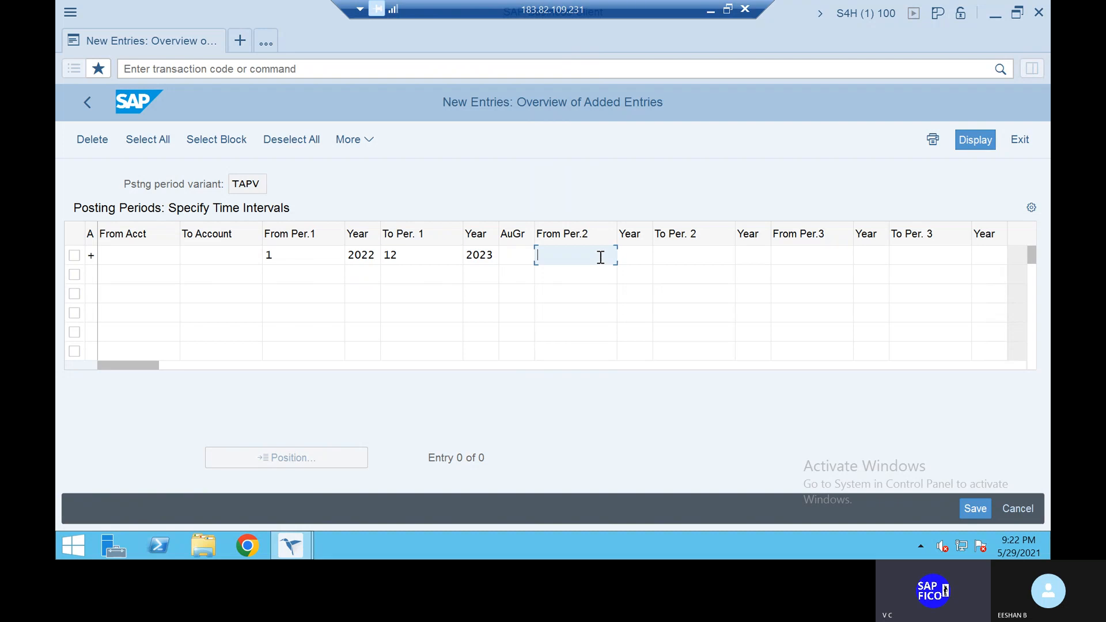
click(521, 253)
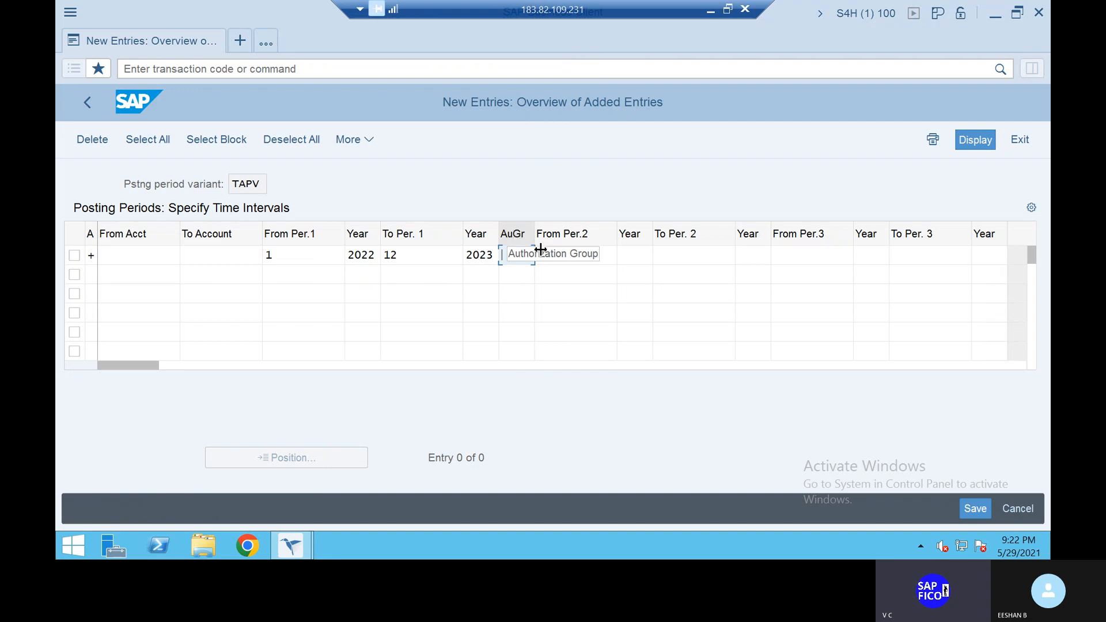
click(581, 260)
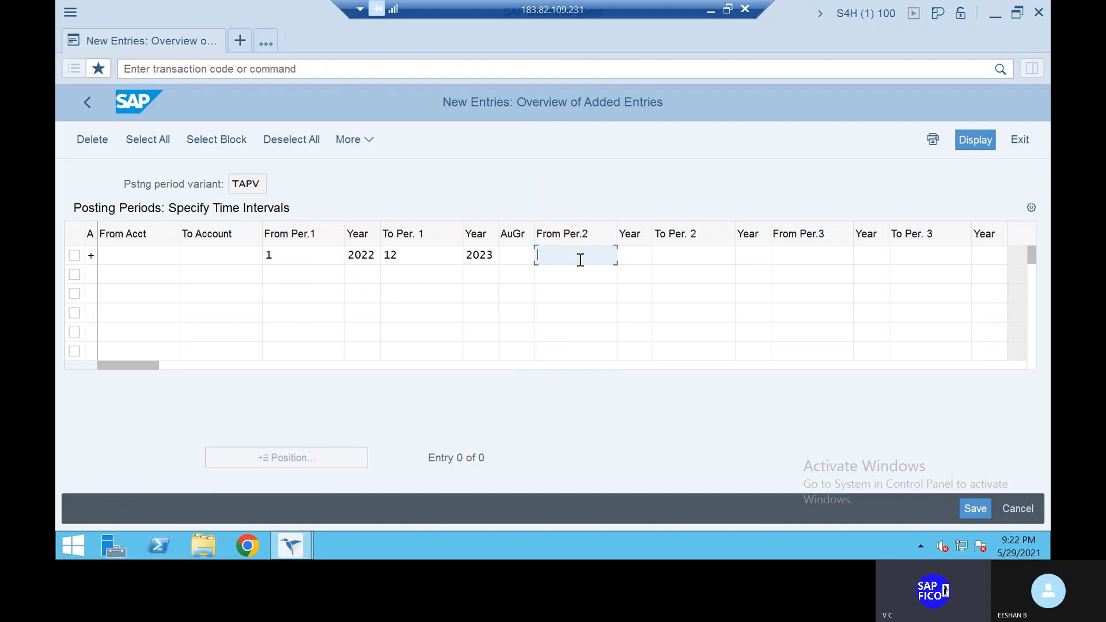
text(13)
click(638, 257)
text(2)
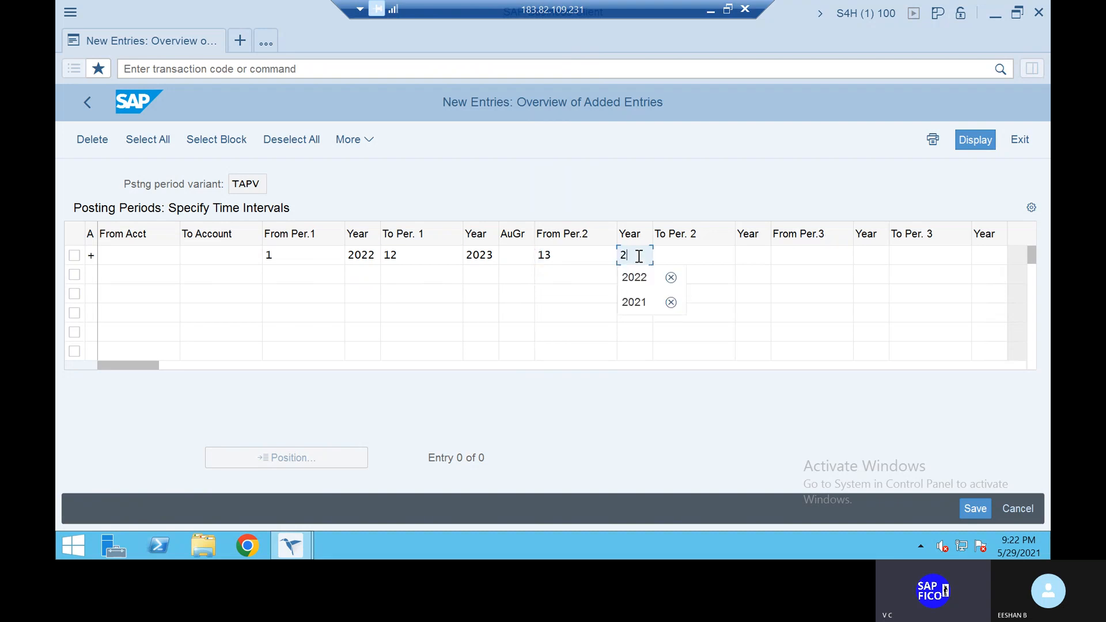
text(022)
End the second posting interval at period 16 of year 2023 and save the entry under customizing request S4HK905048.
click(681, 260)
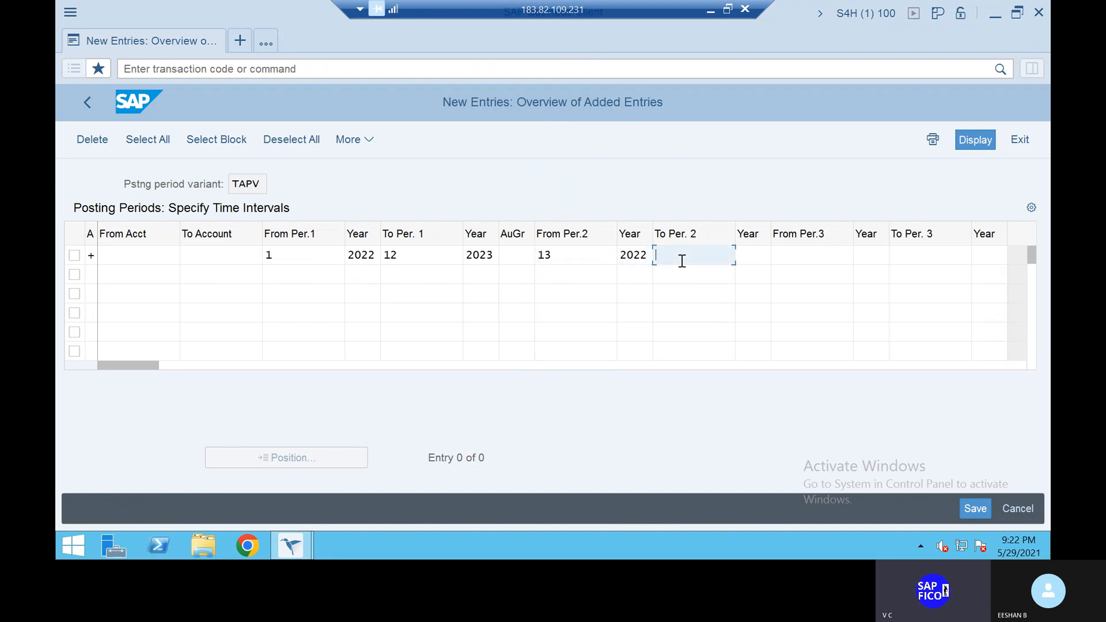
text(16)
click(754, 253)
text(2023)
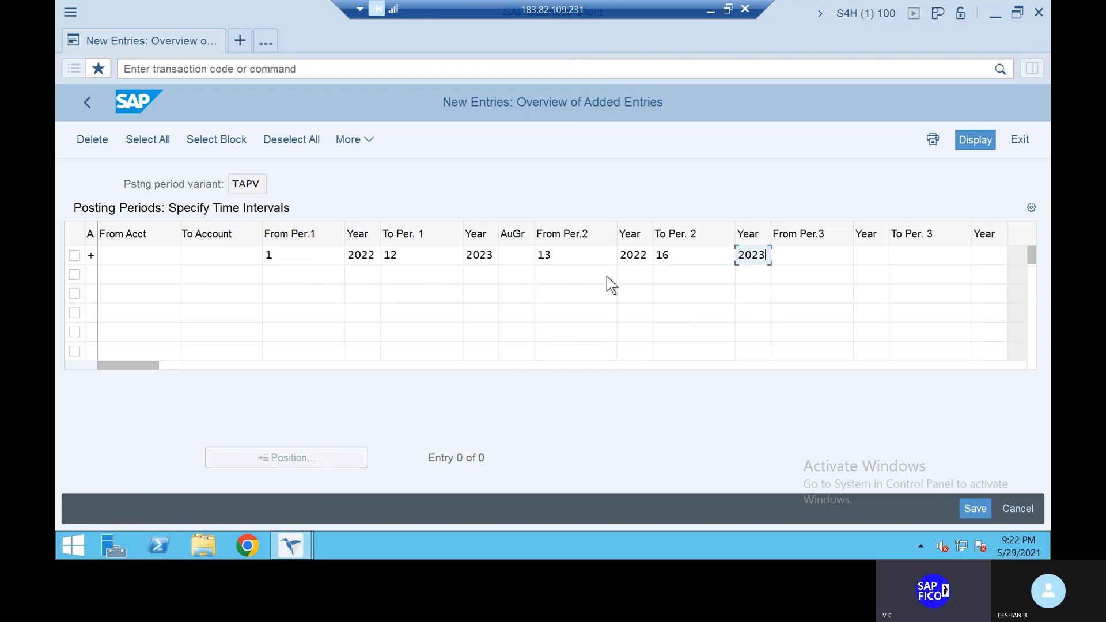
click(977, 509)
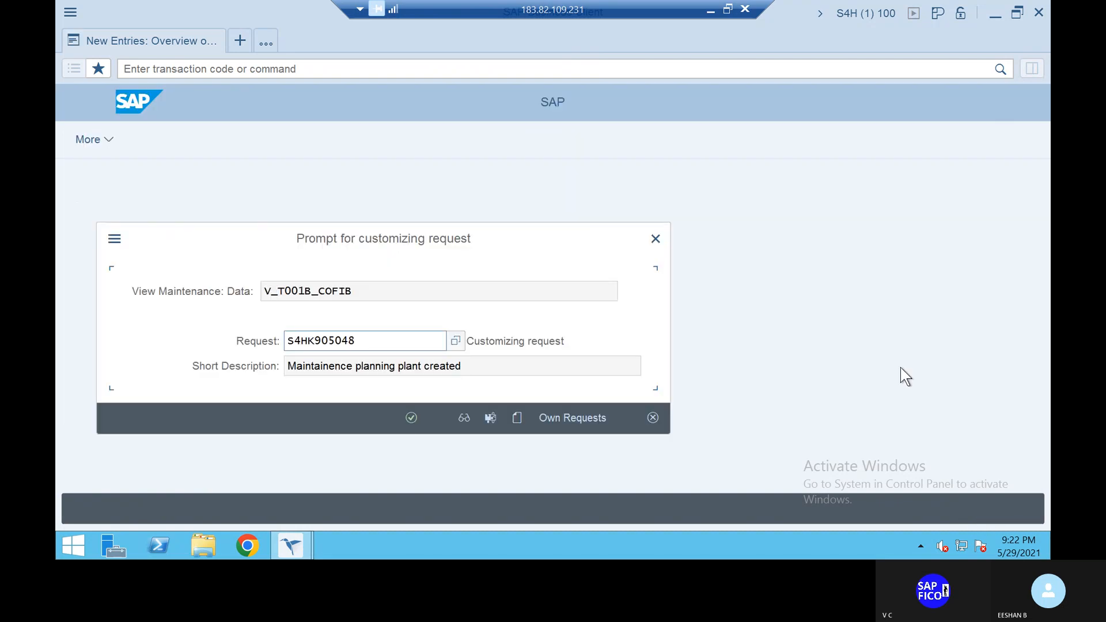
click(410, 418)
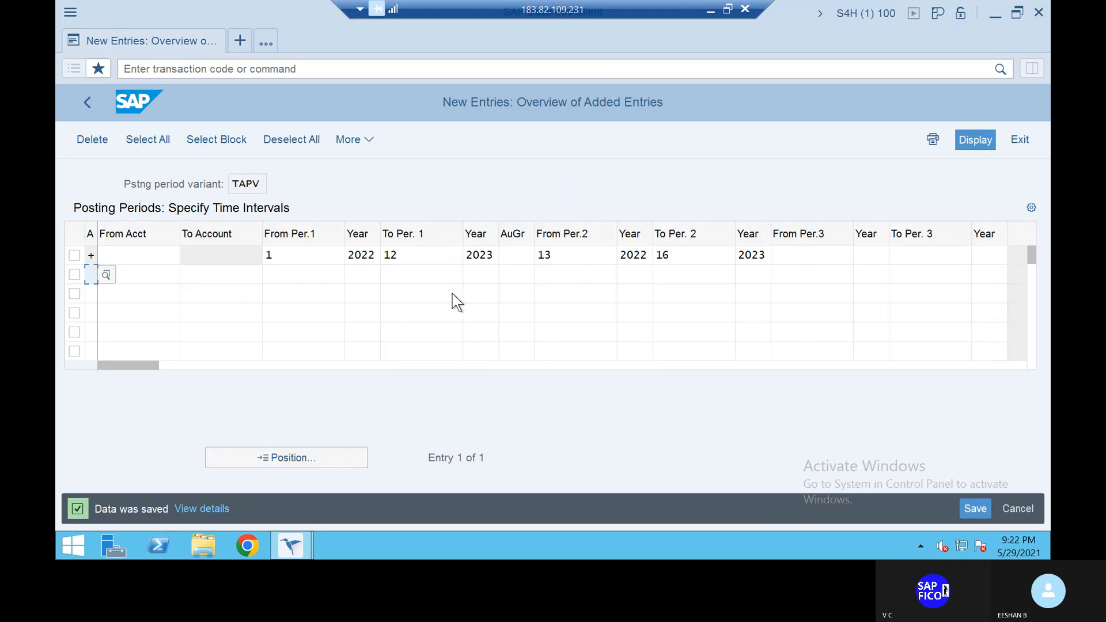
Go to transaction OBC4 with /N to maintain the field status variants.
click(222, 69)
text(/)
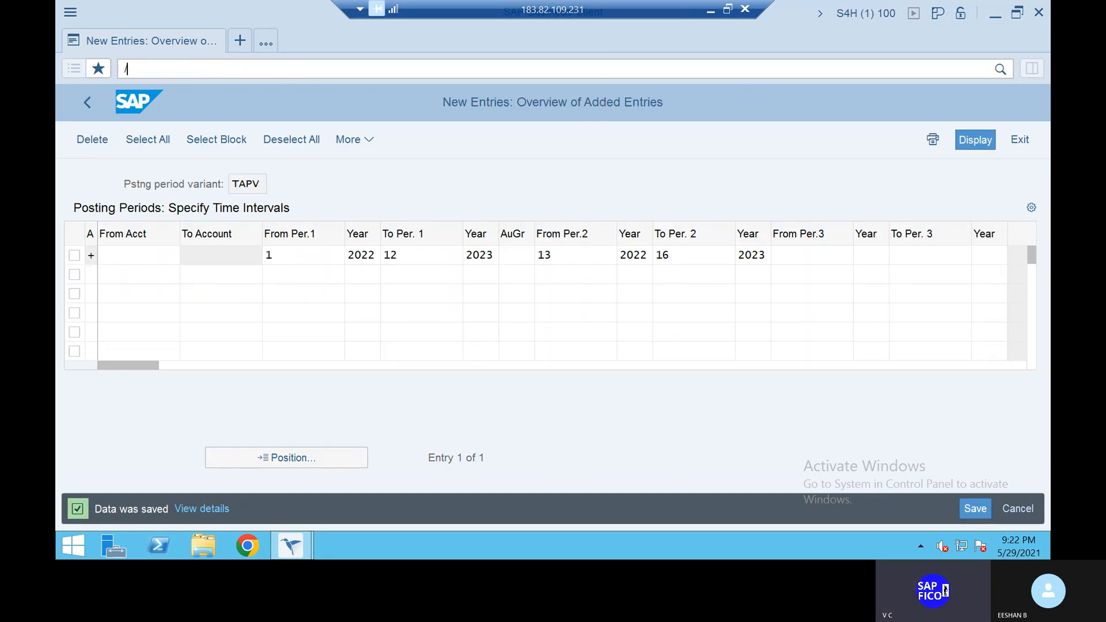
text(NOBC)
key(Return)
text(4)
key(Return)
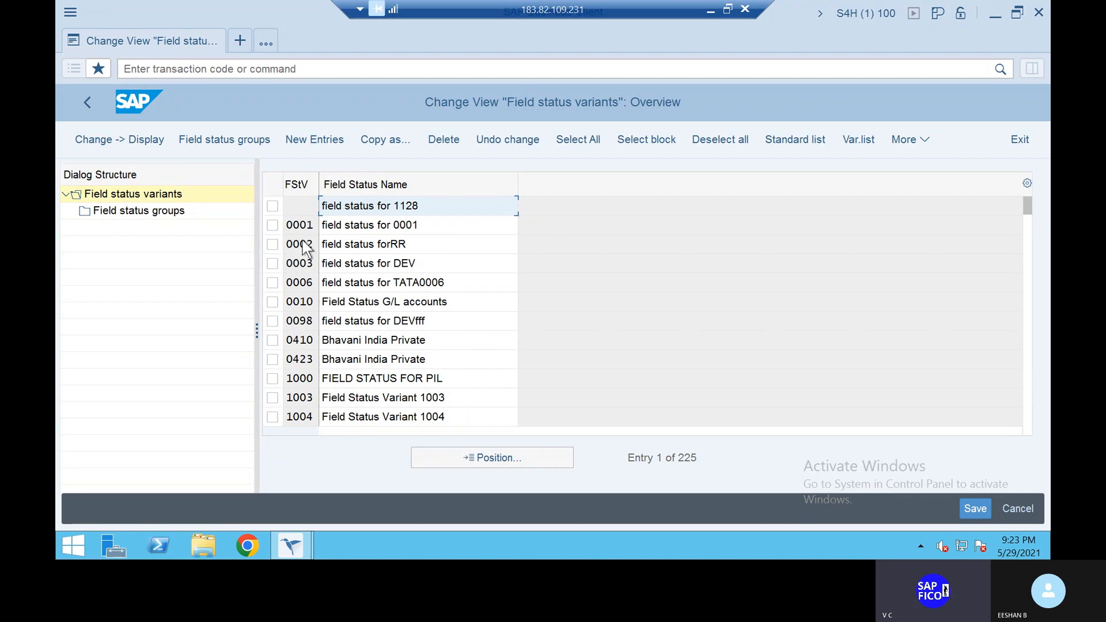
Start a copy of field status variant 0001 and clear the variant key of the copy.
click(274, 225)
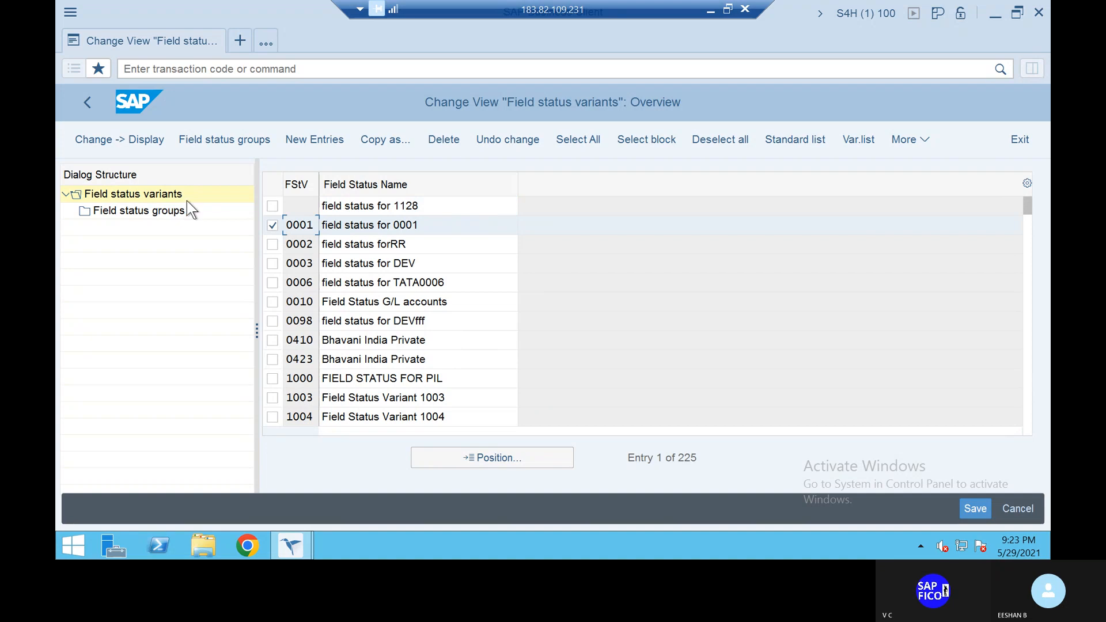
click(139, 194)
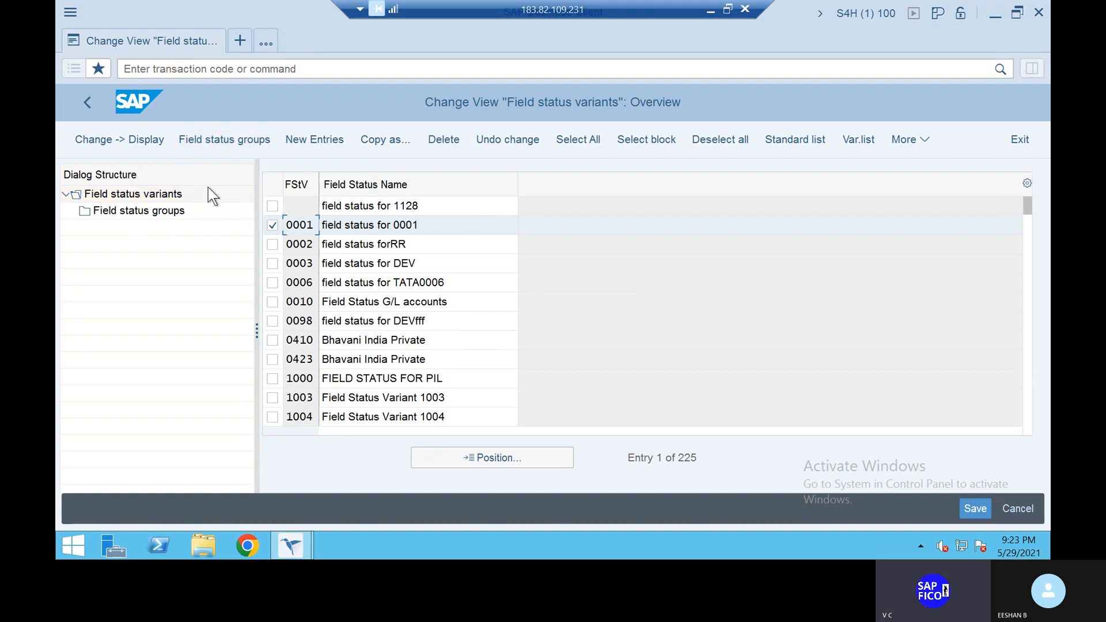
click(374, 140)
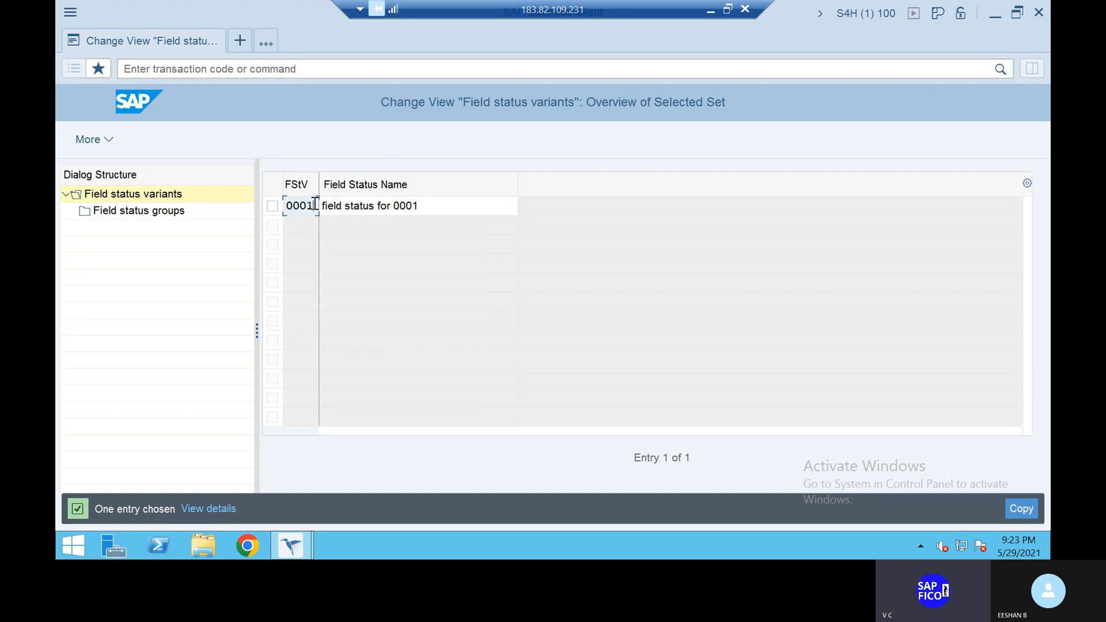
key(BackSpace)
key(BackSpace)
key(BackSpace)
key(BackSpace)
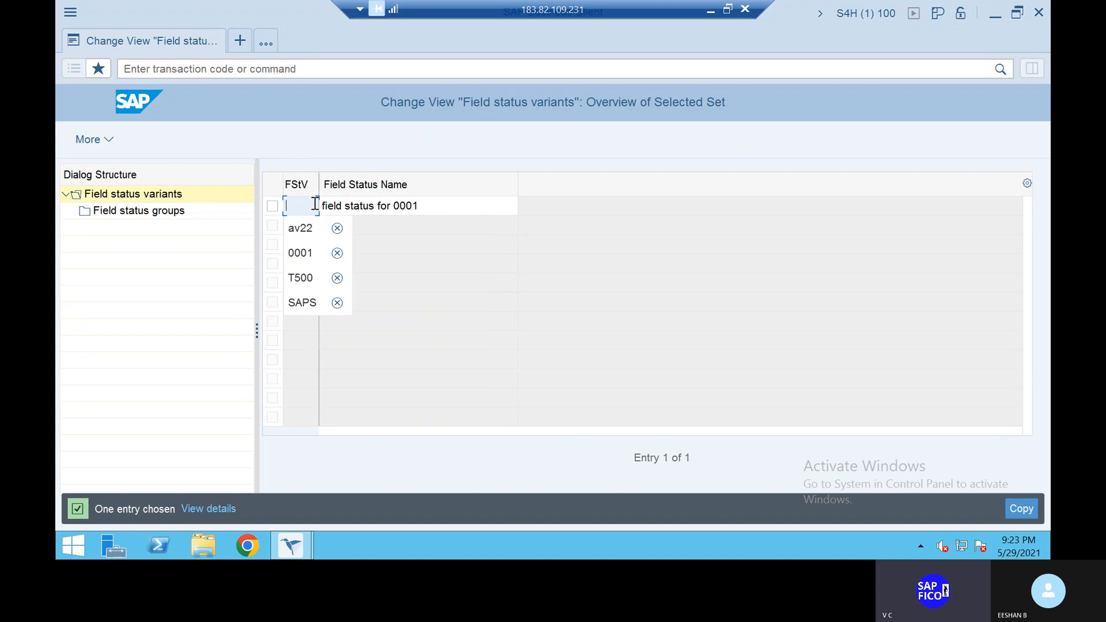
text(T6)
key(BackSpace)
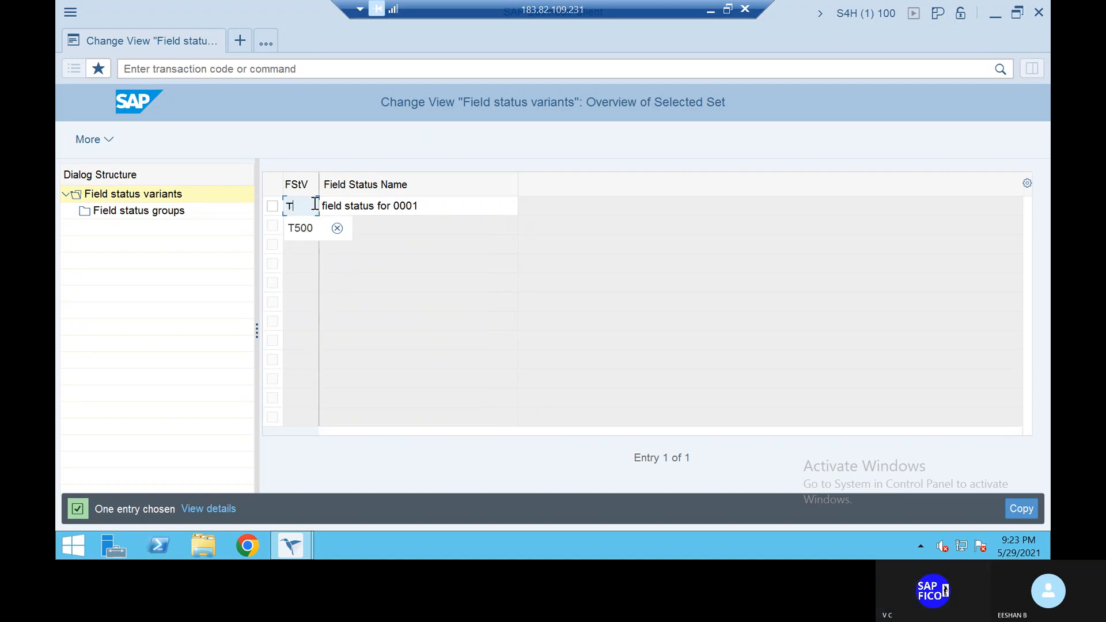
text(V)
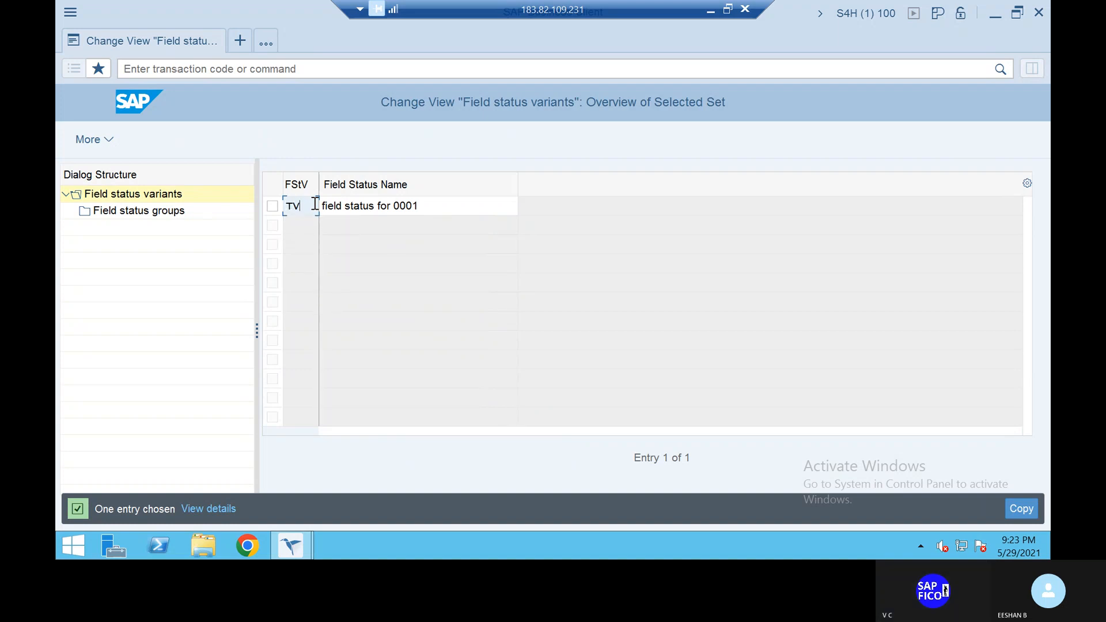
text(FV)
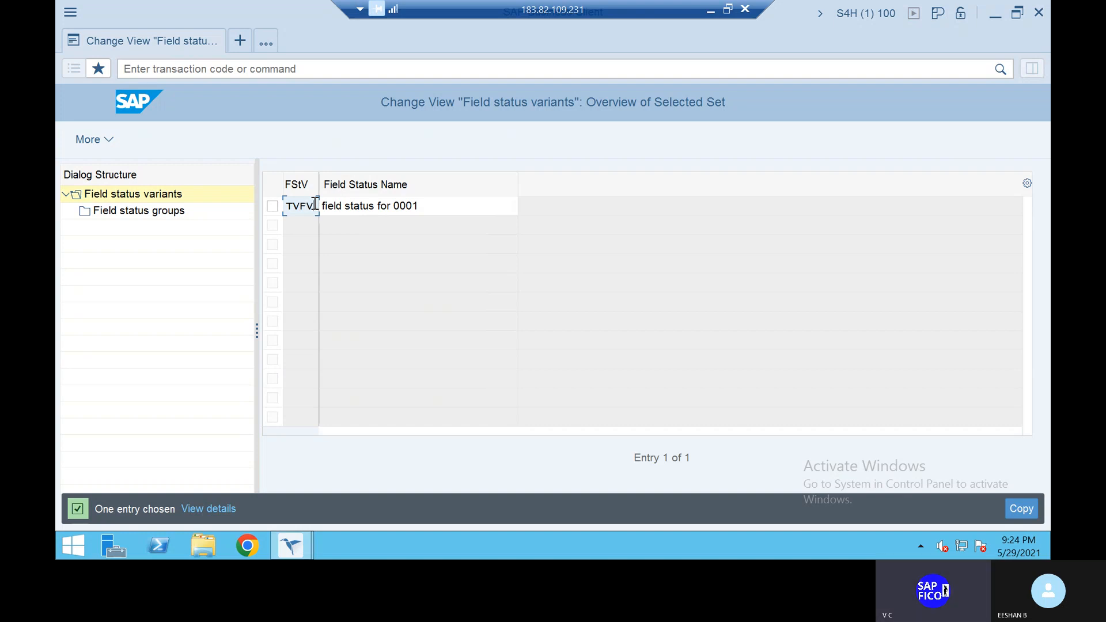
key(BackSpace)
key(BackSpace)
key(BackSpace)
key(BackSpace)
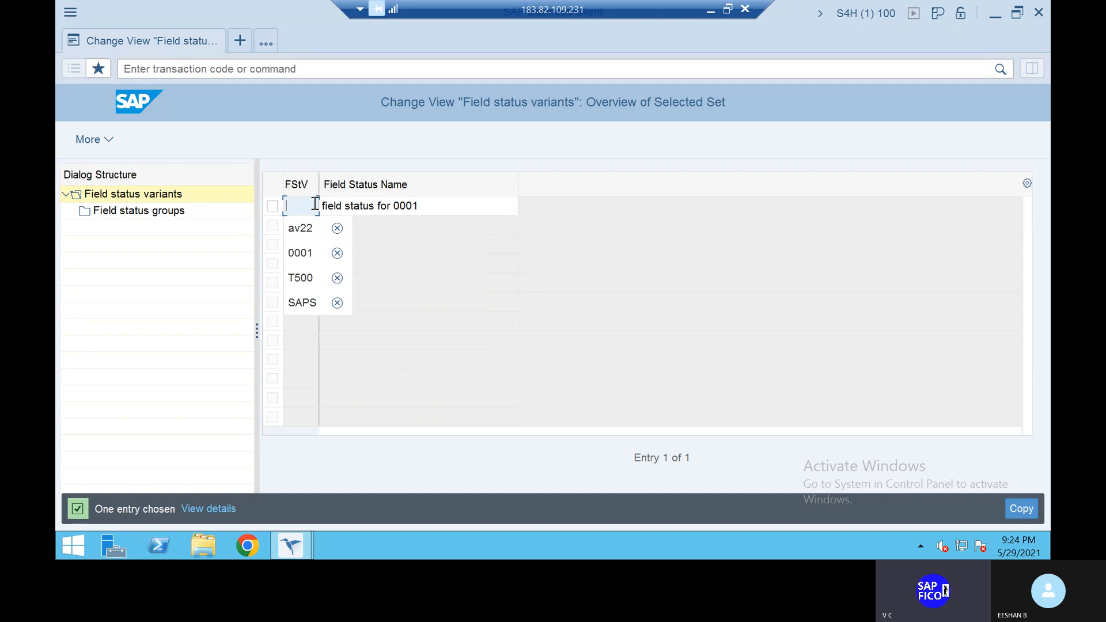
Copy the field status variant as TAFV with all dependent entries and save it under customizing request S4HK905048.
text(TAFV)
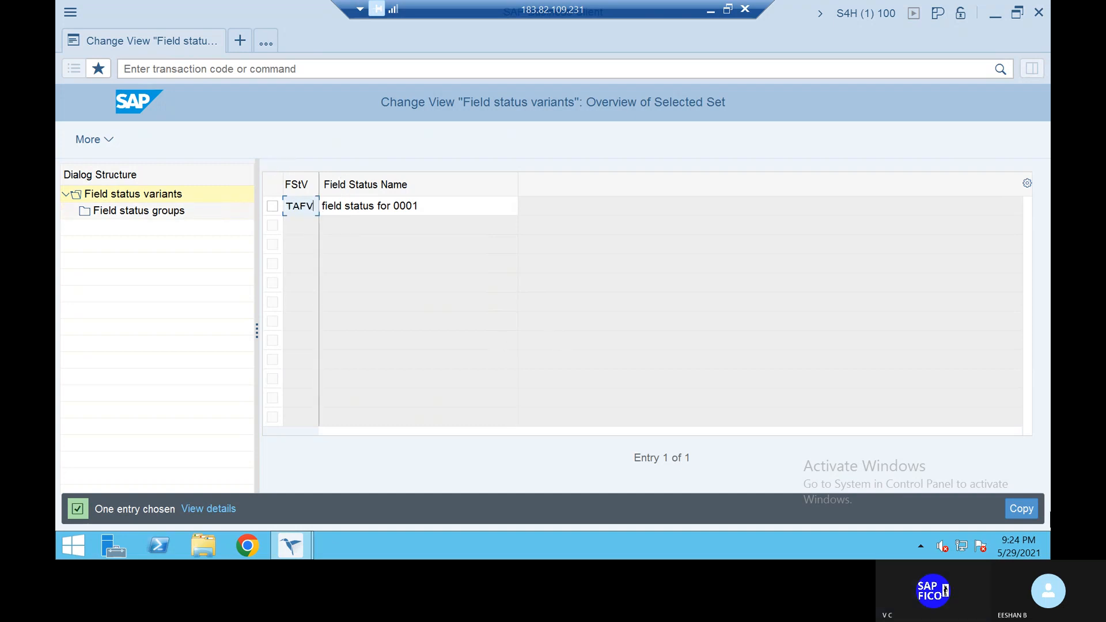
key(Return)
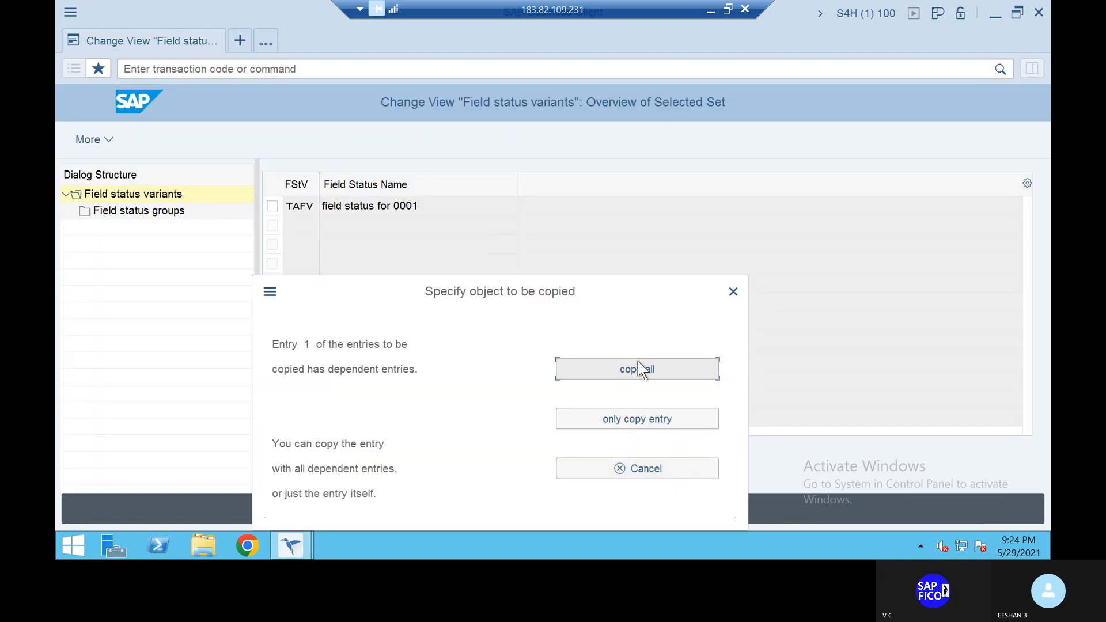
click(637, 361)
key(Return)
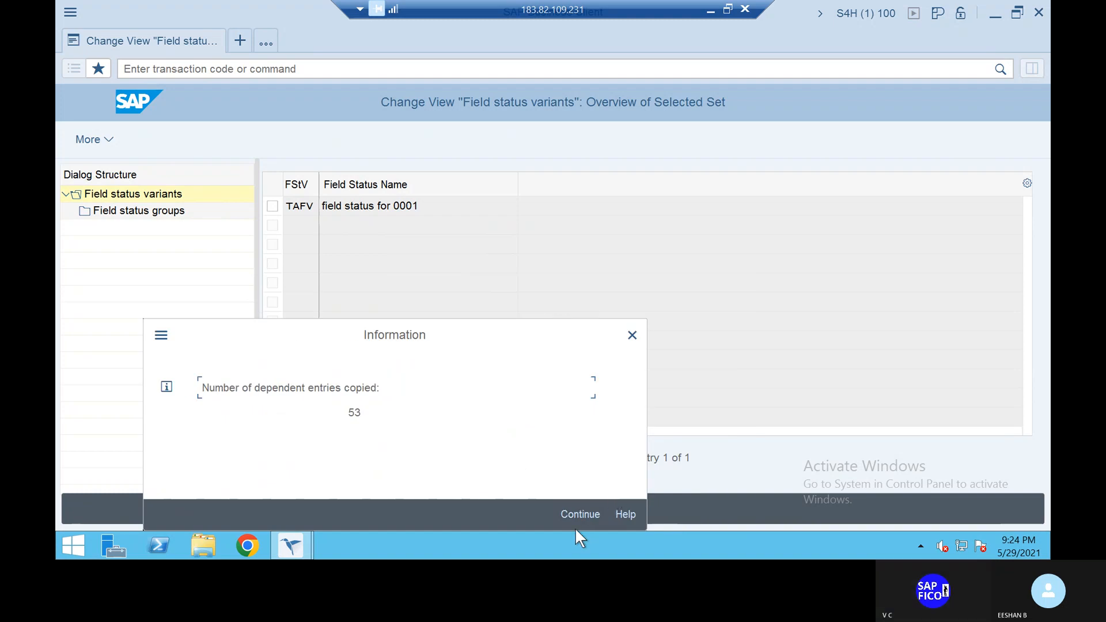
click(576, 519)
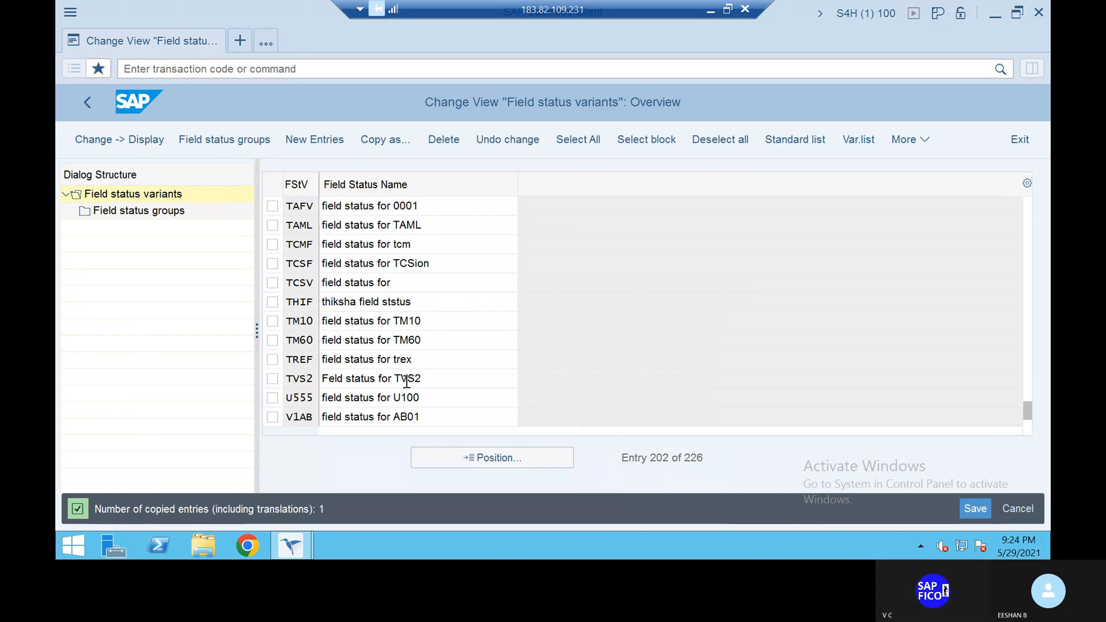
click(974, 509)
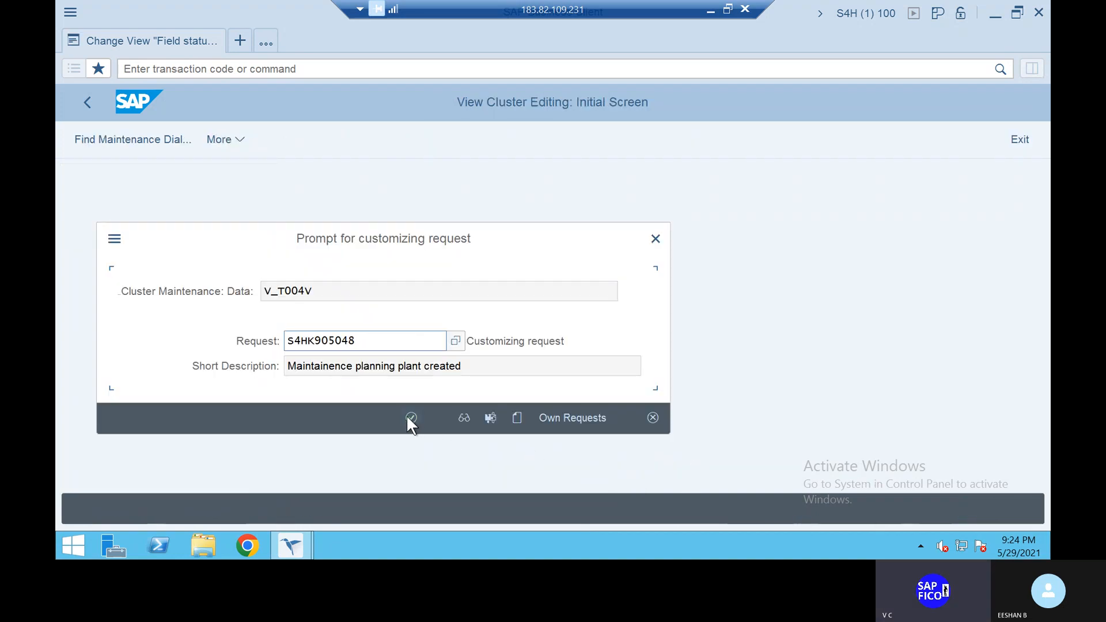
click(410, 417)
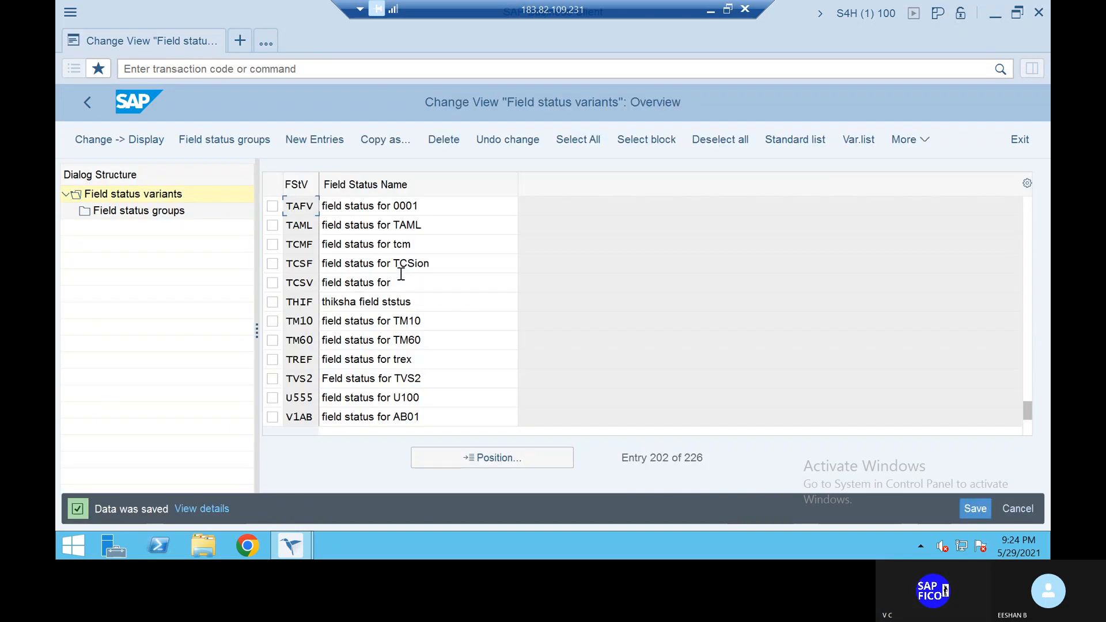
Try to open transaction OBC5 with /N and decline displaying the locked data.
click(236, 69)
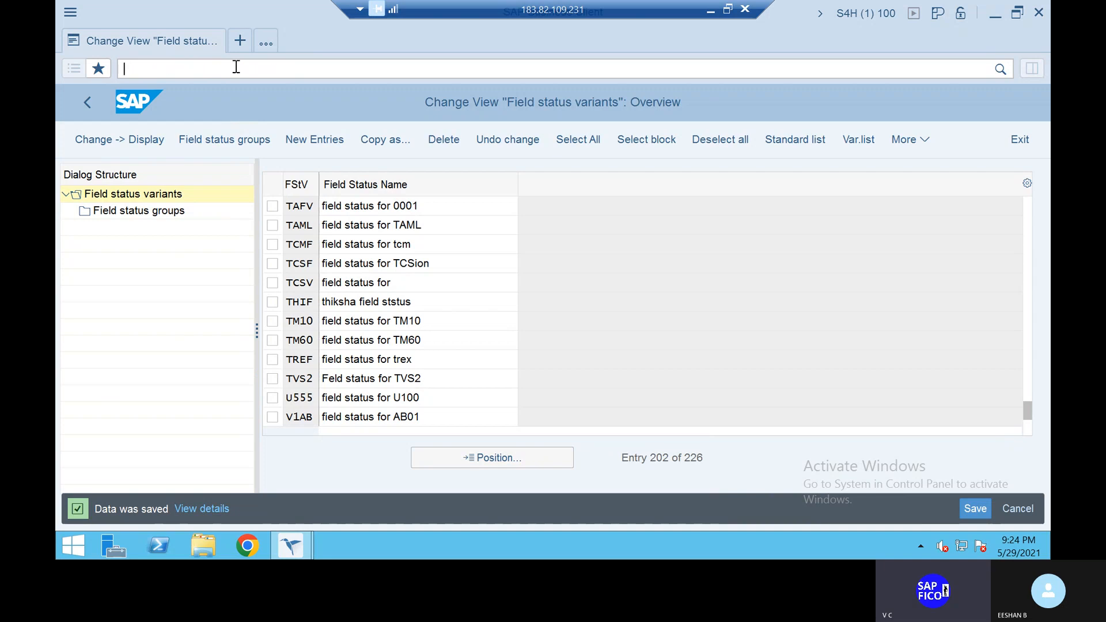
text(/NOBC5)
key(Return)
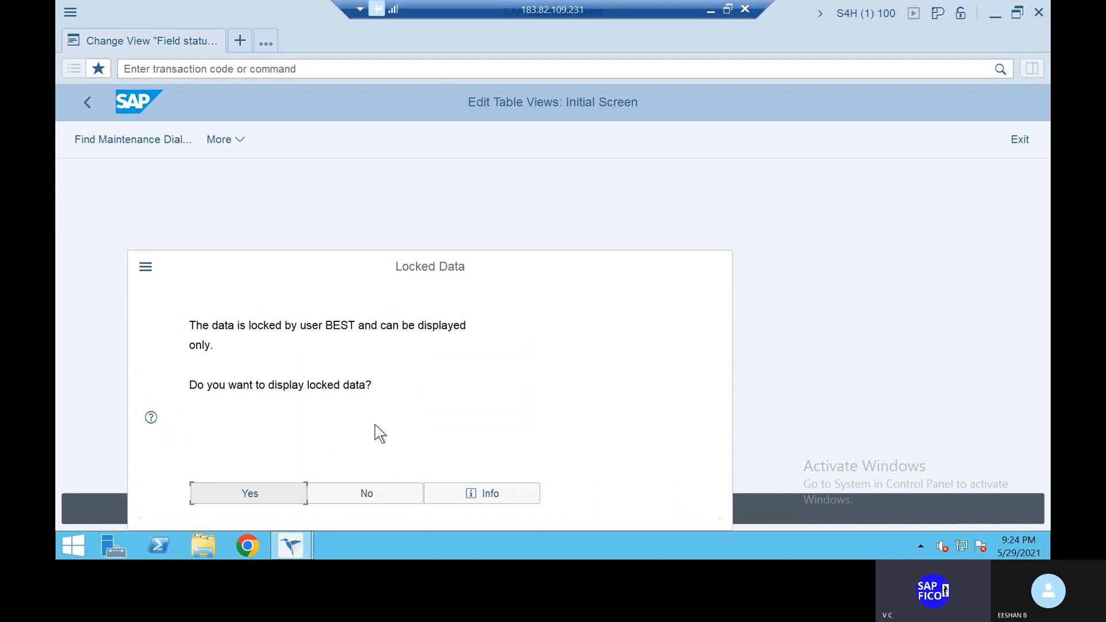
click(387, 489)
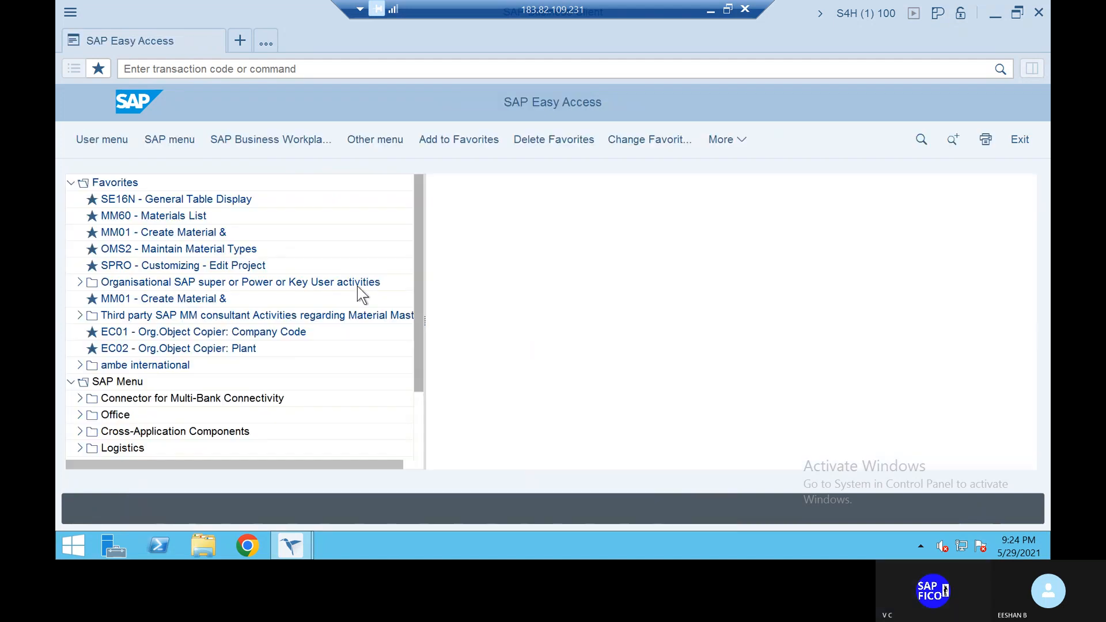
Log off the current SAP session and cancel exiting SAP Business Client.
click(279, 68)
text(/N)
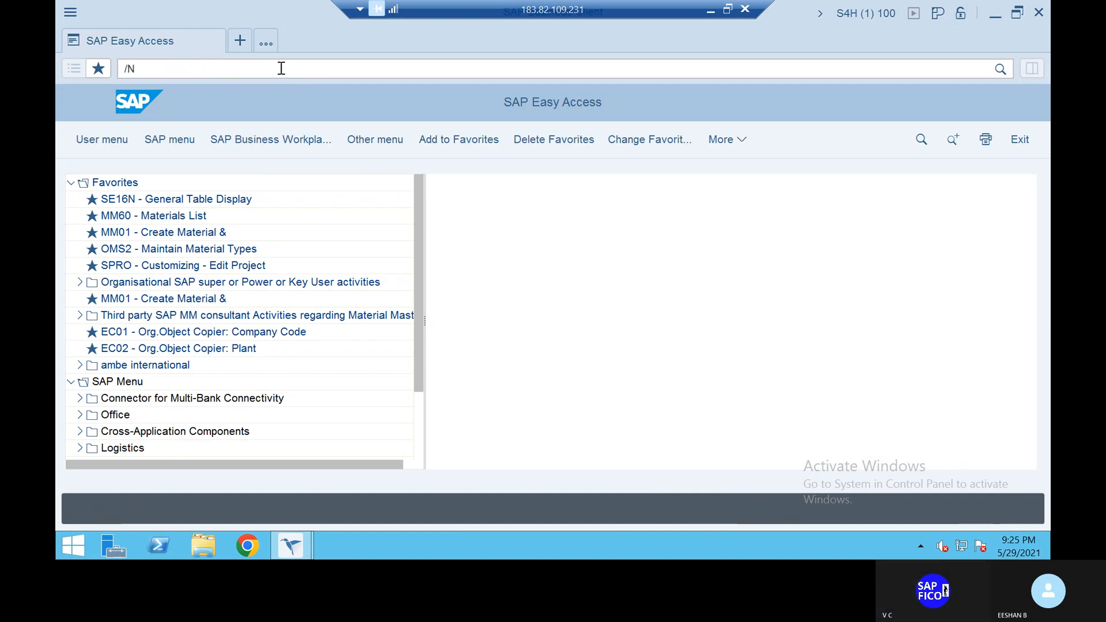
key(Return)
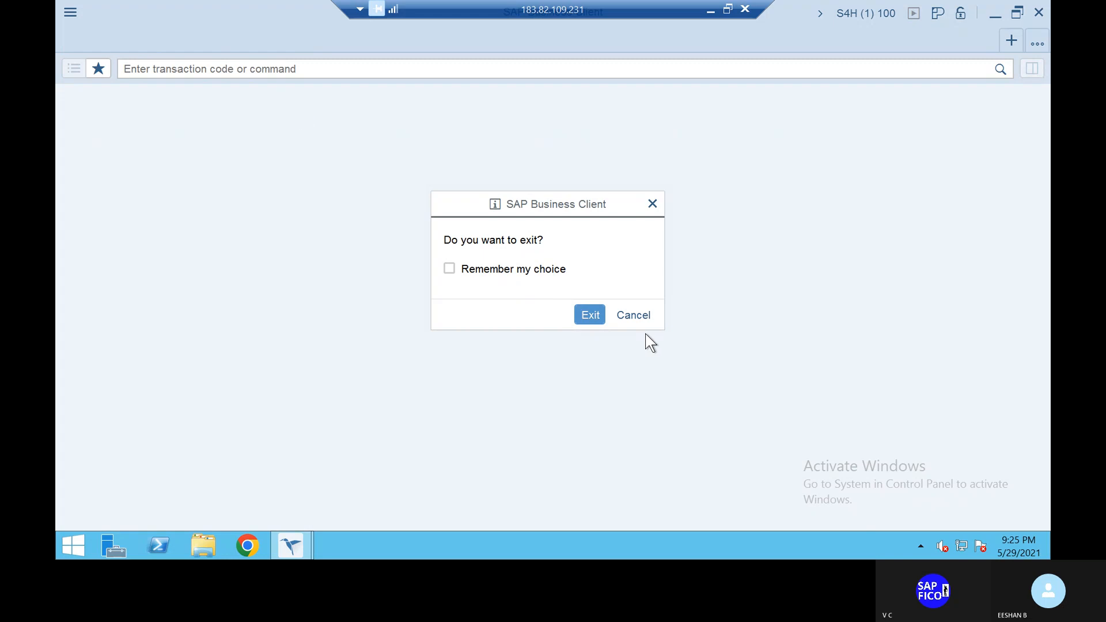
click(633, 315)
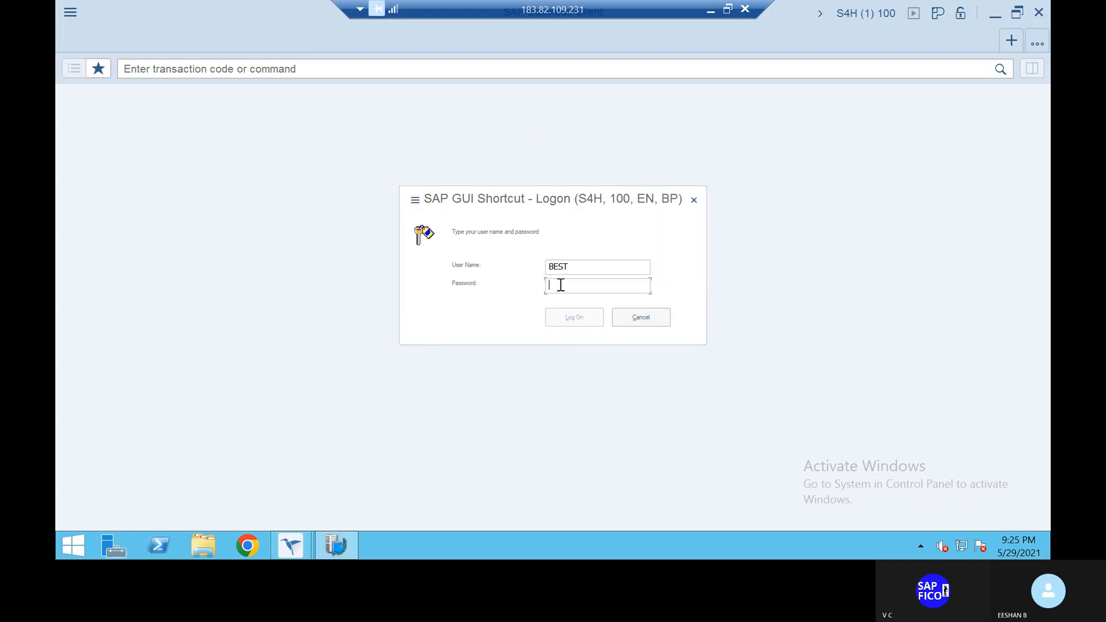
Log on to system S4H client 100 again by entering the account password.
text(*)
key(Caps_Lock)
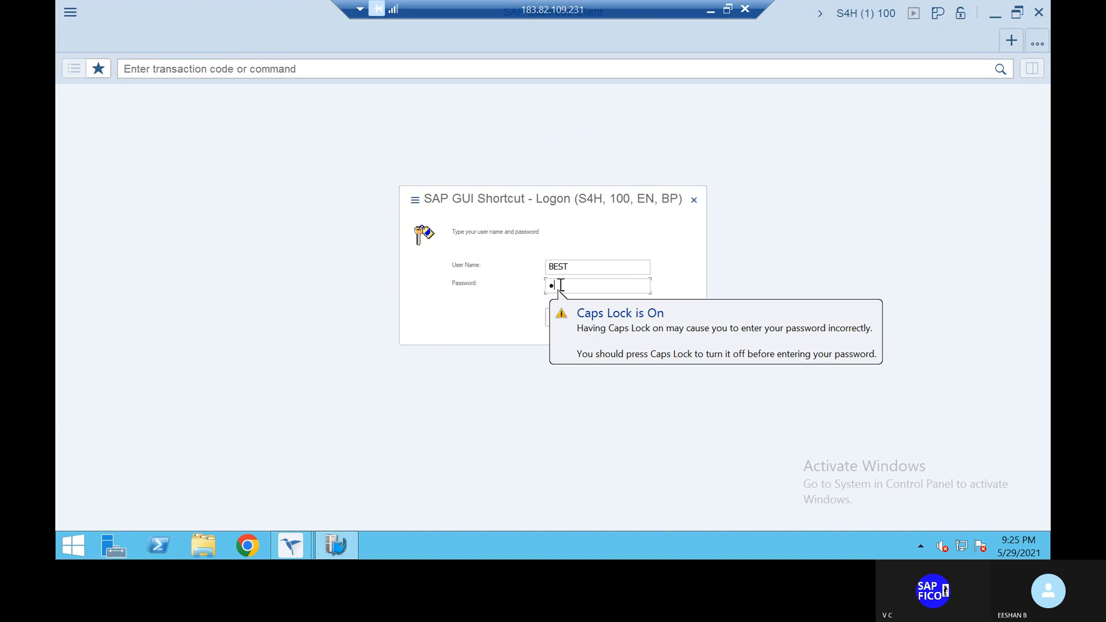
key(BackSpace)
text(*)
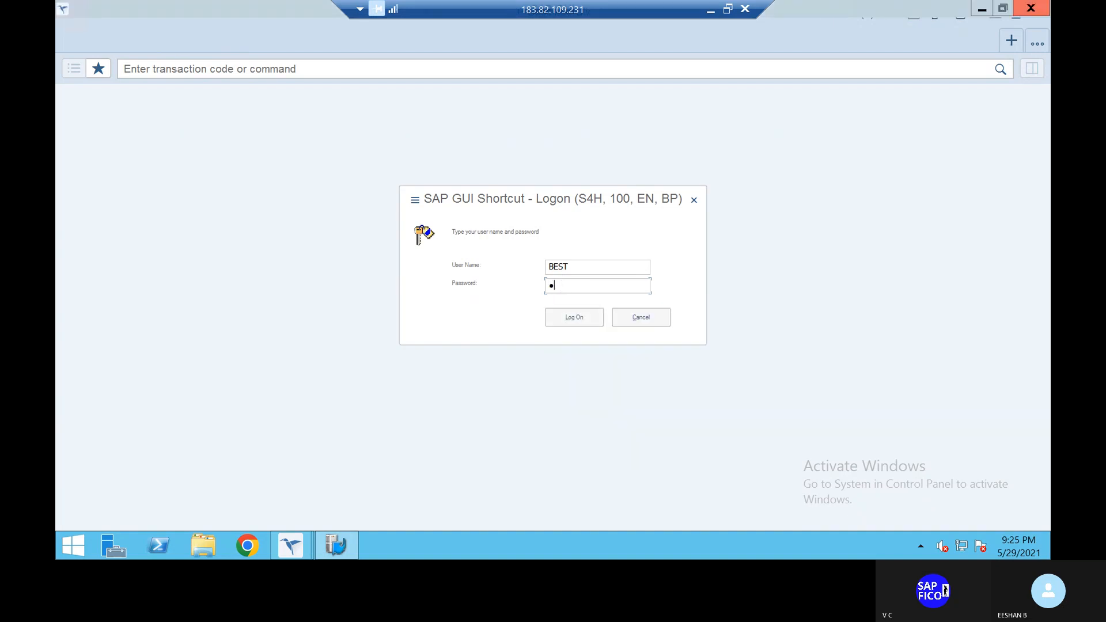
text(*******)
key(Return)
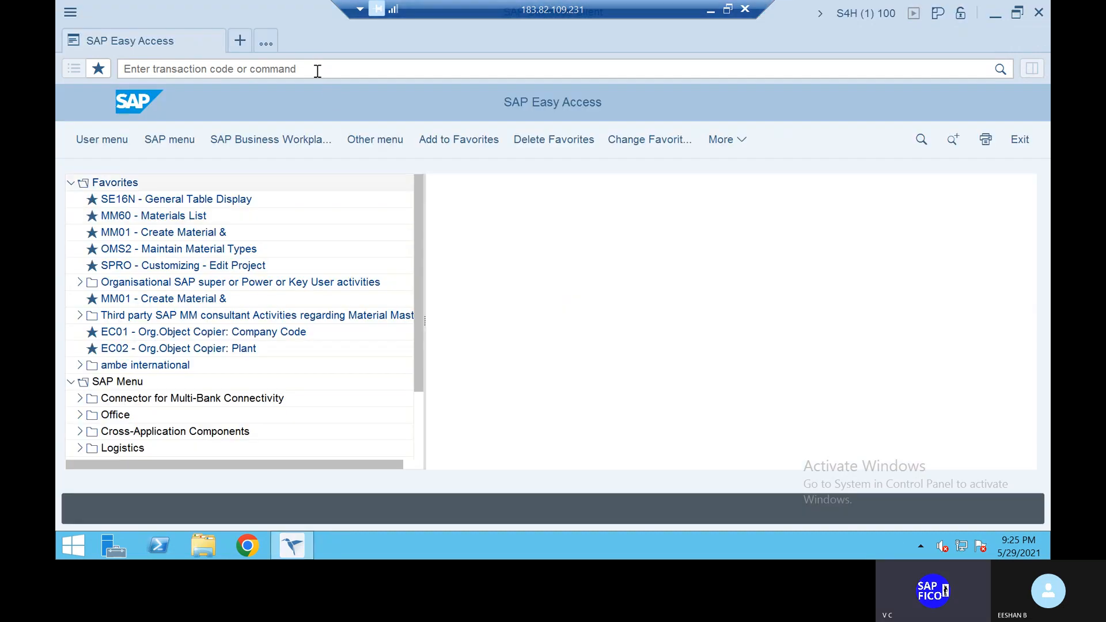
Open transaction SM12 to select the lock entries.
click(317, 70)
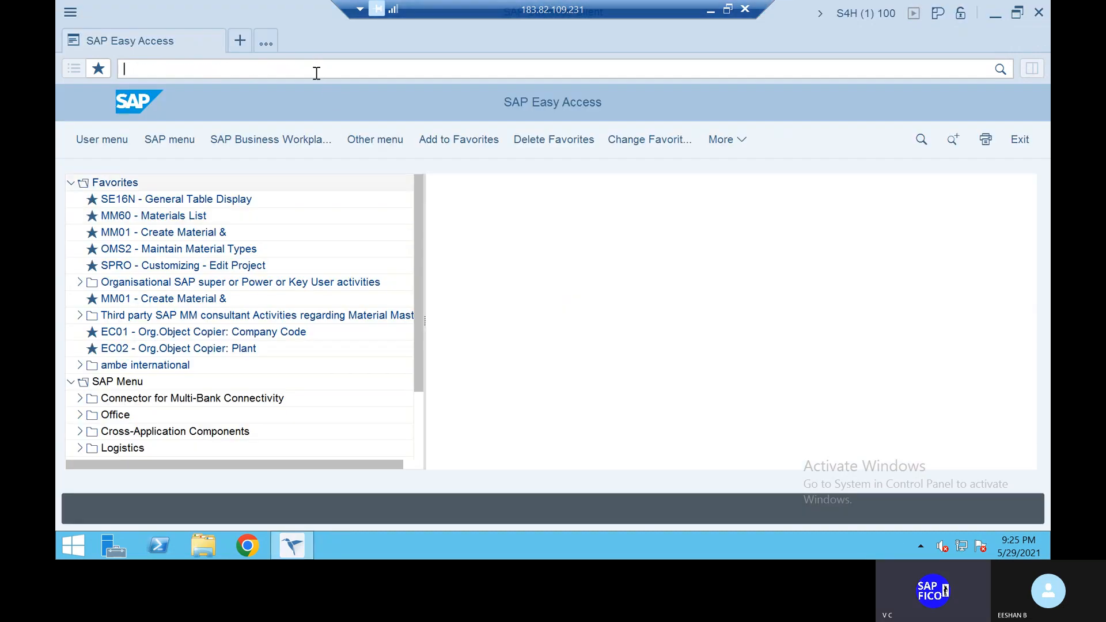
text(sm12)
key(Return)
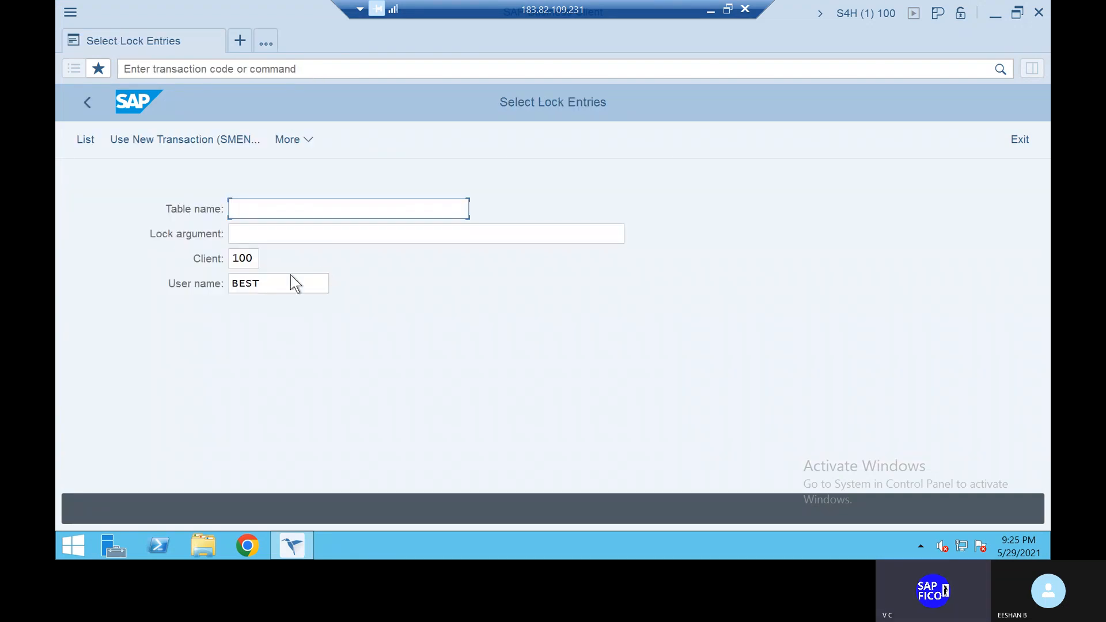
Clear the user name filter and list the lock entries of all users in client 100.
click(290, 283)
key(BackSpace)
key(BackSpace)
key(BackSpace)
key(BackSpace)
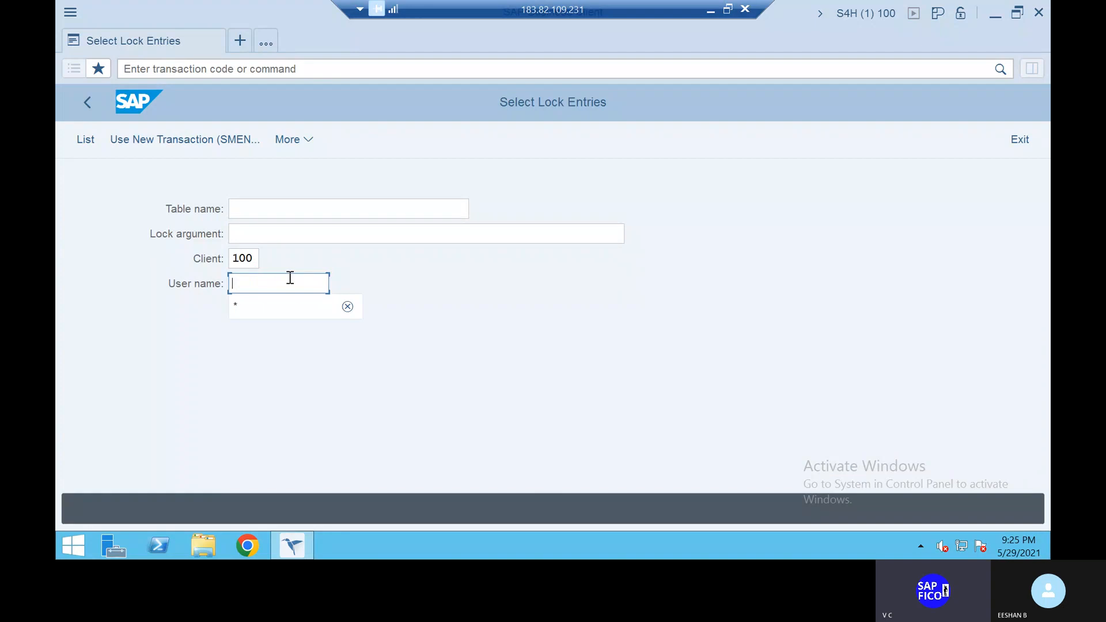
key(Return)
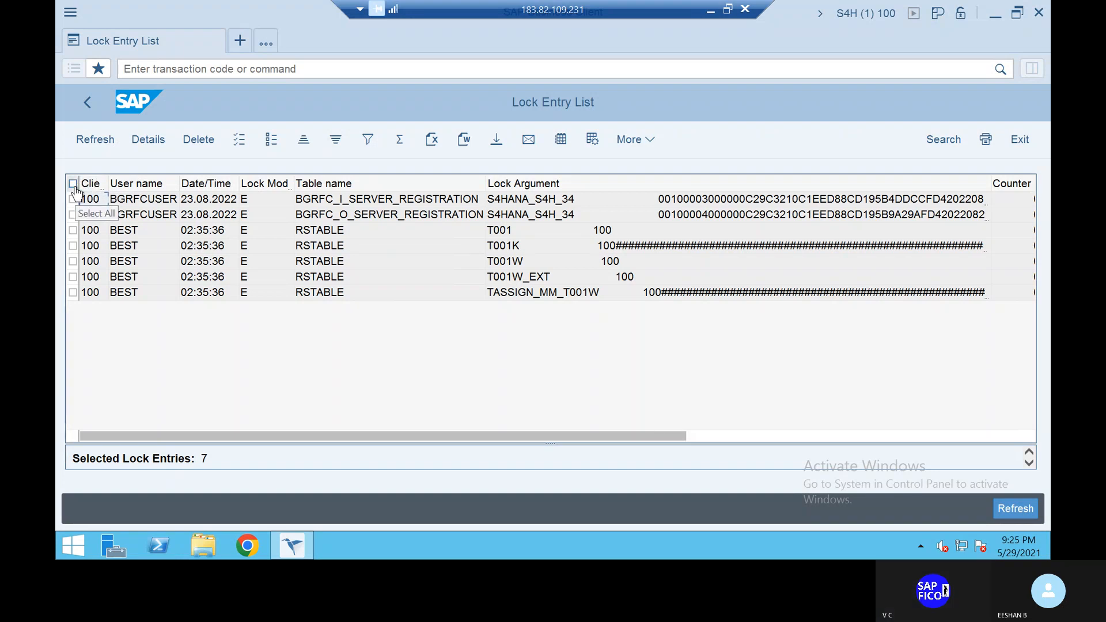
Delete all listed lock entries and dismiss the help window about the deletion.
click(72, 183)
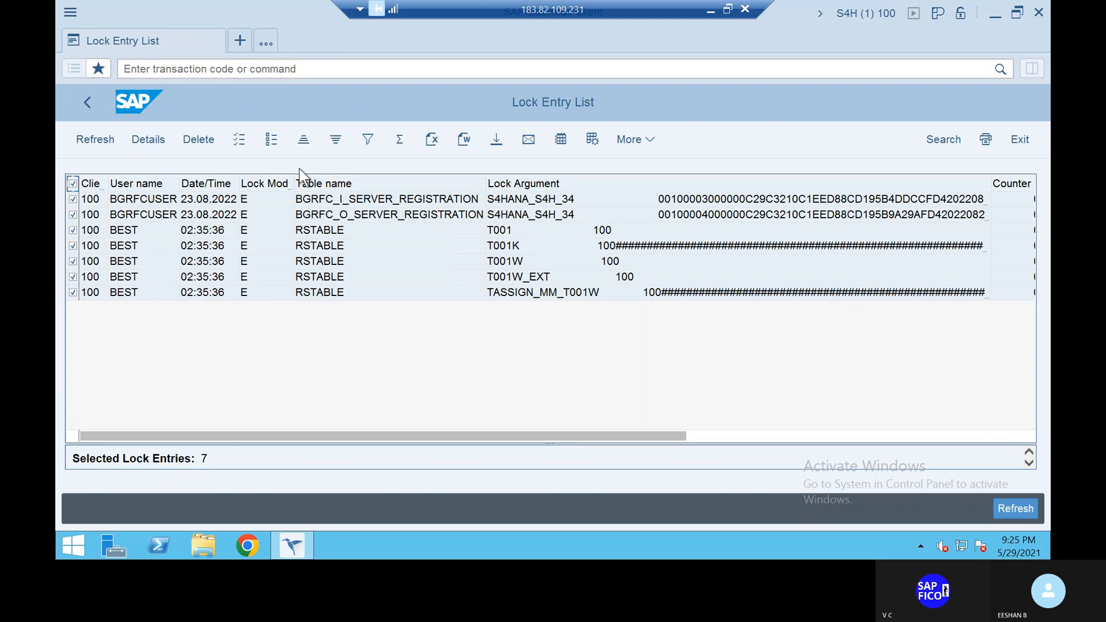
click(198, 139)
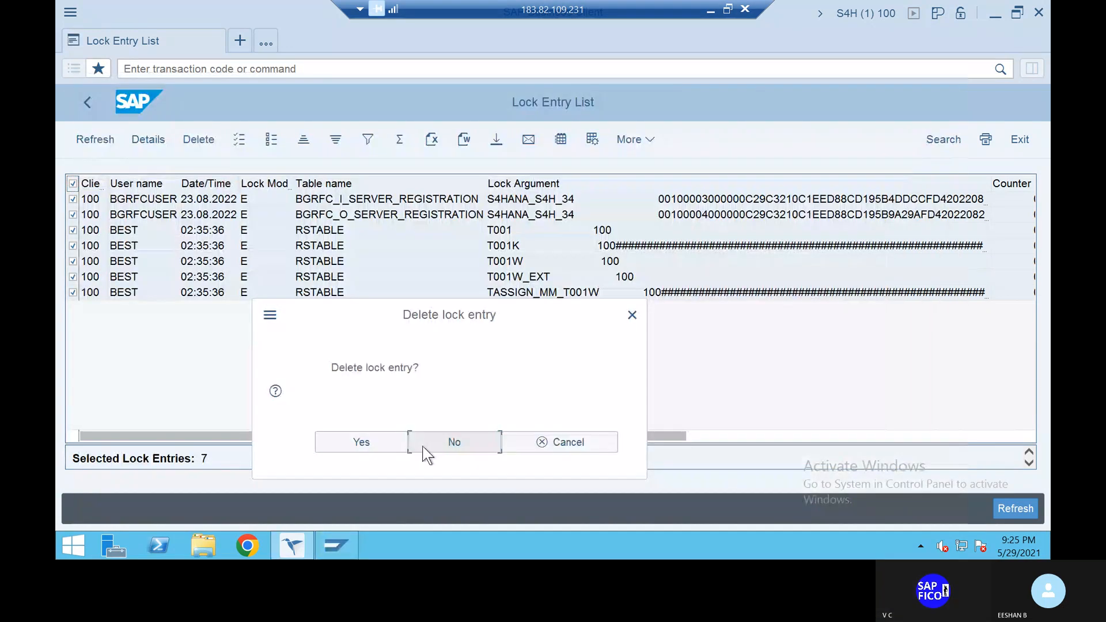
click(392, 440)
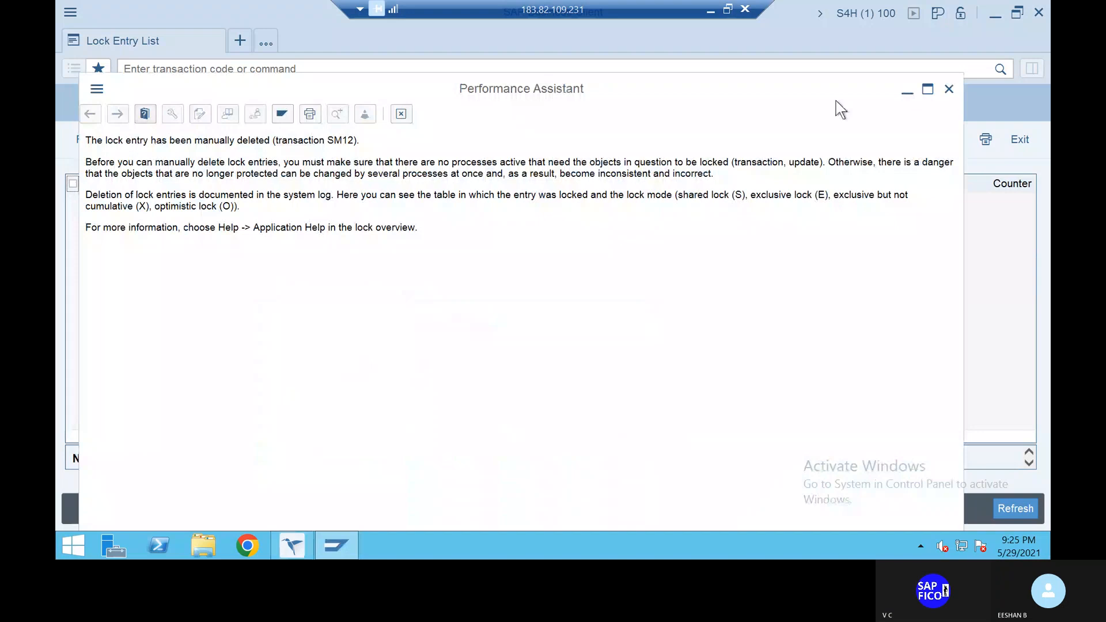
click(947, 88)
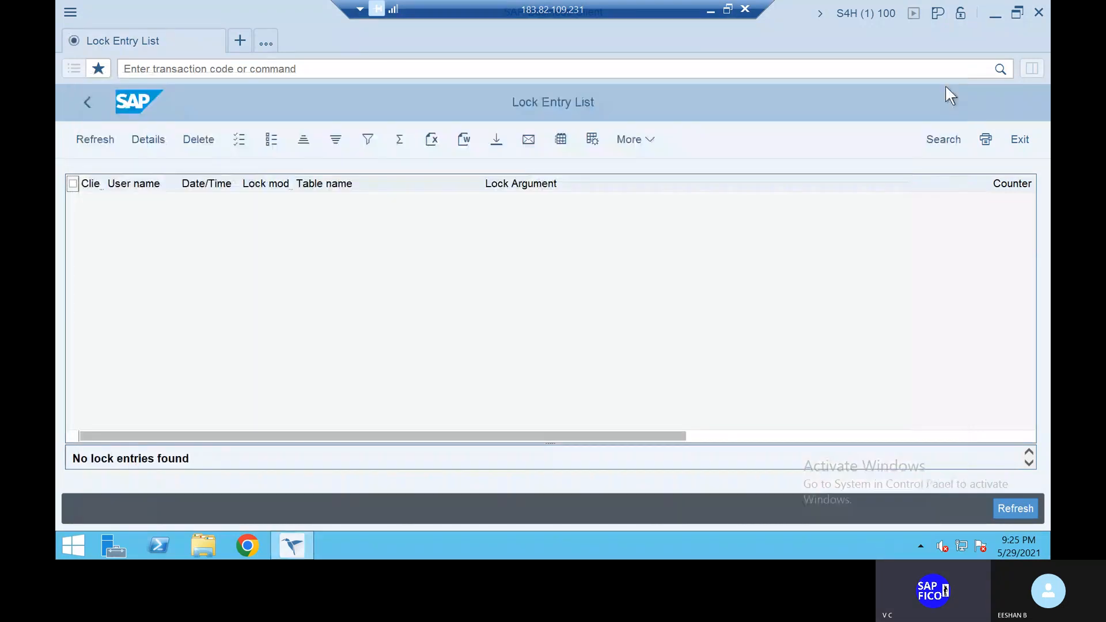
Open transaction OBC5 with /n and position the field status variant assignment list at company code TAT1.
click(248, 70)
text(/nobc5)
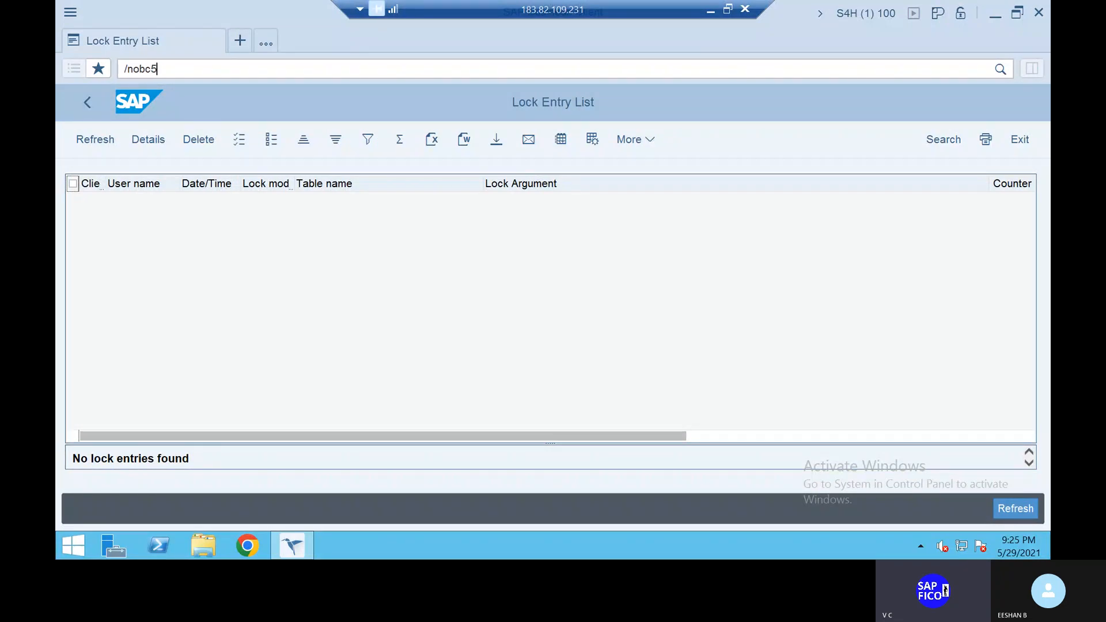
key(Return)
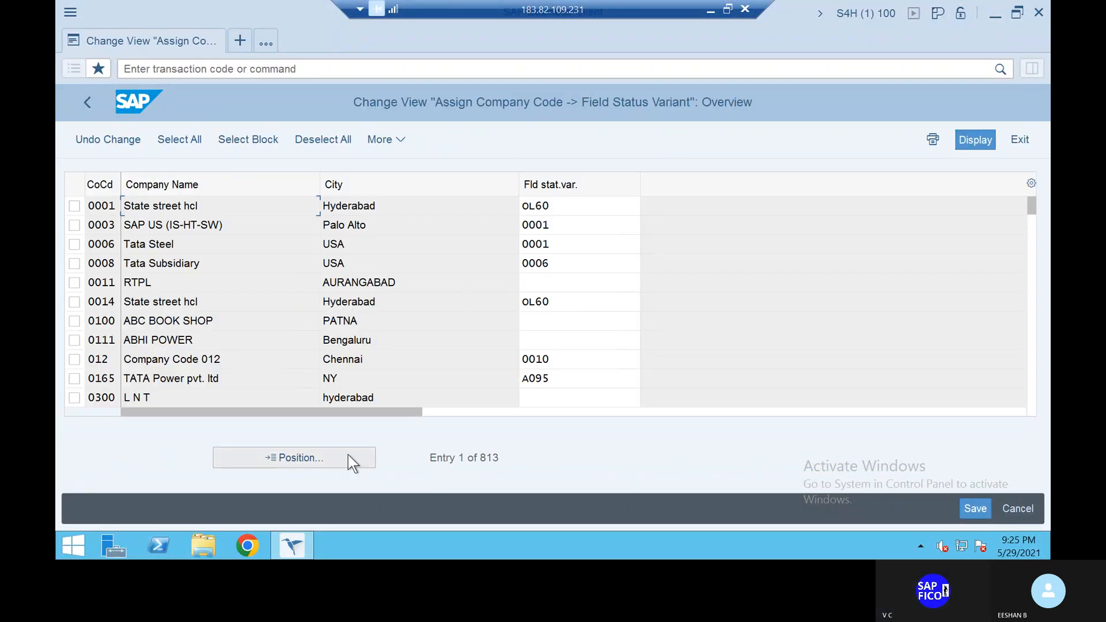
click(346, 453)
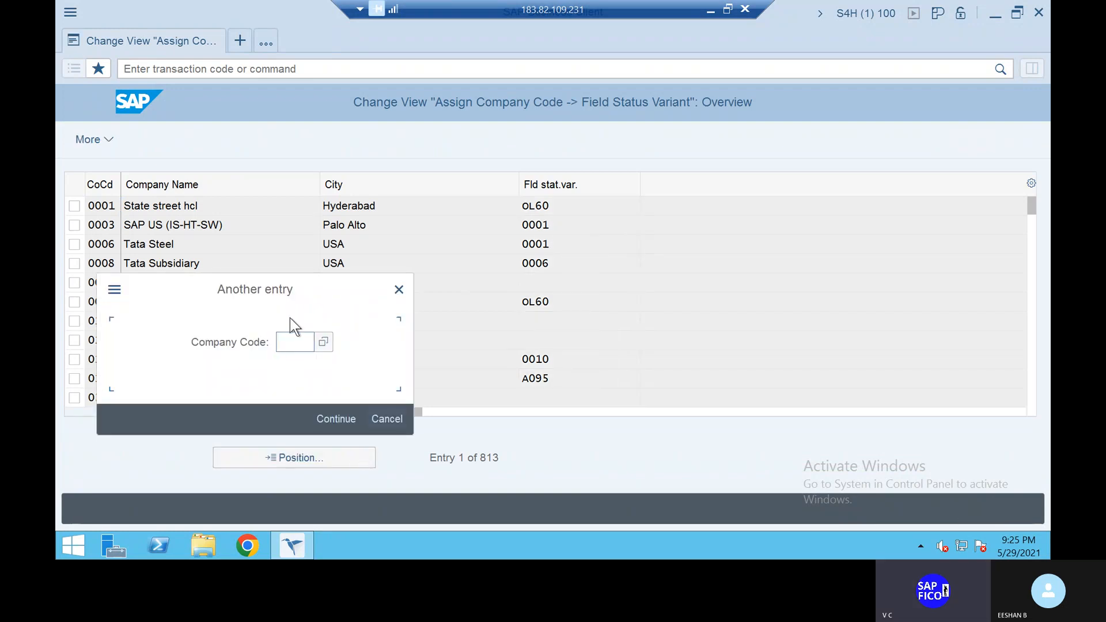
text(tat1)
click(303, 363)
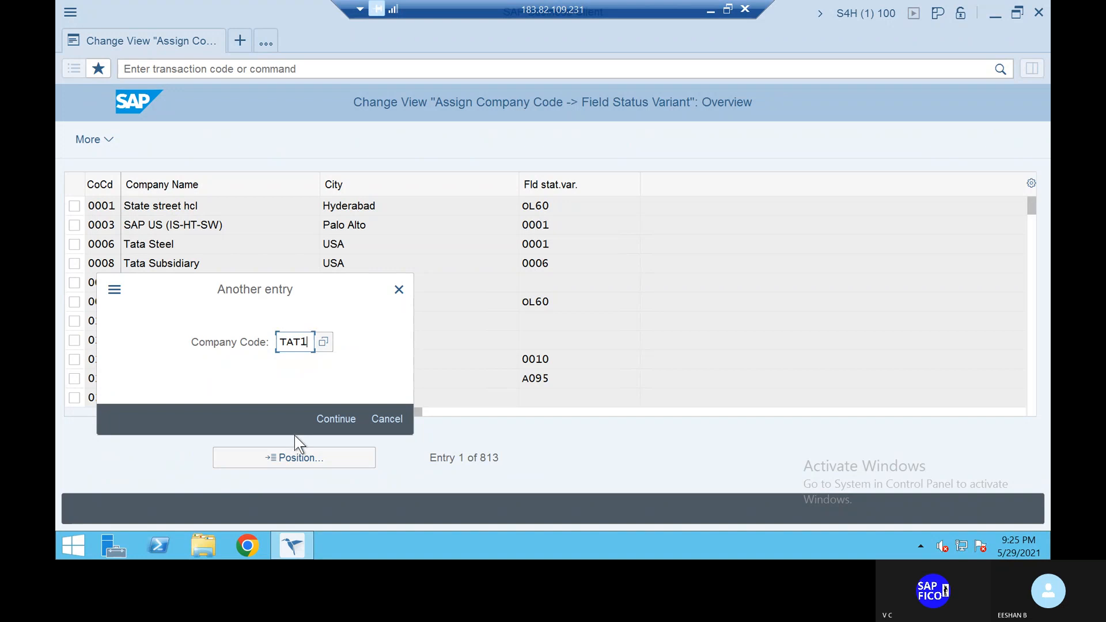
click(334, 417)
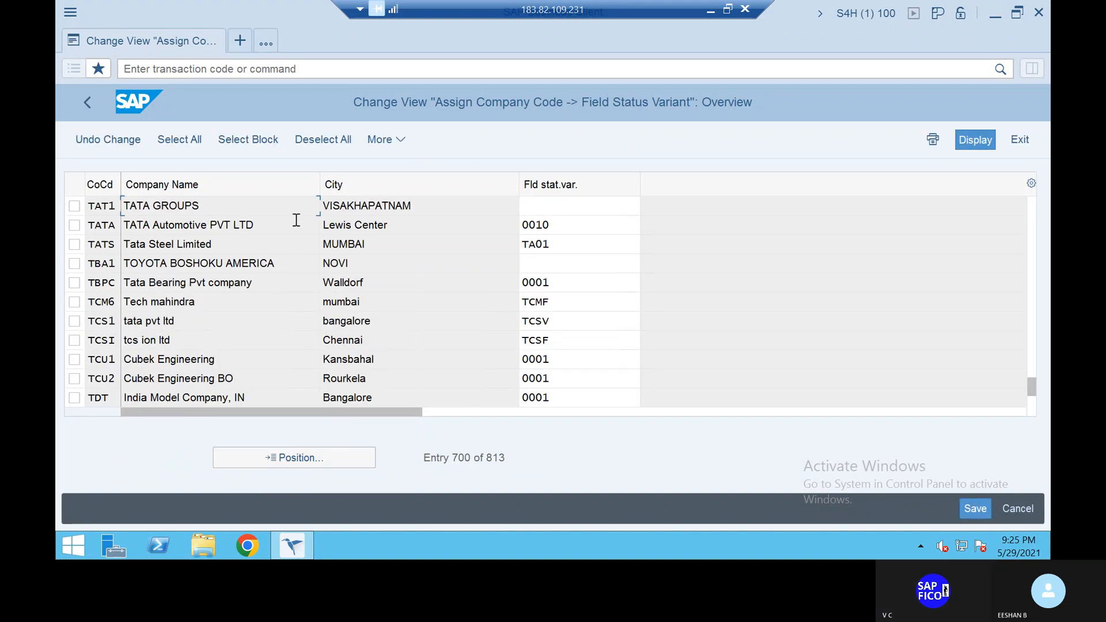
Assign field status variant TAFV to company code TAT1 and save it under customizing request S4HK905046.
click(558, 205)
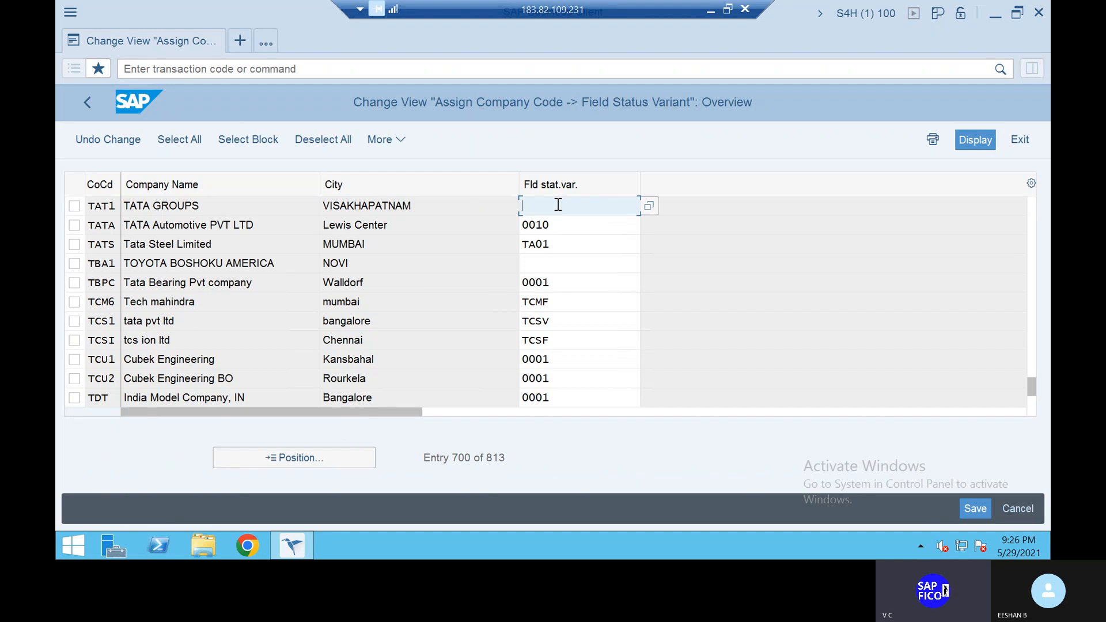
text(tafc)
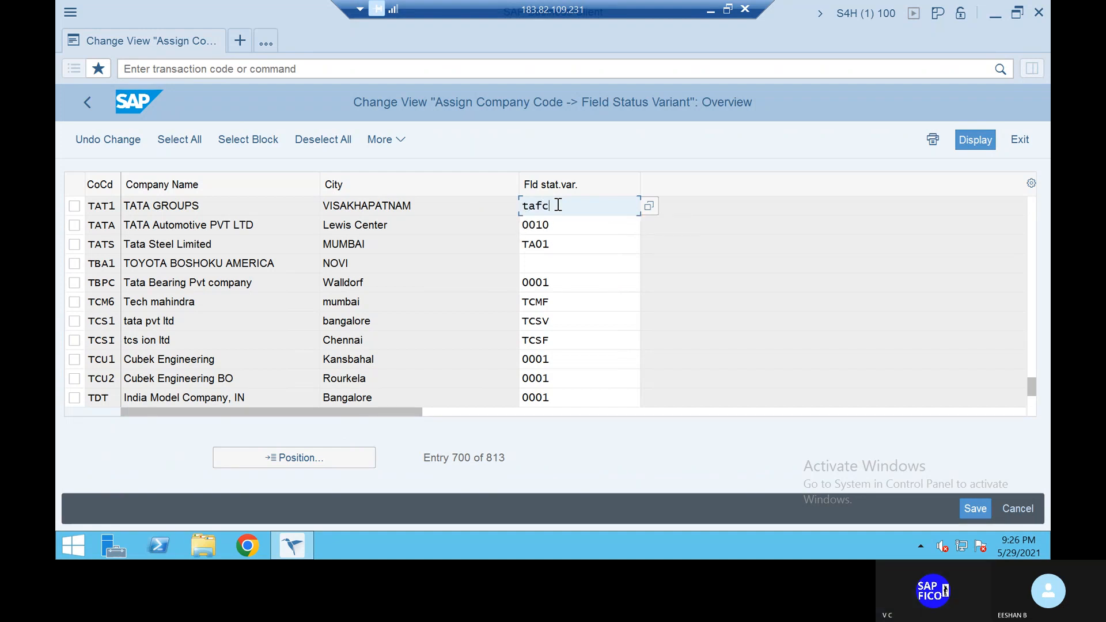
key(BackSpace)
text(v)
key(BackSpace)
key(BackSpace)
key(BackSpace)
key(BackSpace)
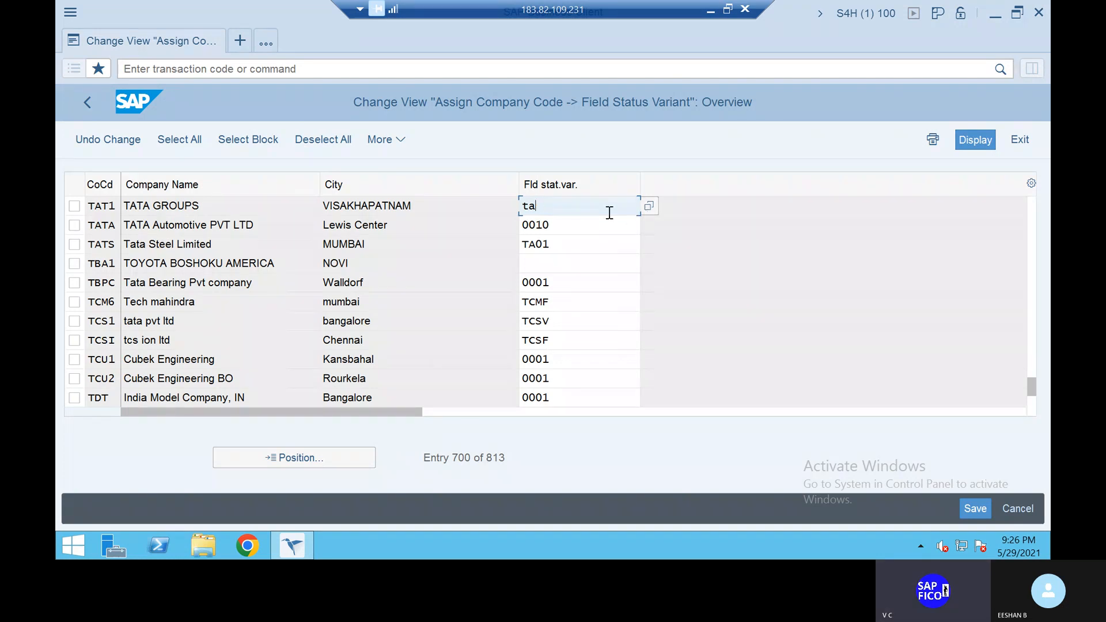
text(T)
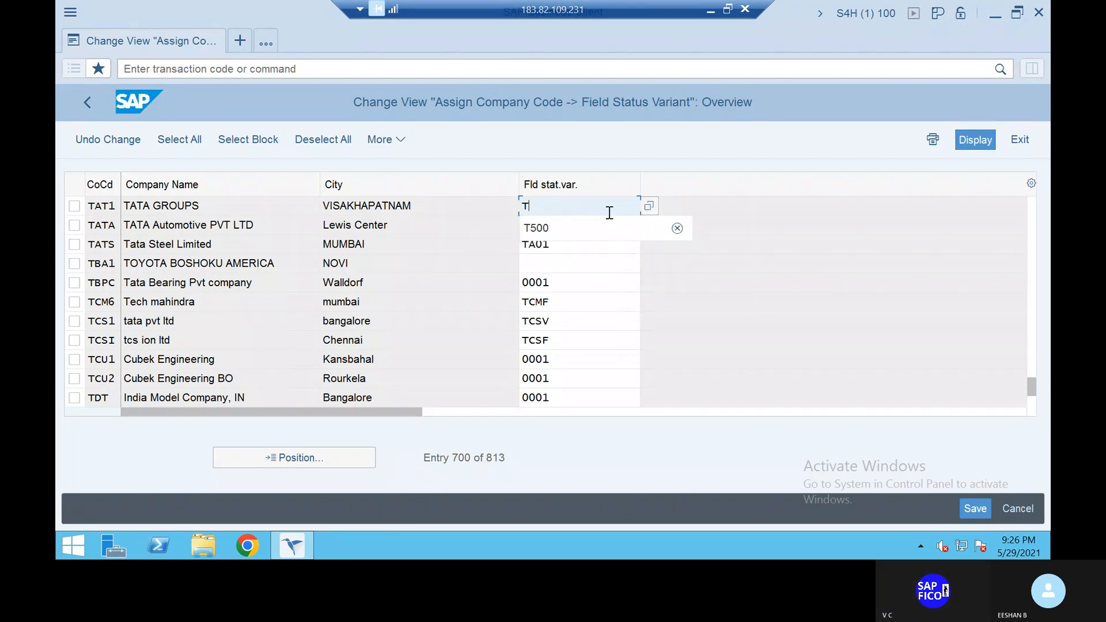
text(AFV)
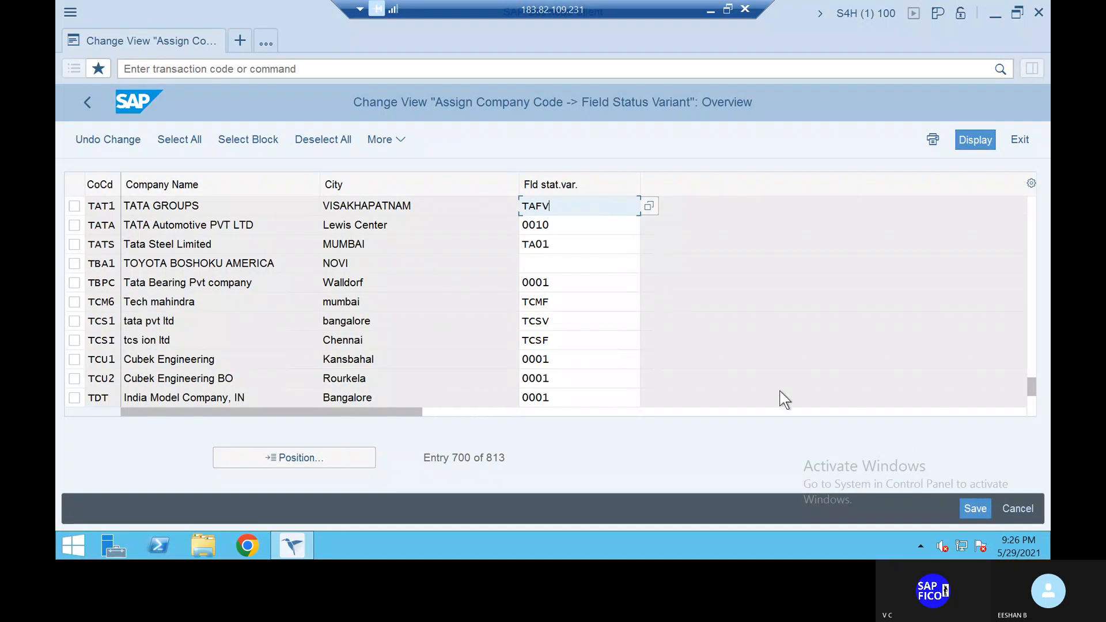
key(Return)
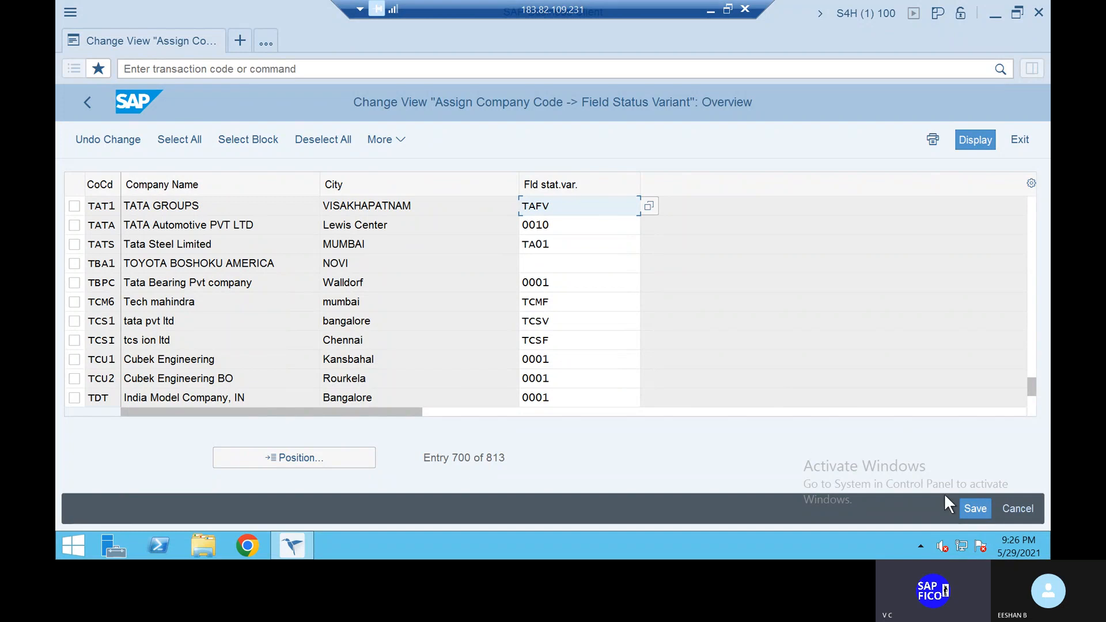
click(975, 507)
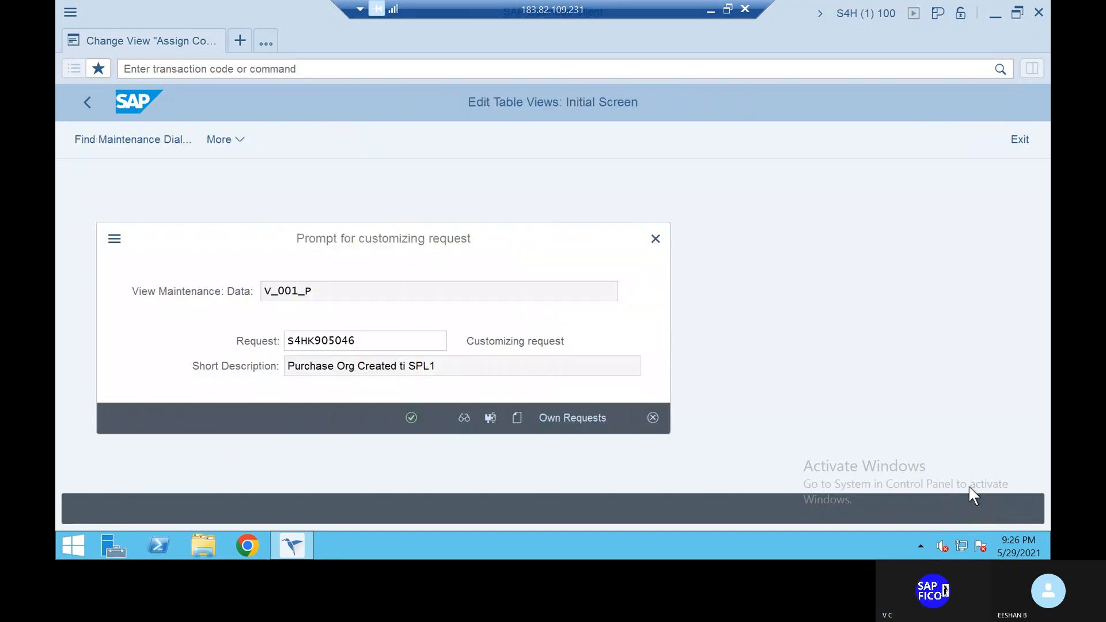
click(411, 417)
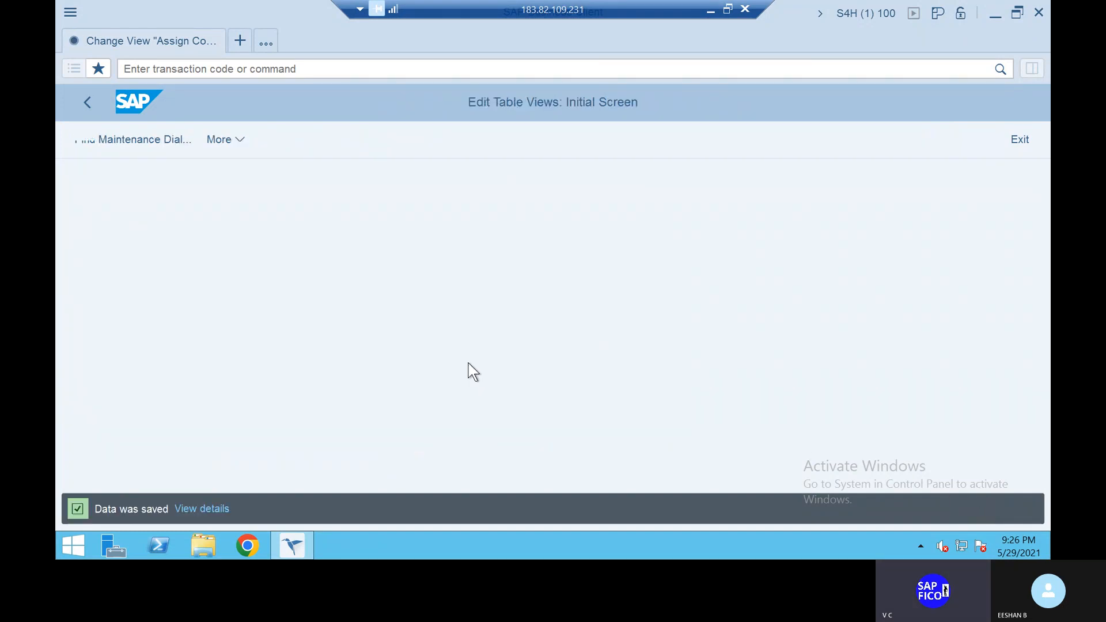
Open transaction OBA7 with /N to maintain the document types.
click(234, 70)
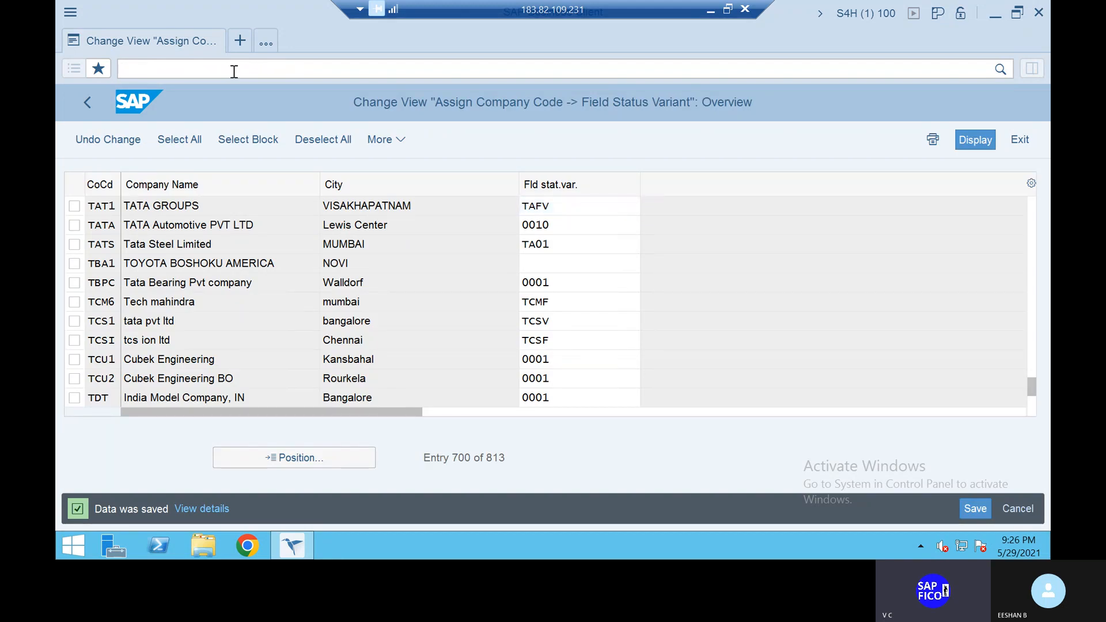
text(/NOBA7)
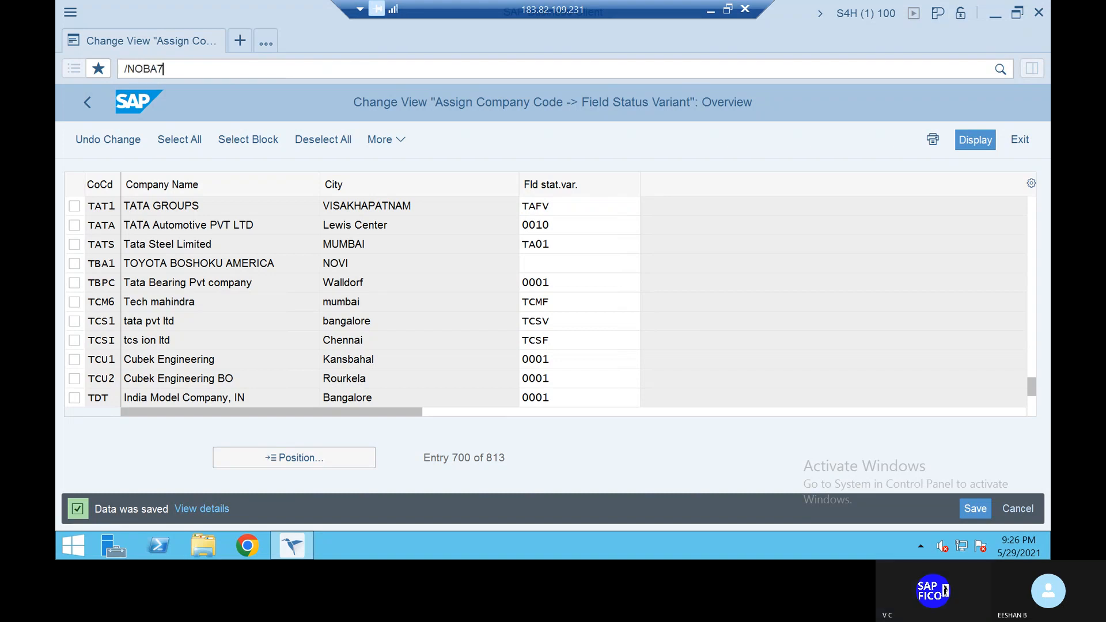
key(Return)
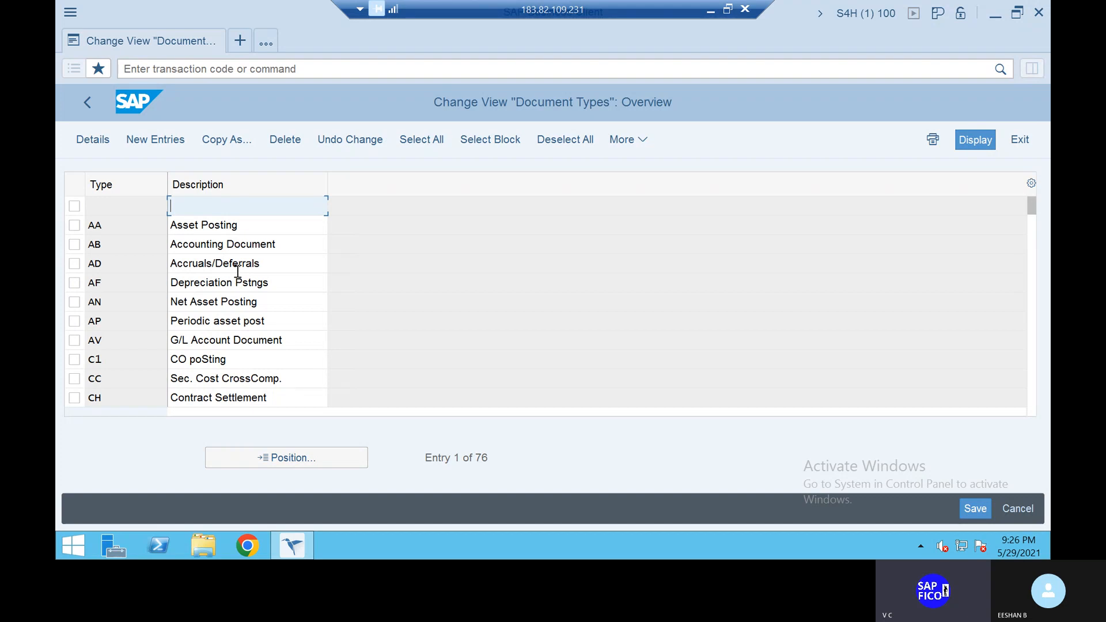
Look through the list of document types and their descriptions, including the customer and vendor types.
scroll(274, 348, down, 2)
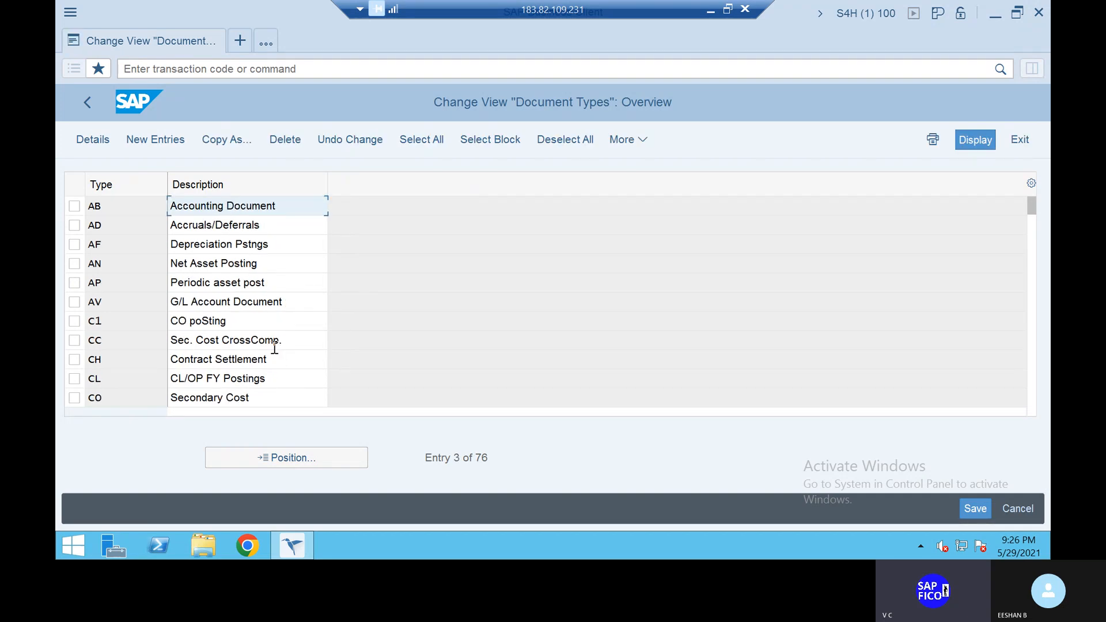
scroll(274, 348, down, 2)
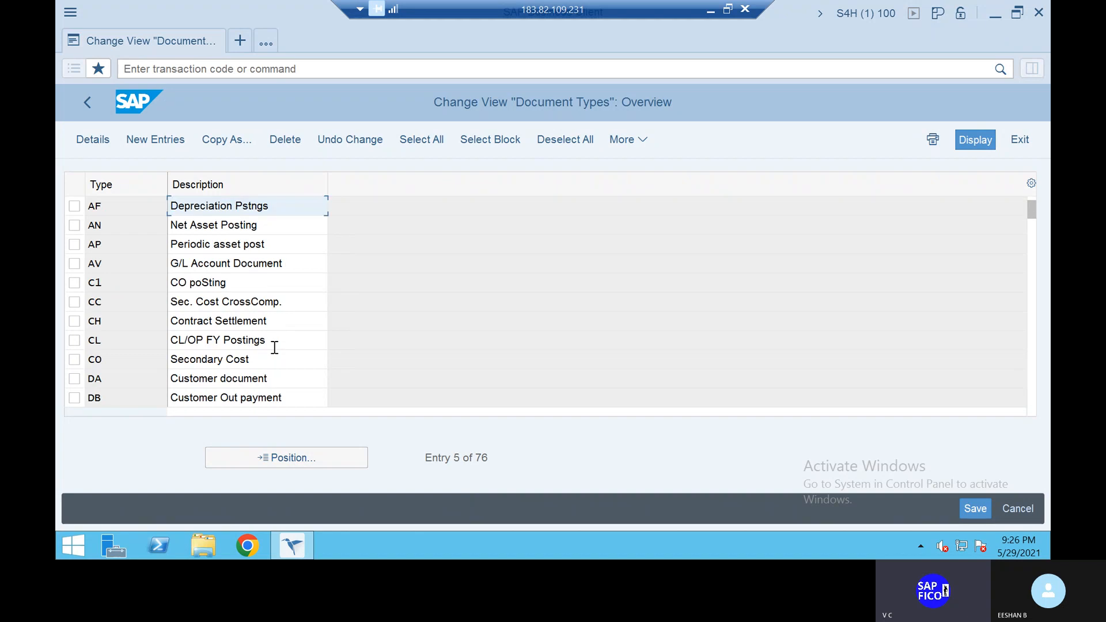
scroll(274, 348, down, 7)
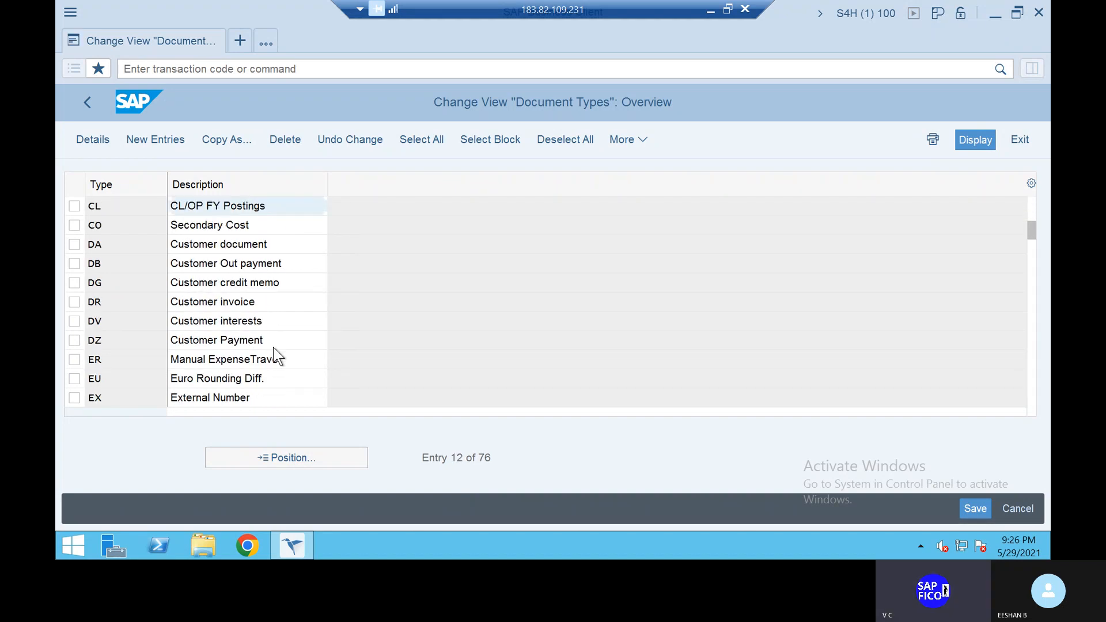
scroll(273, 347, down, 9)
scroll(274, 347, down, 5)
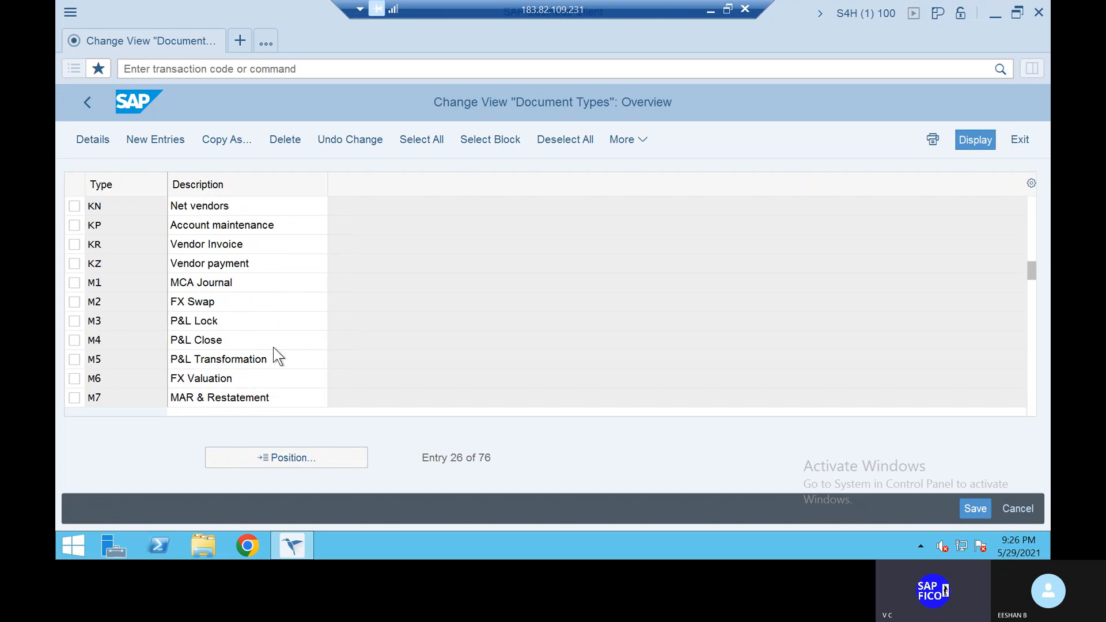
scroll(275, 348, down, 1)
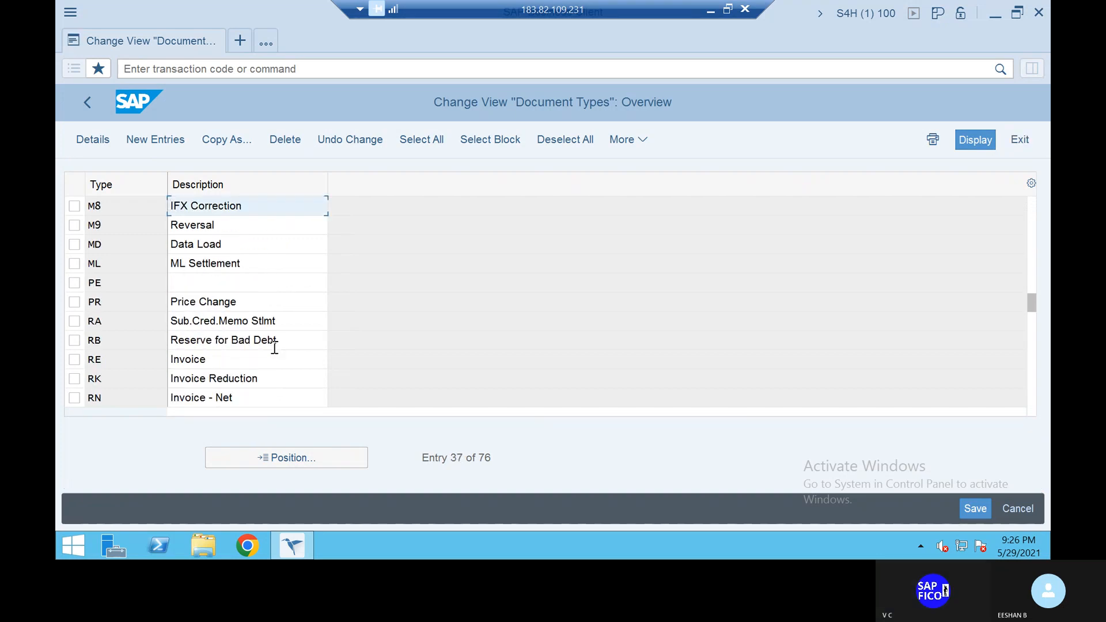
scroll(274, 348, up, 5)
scroll(273, 347, up, 10)
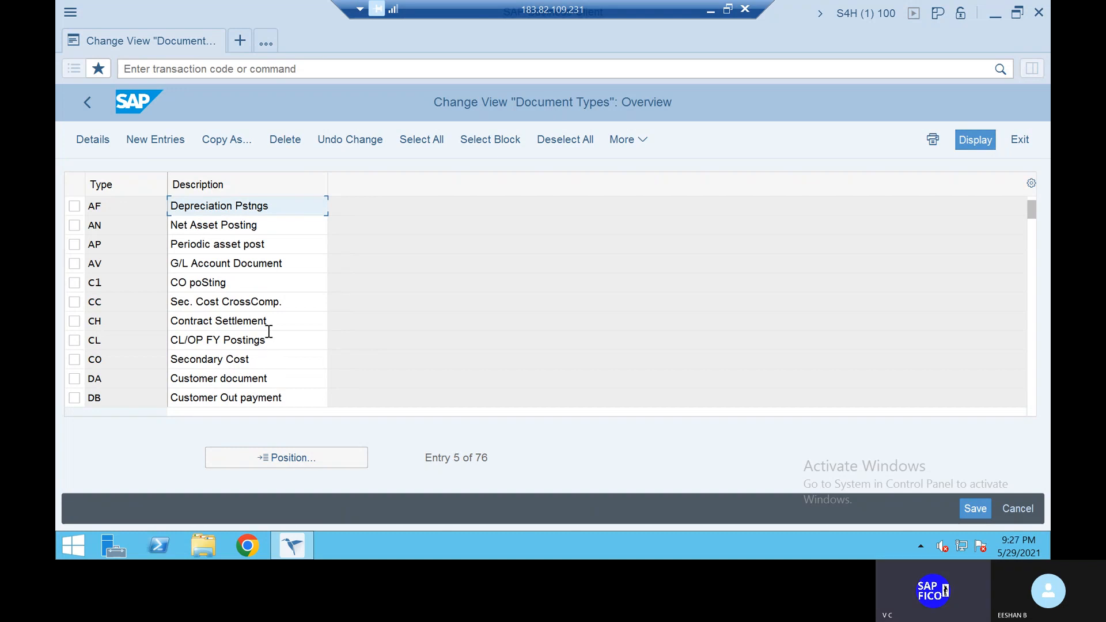
scroll(268, 332, down, 2)
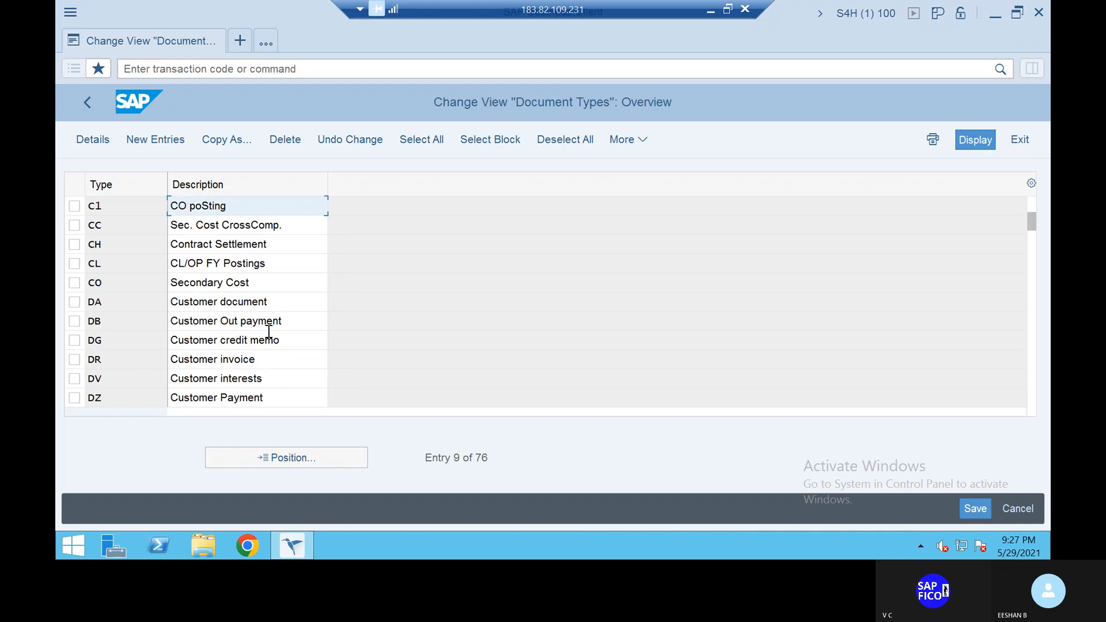
Open the details of document type DR (Customer invoice) to see its properties and allowed account types.
click(78, 362)
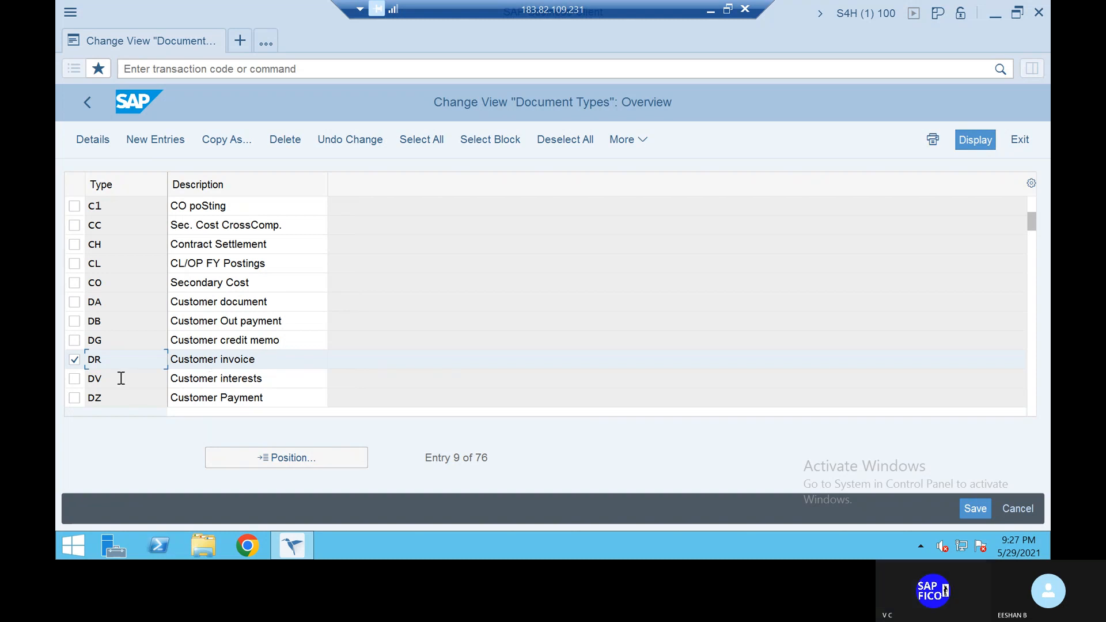
double_click(100, 362)
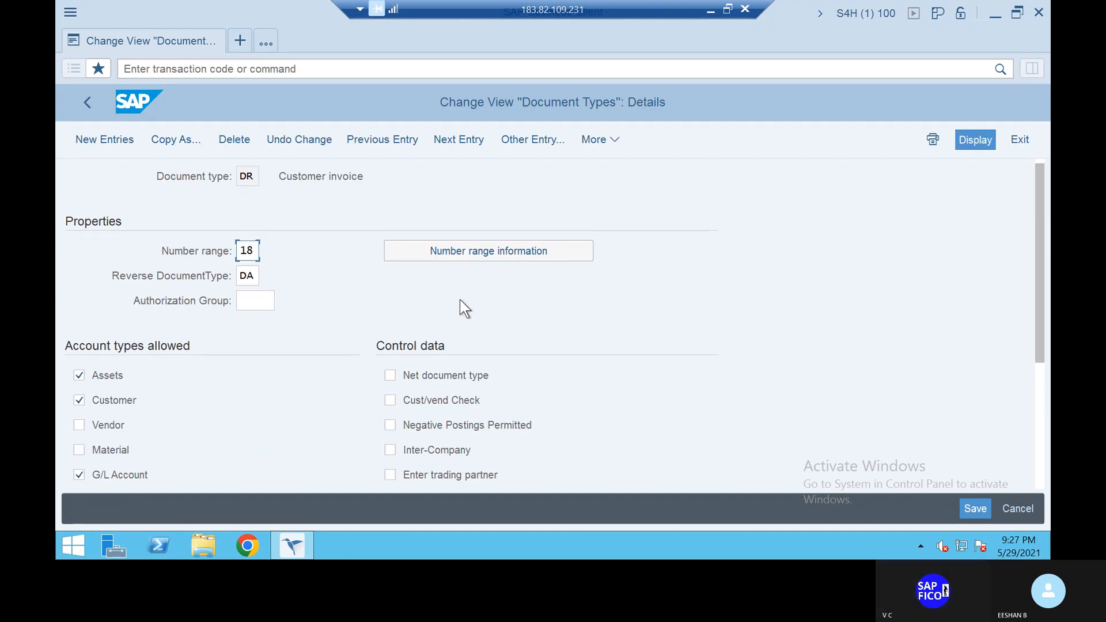
scroll(460, 300, down, 2)
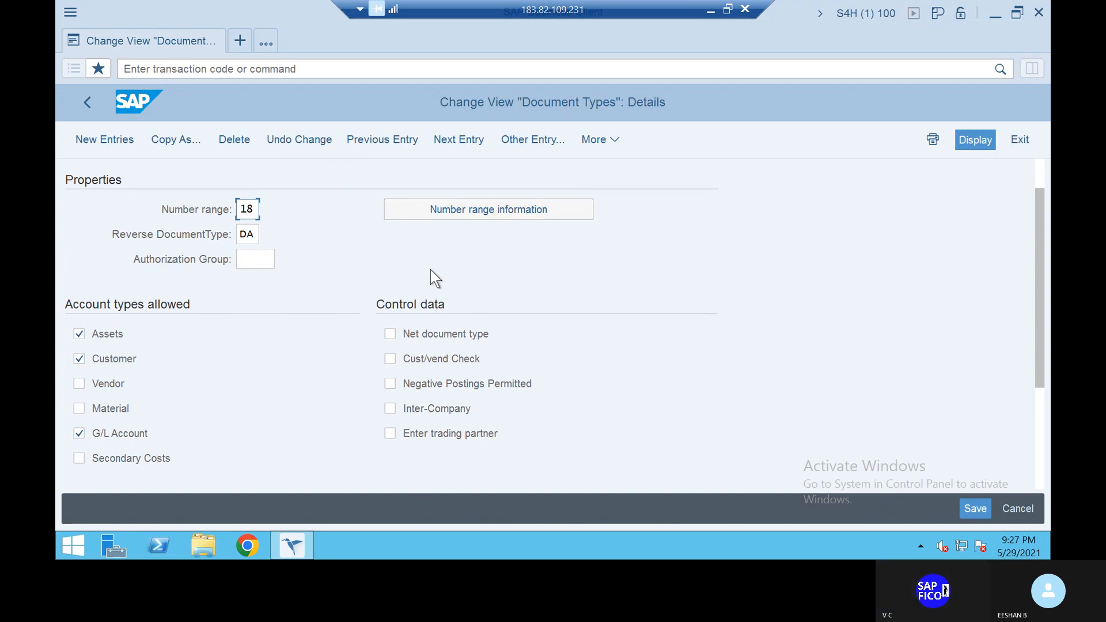
Go to the number range information and open the accounting document intervals of company code TAT1 for editing.
click(523, 206)
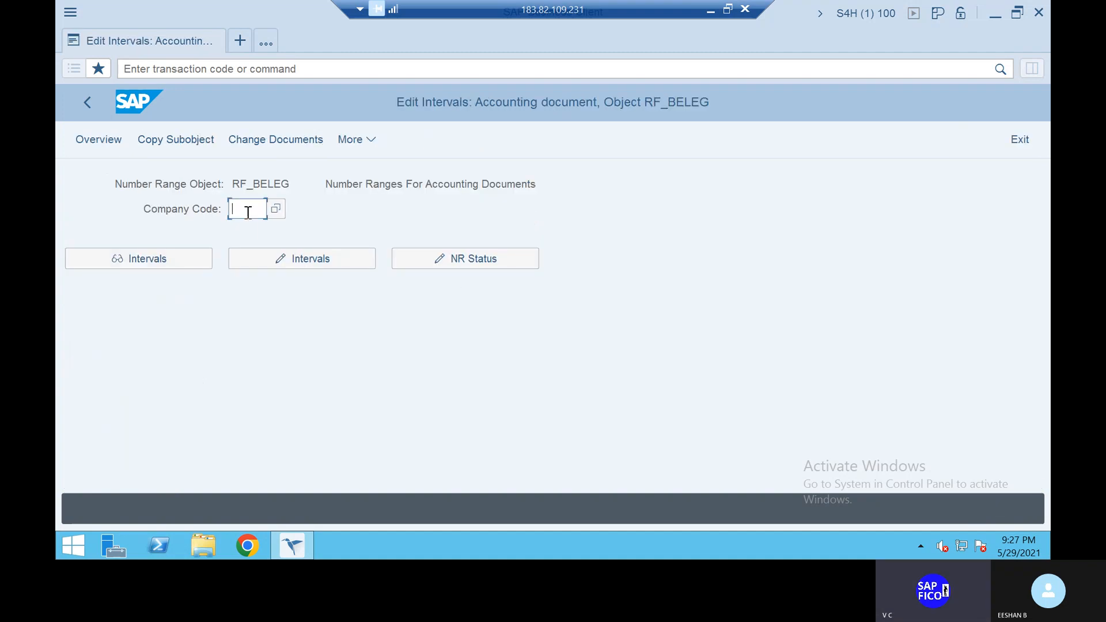
text(TA)
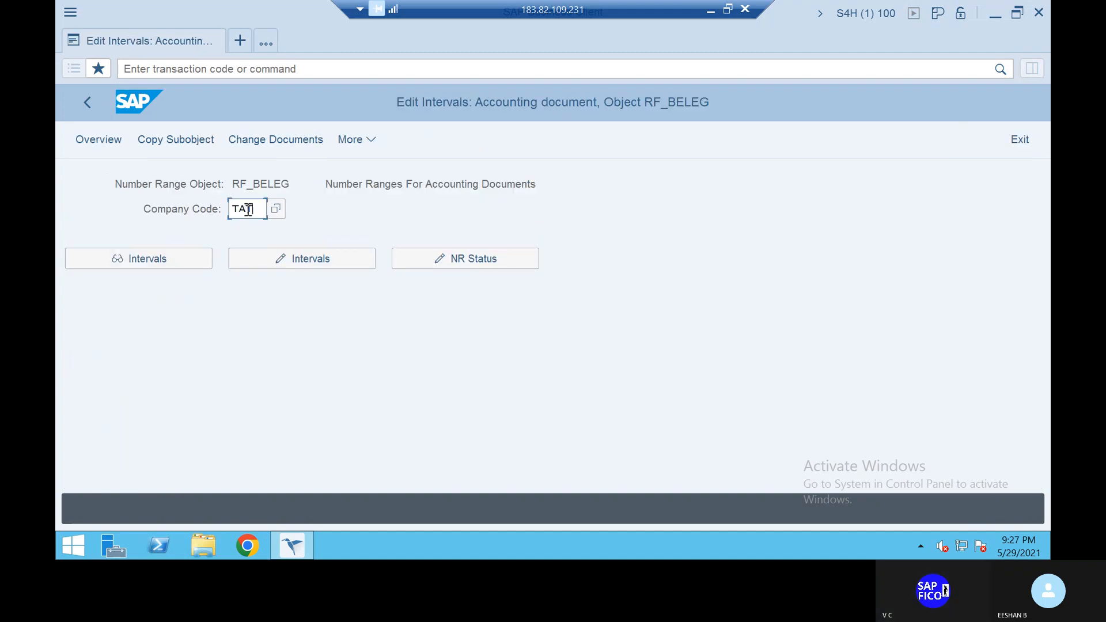
text(T1)
click(326, 257)
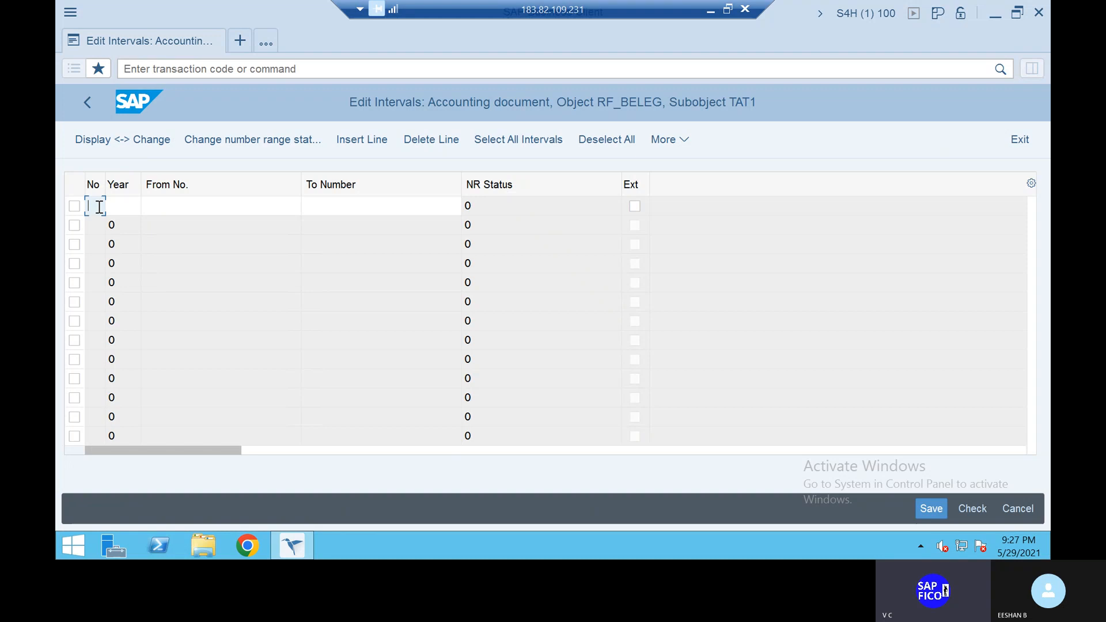
Enter number range interval 18 for year 2022 with 1 as its from number.
text(18)
click(122, 203)
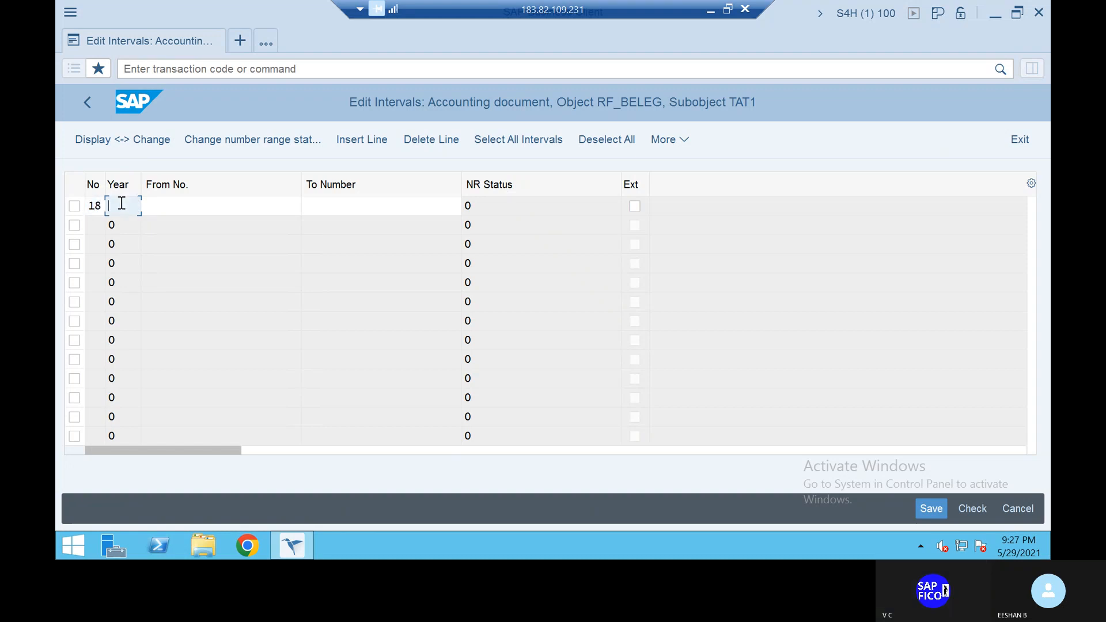
text(2022)
click(217, 210)
text(1)
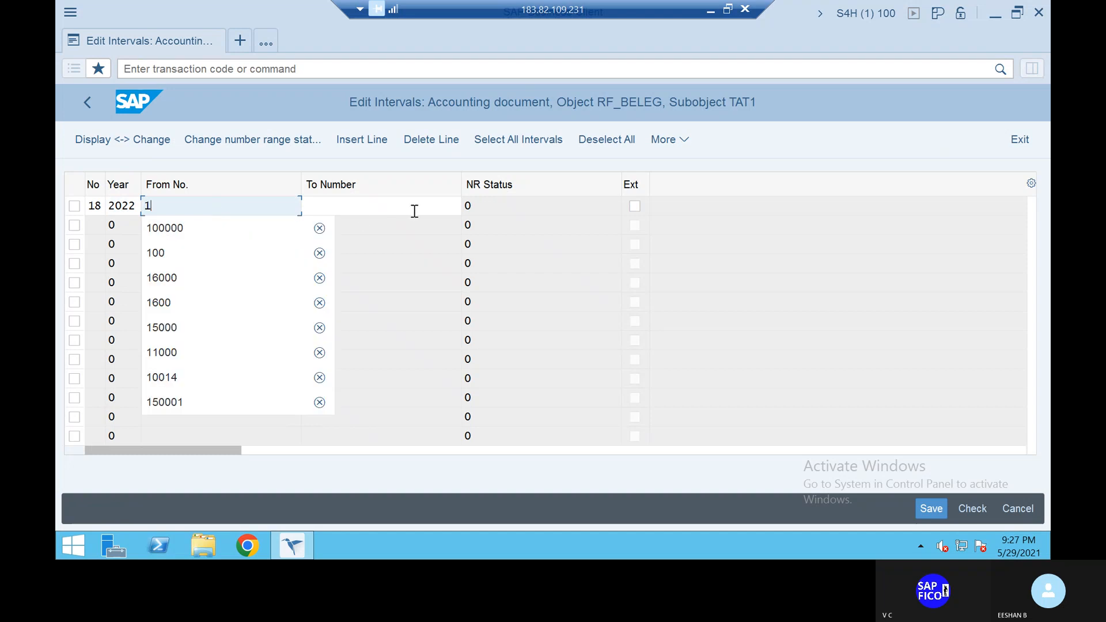
Set the to number of interval 18 to 199 and save the interval, accepting the transport notice.
click(396, 205)
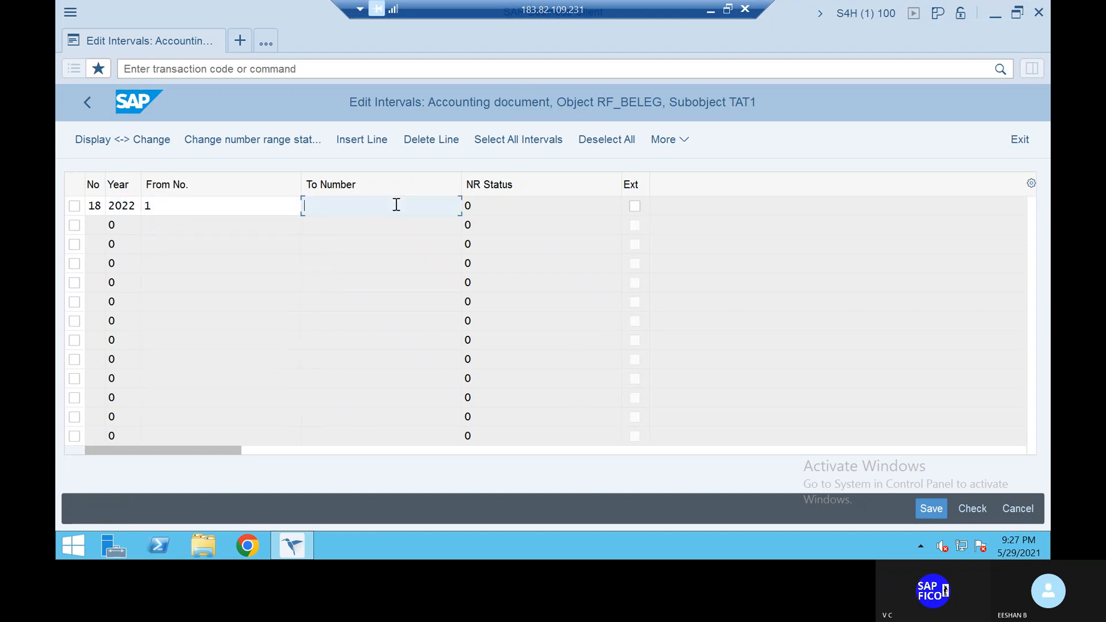
text(199)
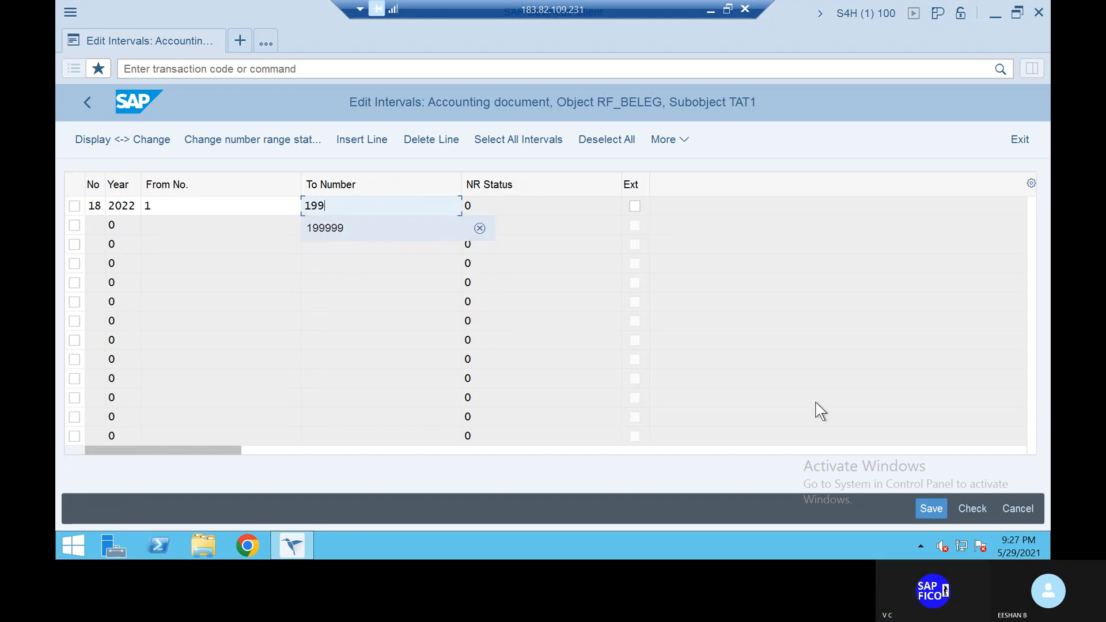
text(999)
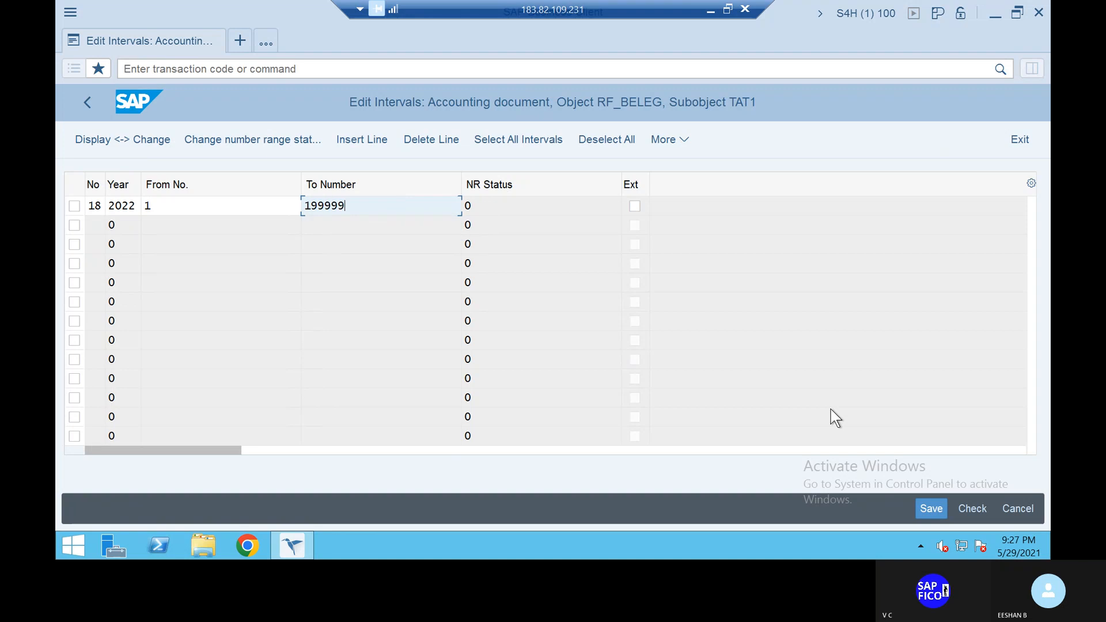
key(BackSpace)
key(BackSpace)
key(BackSpace)
key(BackSpace)
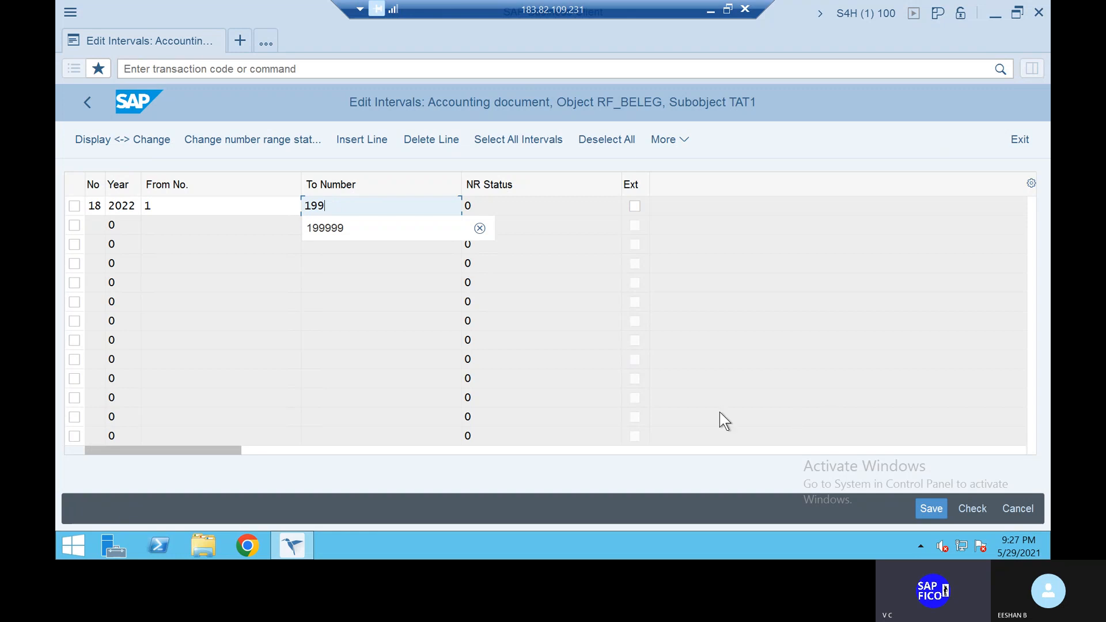
click(357, 205)
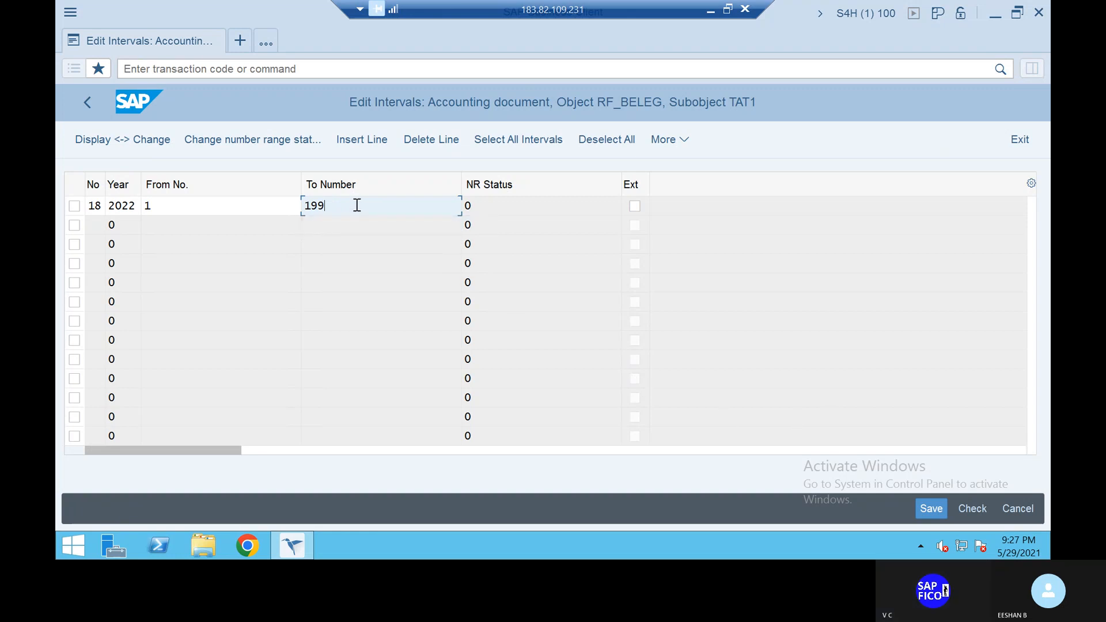
key(Return)
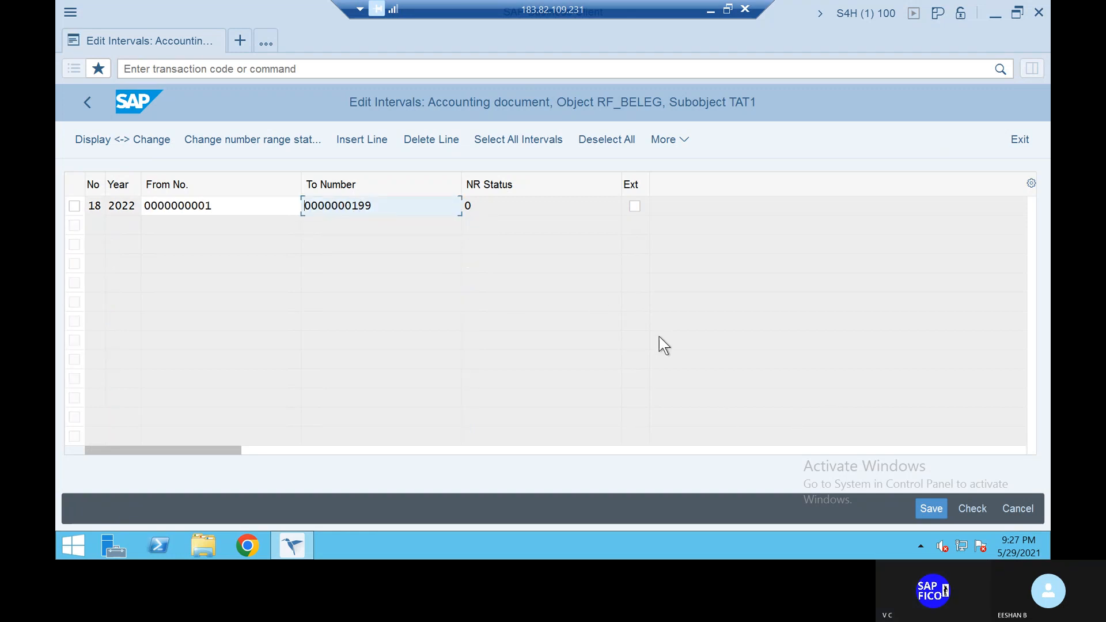
click(931, 509)
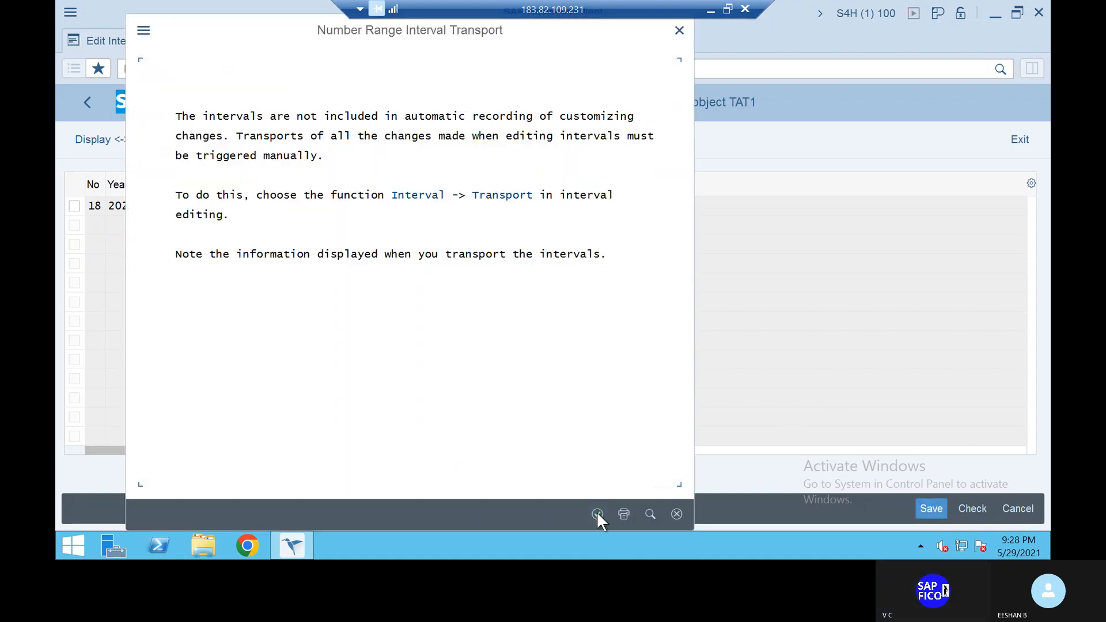
click(597, 513)
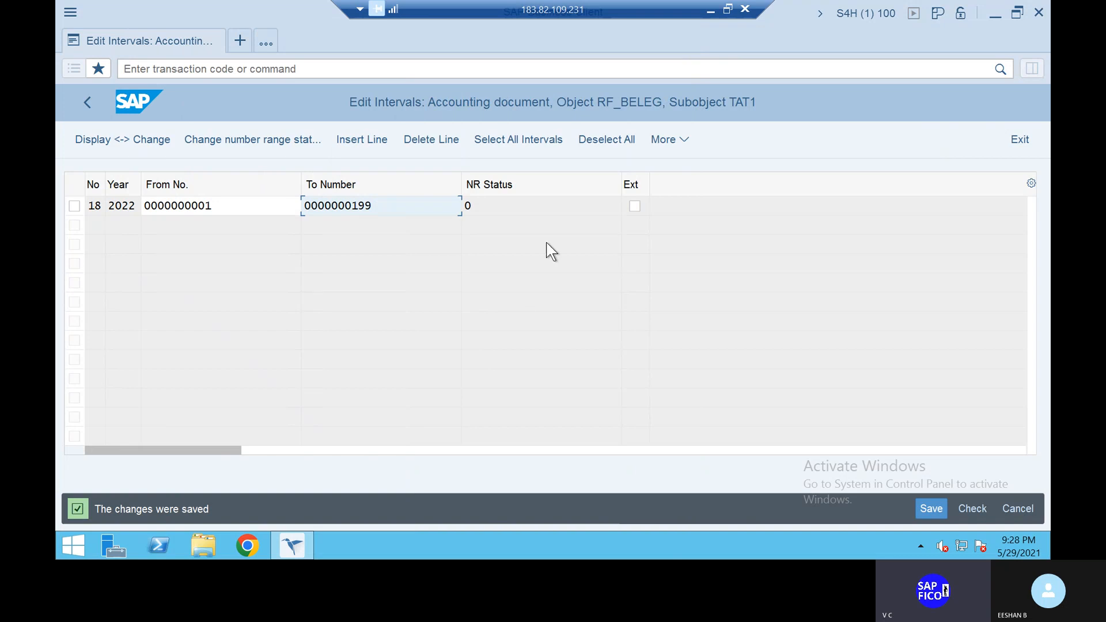
Return to the document types overview and open the details of document type DZ (Customer Payment).
click(88, 102)
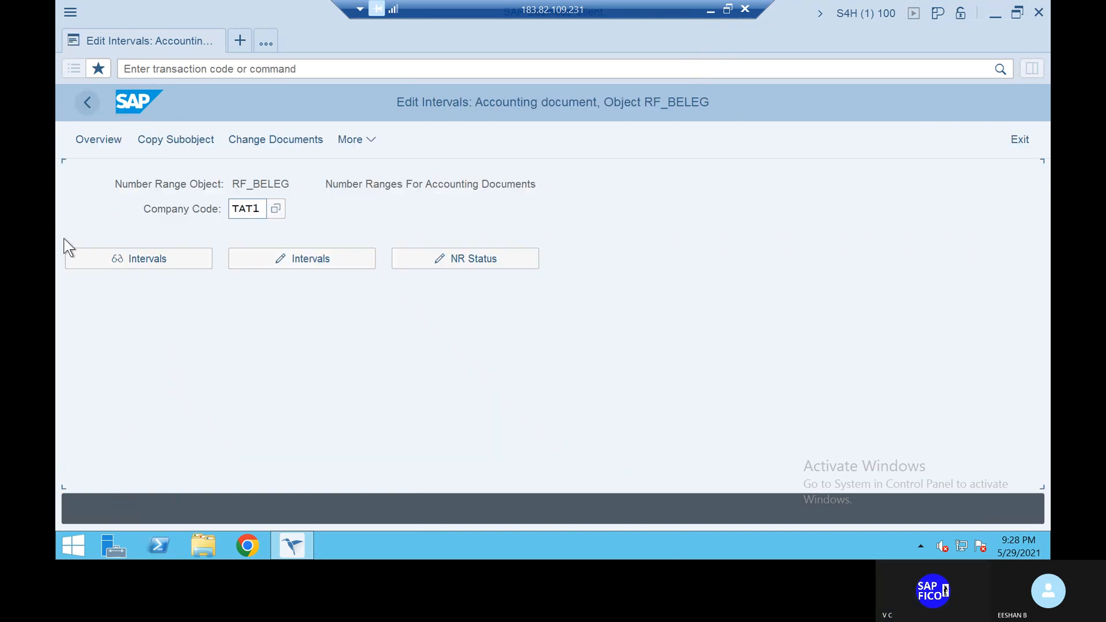
click(90, 102)
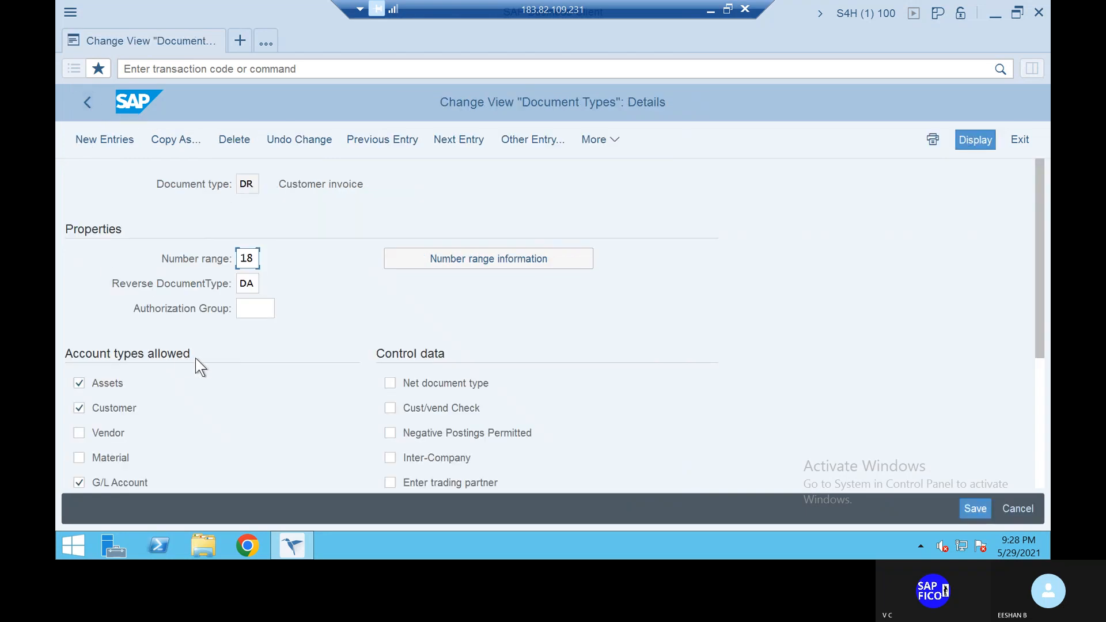
click(85, 99)
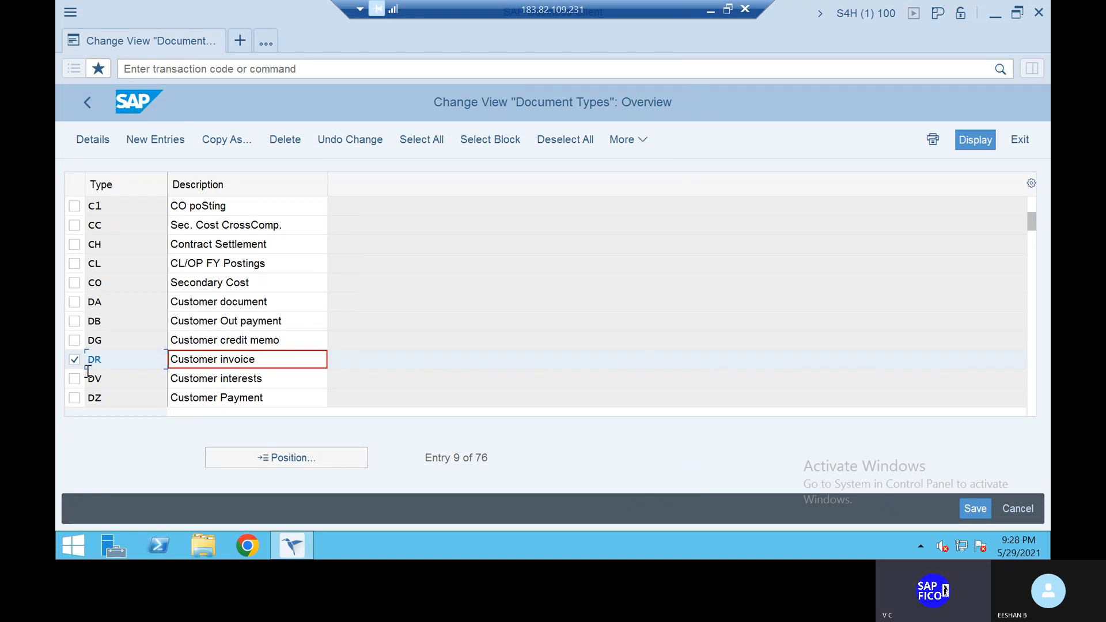
click(83, 399)
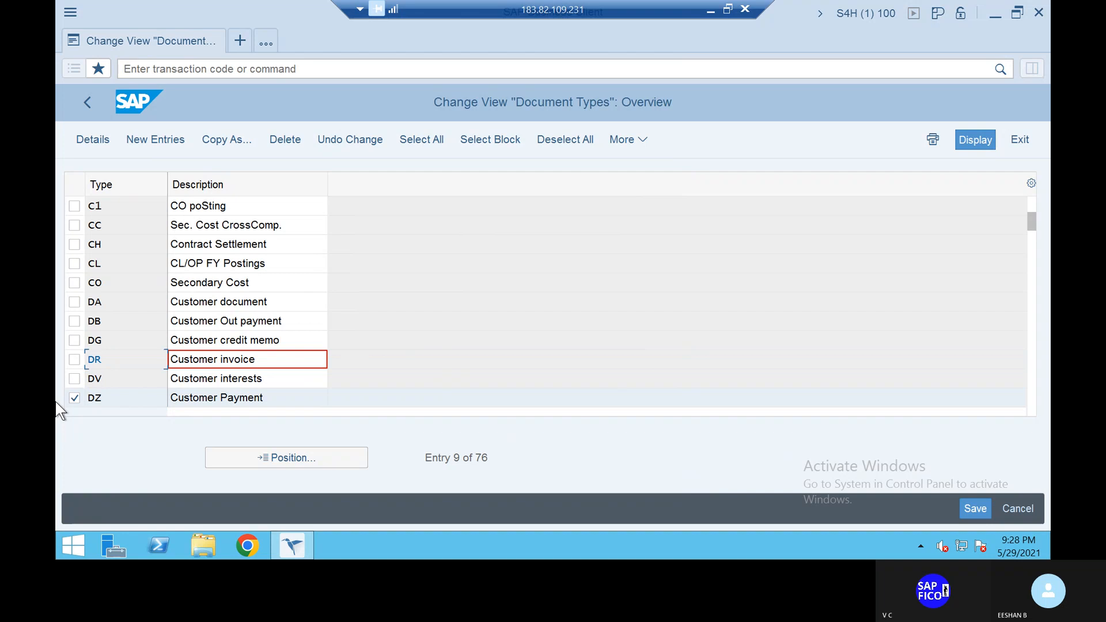
double_click(97, 399)
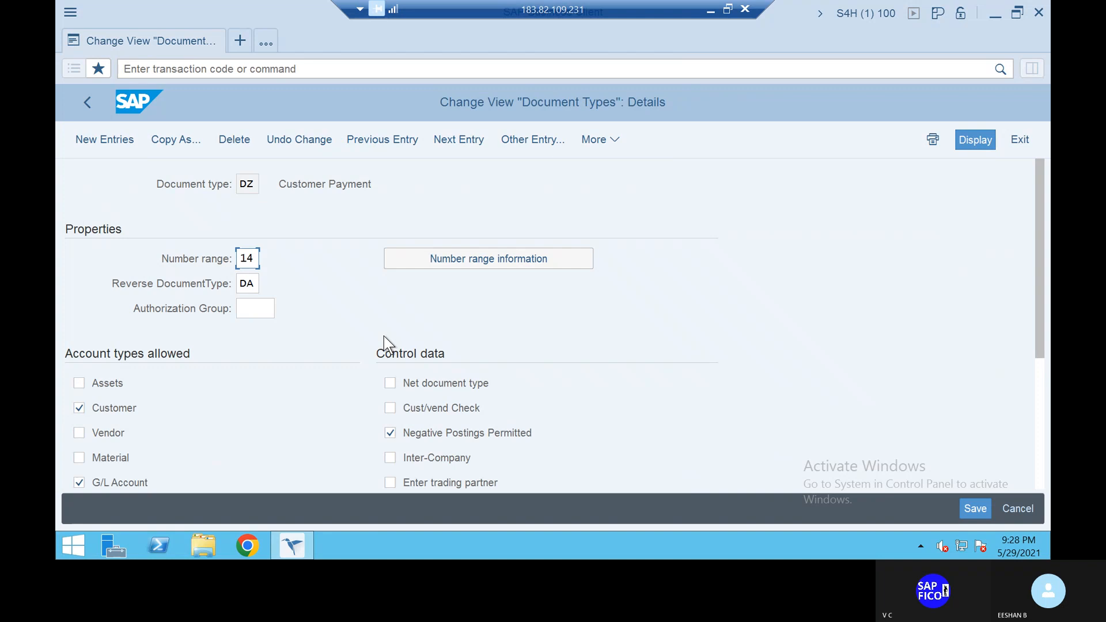
Go to the number range information of DZ and open the intervals of company code TAT1 for editing.
click(468, 259)
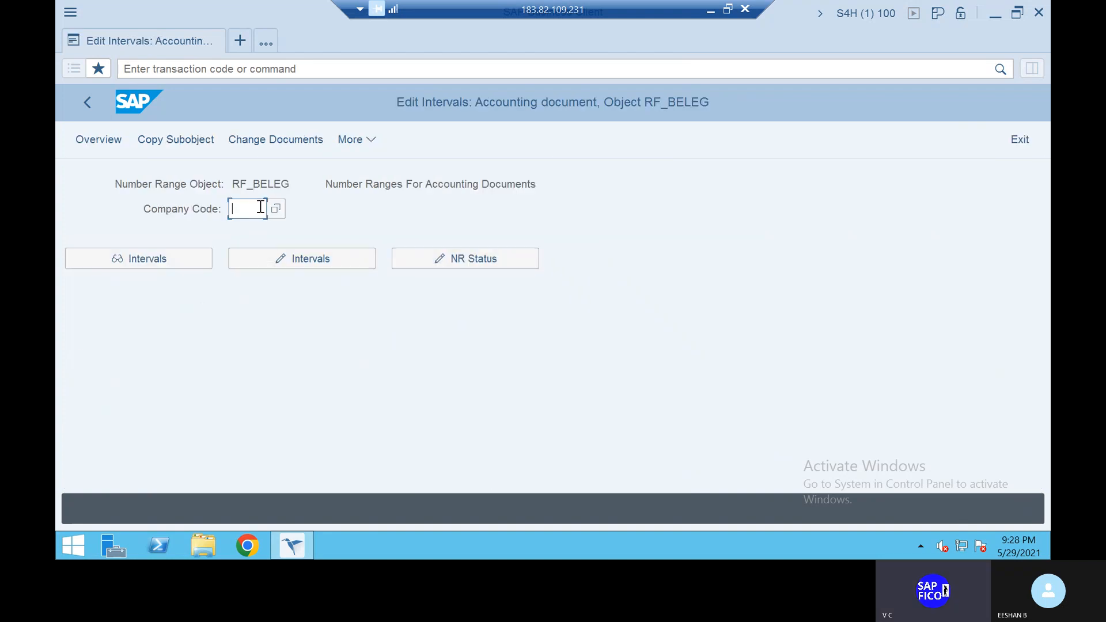
click(260, 207)
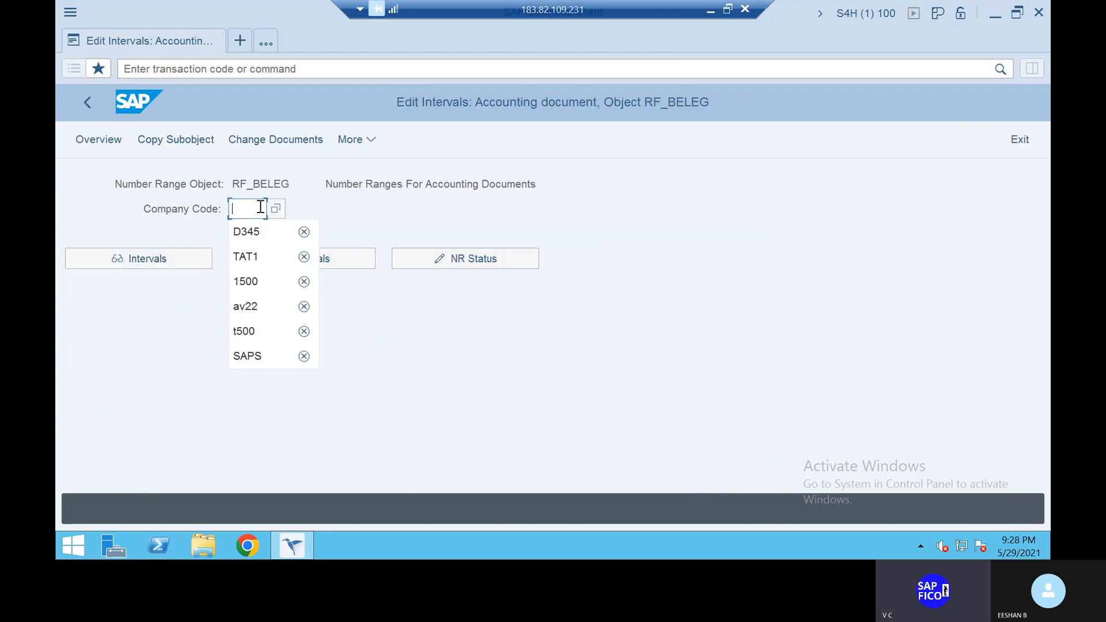
click(256, 254)
click(307, 261)
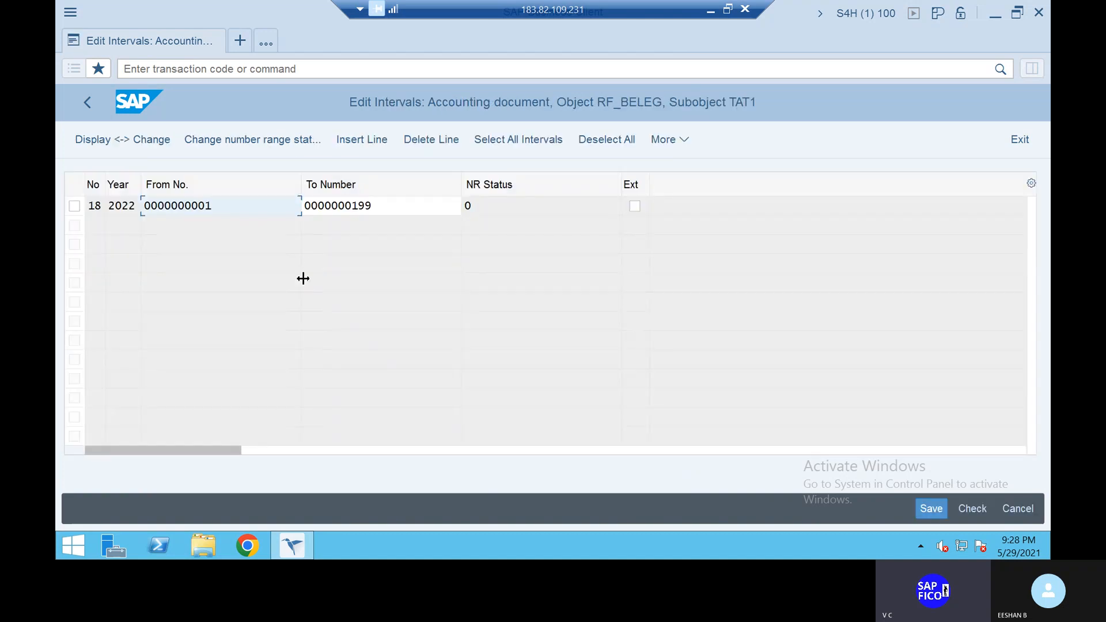
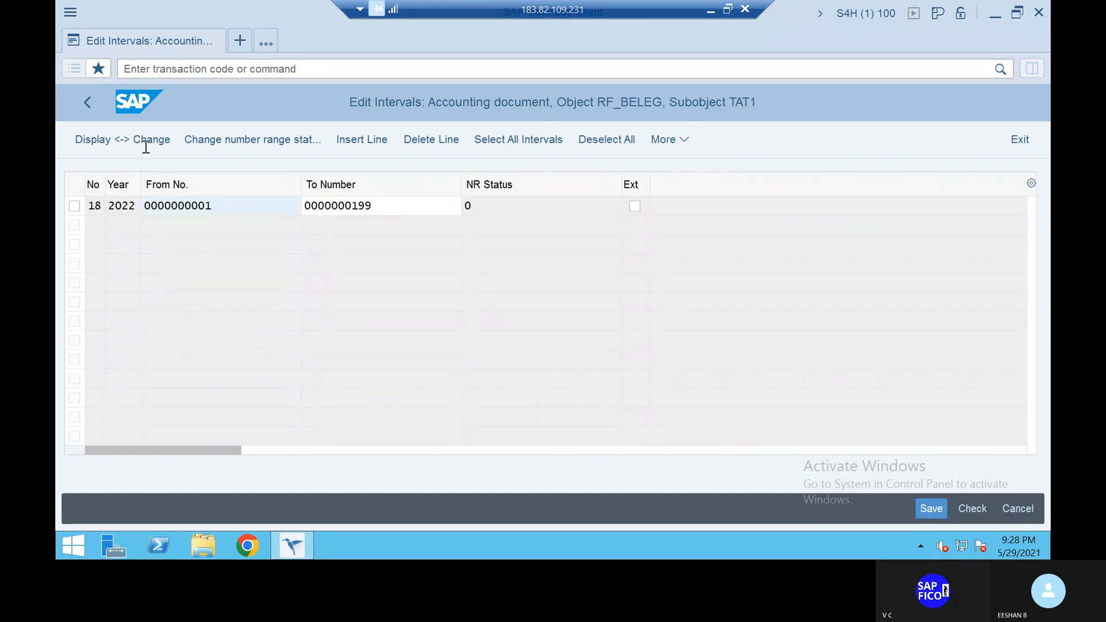
Add number range interval 14 for year 2022 from 200 to 399 and save it, accepting the transport notice.
click(367, 144)
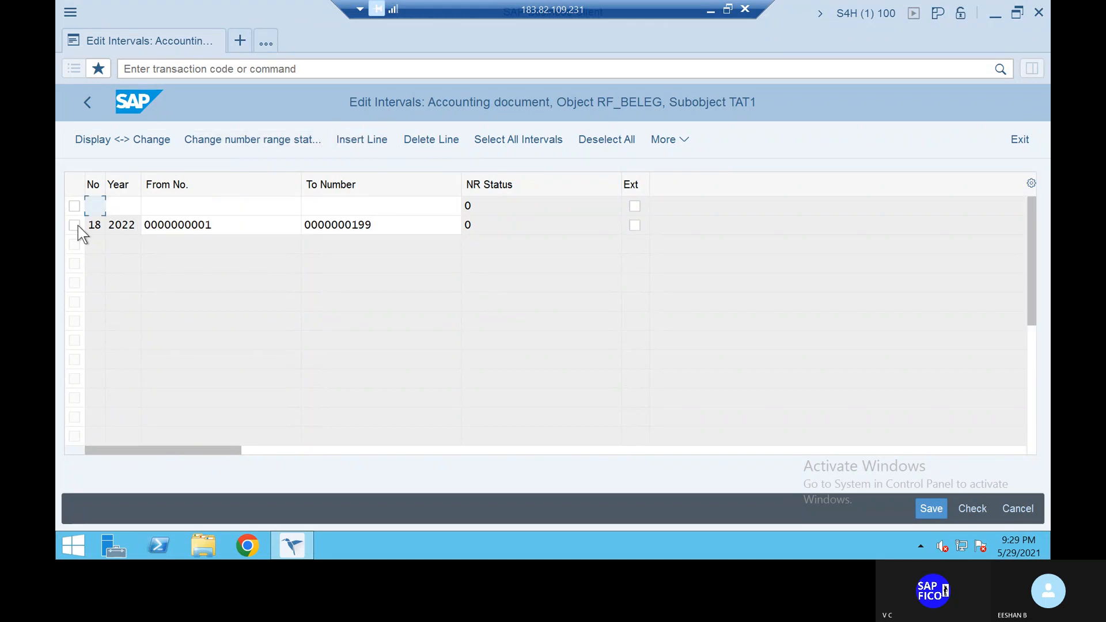
text(14)
click(132, 208)
text(2022)
click(198, 205)
text(20)
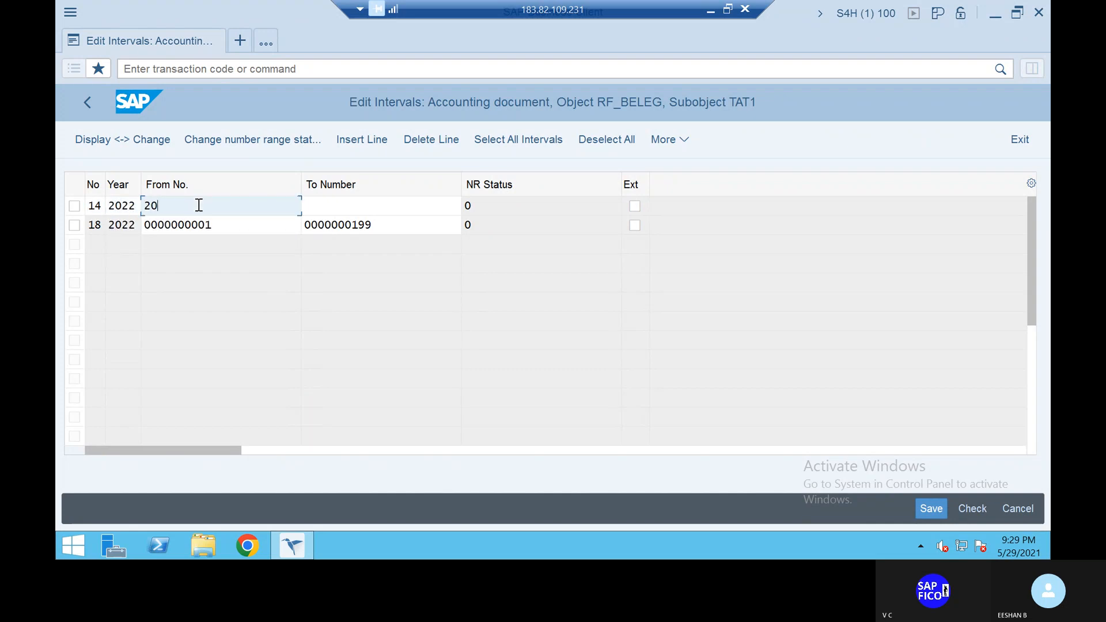
text(0)
click(356, 213)
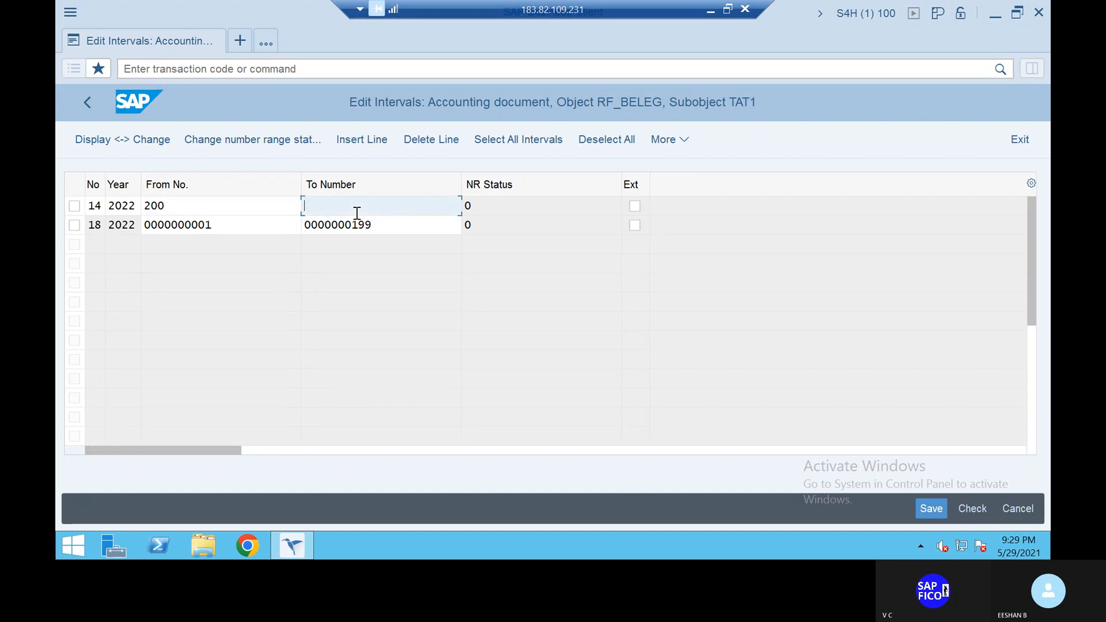
text(399)
key(Return)
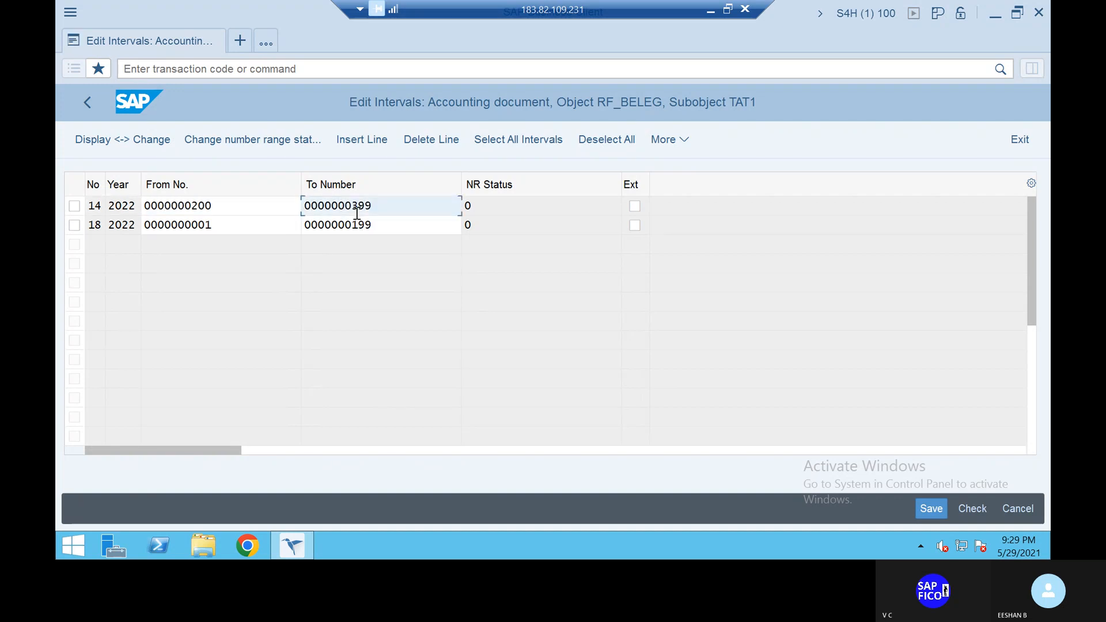
click(930, 508)
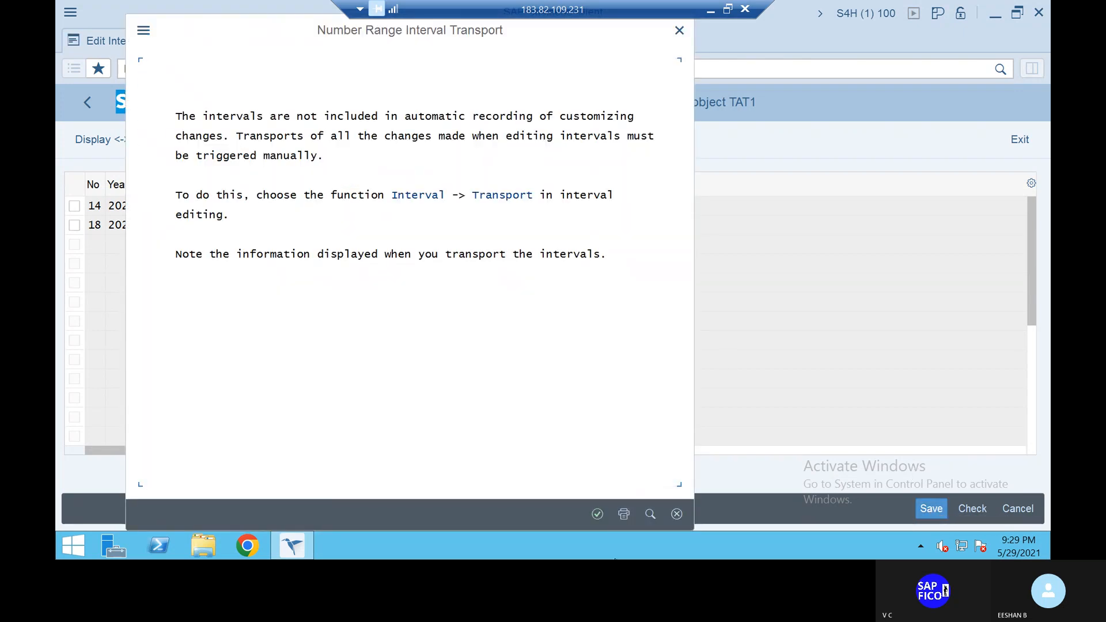
click(599, 513)
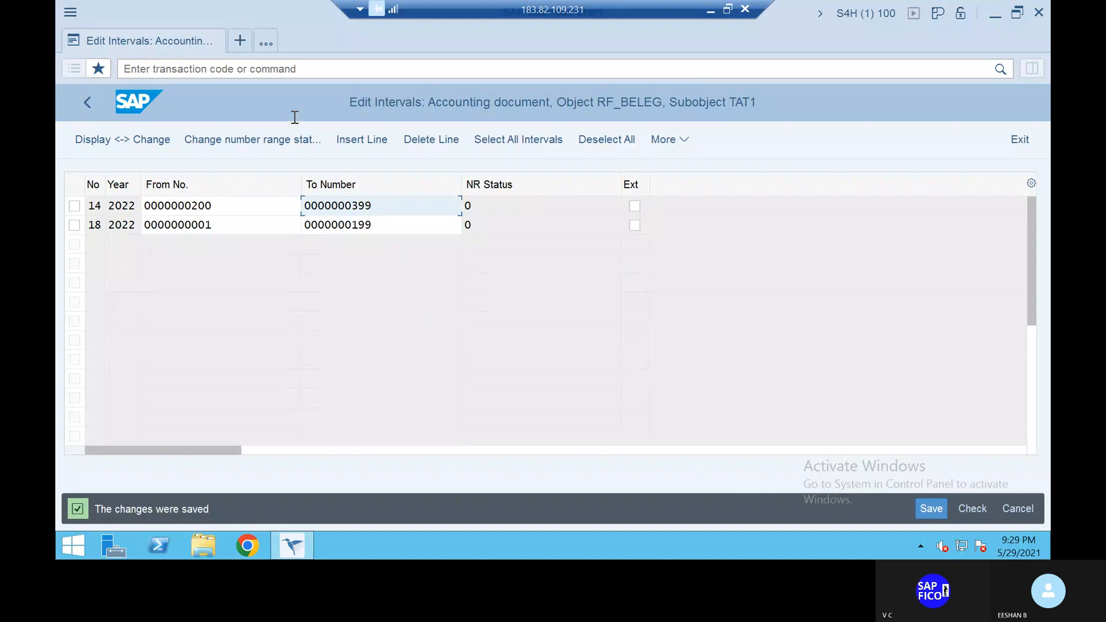
Go back to the document types overview and open the details of document type KR (Vendor Invoice).
click(86, 103)
click(86, 105)
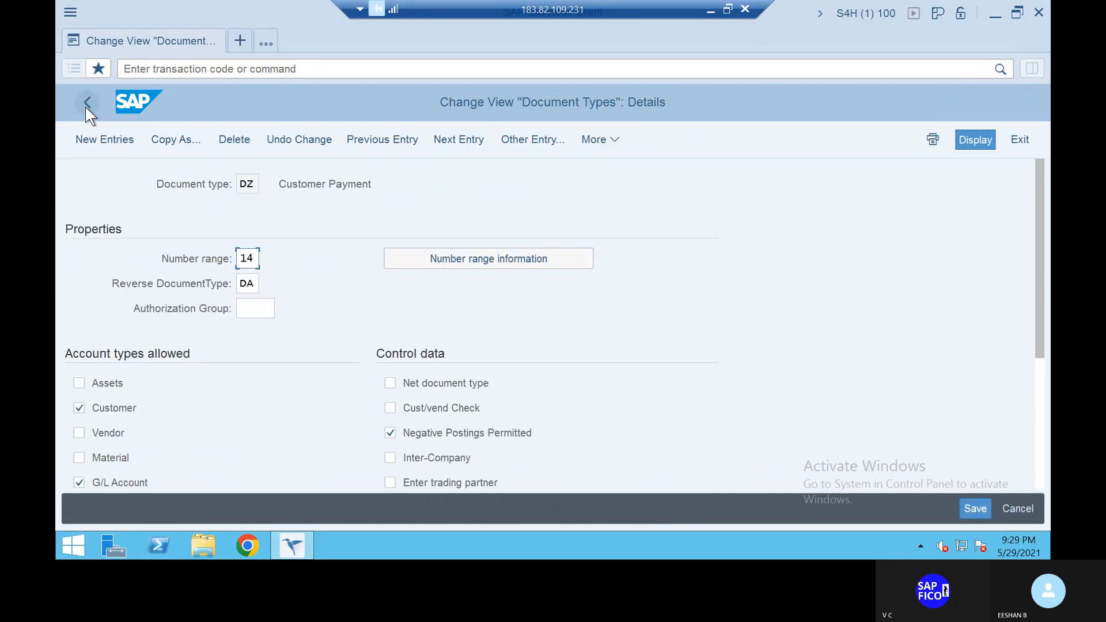
click(86, 104)
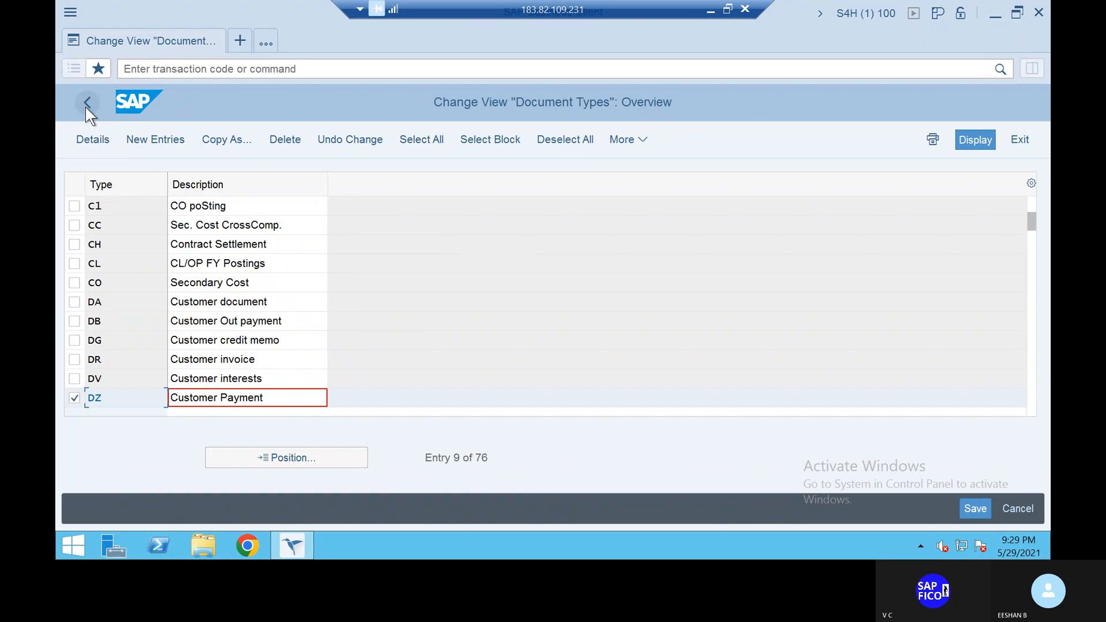
scroll(203, 316, down, 5)
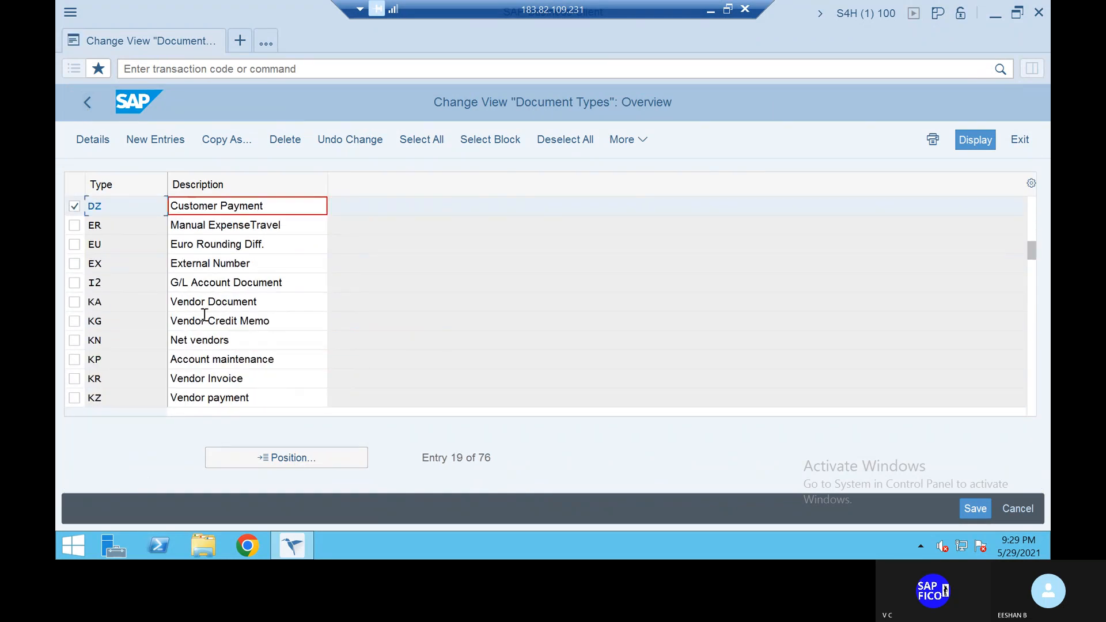
click(77, 380)
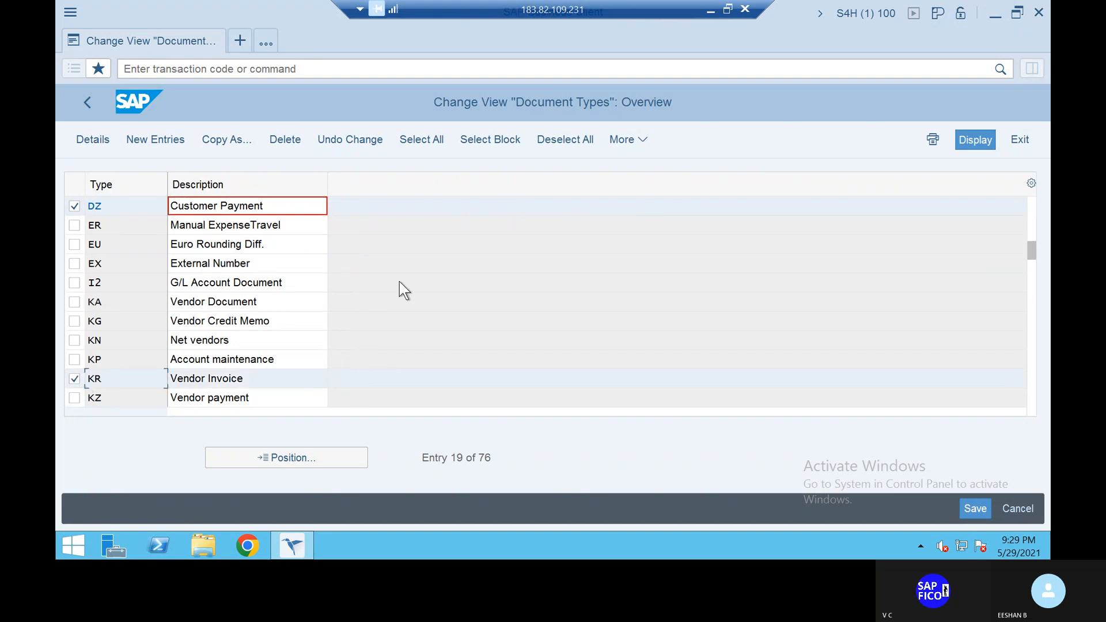
double_click(94, 379)
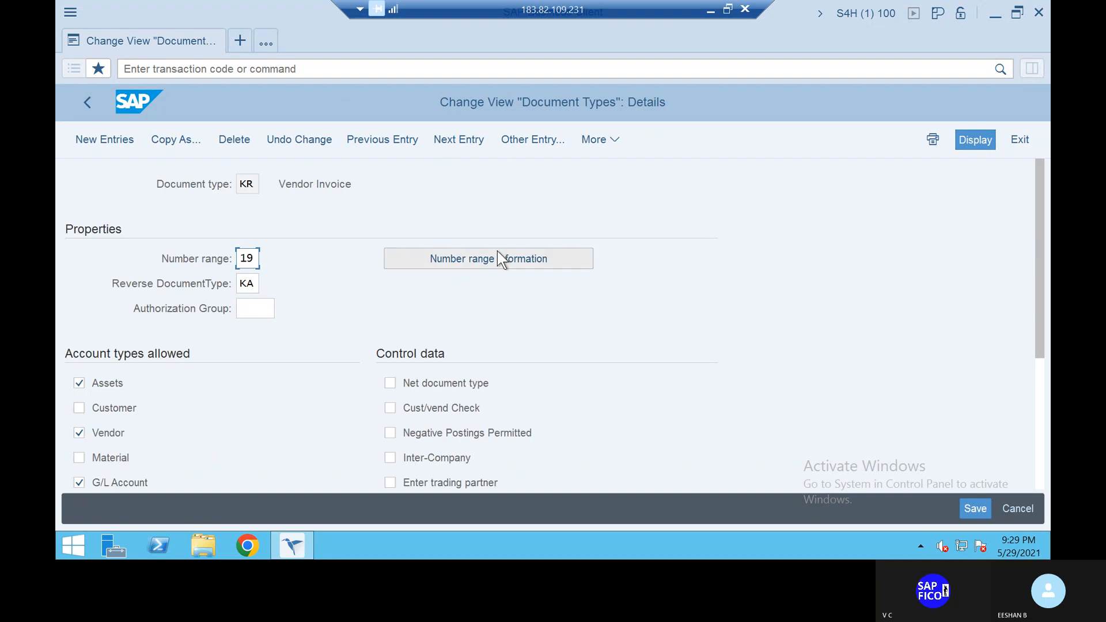
From the number range information of KR, open the intervals of company code TAT1 for editing.
click(485, 265)
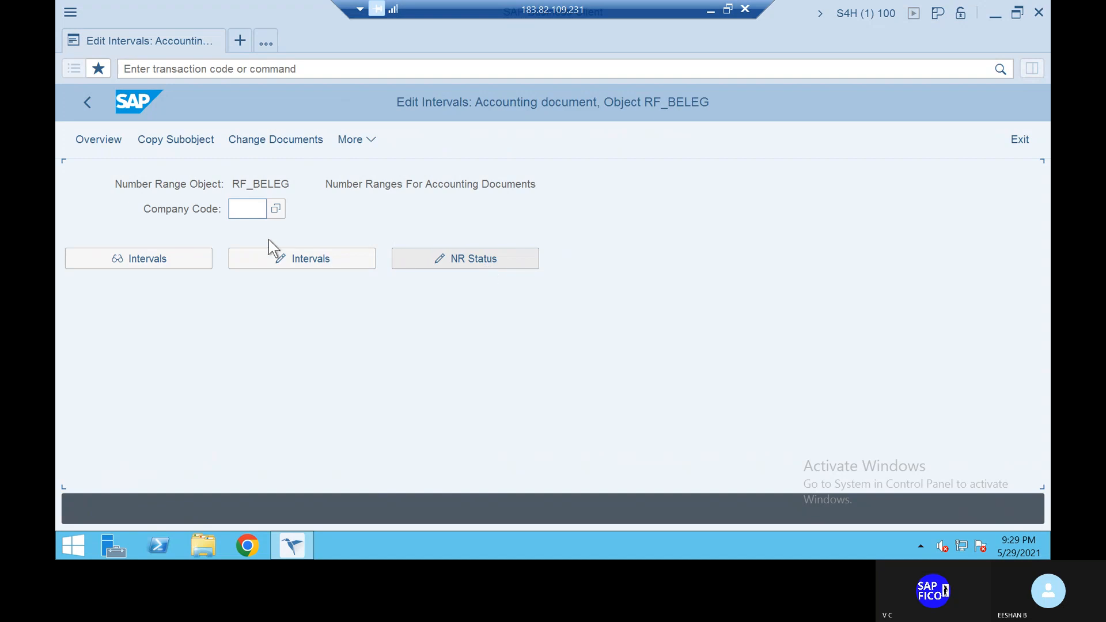
click(245, 211)
click(244, 211)
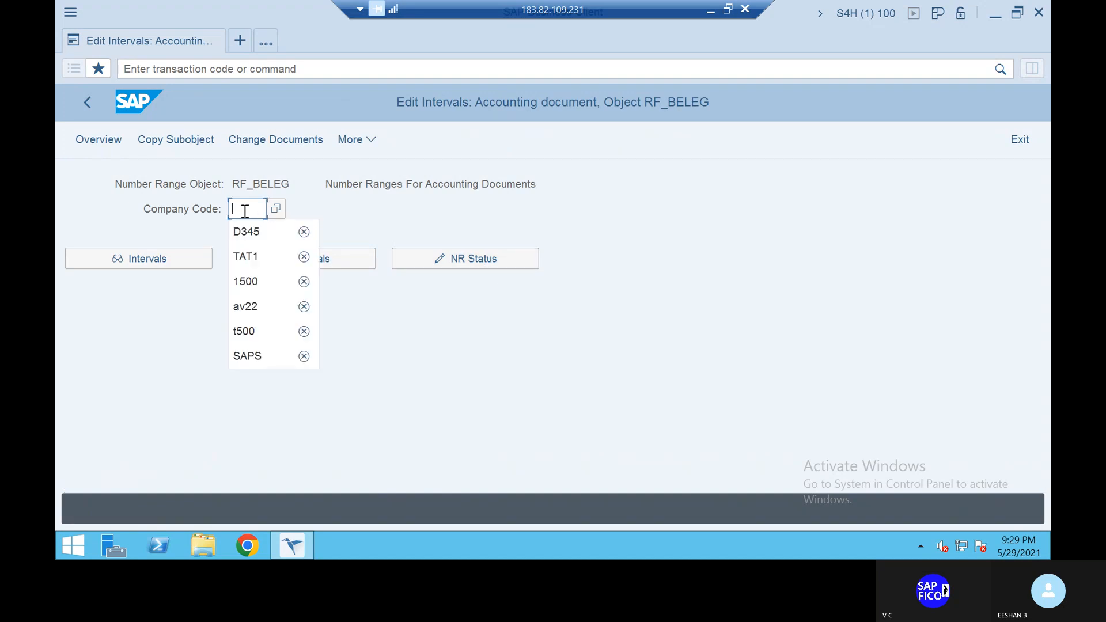
click(251, 256)
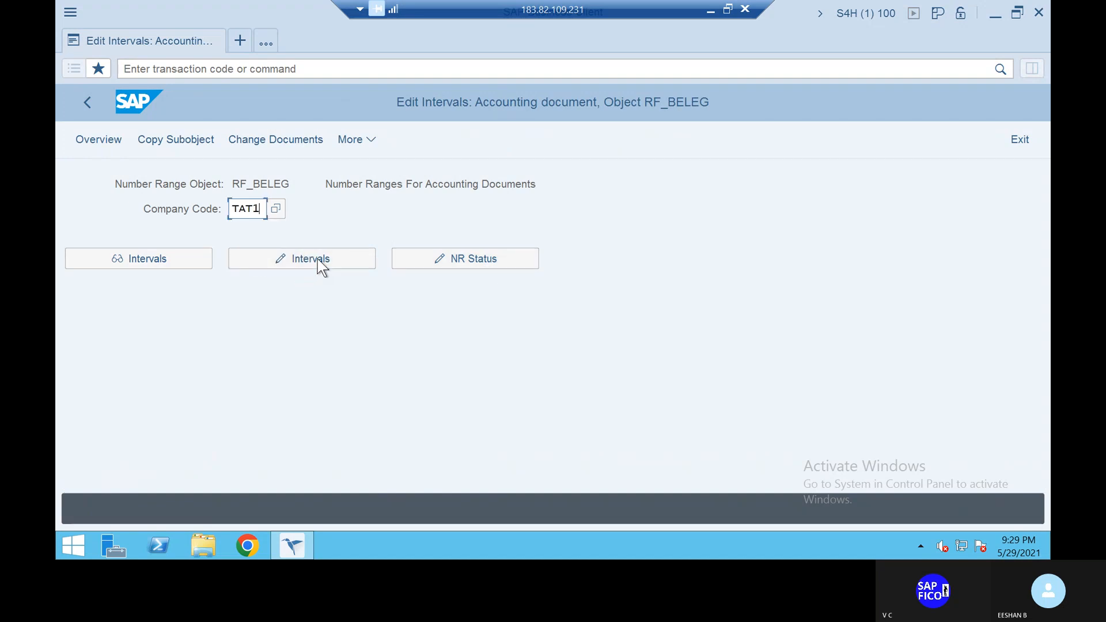
click(317, 258)
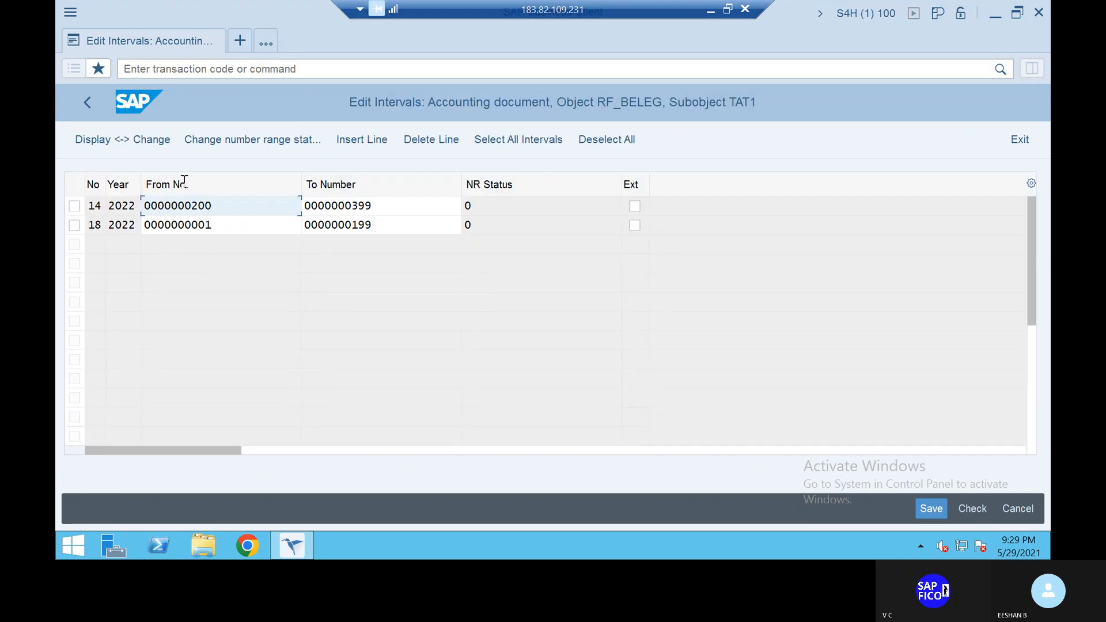
Add number range interval 19 for year 2022 from 400 to 599 and save it, accepting the transport notice.
click(349, 140)
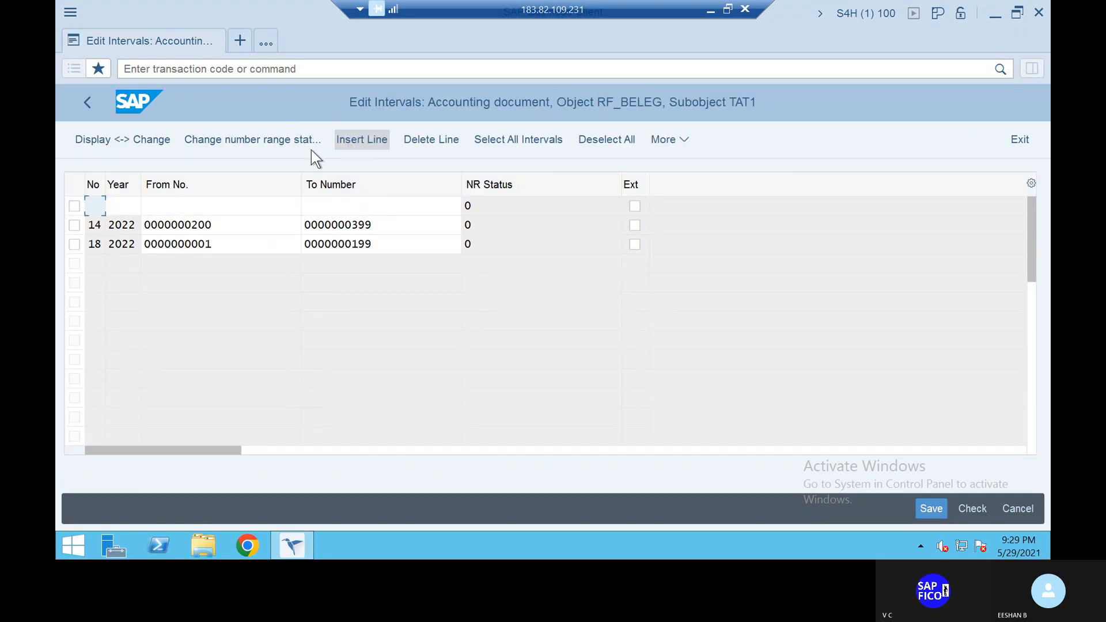
text(19)
click(131, 208)
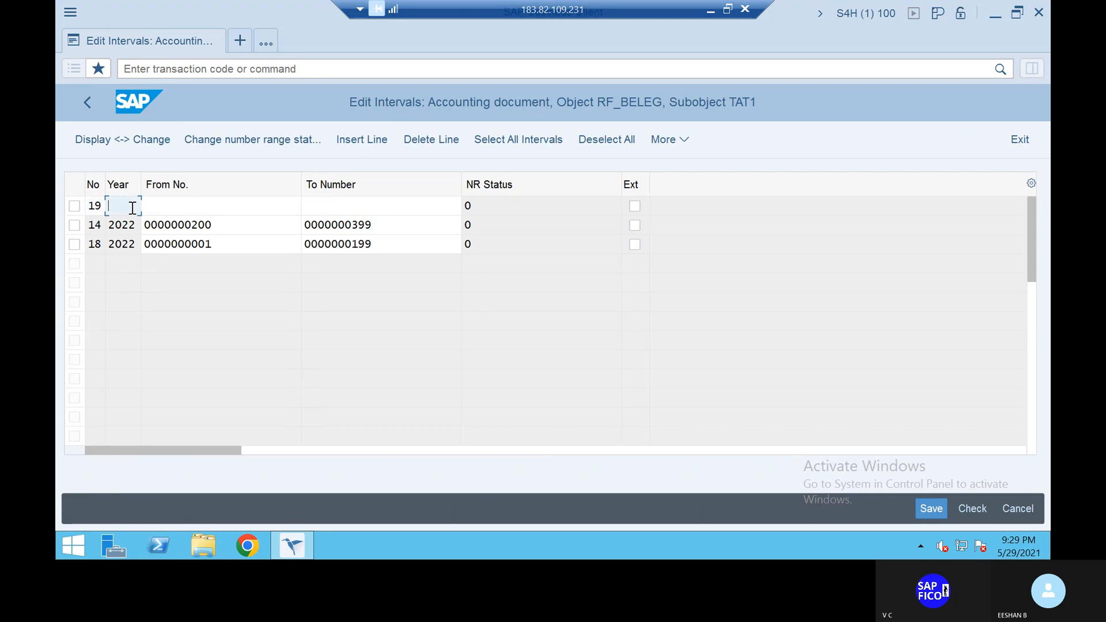
text(2022)
click(183, 208)
text(400)
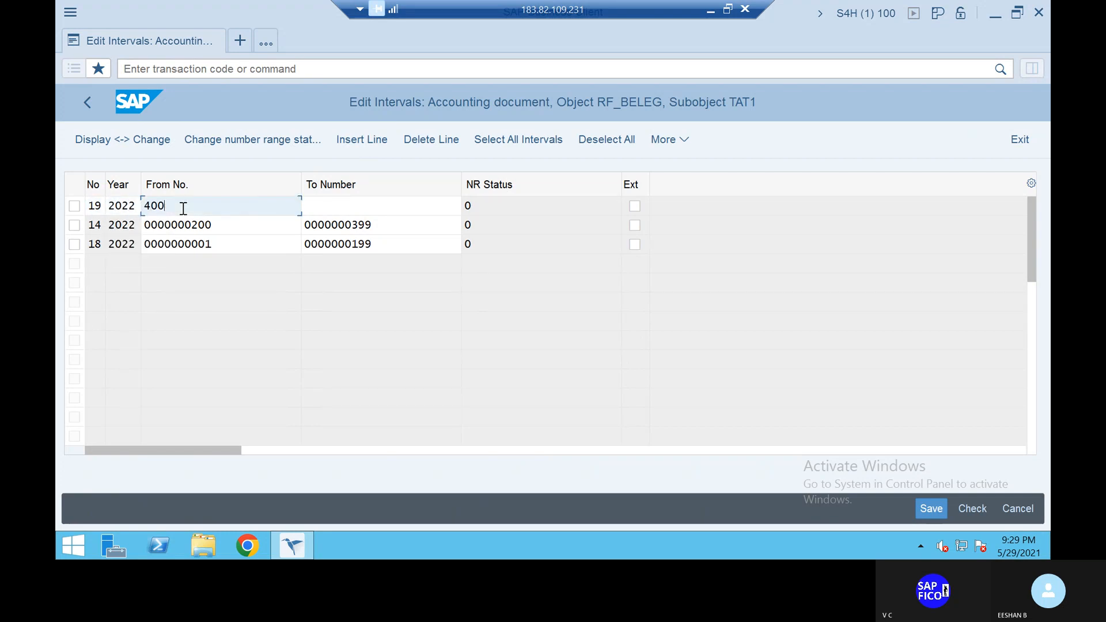
click(334, 208)
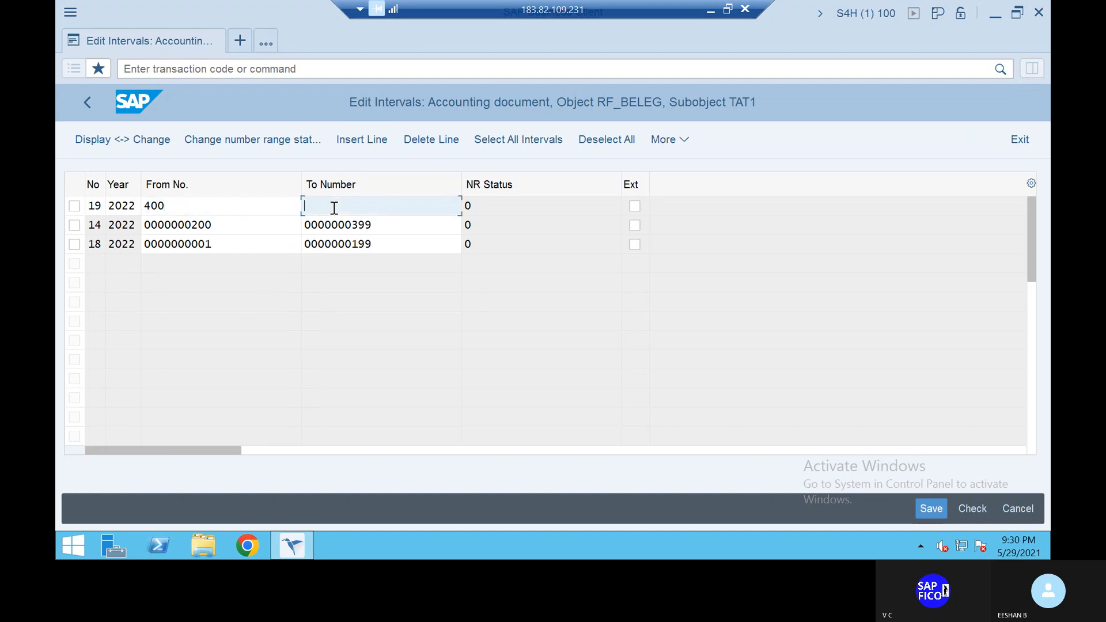
text(599)
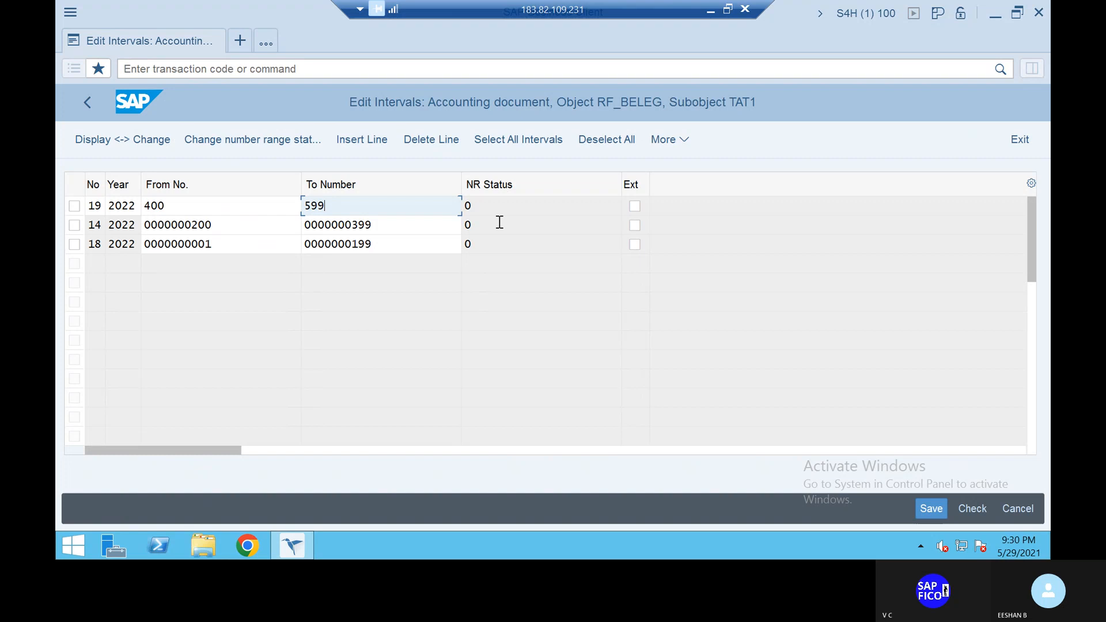
key(Return)
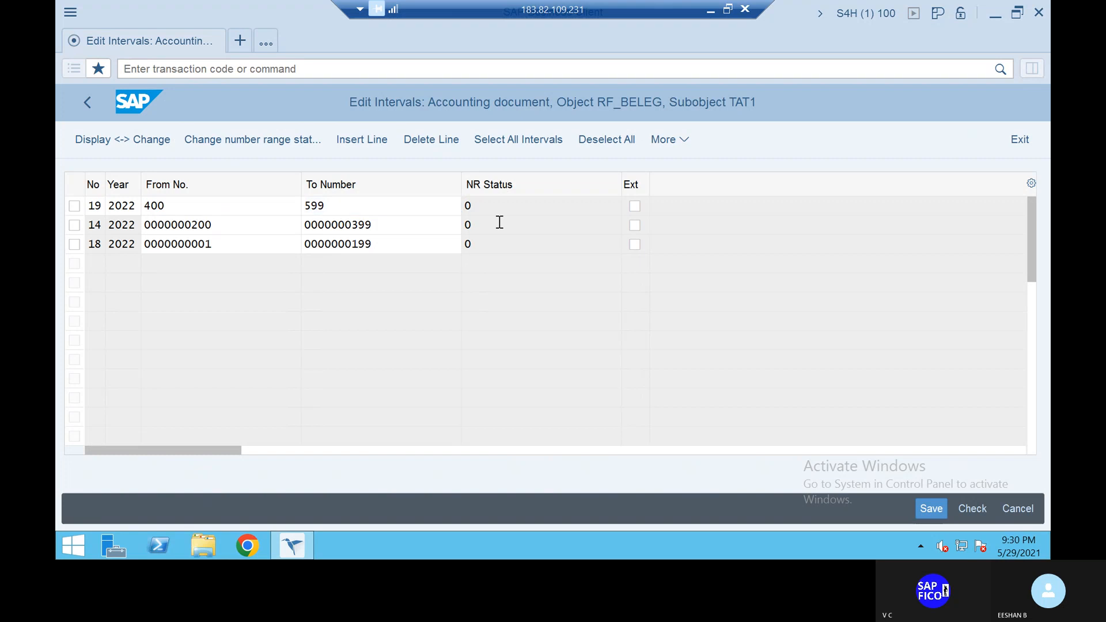
click(925, 502)
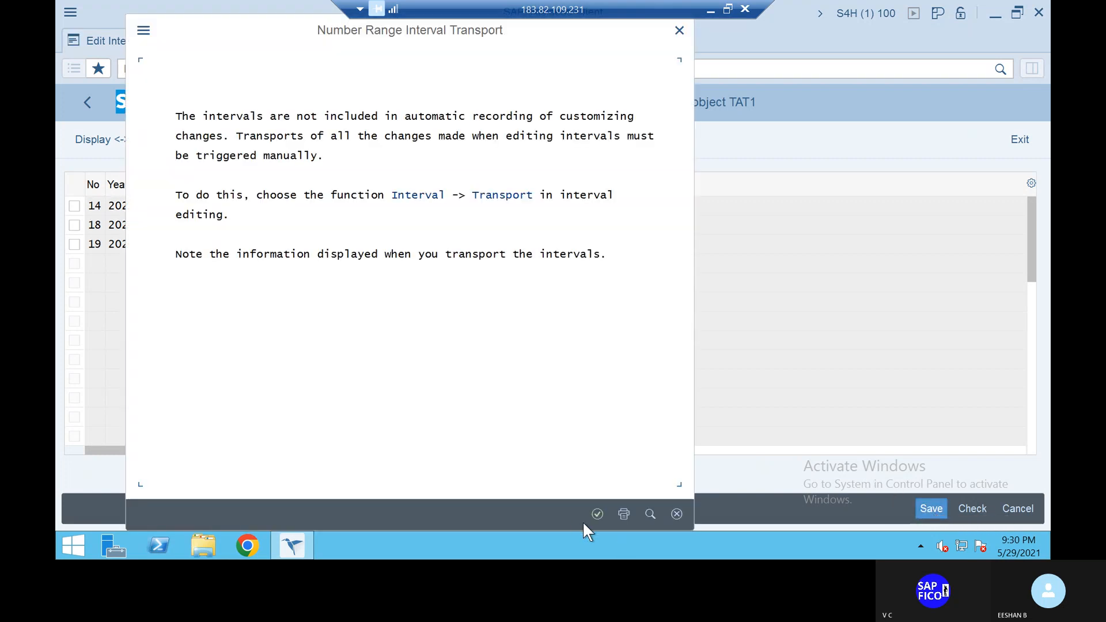
click(593, 512)
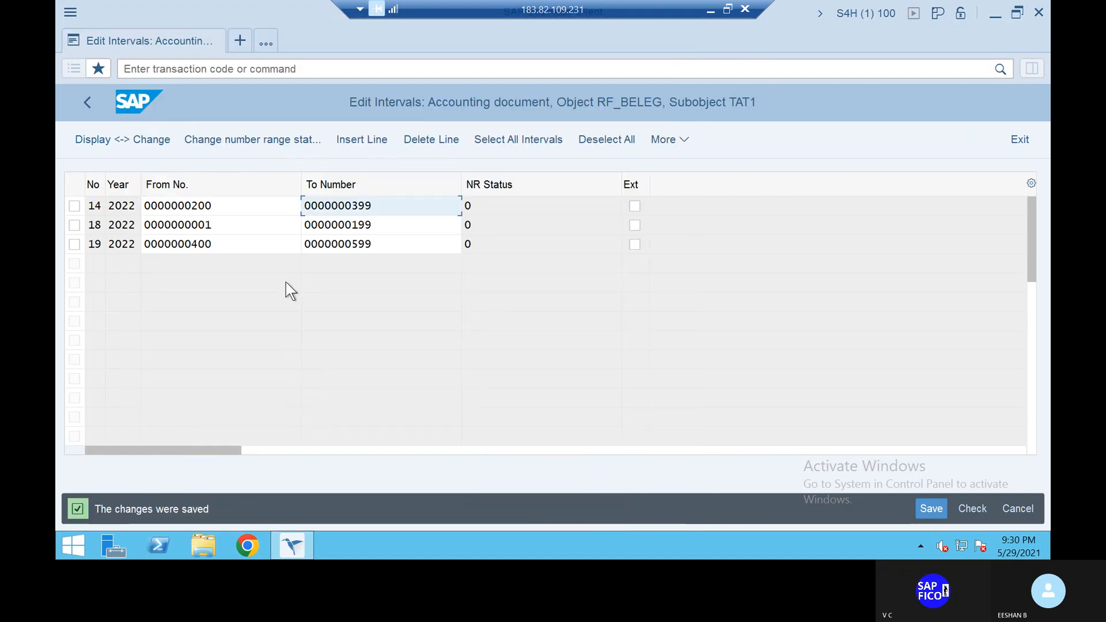
Return to the document types overview, select only KZ (Vendor payment) and open its details.
click(88, 103)
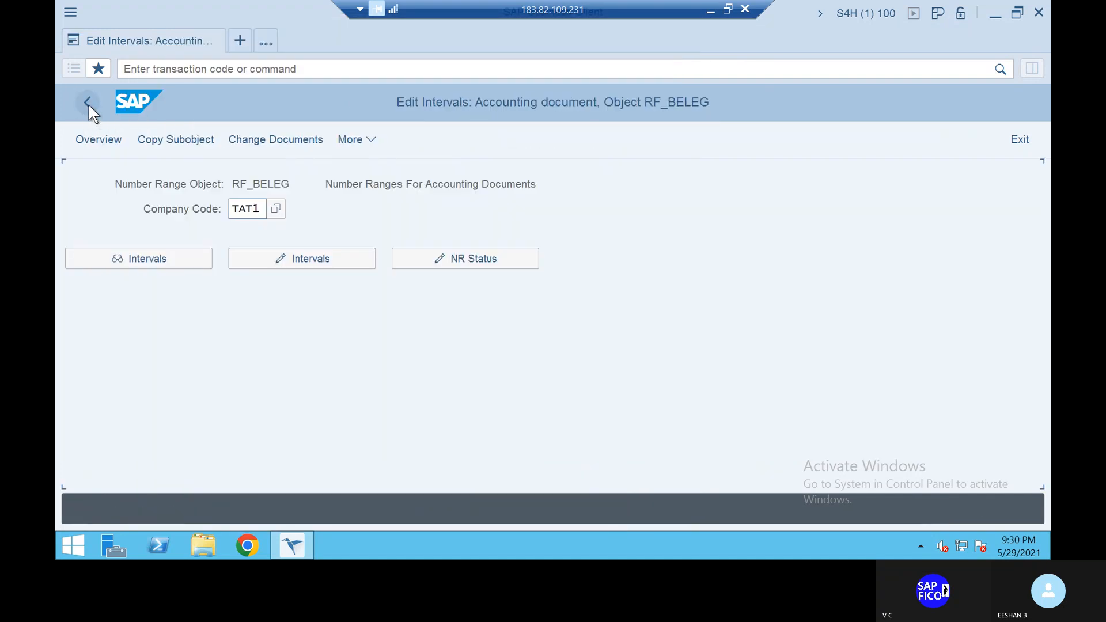
click(88, 104)
click(88, 104)
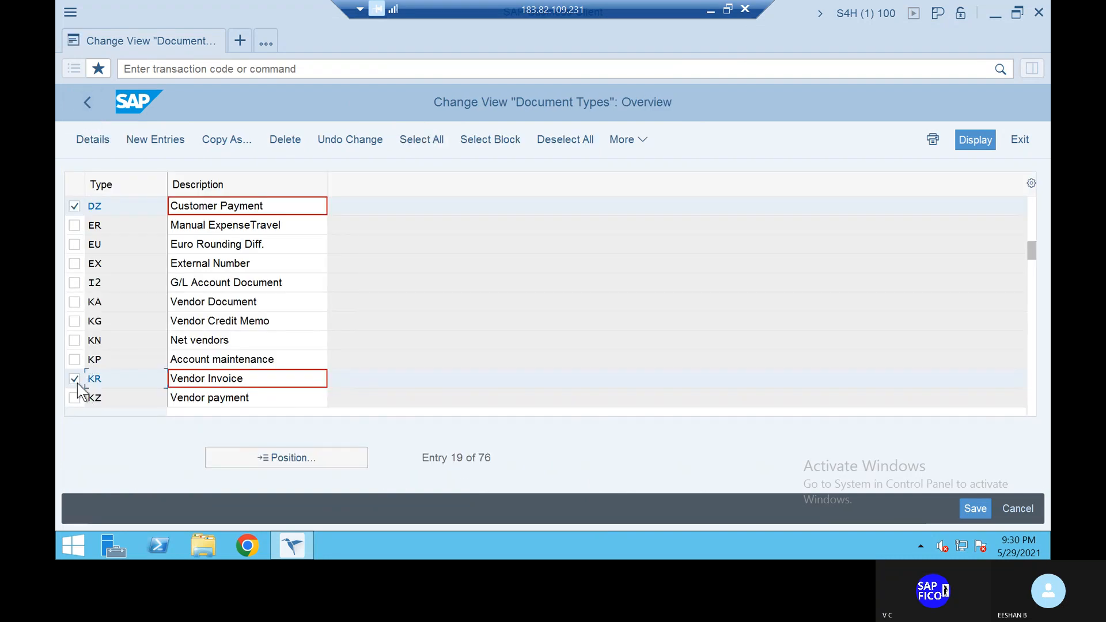
click(77, 398)
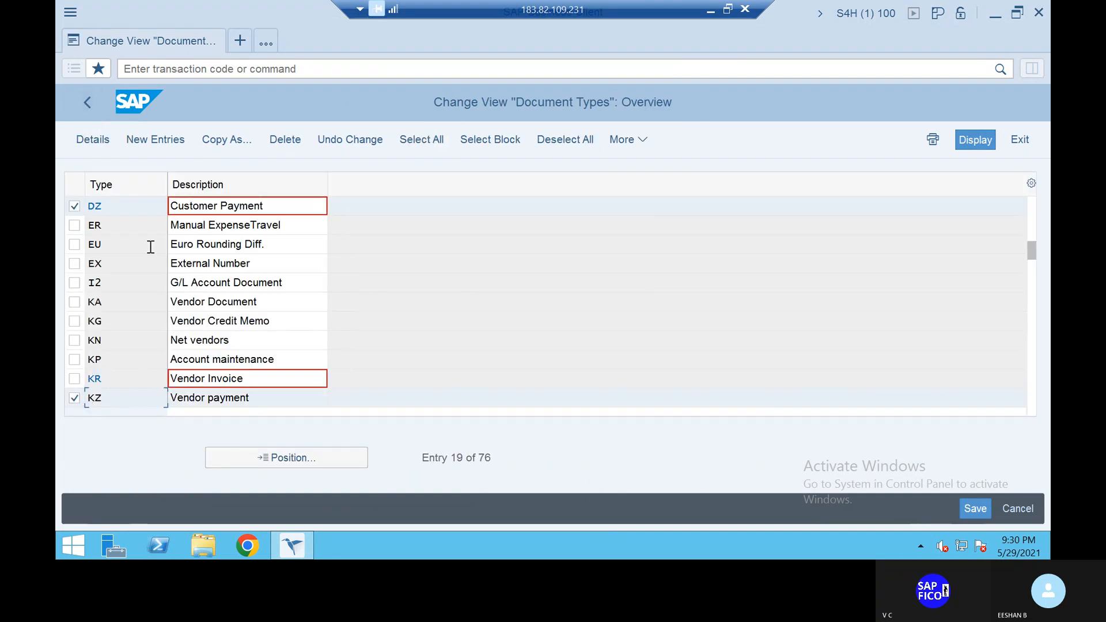
click(75, 206)
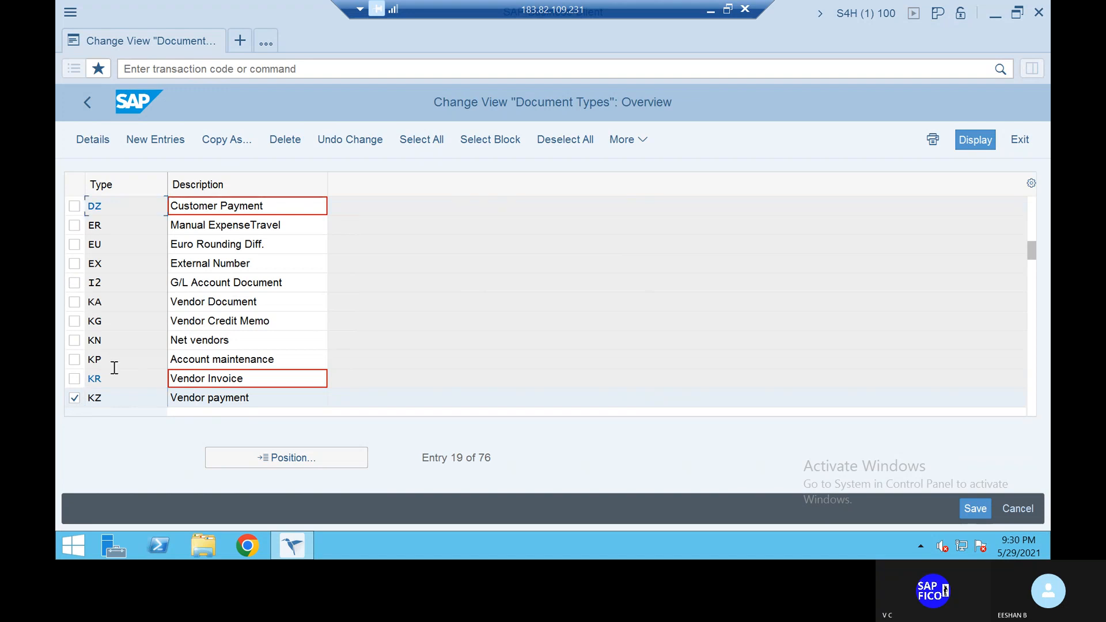
double_click(96, 401)
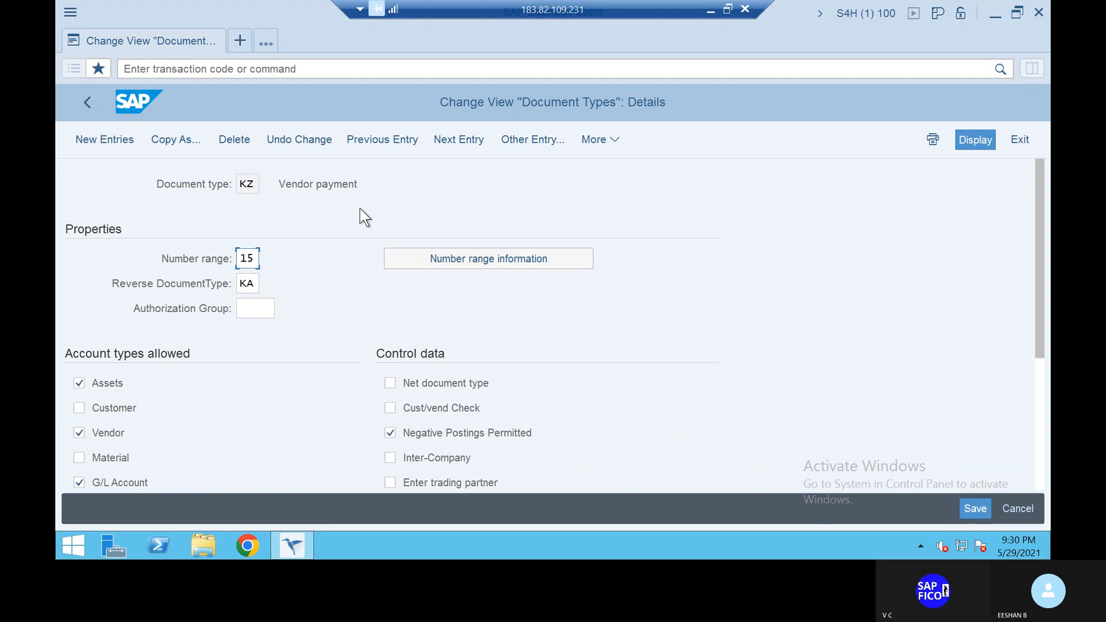
click(87, 102)
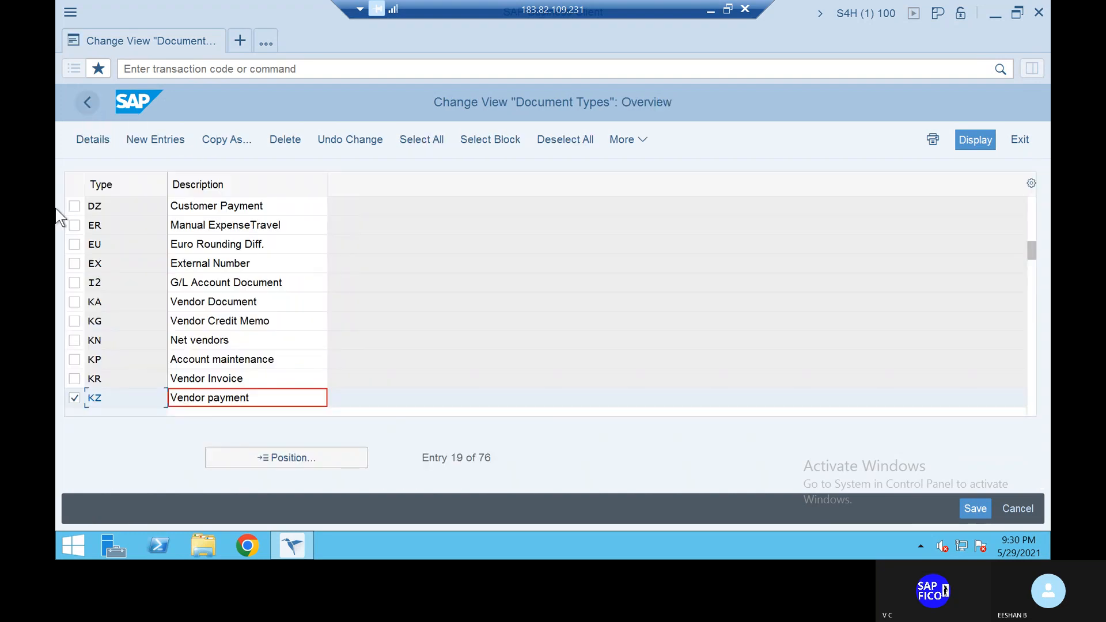
double_click(95, 399)
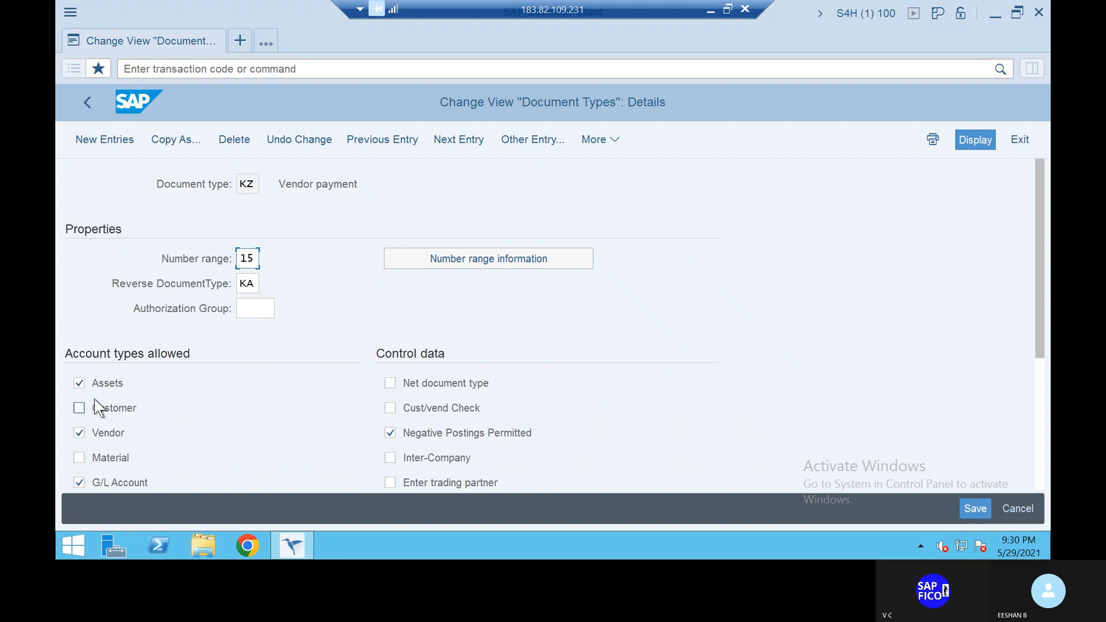
From the number range information of KZ, open the intervals of company code TAT1 for editing.
click(508, 260)
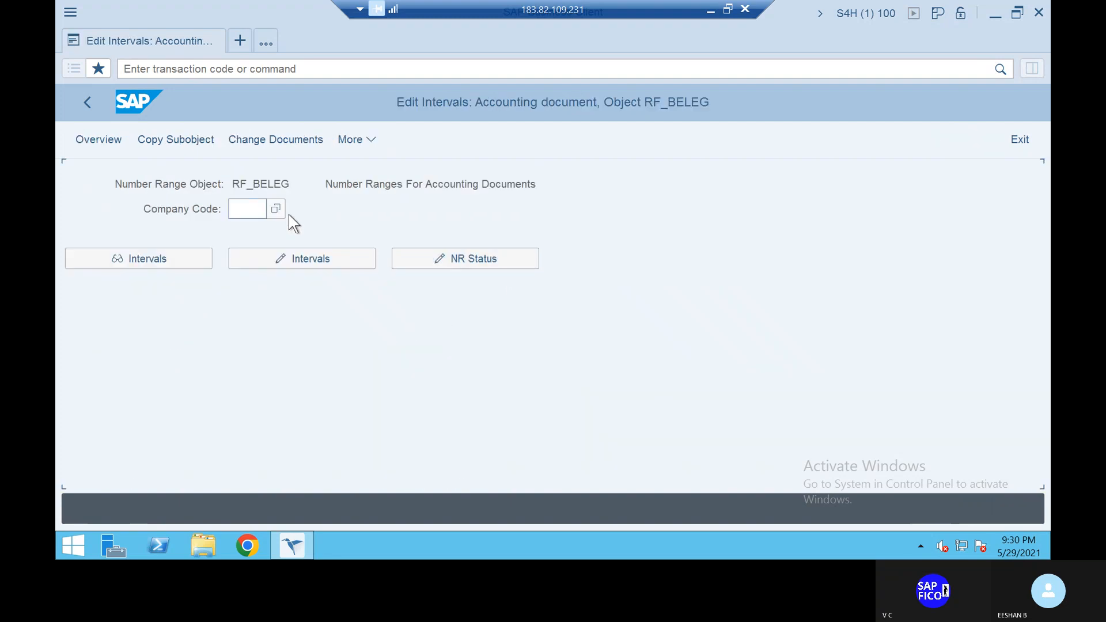
click(254, 213)
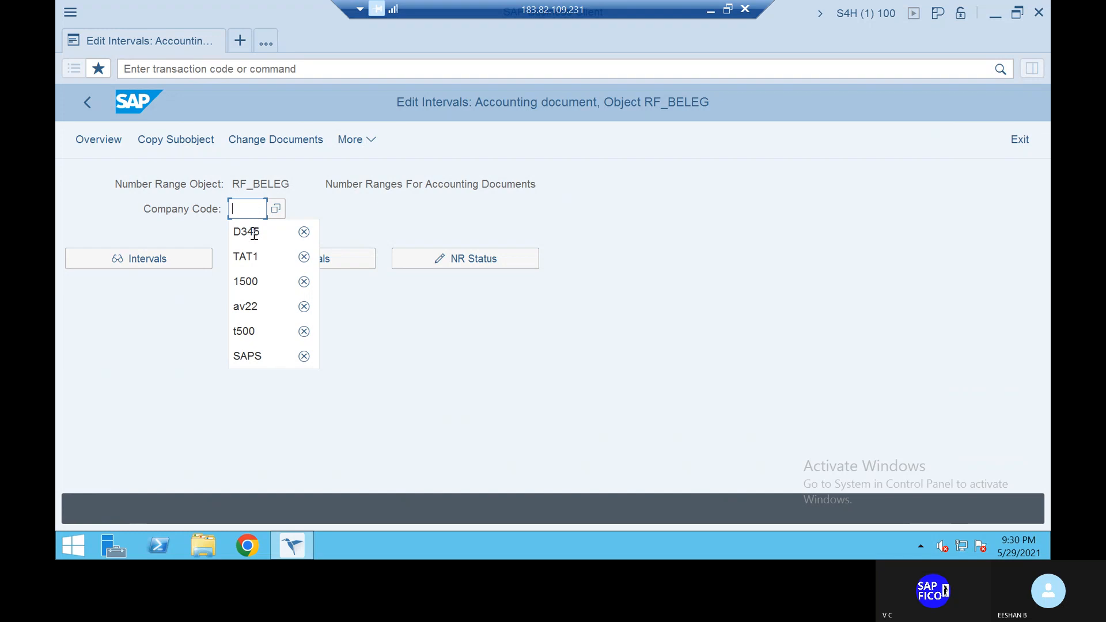
click(254, 256)
click(254, 257)
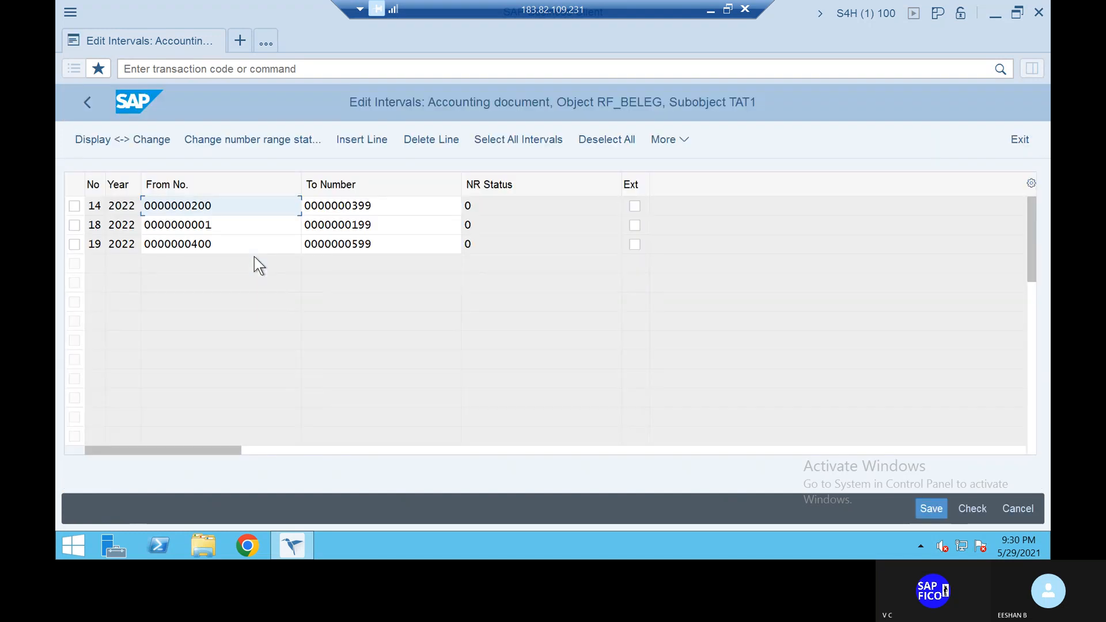
Add number range interval 15 for year 2022 from 600 to 799 and save it, accepting the transport notice.
click(361, 139)
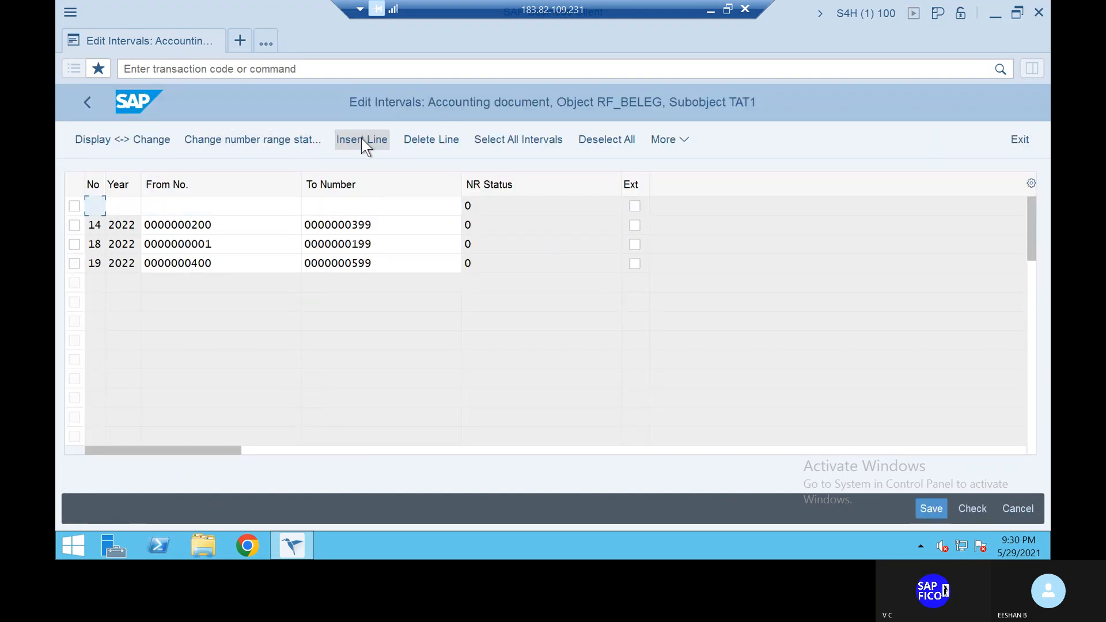
text(15)
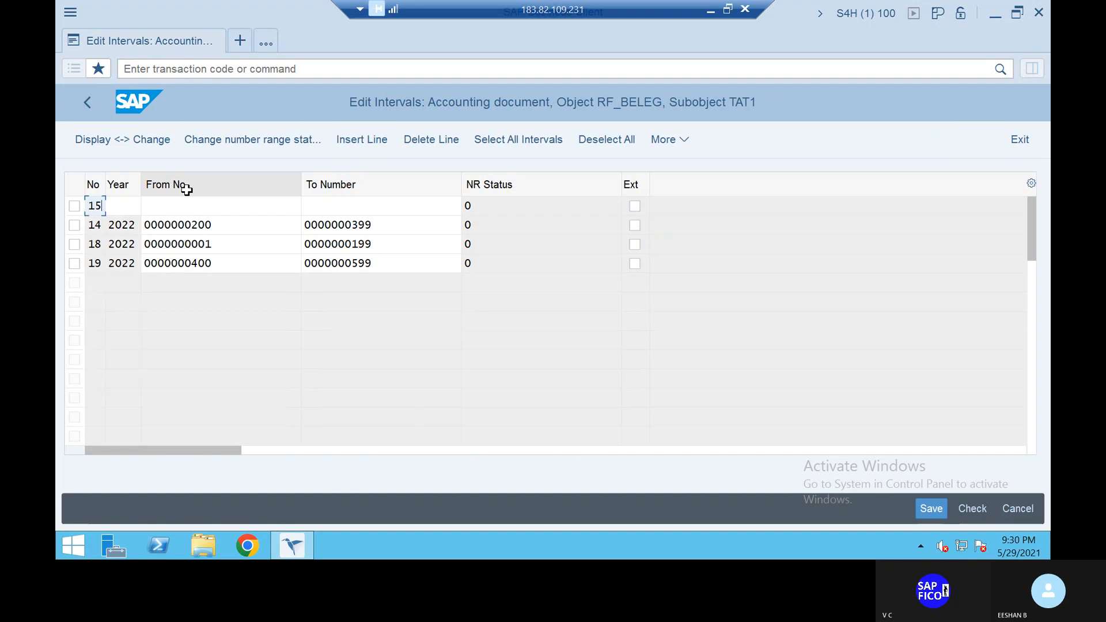
click(131, 207)
click(132, 210)
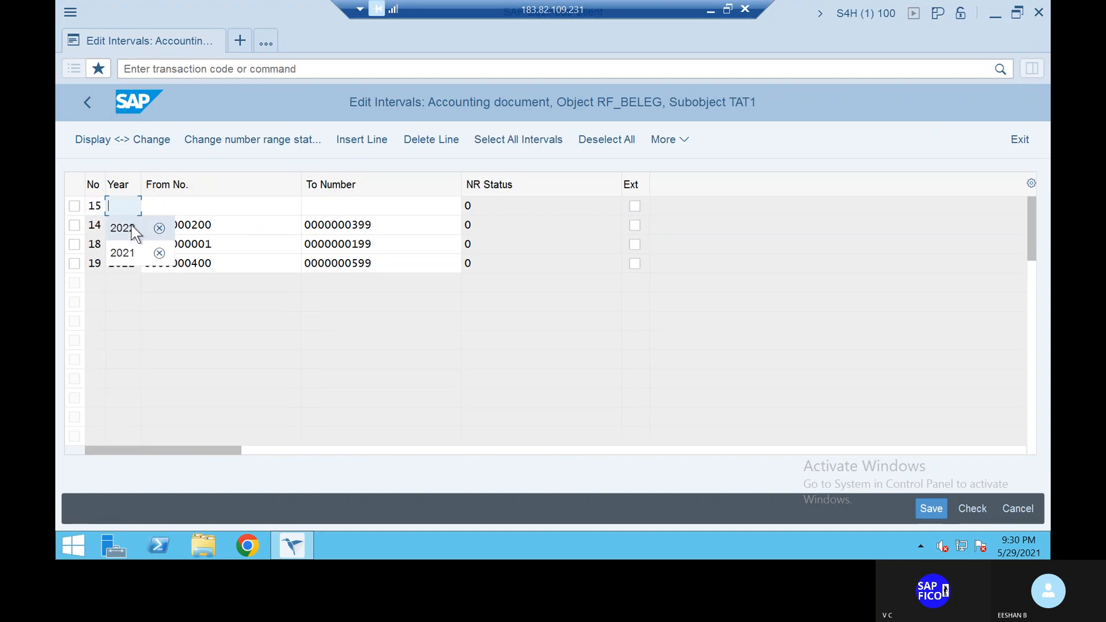
click(133, 225)
click(205, 206)
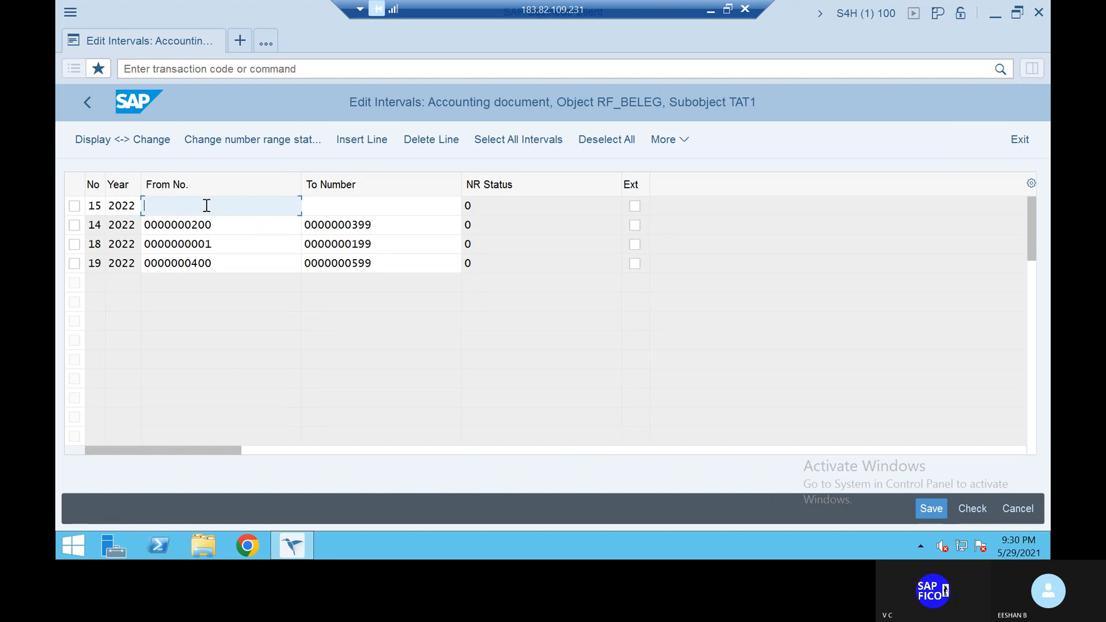
text(600)
click(327, 201)
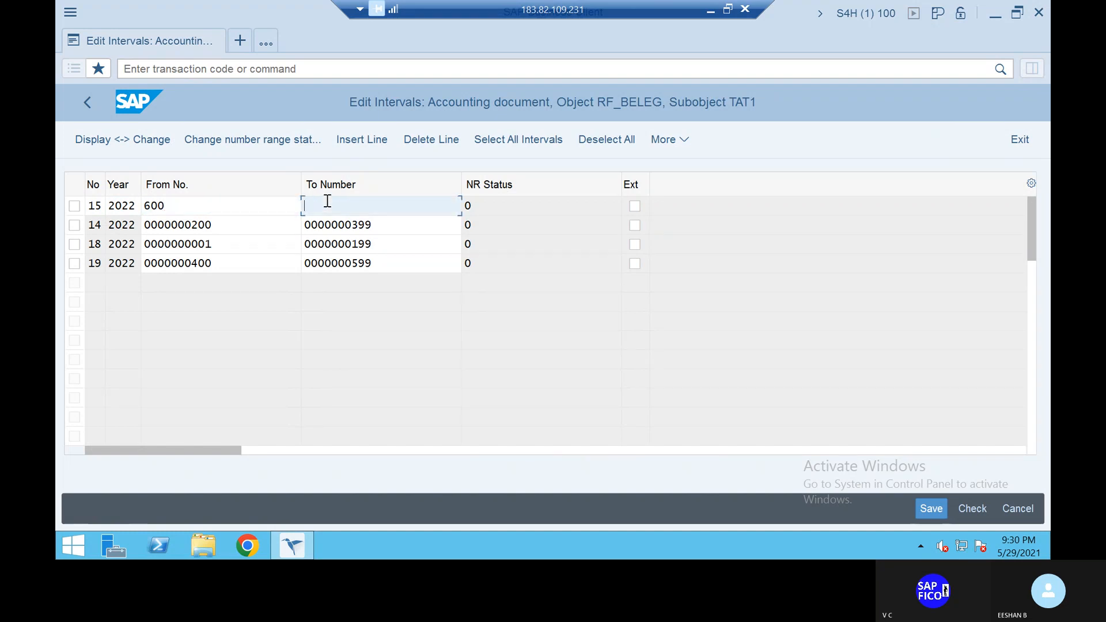
text(799)
key(Return)
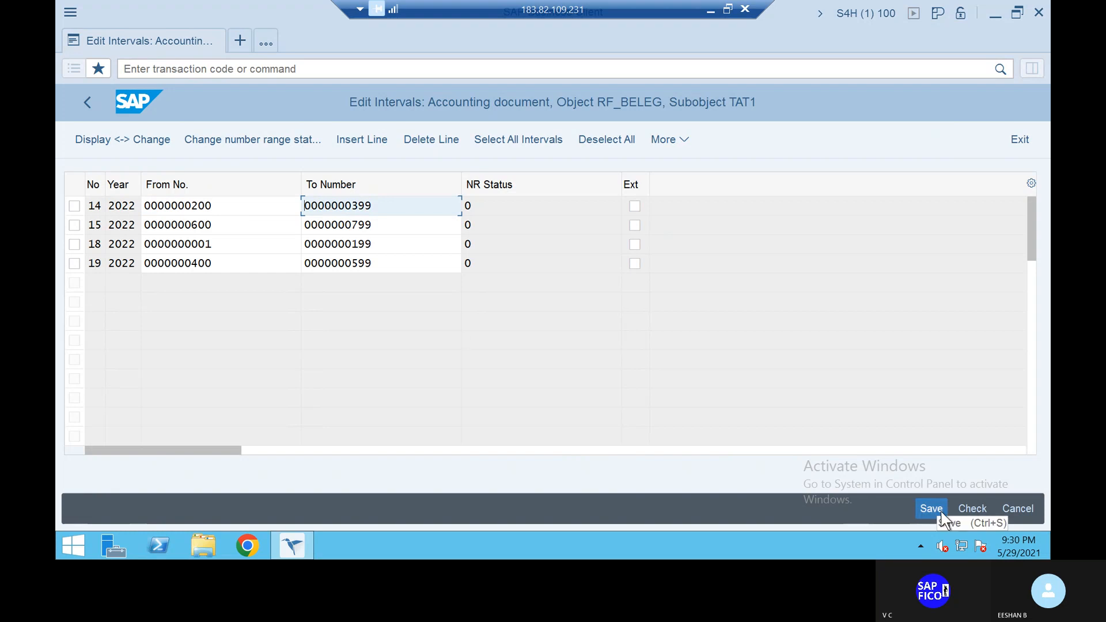
click(930, 509)
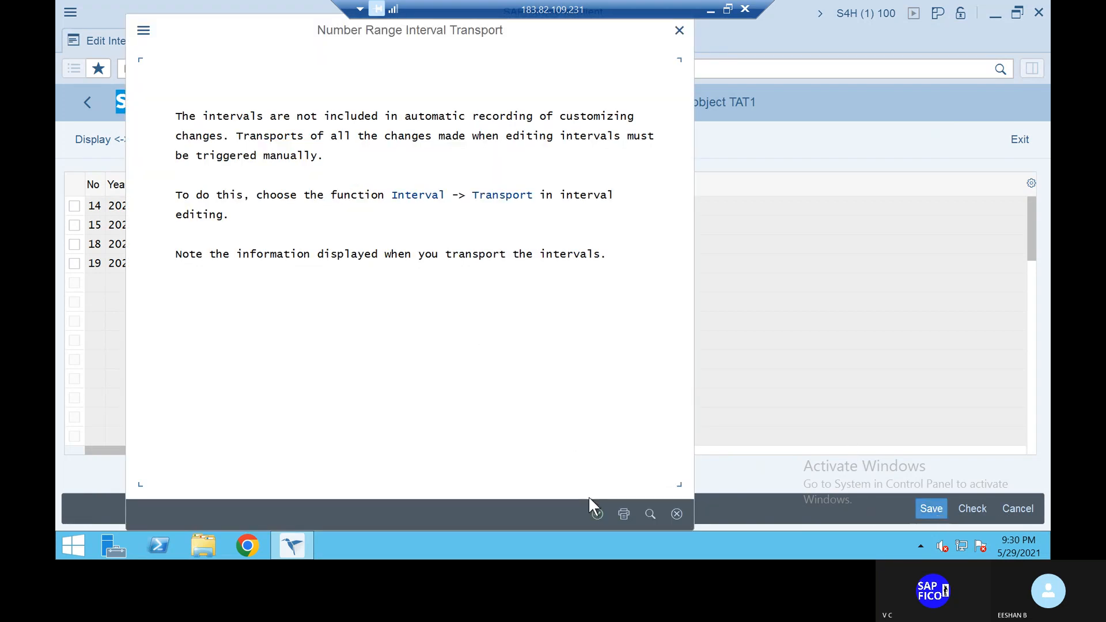
click(596, 513)
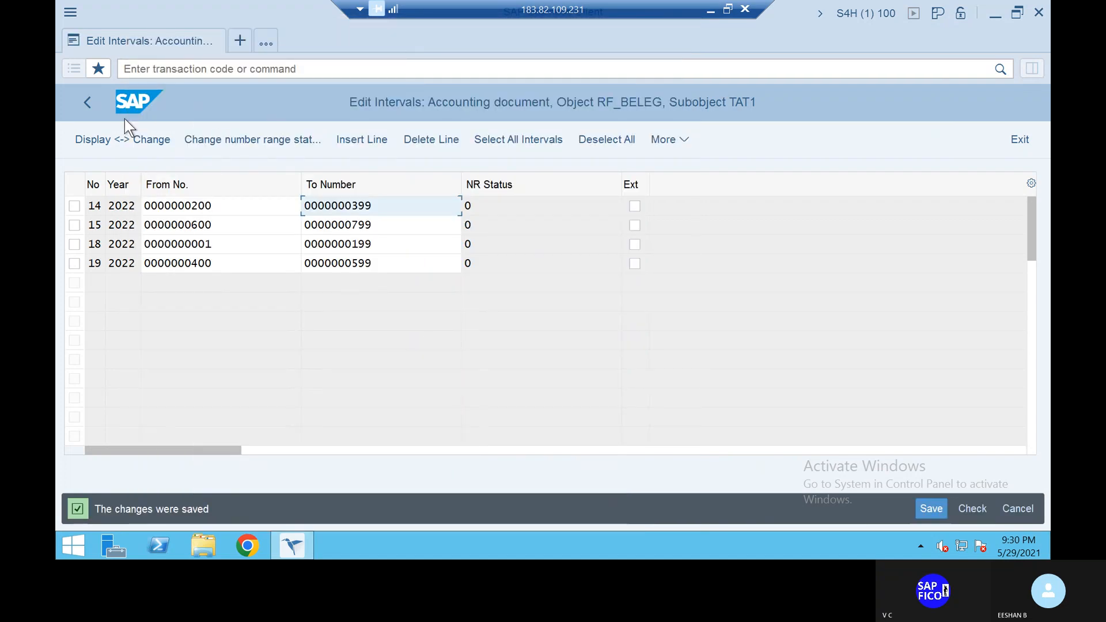
Go back to the document types overview and open the details of document type SA (G/L Account Document).
click(87, 103)
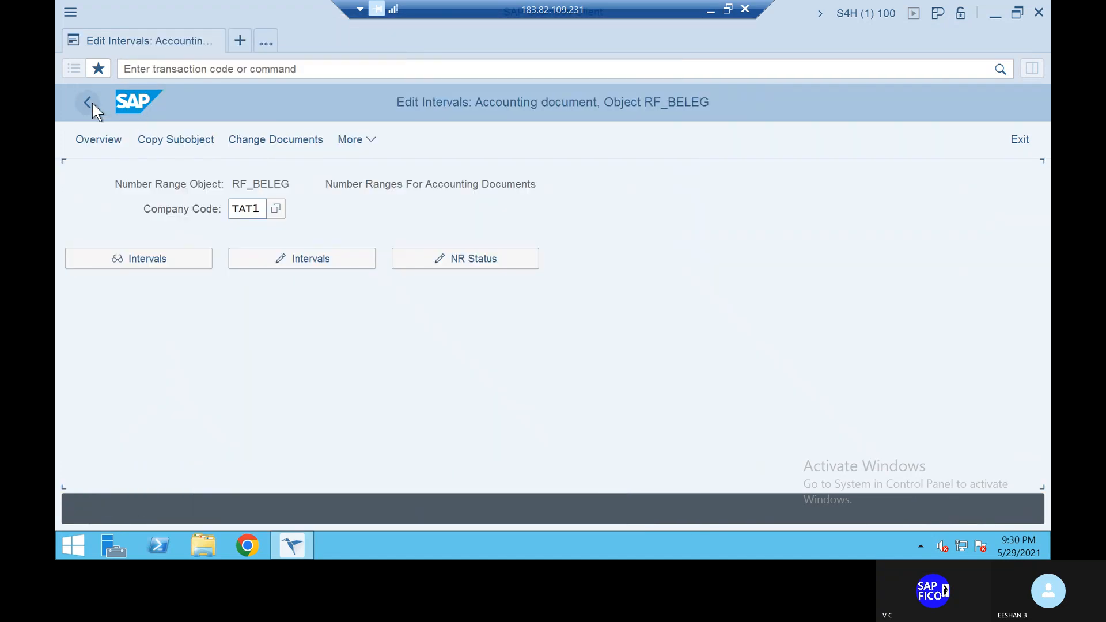
click(92, 103)
click(92, 103)
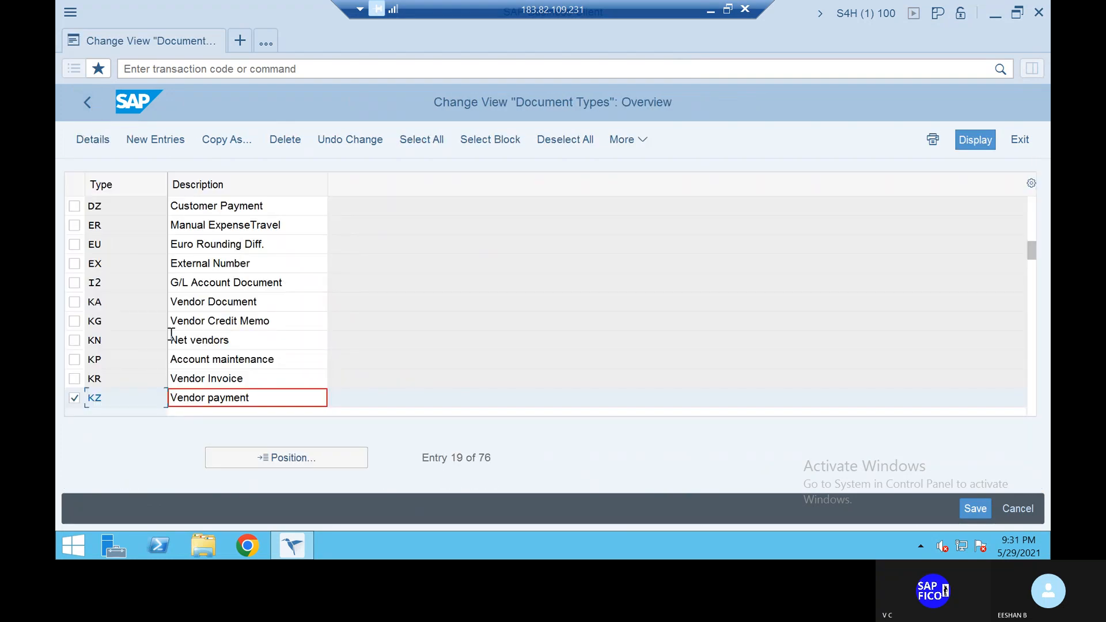
scroll(171, 334, down, 4)
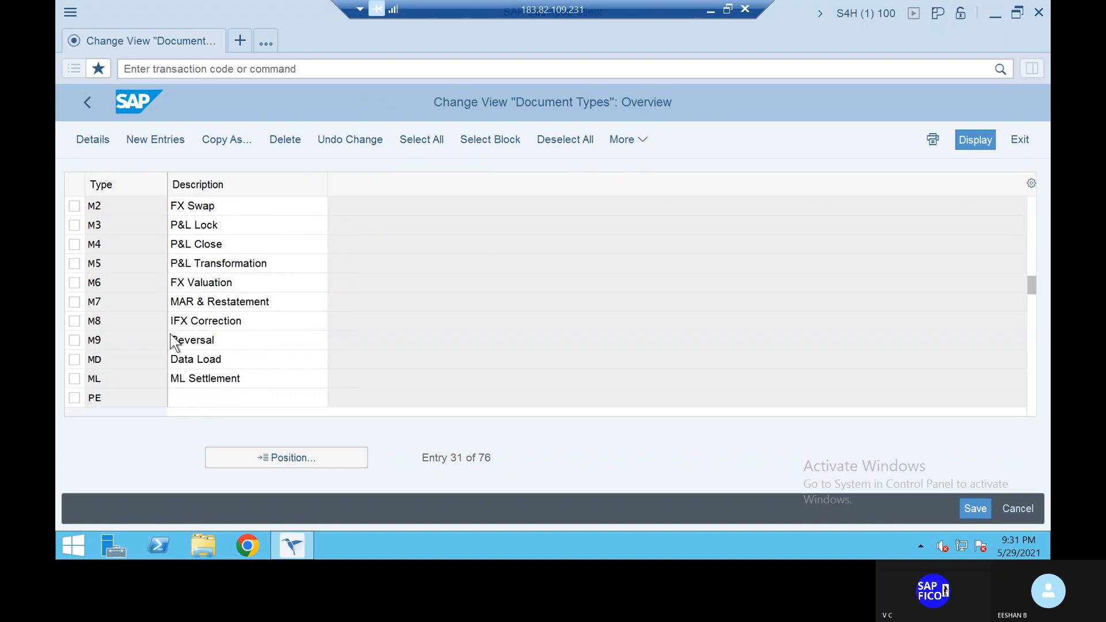
scroll(173, 338, down, 4)
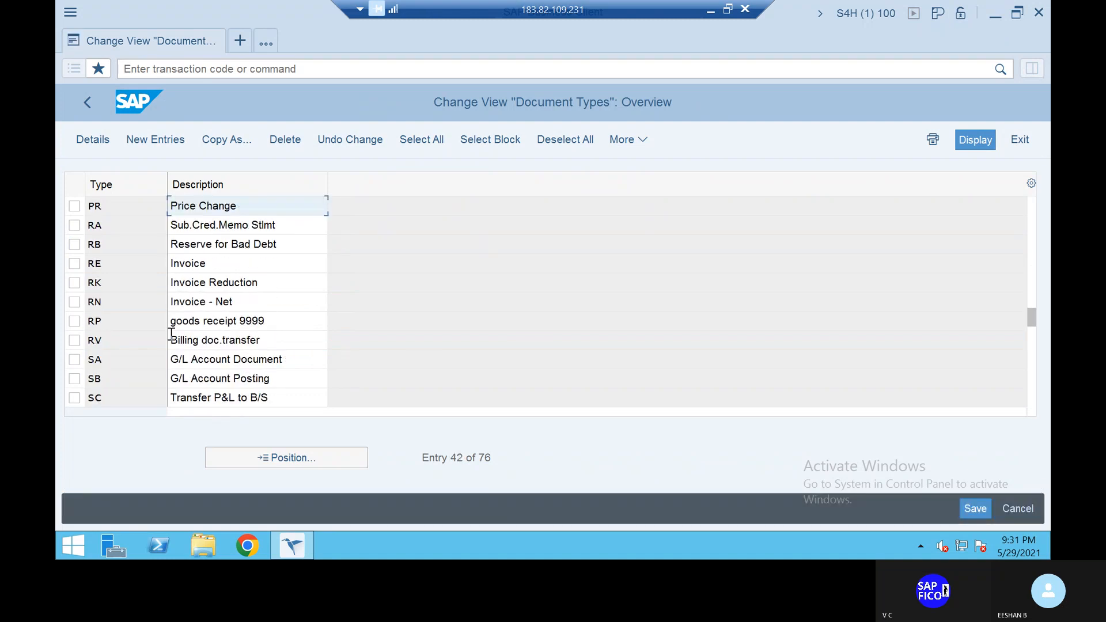
click(78, 360)
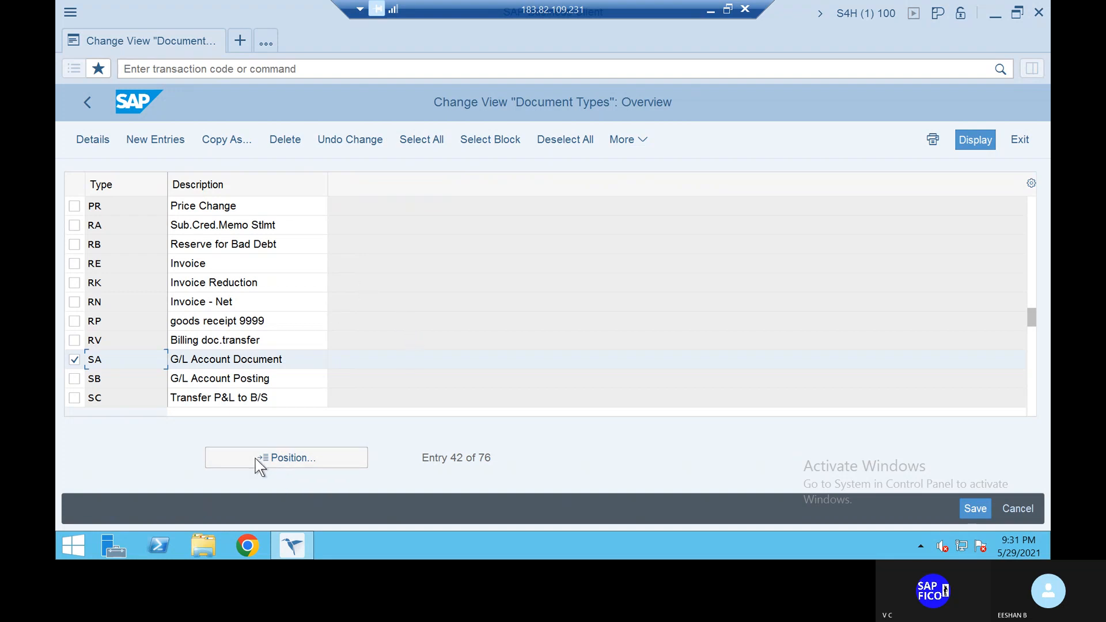
double_click(91, 362)
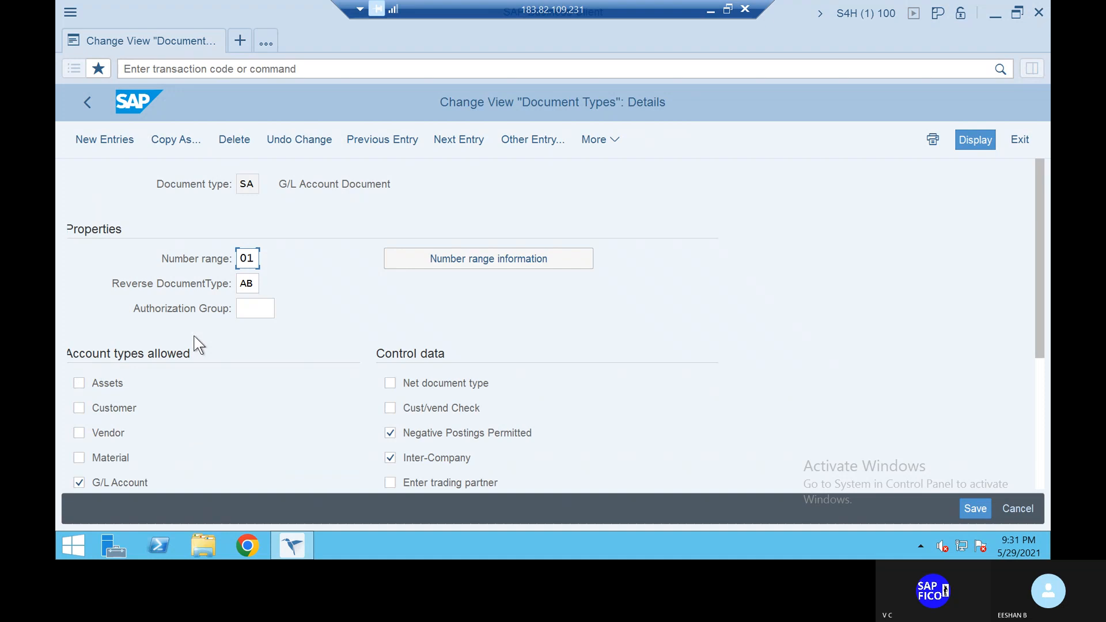
From the number range information of SA, open the intervals of company code TAT1 for editing.
click(500, 259)
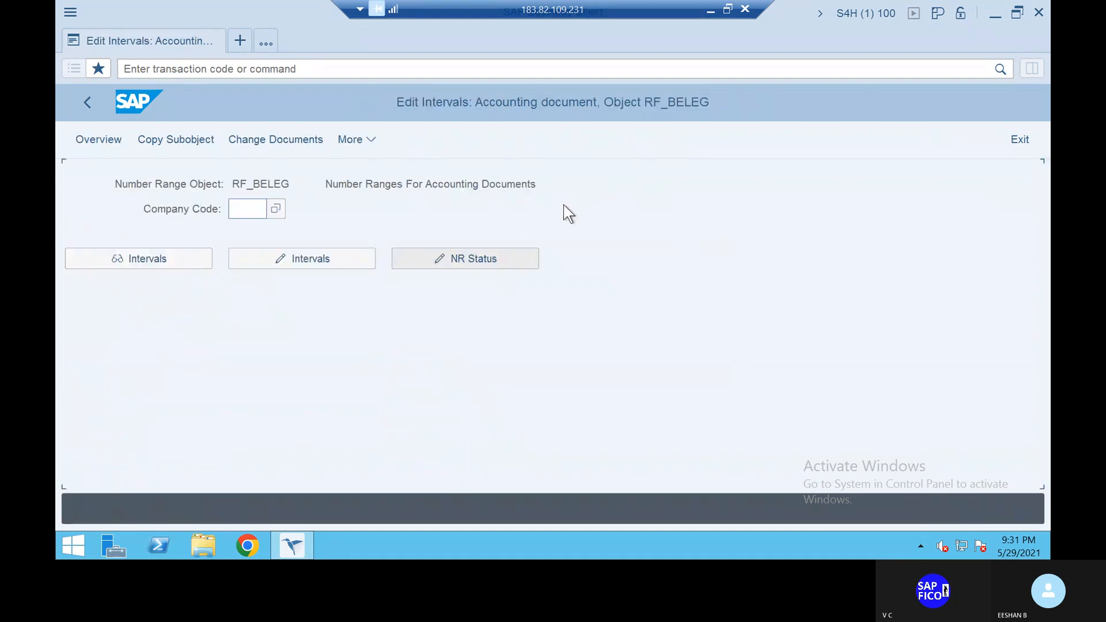
click(249, 212)
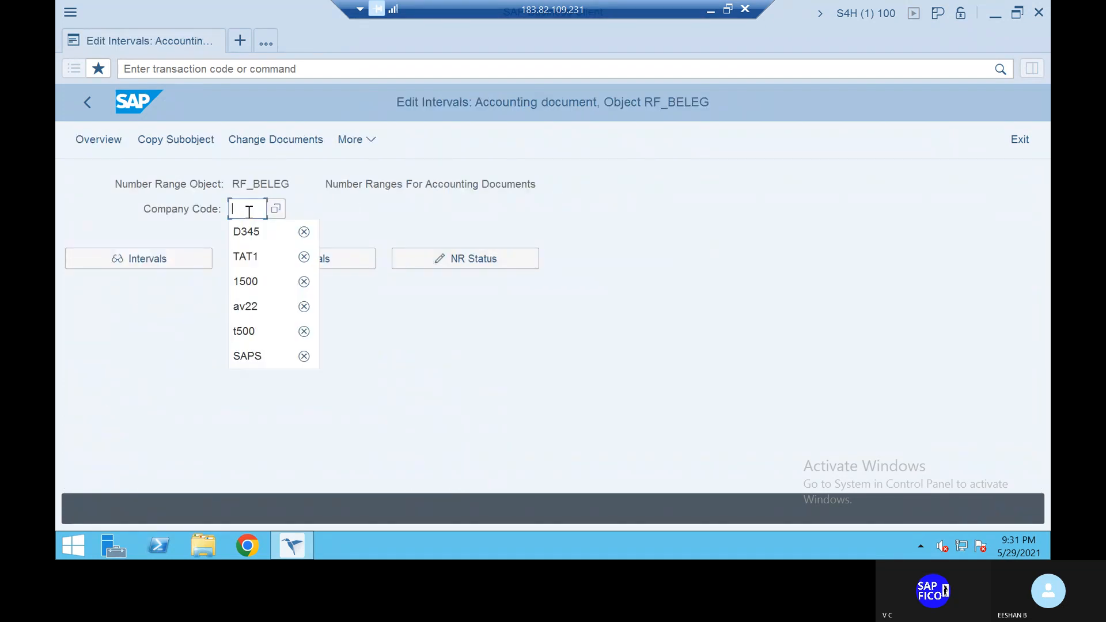
click(254, 257)
click(302, 265)
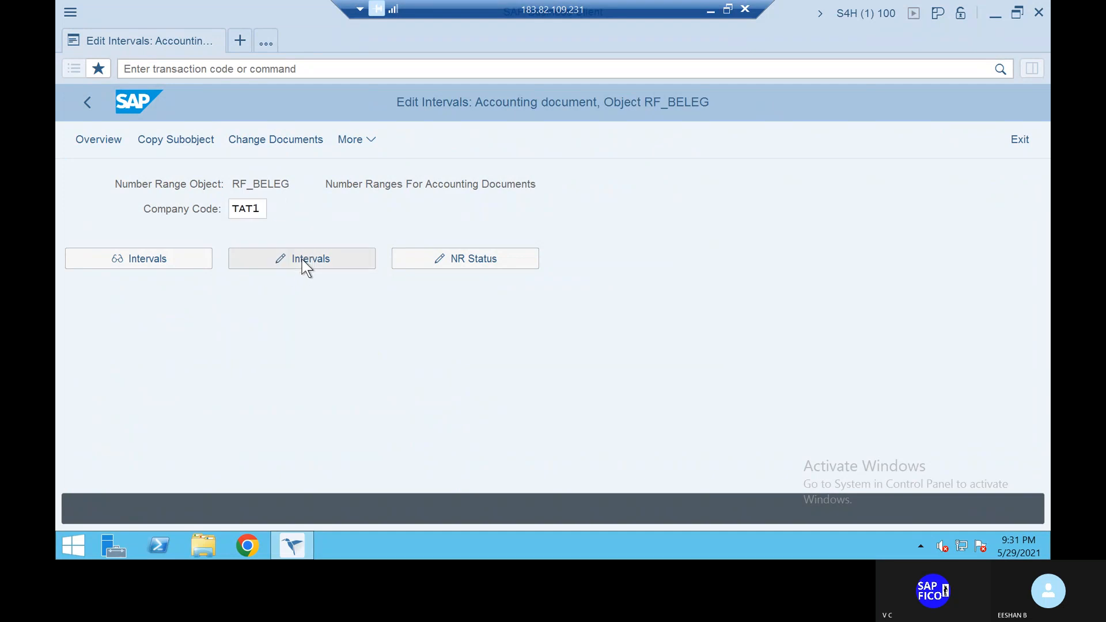
Insert number range interval 01 for year 2022 from 600 to 799 for company code TAT1 and try to save it.
click(342, 257)
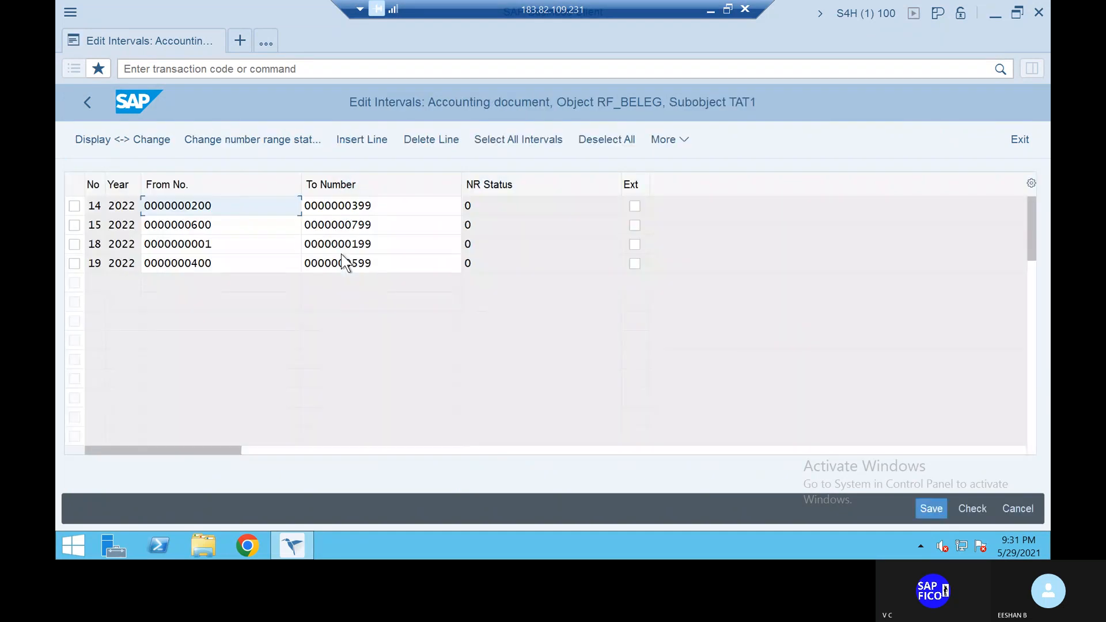
click(357, 139)
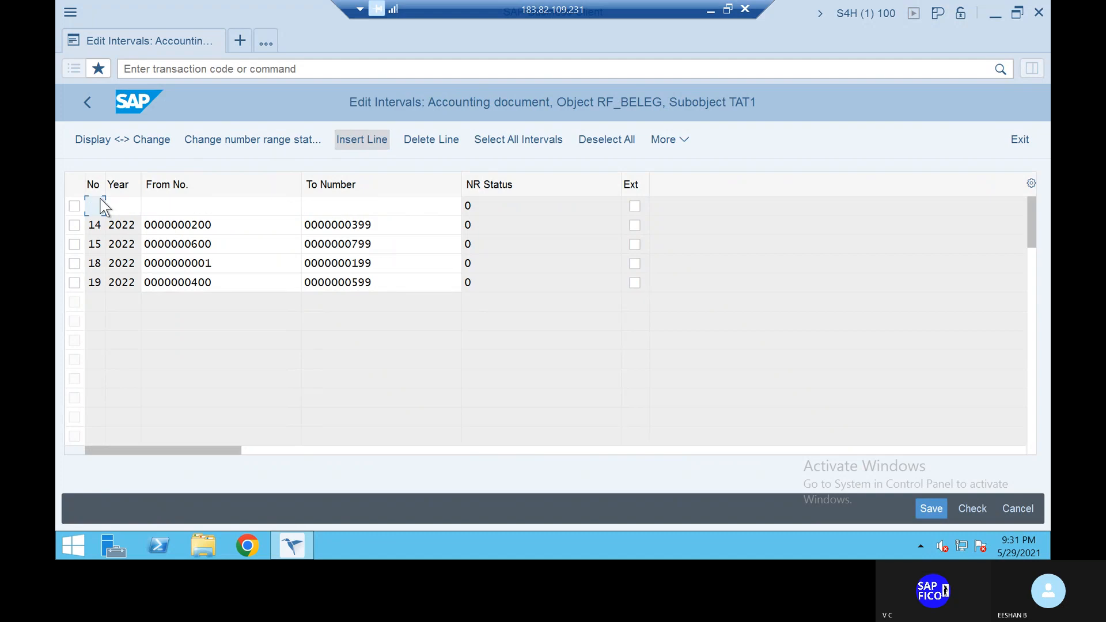
text(01)
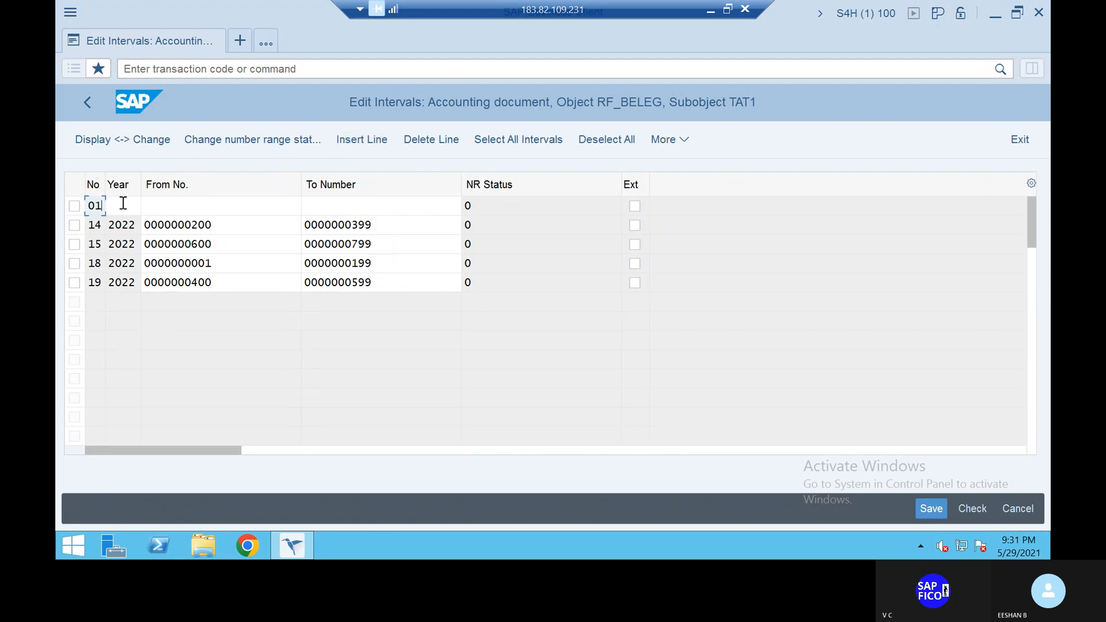
click(126, 205)
text(202)
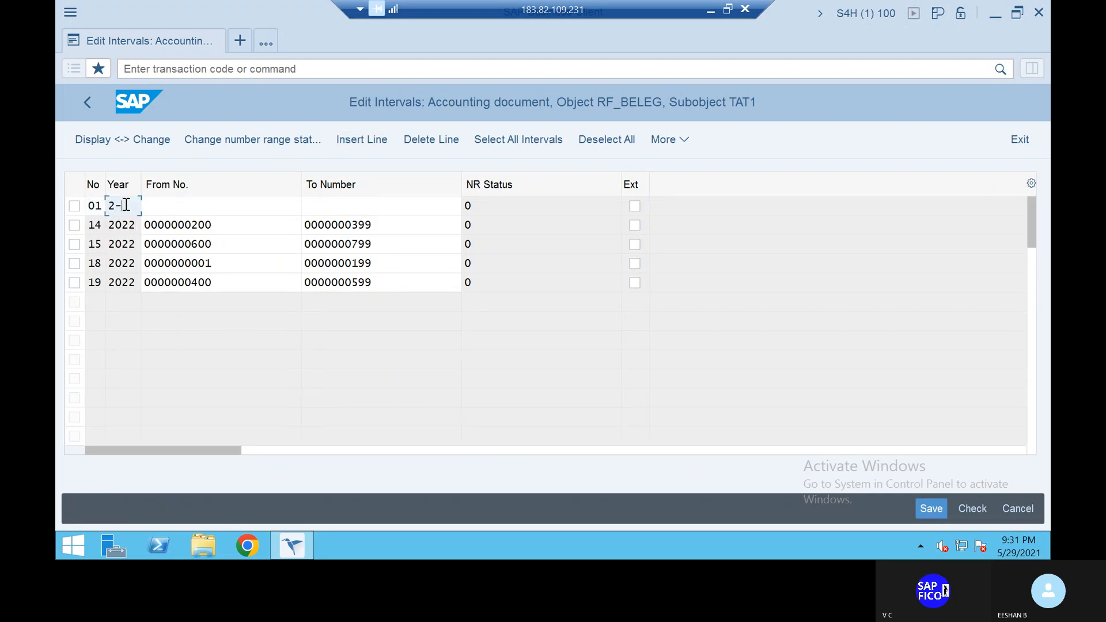
text(2)
click(170, 205)
text(600)
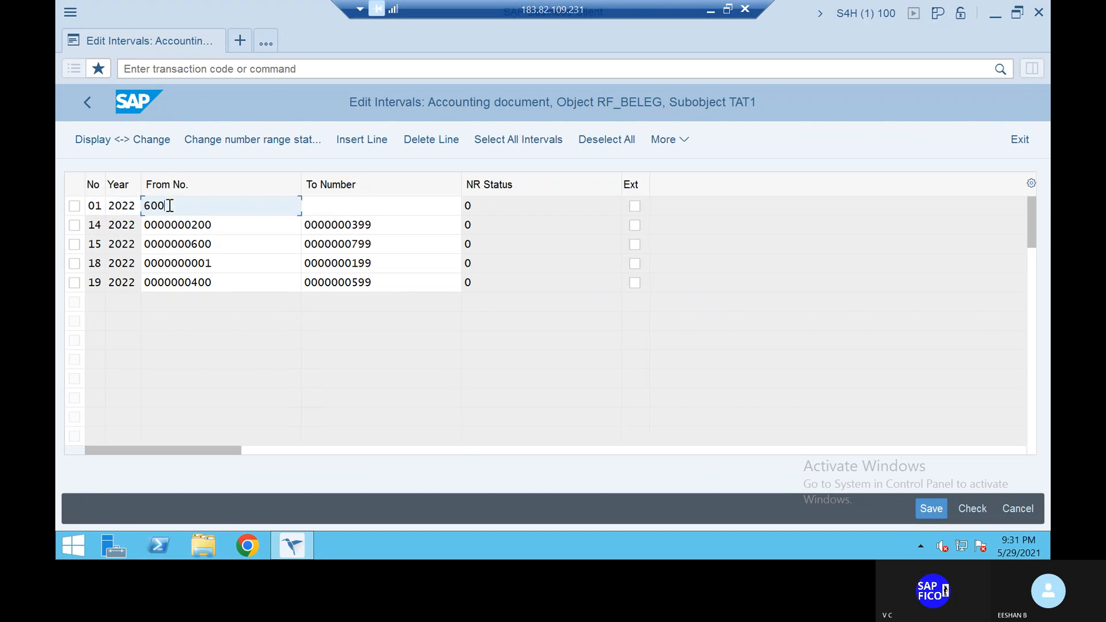
click(339, 209)
text(799)
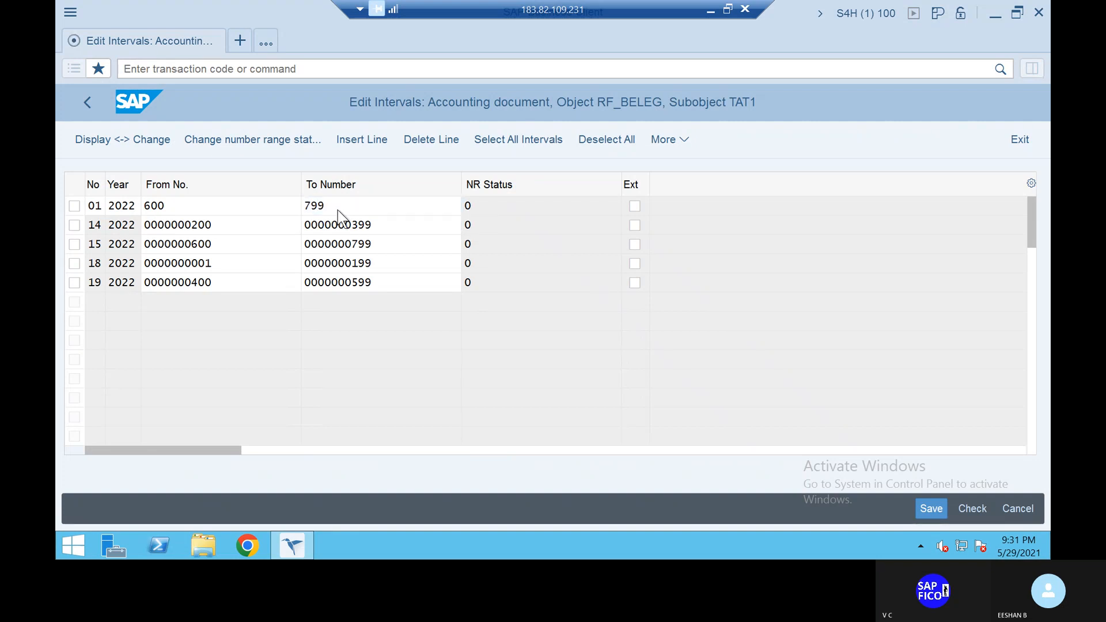
key(Return)
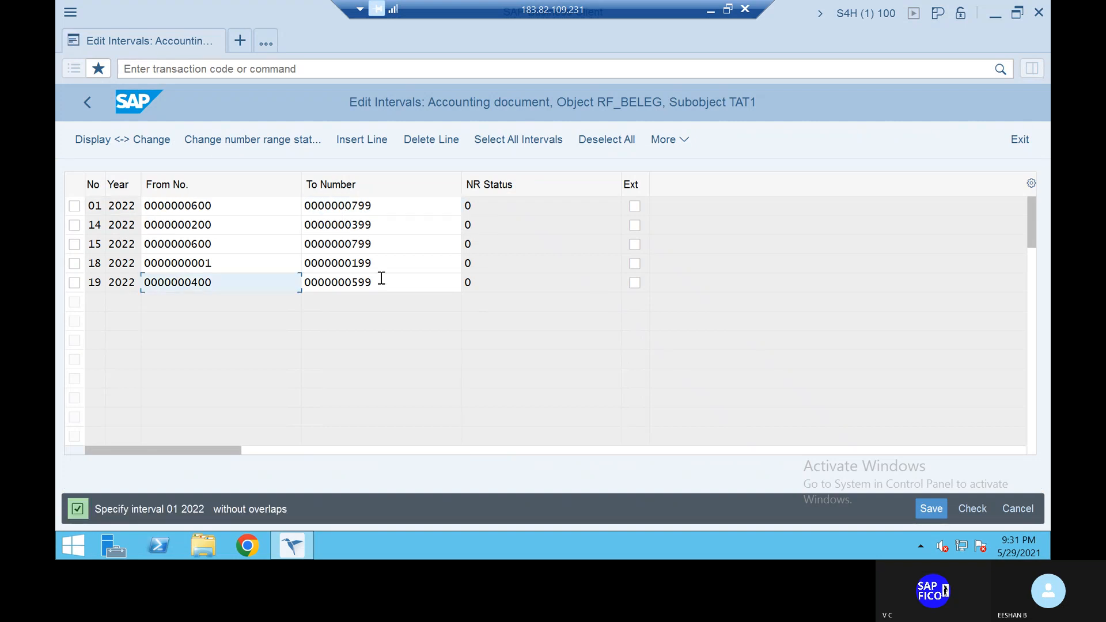
click(929, 509)
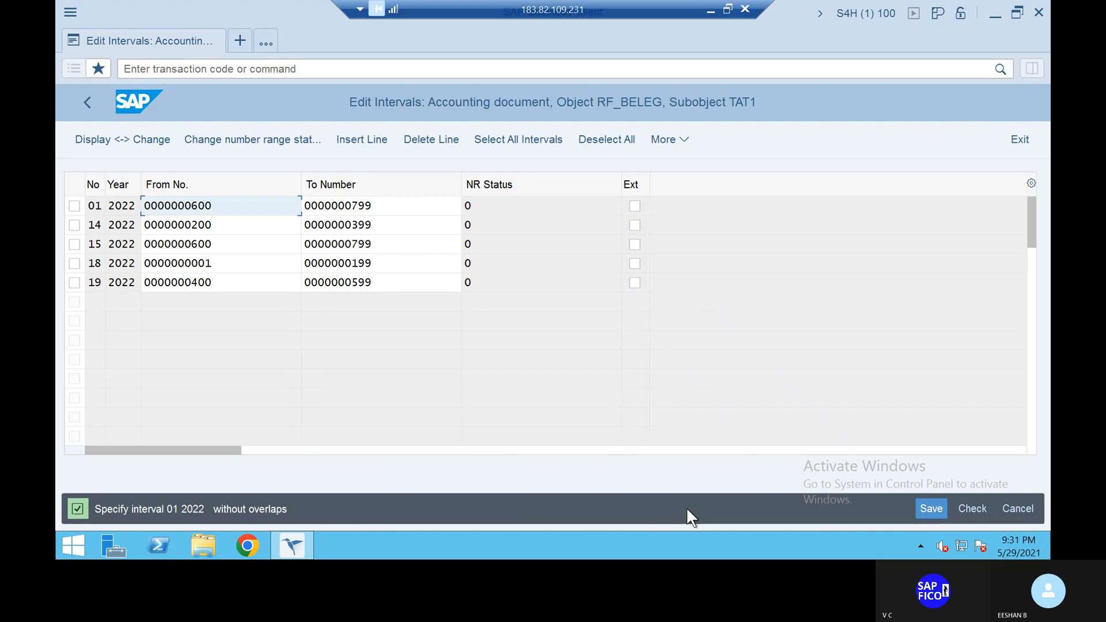
click(929, 512)
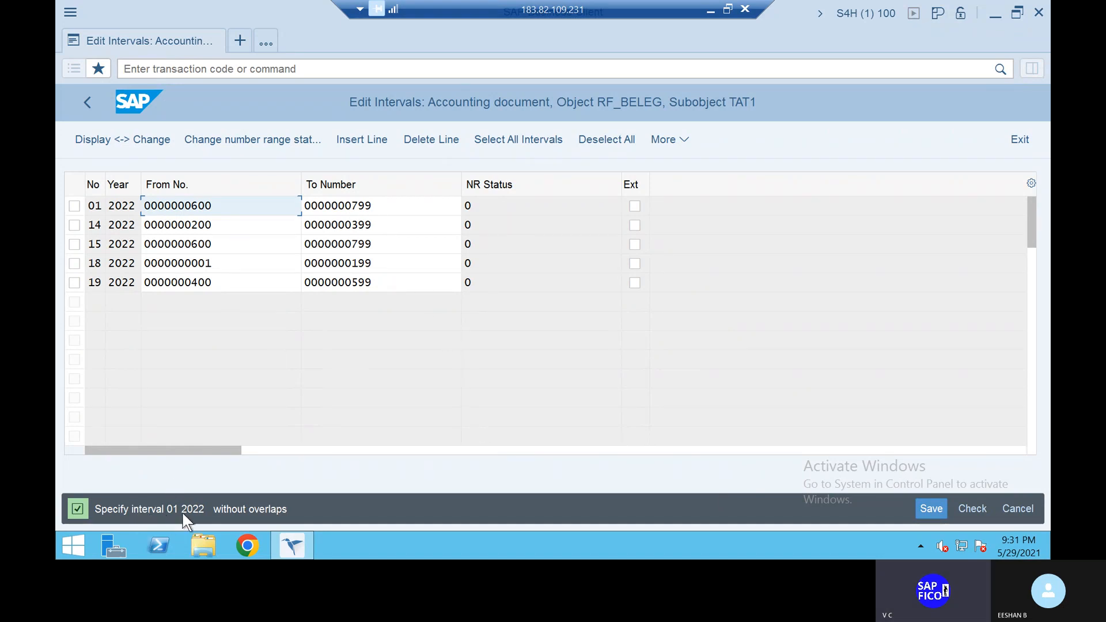
Try to save interval 01 of 2022 with its upper limit set to 800.
click(392, 209)
key(BackSpace)
key(BackSpace)
key(BackSpace)
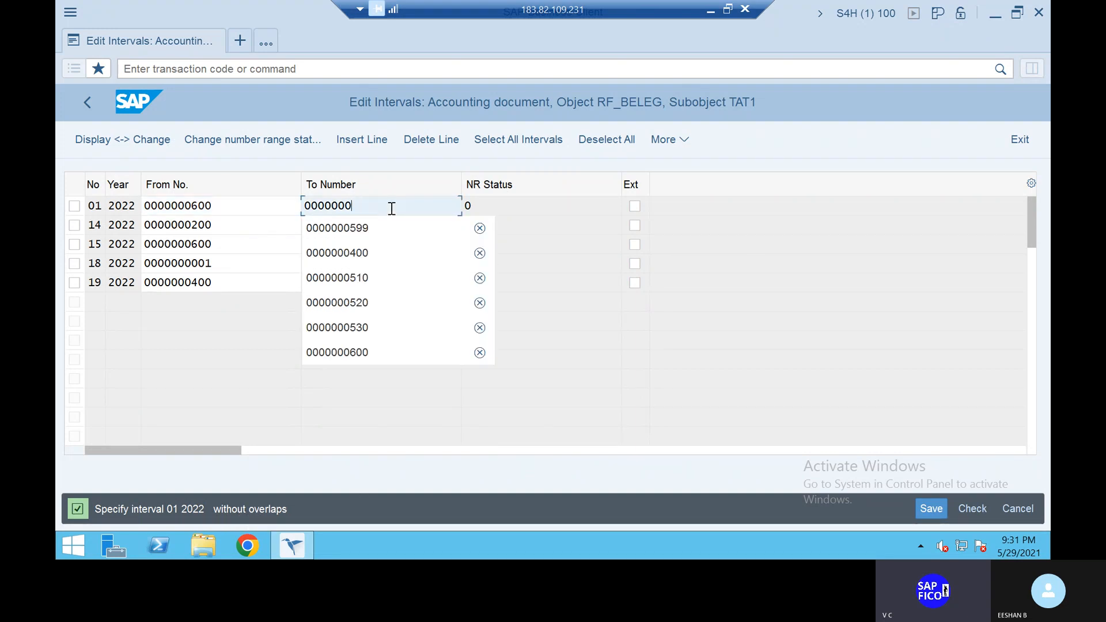
key(BackSpace)
key(BackSpace)
key(BackSpace)
key(BackSpace)
key(BackSpace)
key(BackSpace)
key(BackSpace)
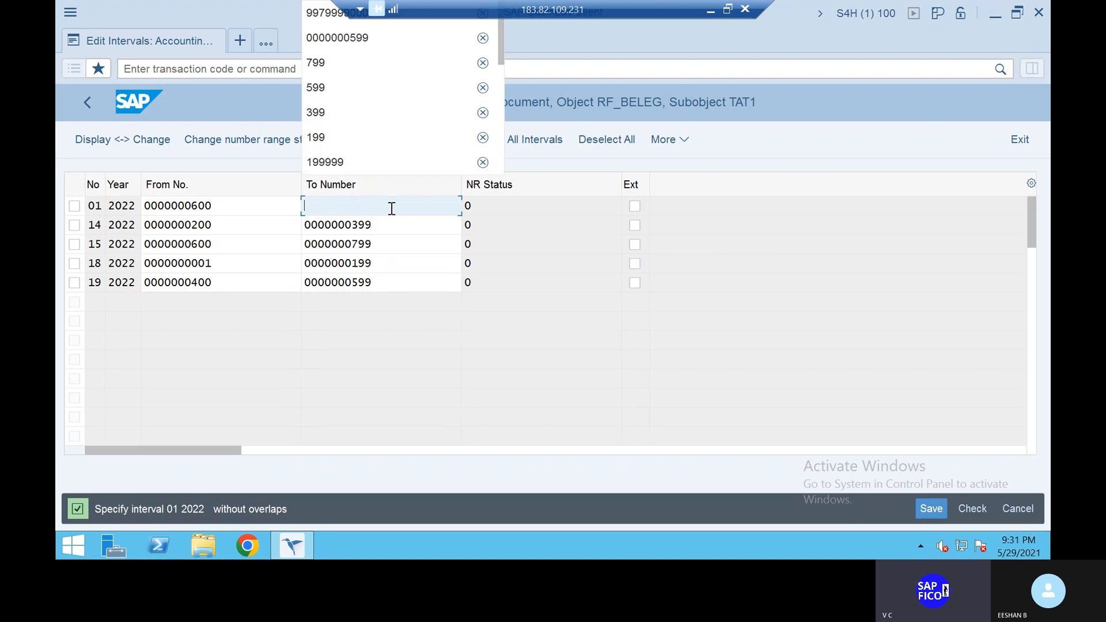
text(800)
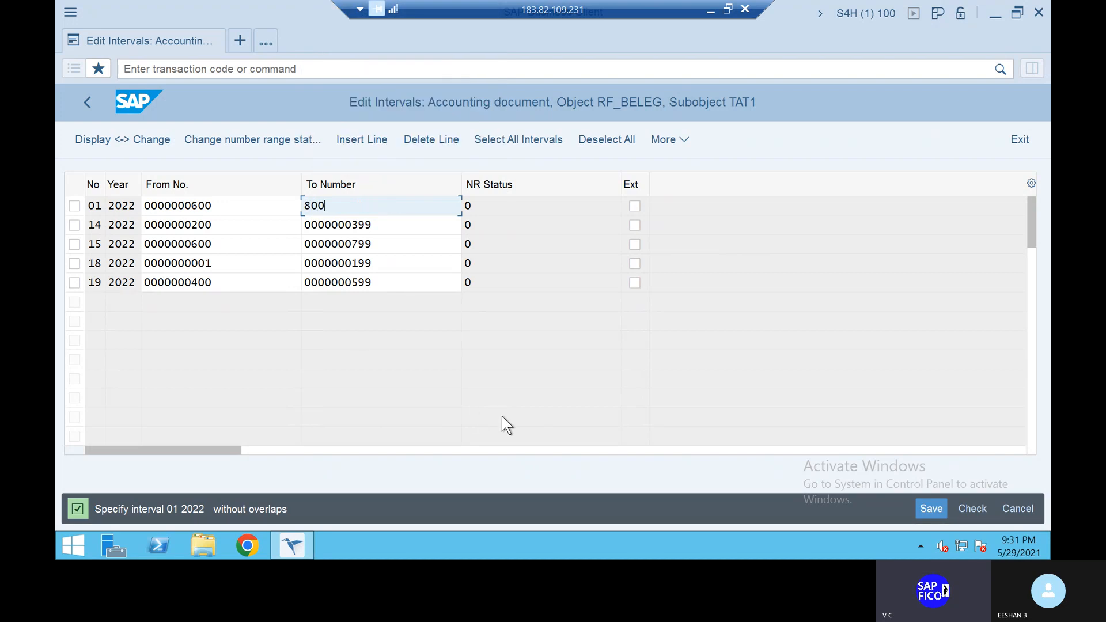
click(931, 508)
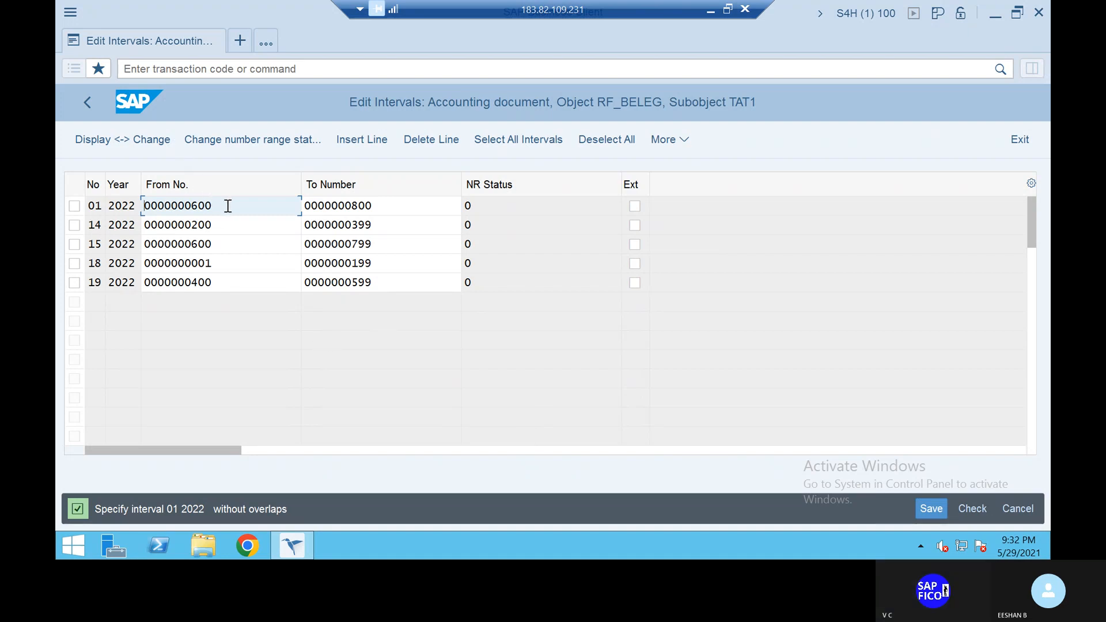
Set interval 01 of 2022 to run from 800 to 999 and save it, accepting the transport notice.
key(BackSpace)
key(BackSpace)
key(BackSpace)
key(BackSpace)
key(BackSpace)
key(BackSpace)
key(BackSpace)
key(BackSpace)
key(BackSpace)
key(BackSpace)
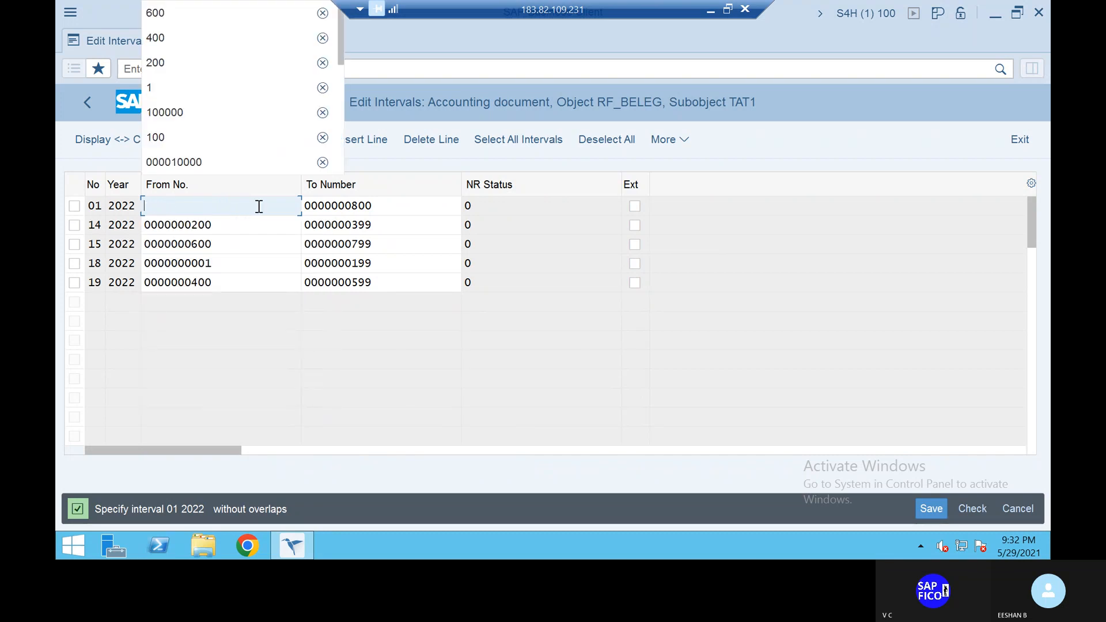
text(800)
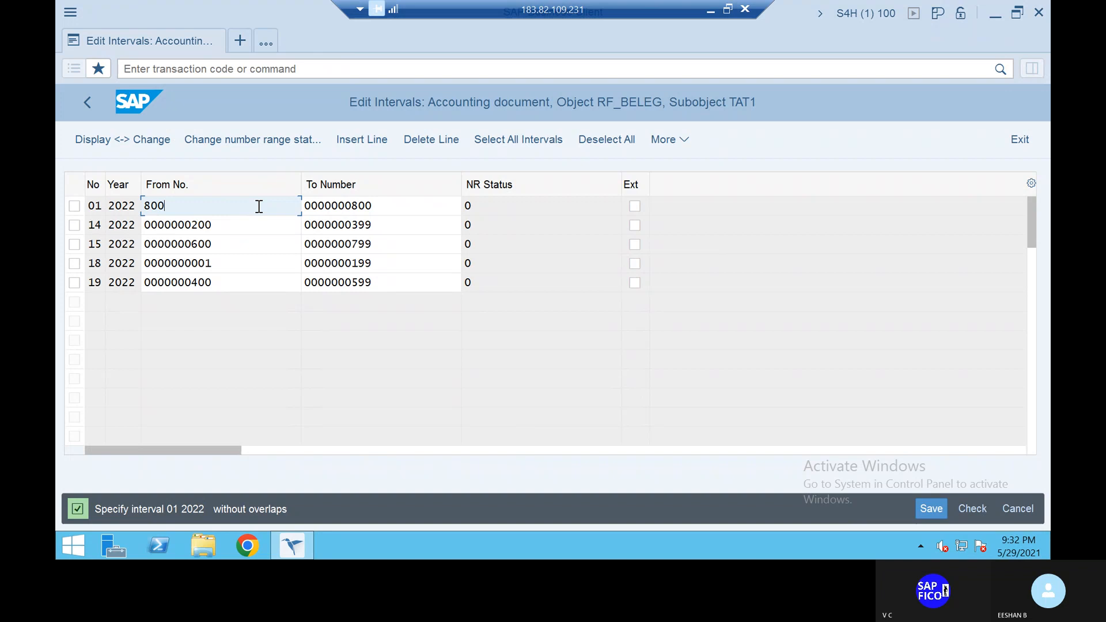
click(409, 207)
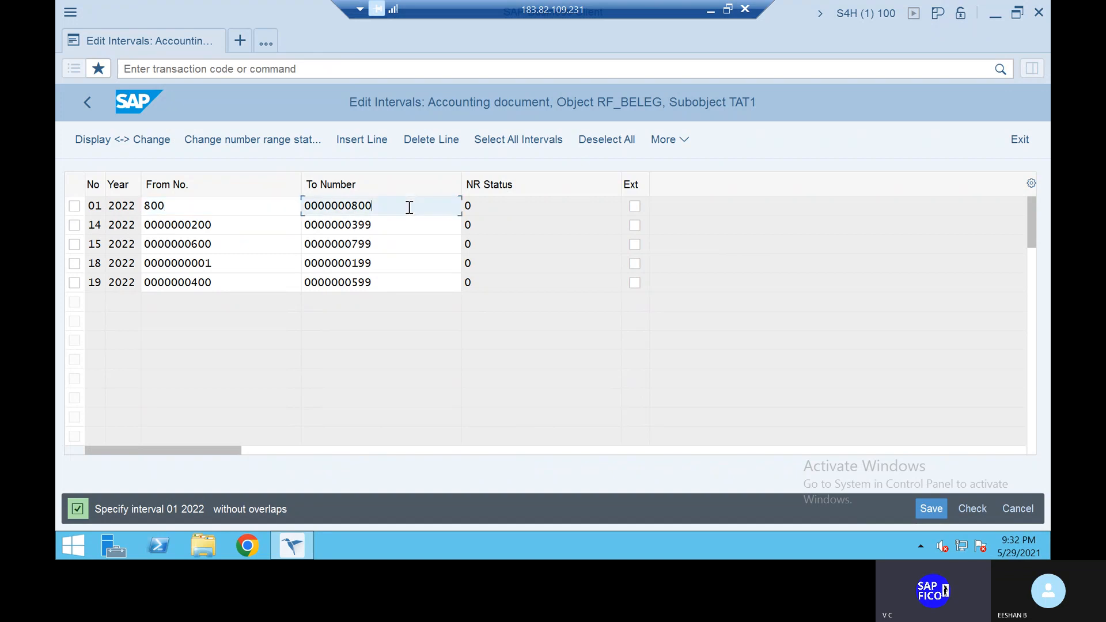
key(BackSpace)
key(BackSpace)
key(BackSpace)
key(BackSpace)
key(BackSpace)
key(BackSpace)
key(BackSpace)
key(BackSpace)
key(BackSpace)
key(BackSpace)
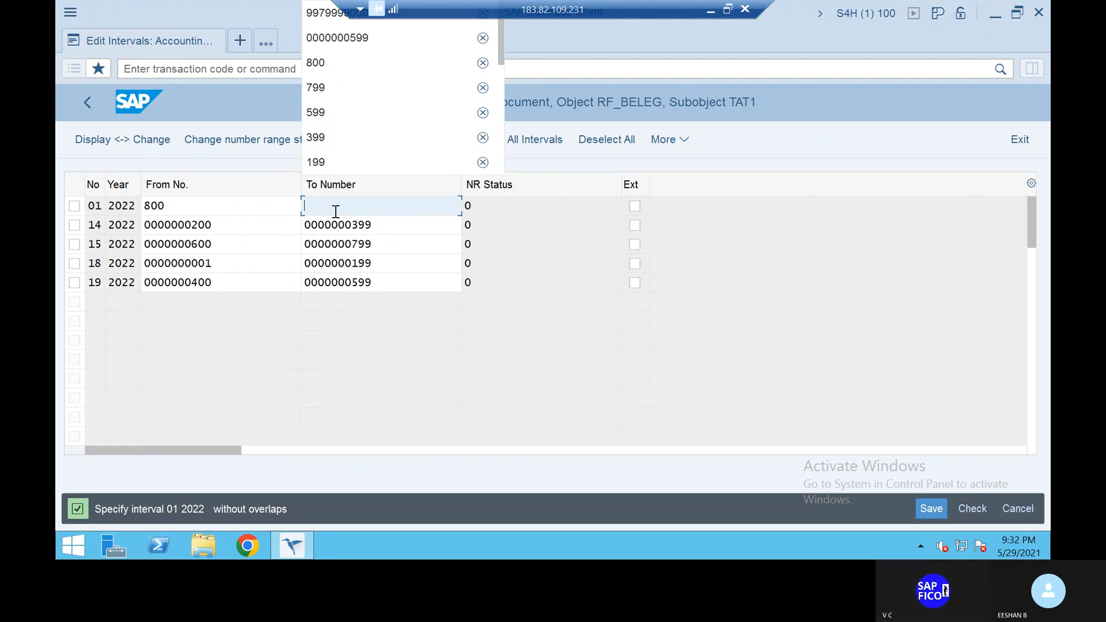
text(999)
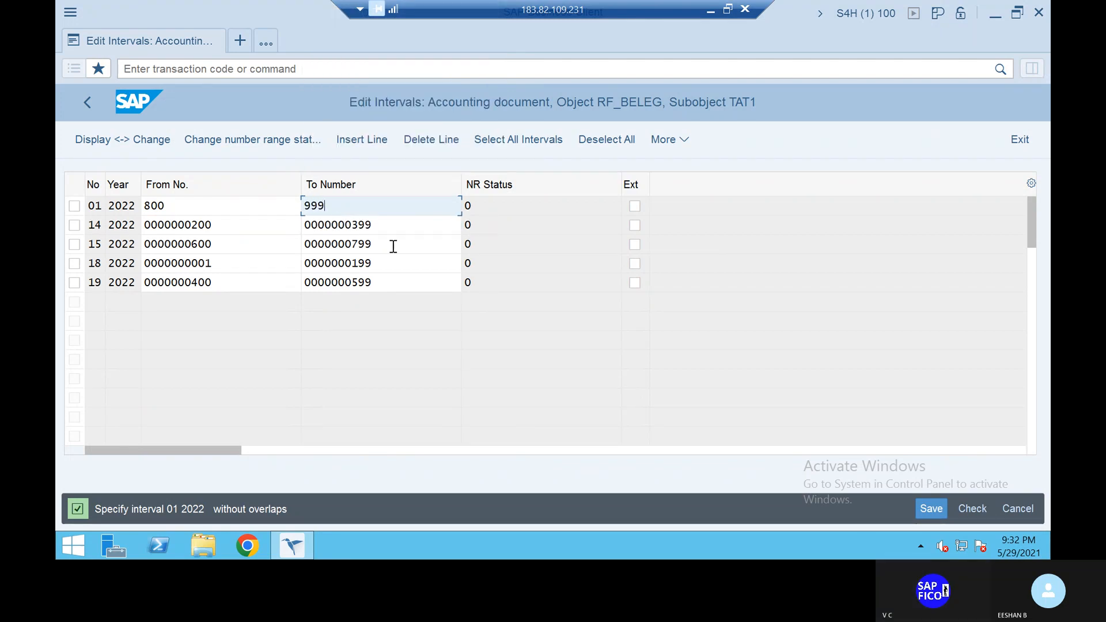
click(932, 508)
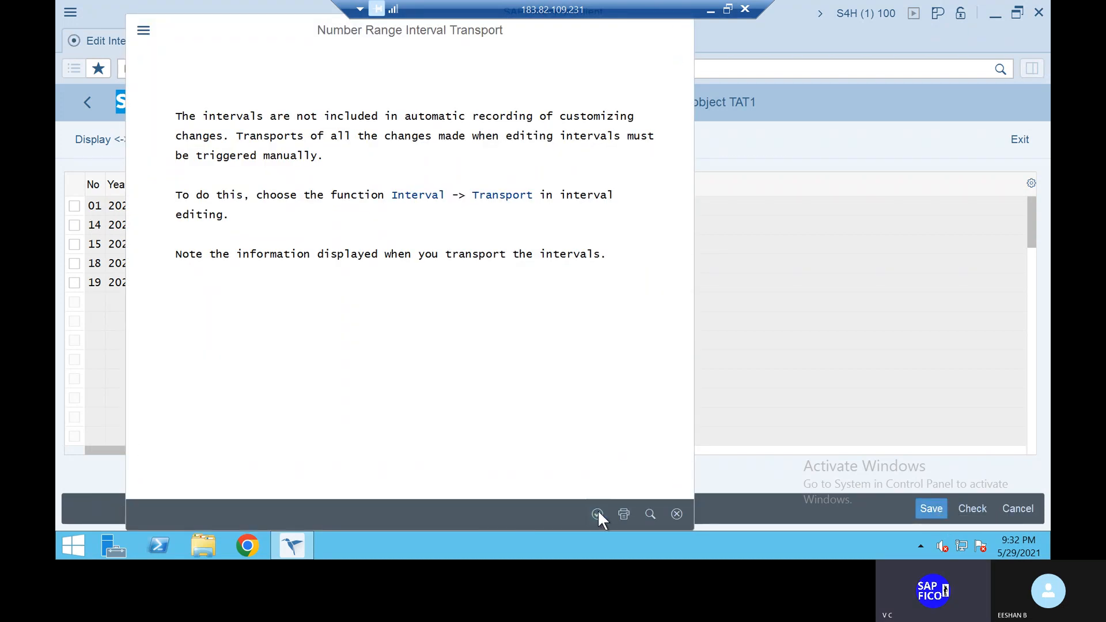
click(596, 512)
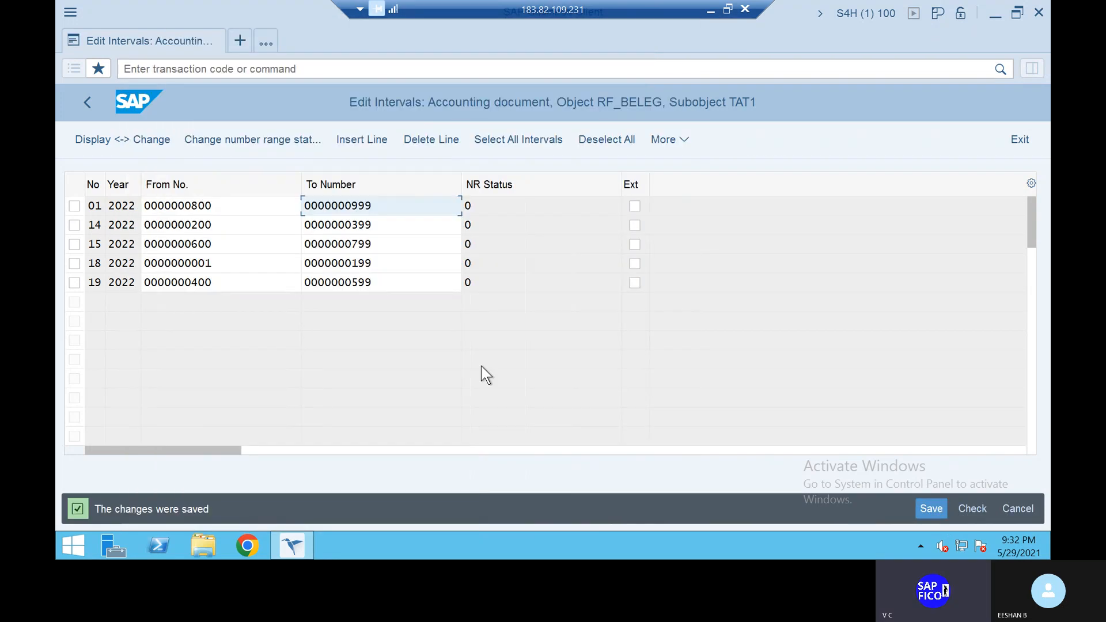
Leave the number range intervals and the details of SA, returning to the document types overview.
click(87, 102)
click(88, 104)
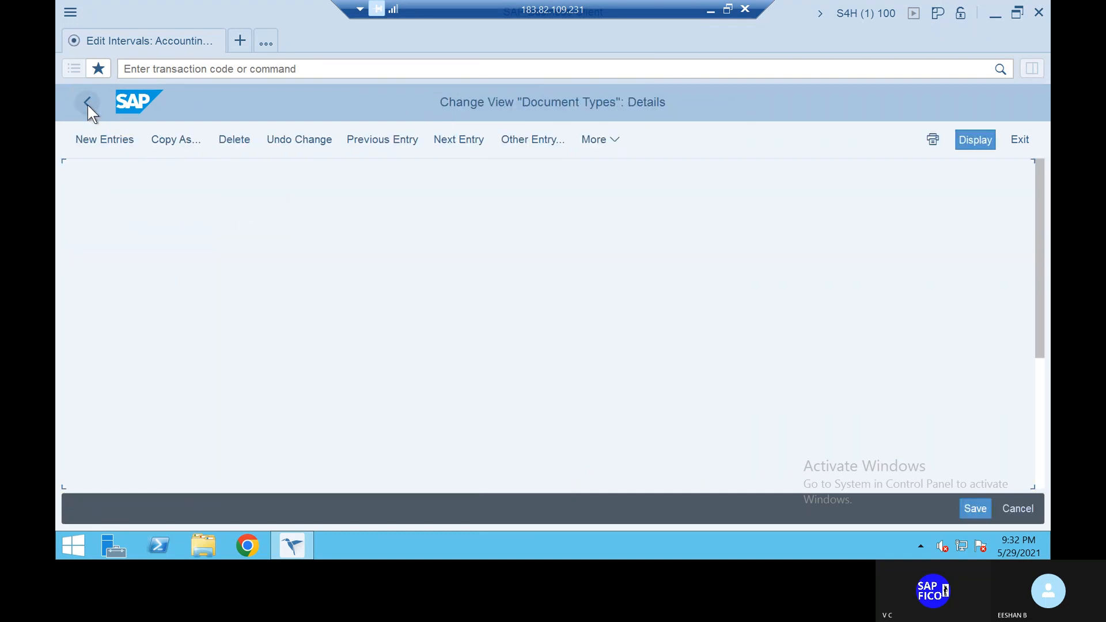
click(87, 105)
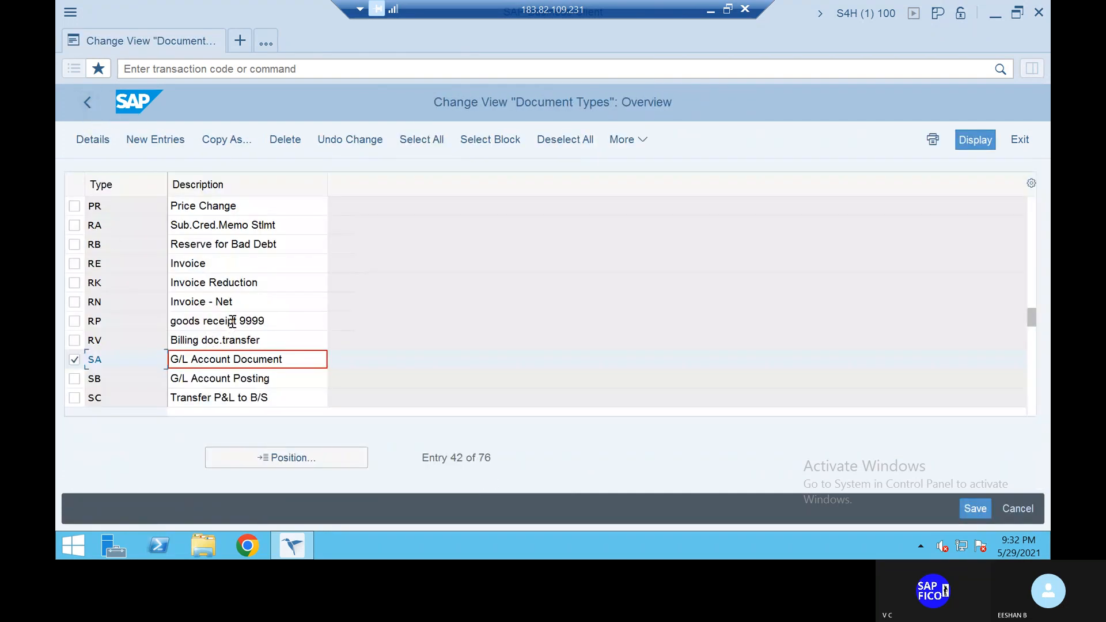
Check the number range assigned to document type AA (Asset Posting) in its details and return to the overview.
scroll(231, 320, up, 4)
scroll(231, 320, up, 10)
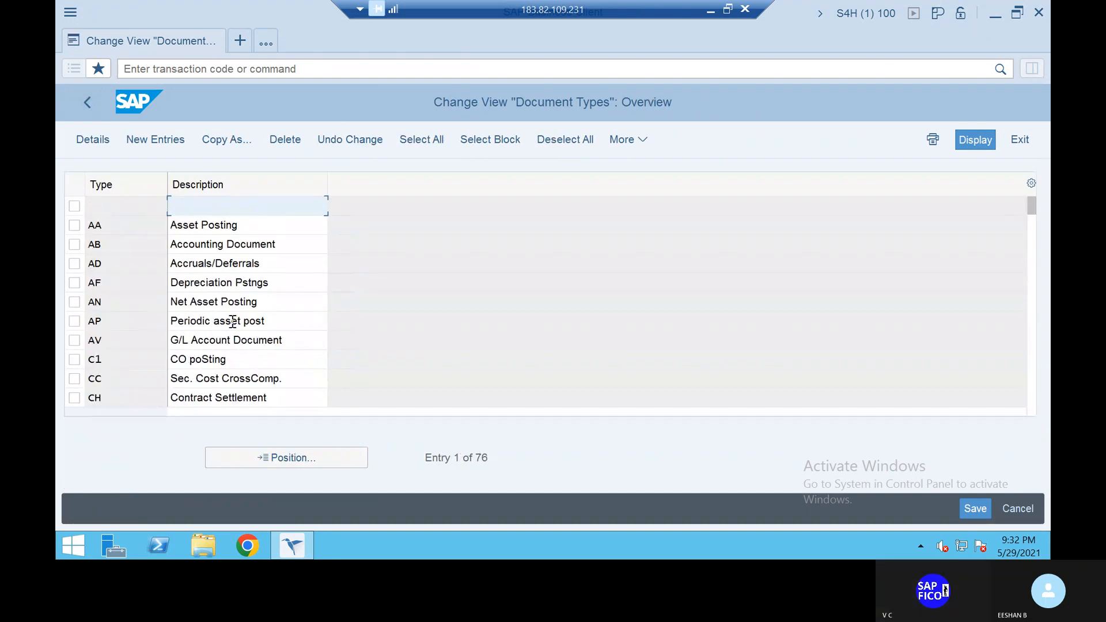
click(75, 225)
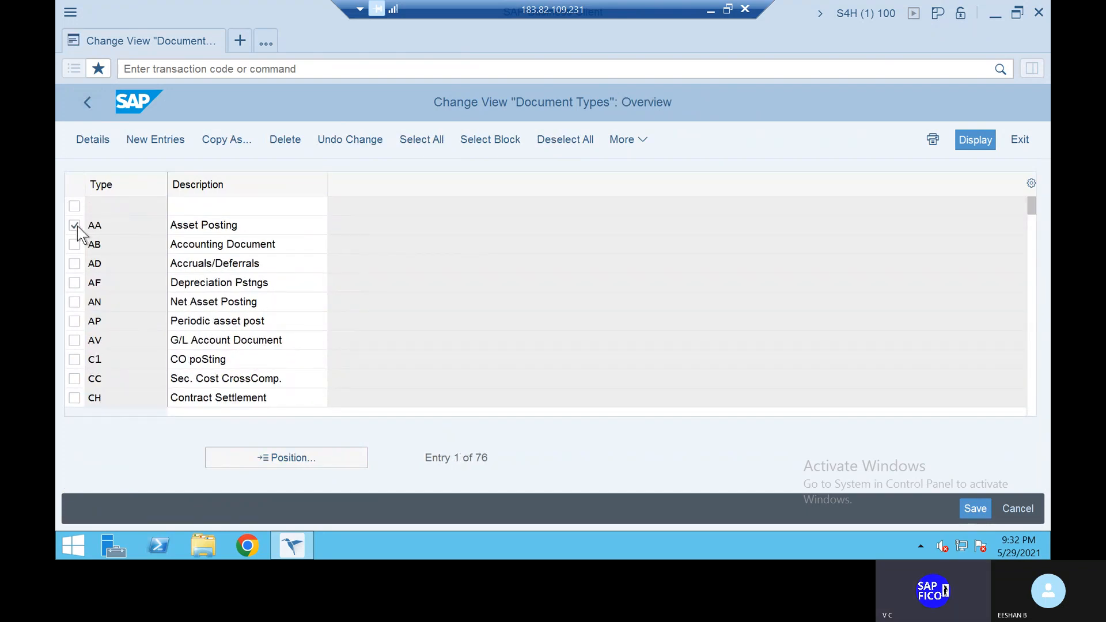
double_click(99, 226)
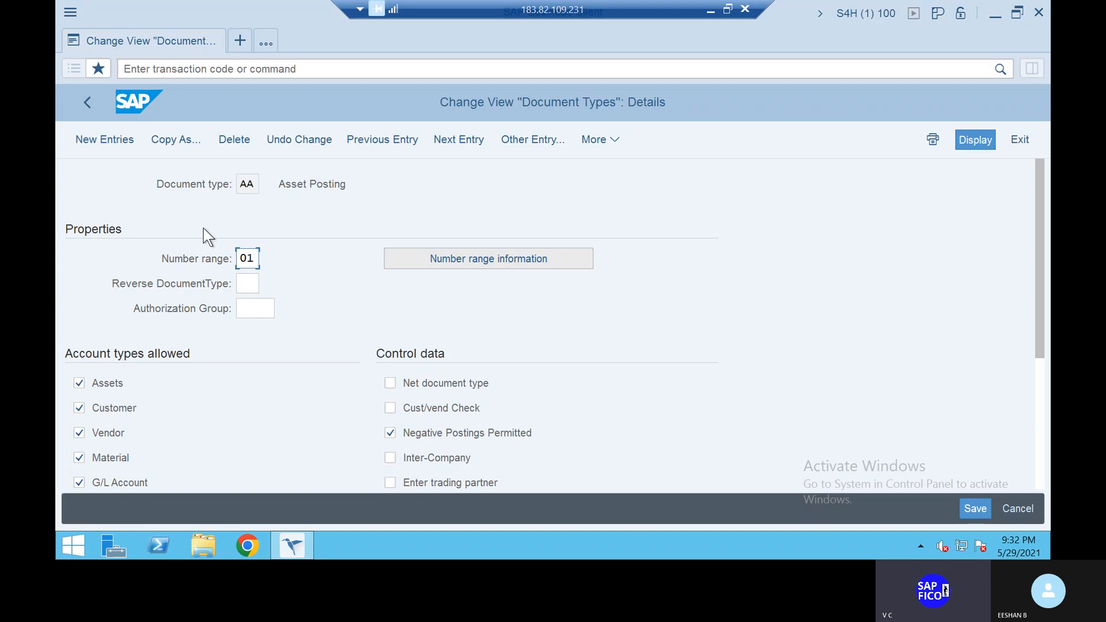
click(92, 104)
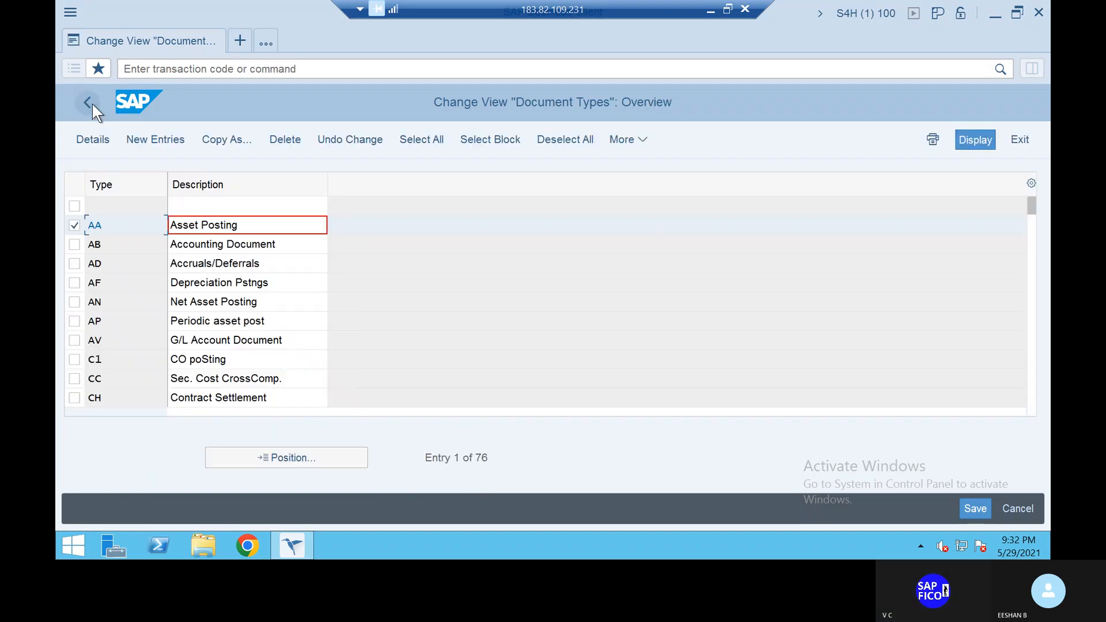
Leave the document types and run transaction OBA4 to maintain FI tolerance groups for users.
click(92, 104)
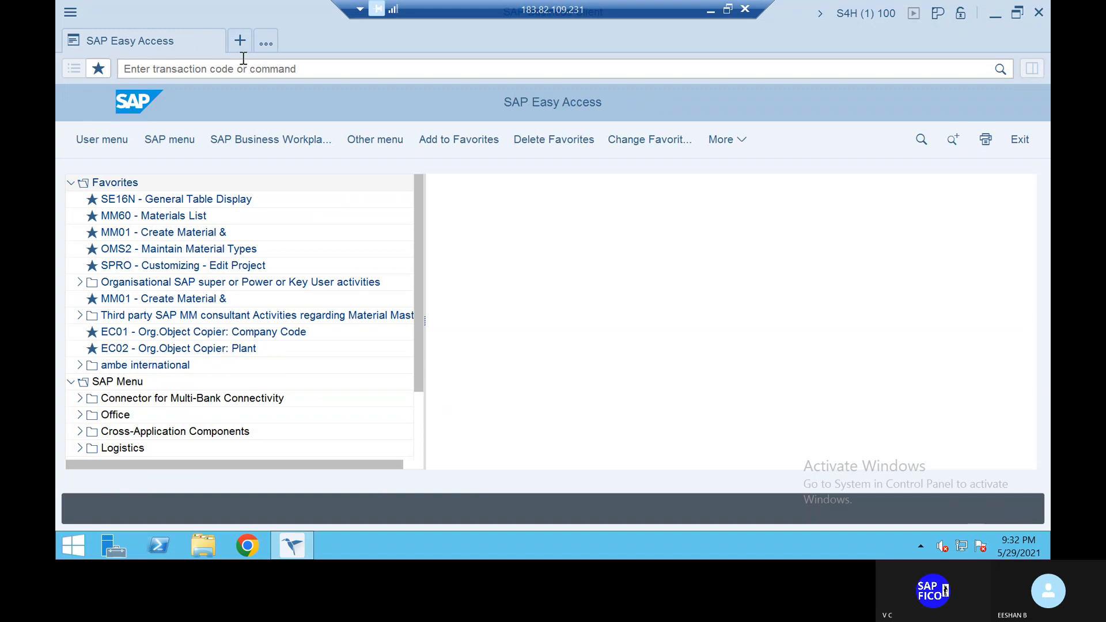
click(242, 67)
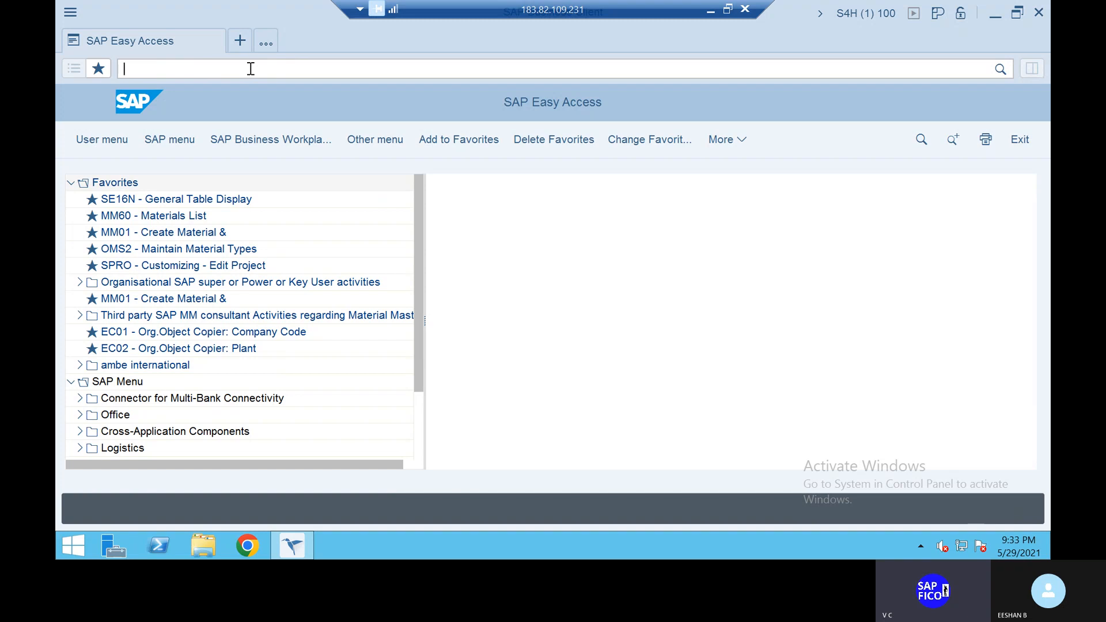
text(o)
key(BackSpace)
text(BA4)
key(Return)
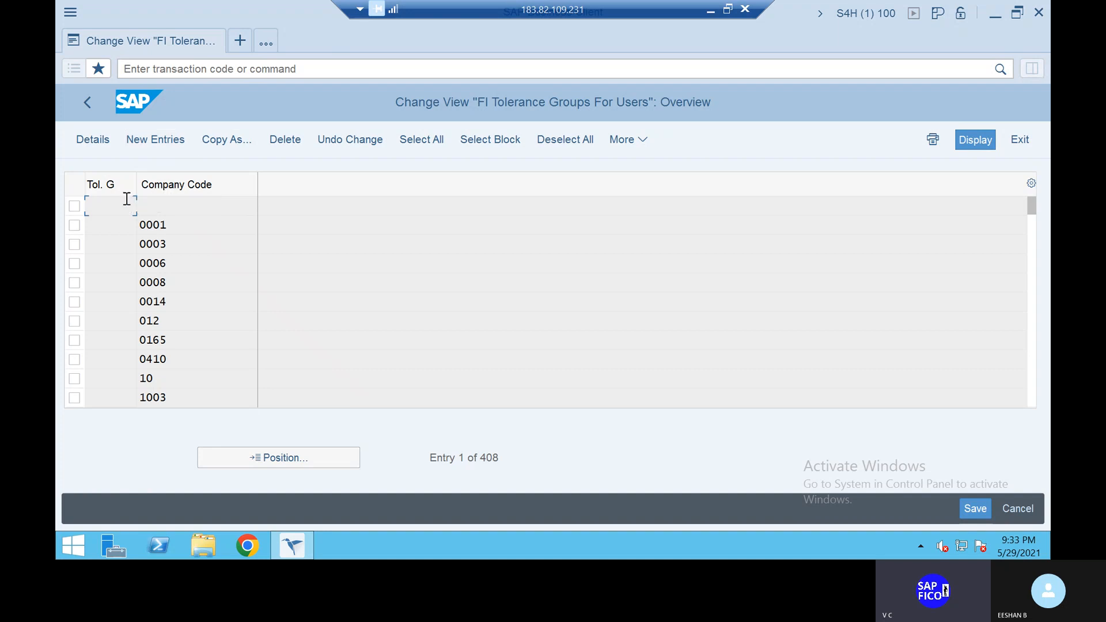
Start a new FI tolerance group entry with group TATG for company code TAT1.
click(156, 142)
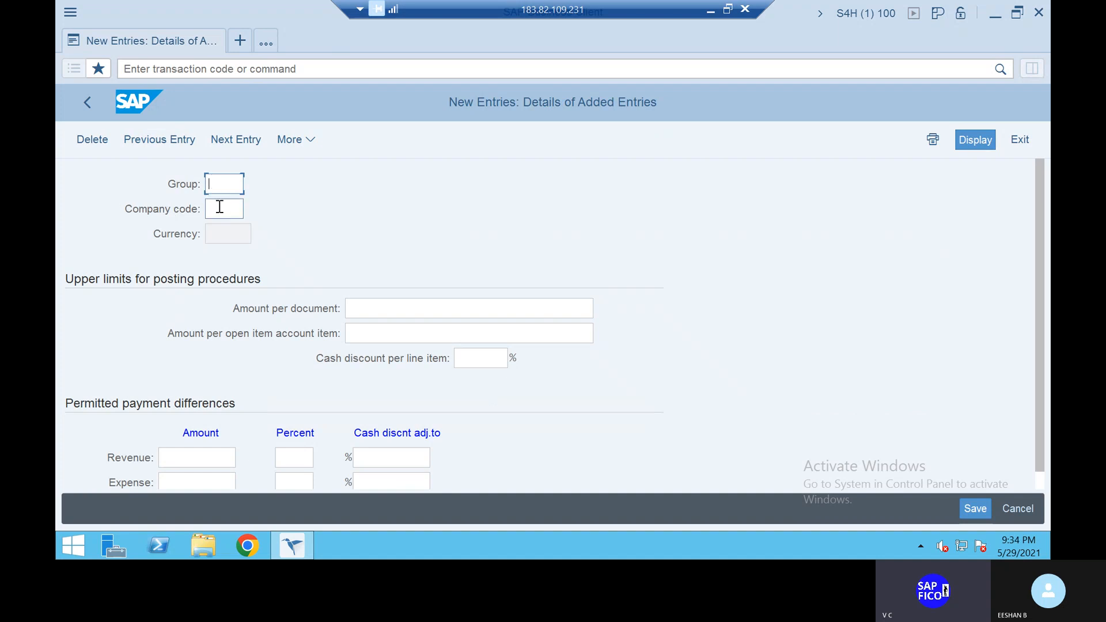
click(219, 207)
text(TAT1)
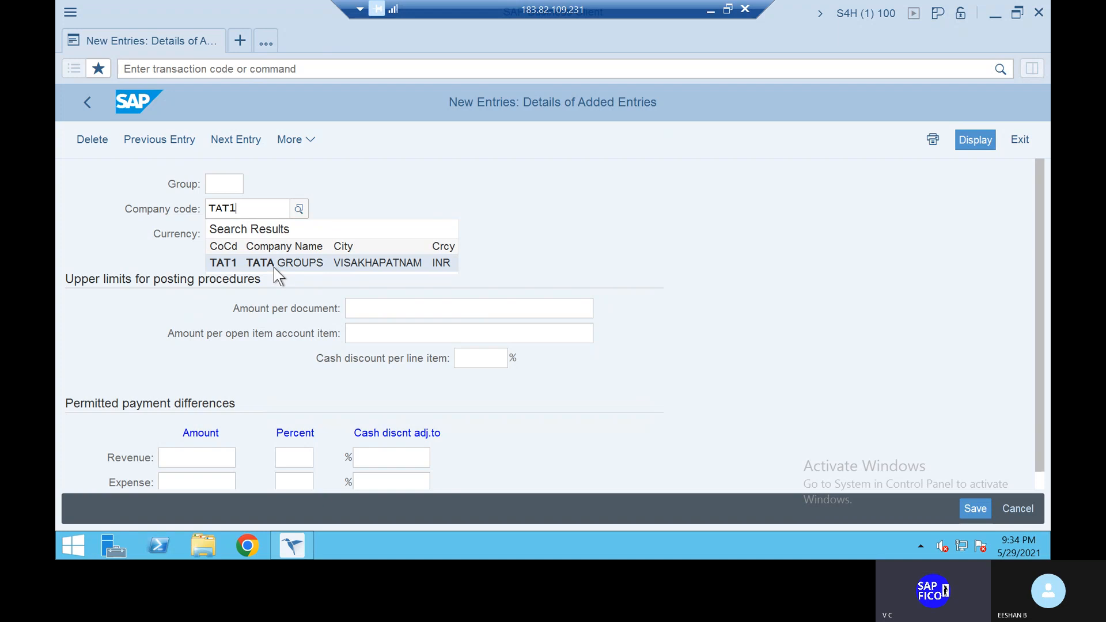
click(274, 267)
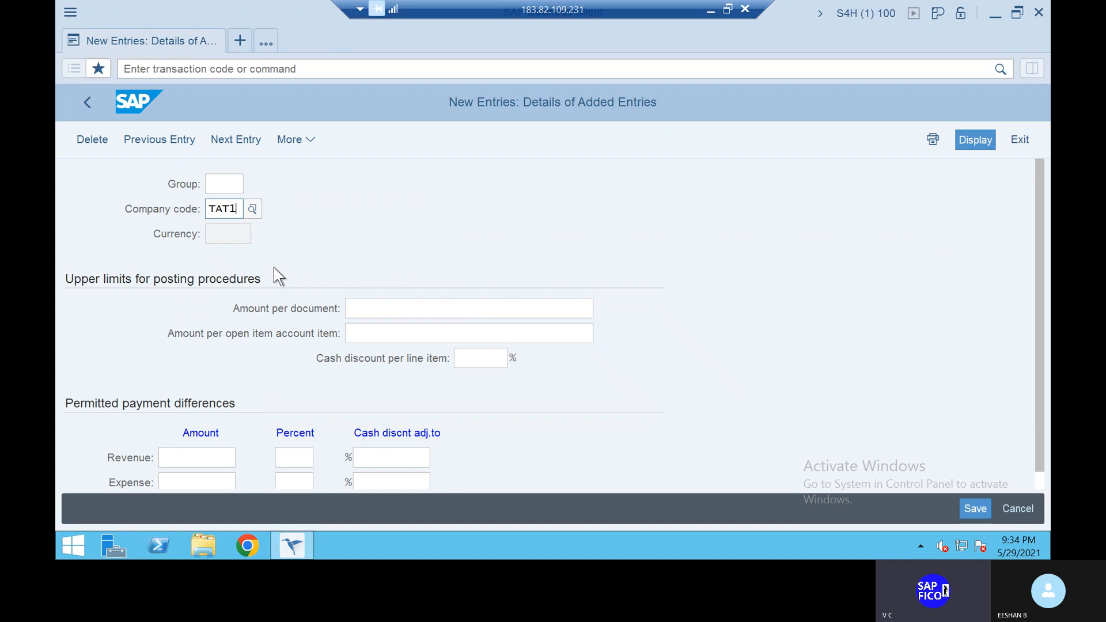
click(227, 188)
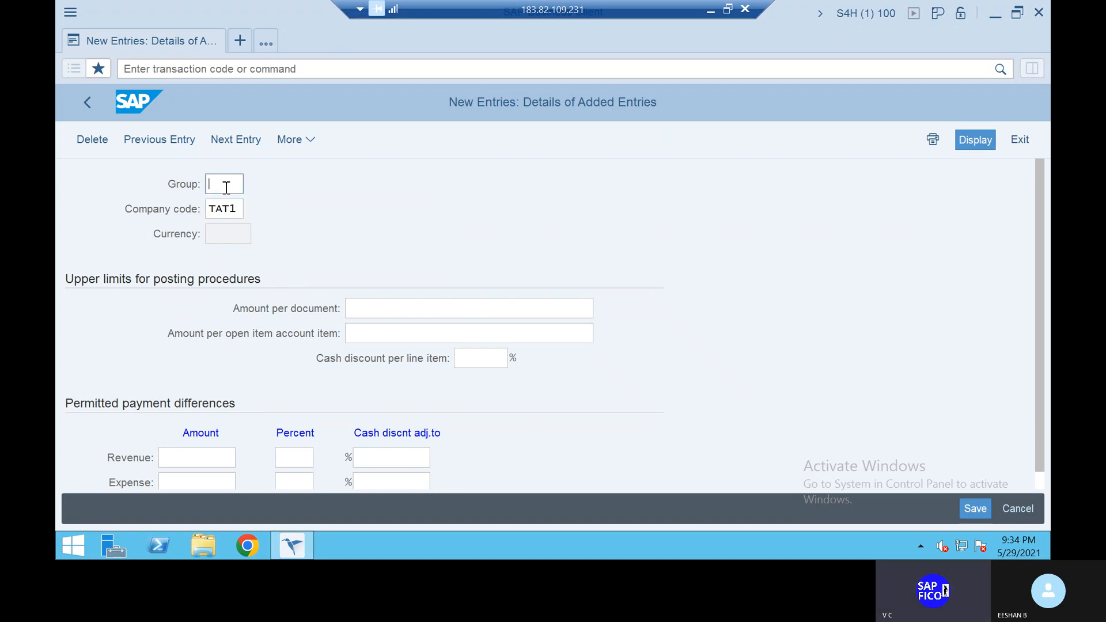
text(TATG)
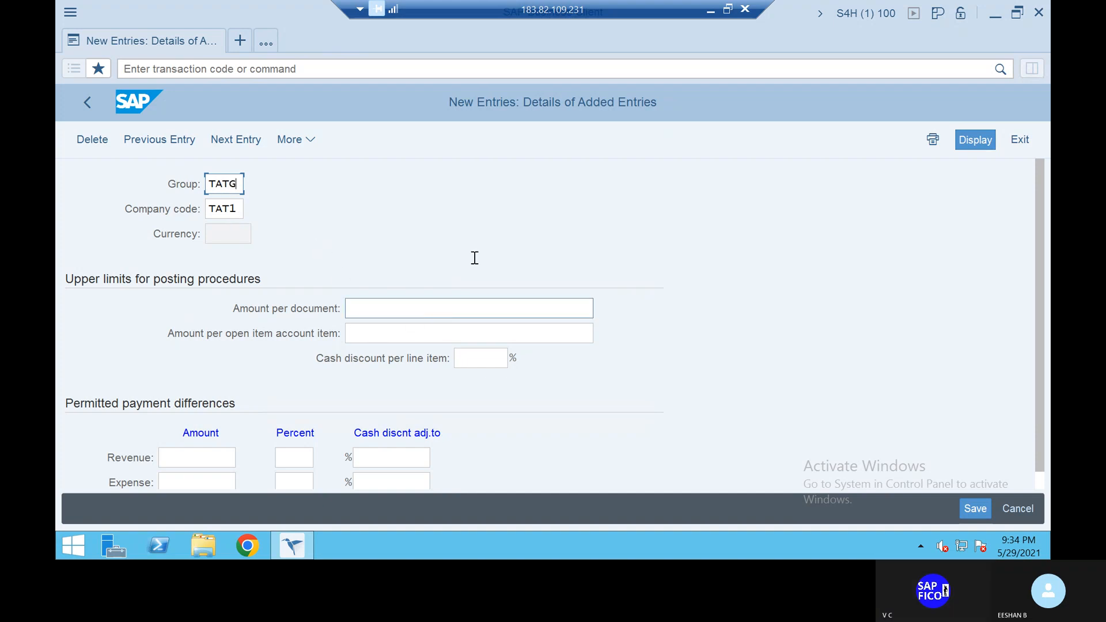
scroll(471, 239, down, 1)
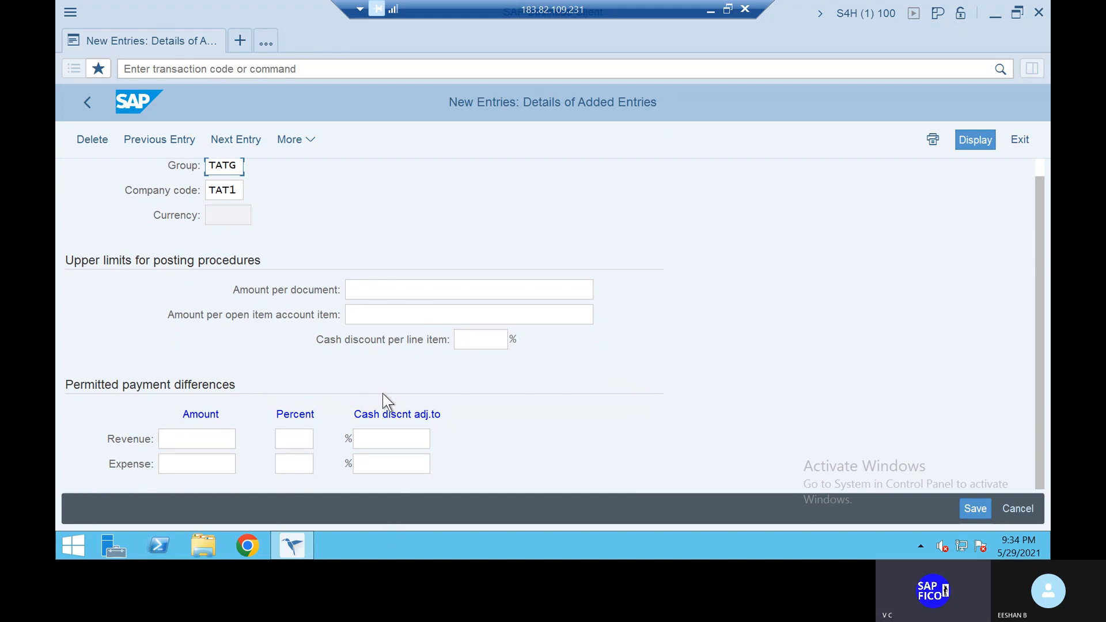
Set the upper limits for amount per document and amount per open item account item to 999999999 each.
click(469, 293)
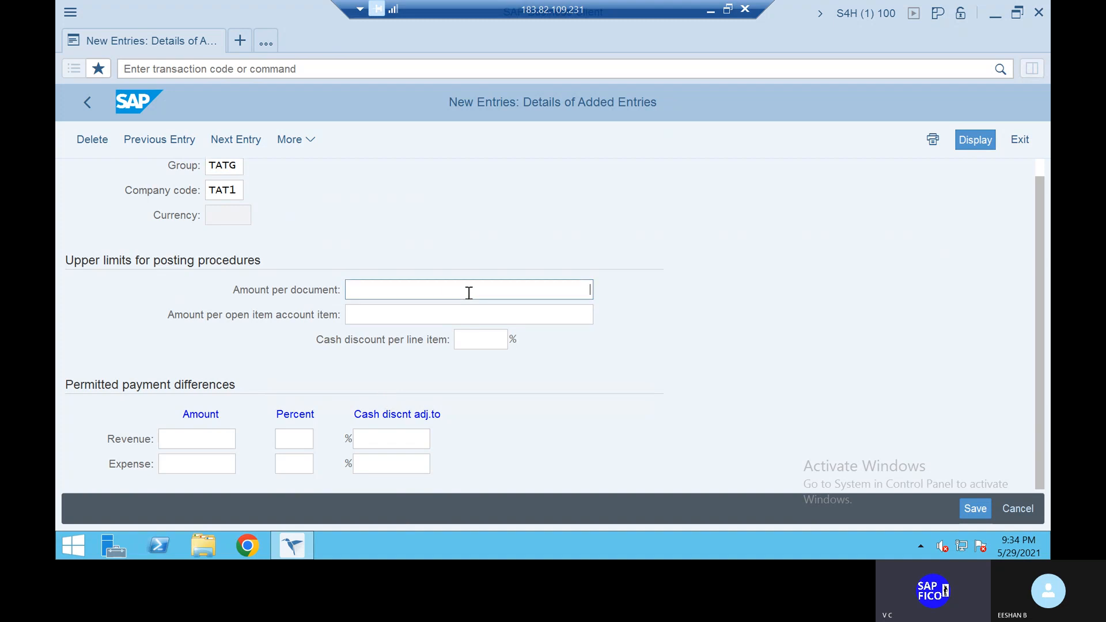
text(9999)
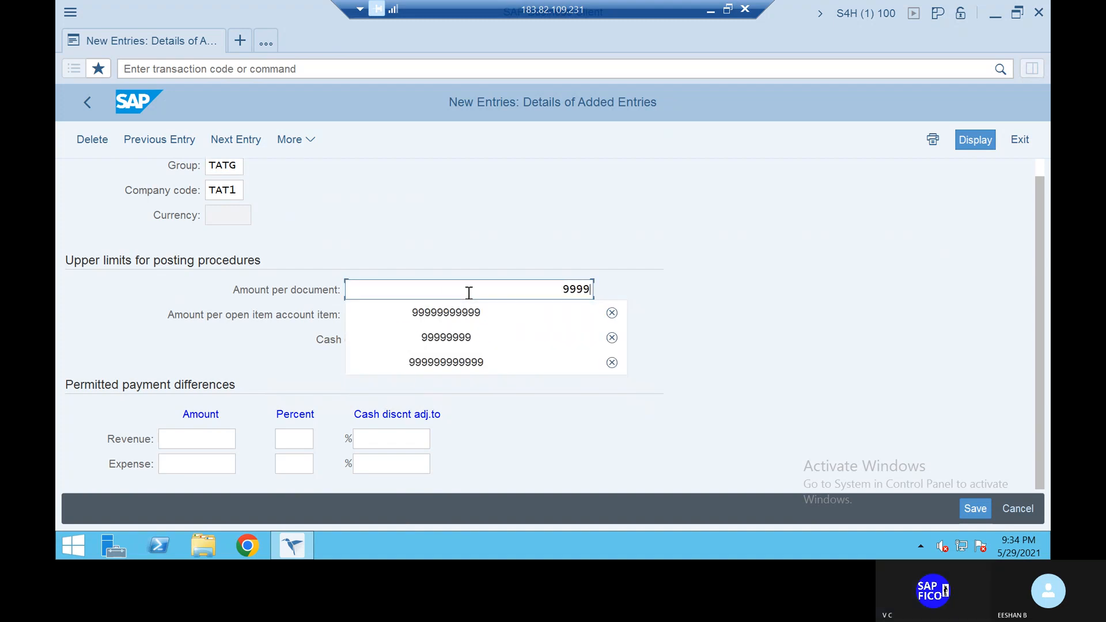
text(99999)
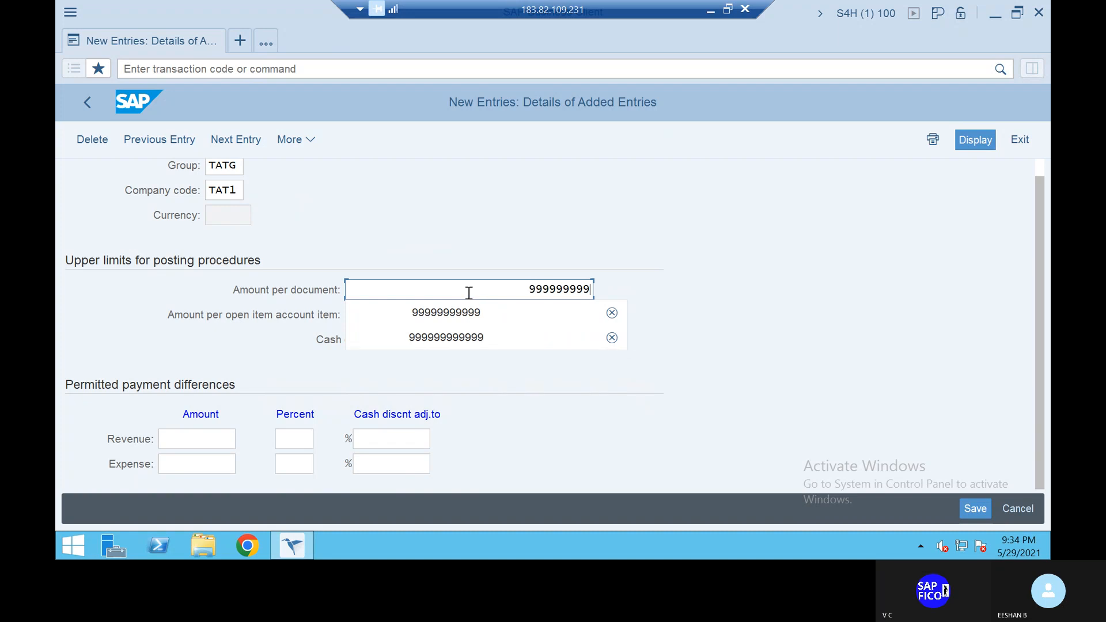
key(Return)
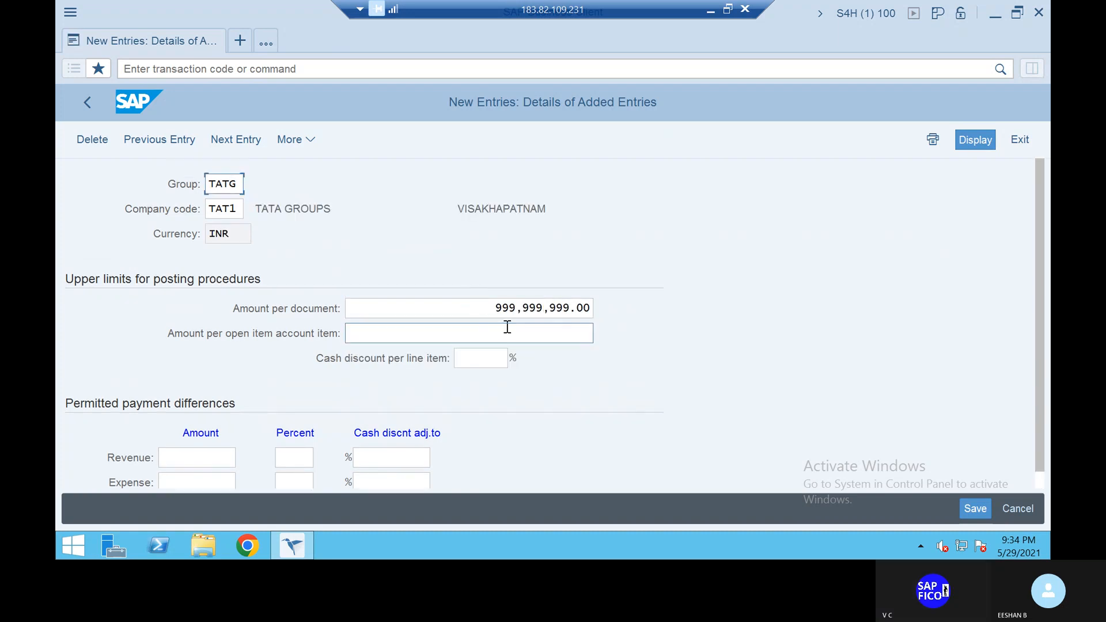
click(506, 326)
text(9999)
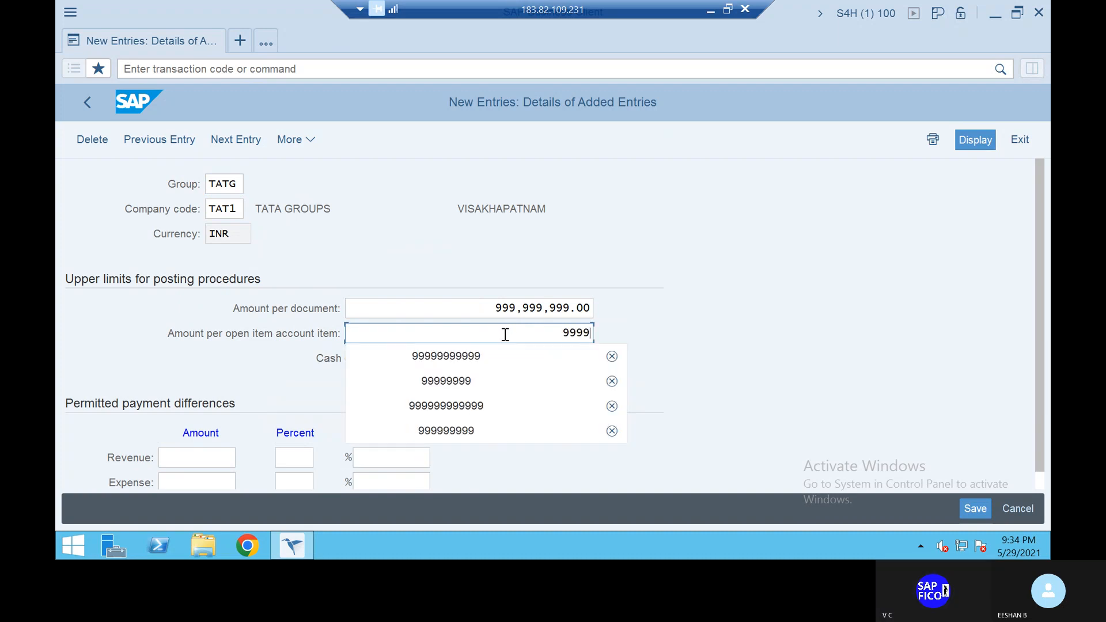
text(99999)
key(Return)
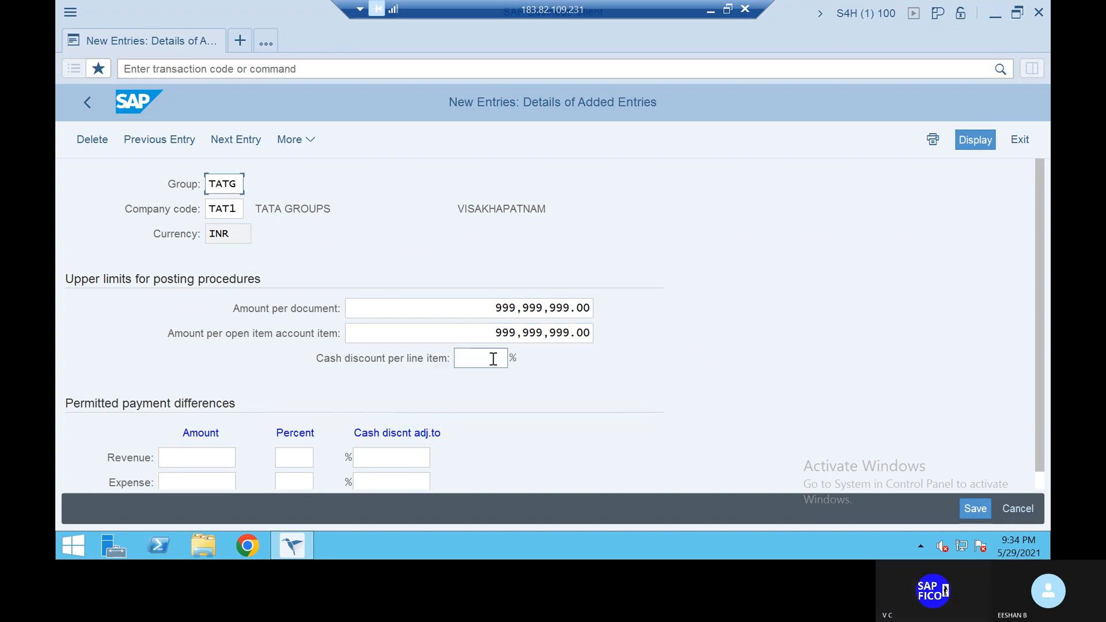
Set the cash discount per line item to 5 percent.
text(5)
click(489, 358)
text(5)
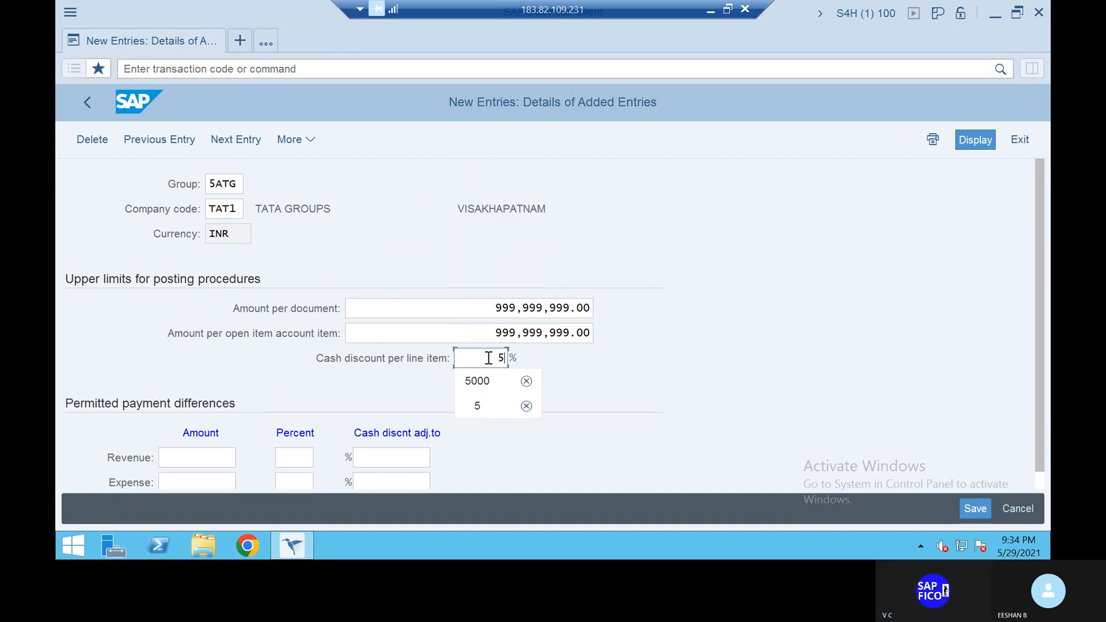
click(500, 403)
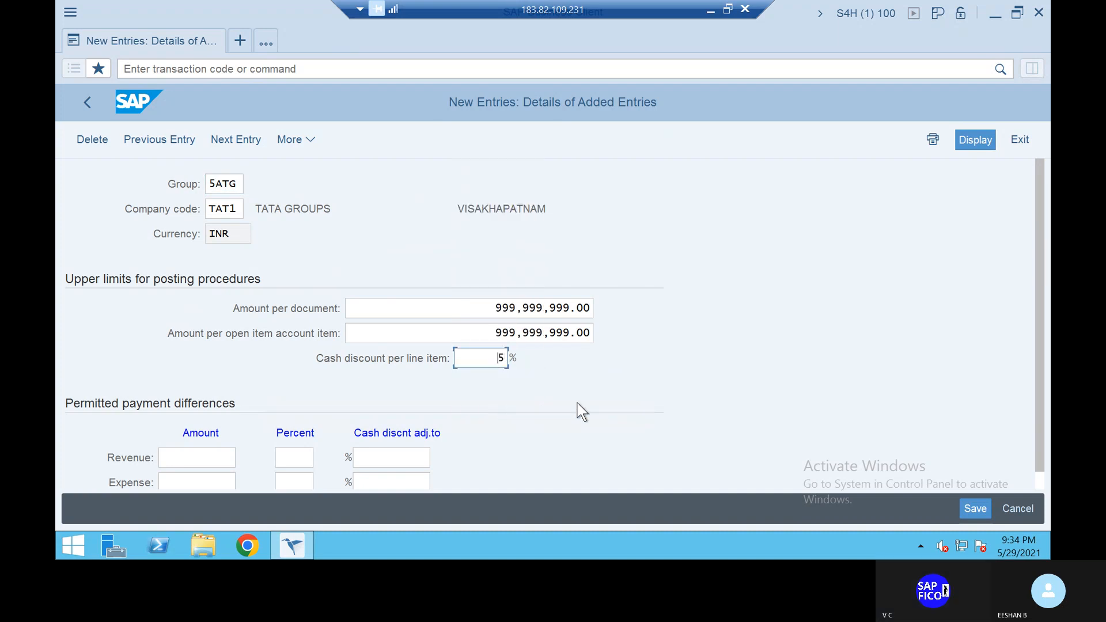
scroll(579, 372, down, 1)
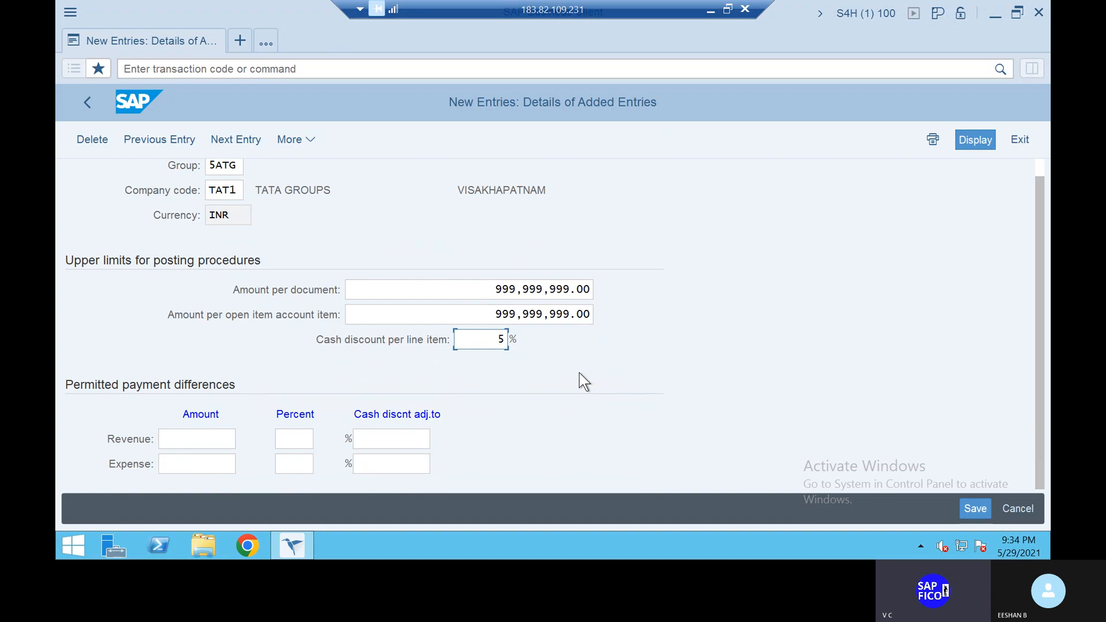
click(193, 439)
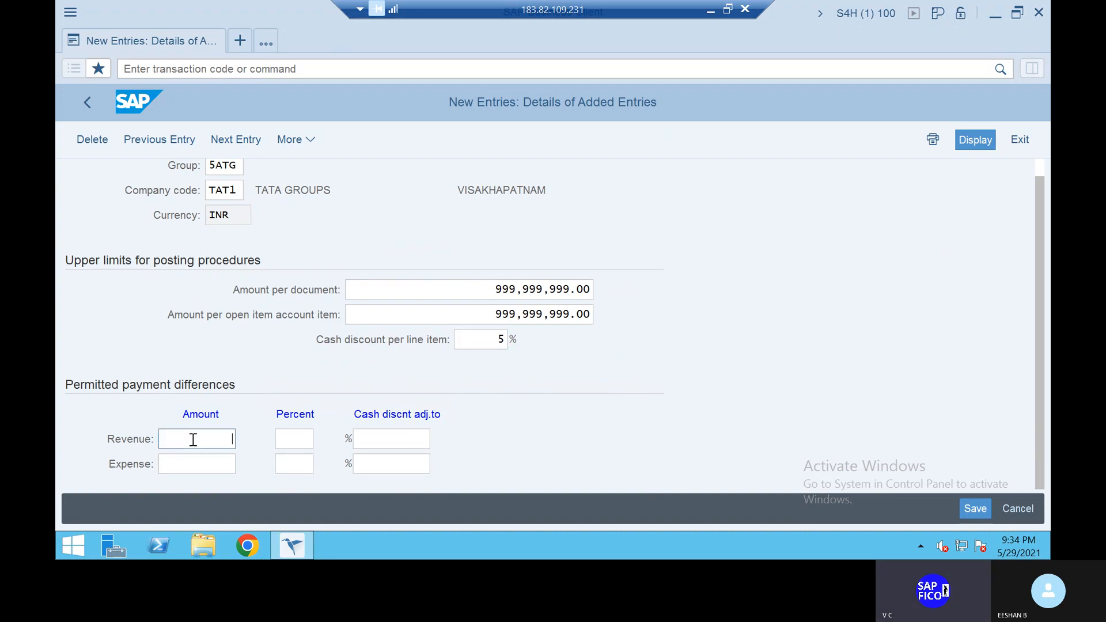
Change the cash discount per line item to 12 percent.
click(502, 338)
key(BackSpace)
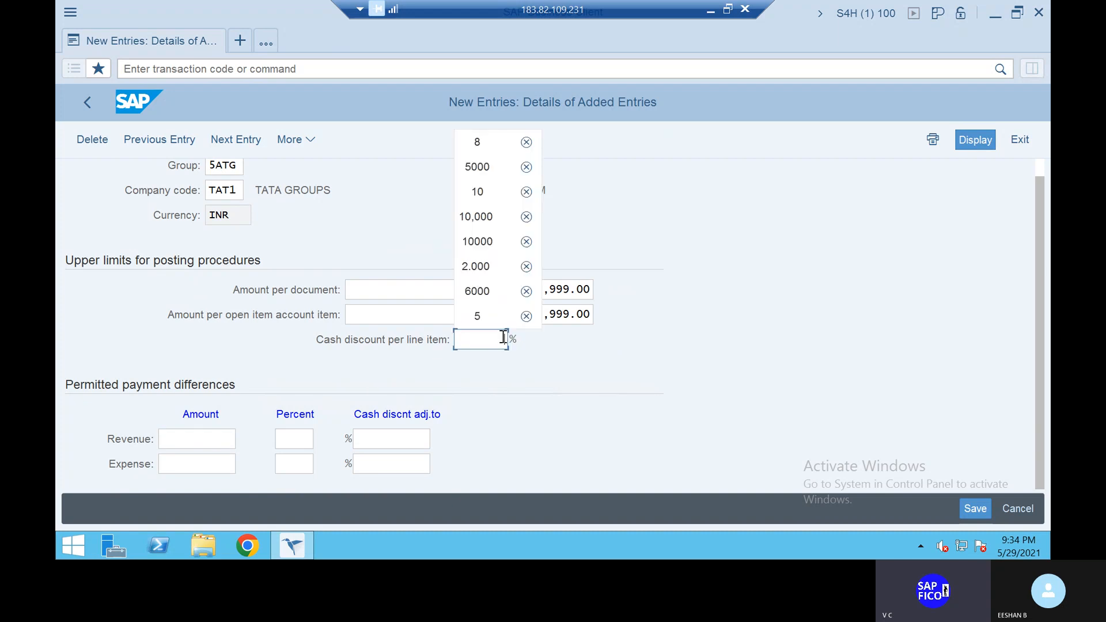
text(12)
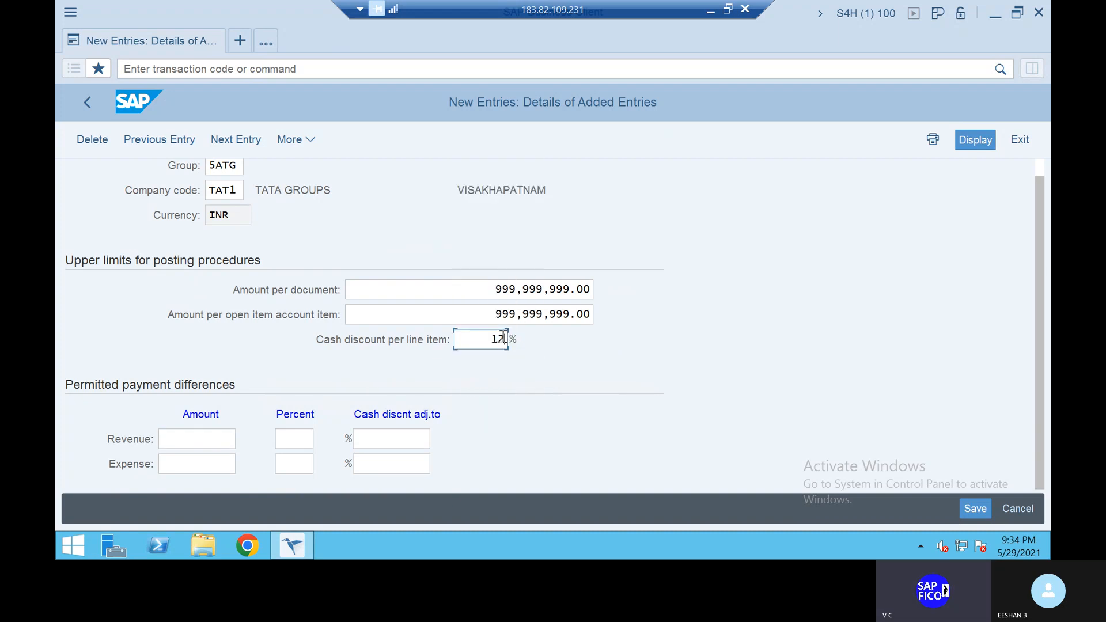
click(216, 438)
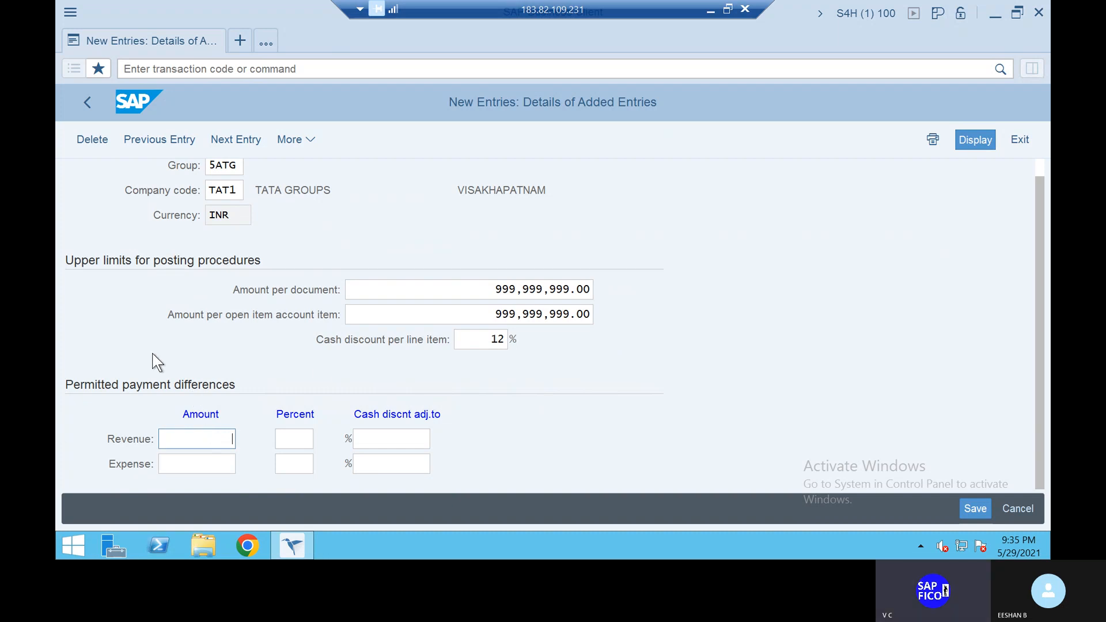
Correct the tolerance group name to TATG.
click(242, 167)
key(BackSpace)
key(BackSpace)
key(BackSpace)
key(BackSpace)
text(T)
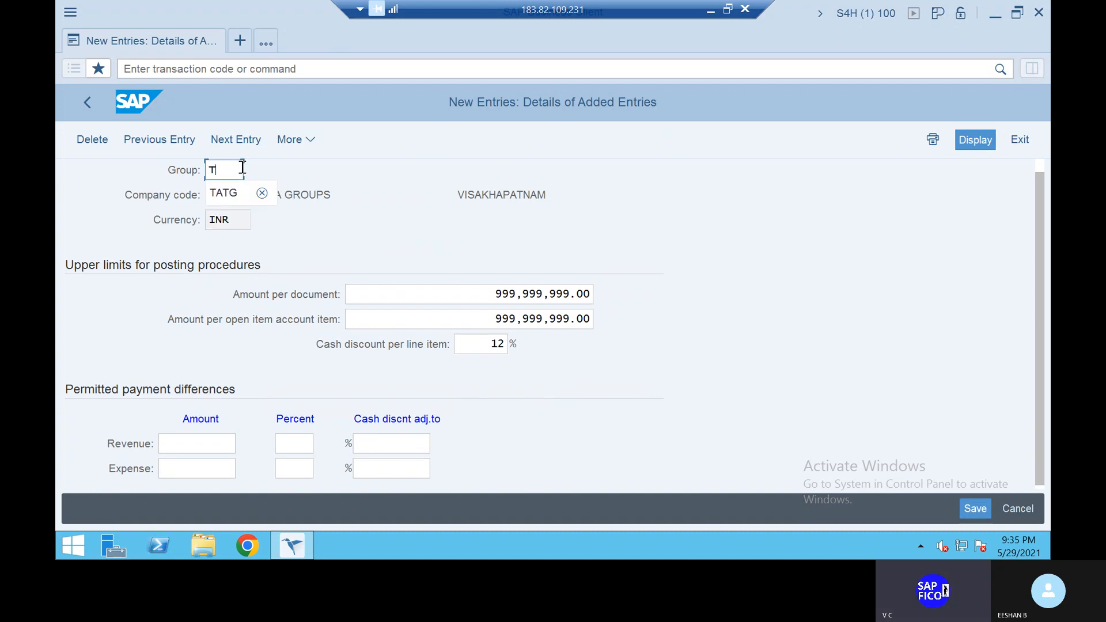
text(ATG)
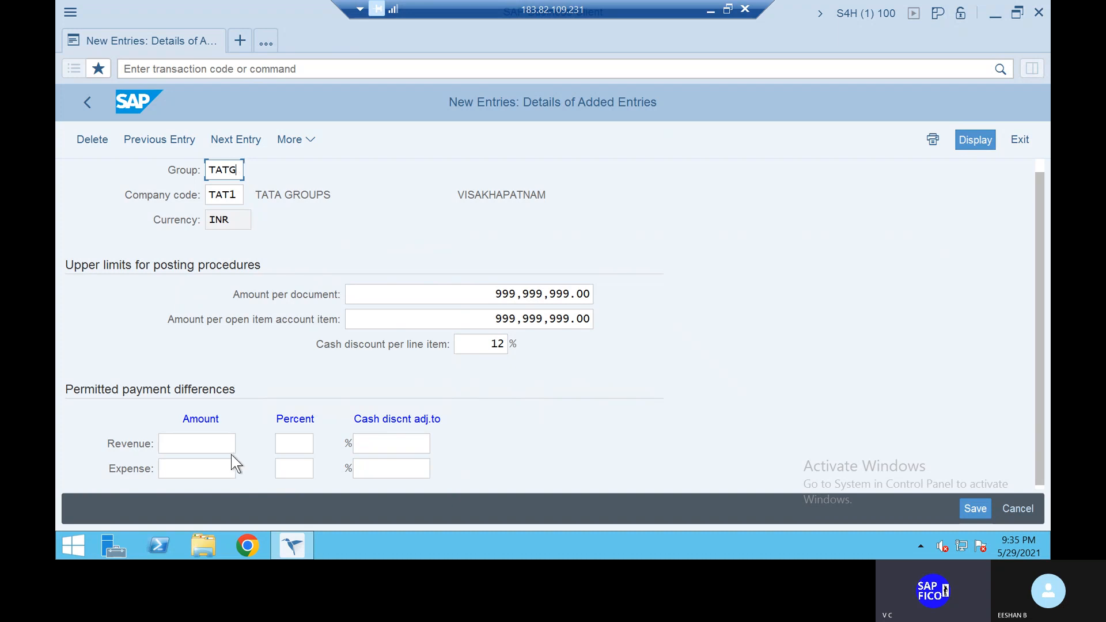
Set the permitted payment difference amount to 100 for both revenue and expense.
click(216, 448)
text(100)
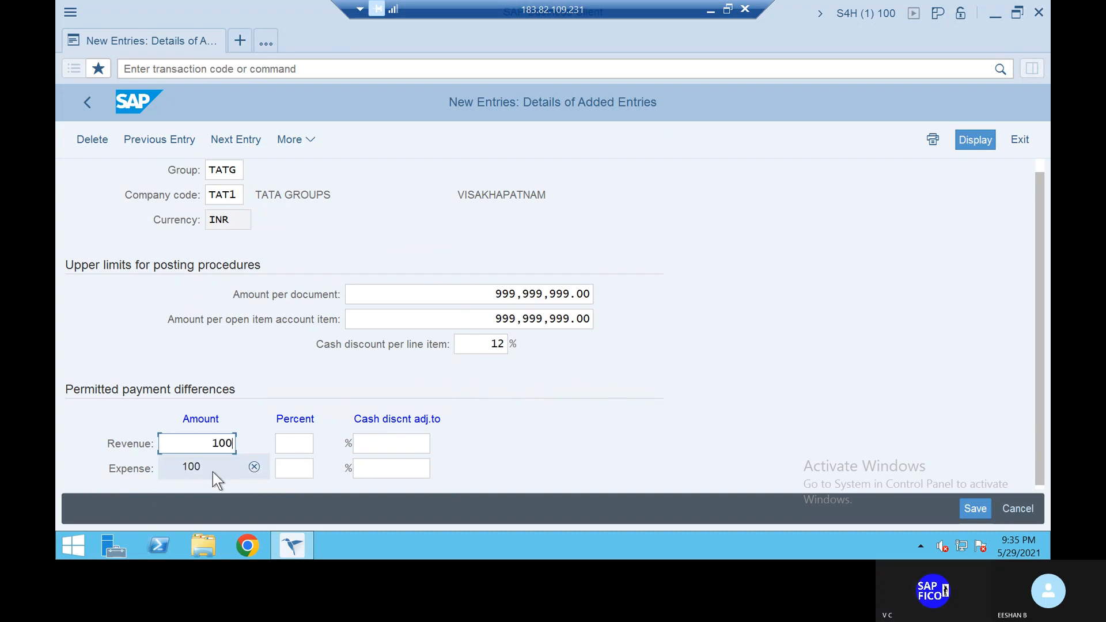
click(214, 472)
text(100)
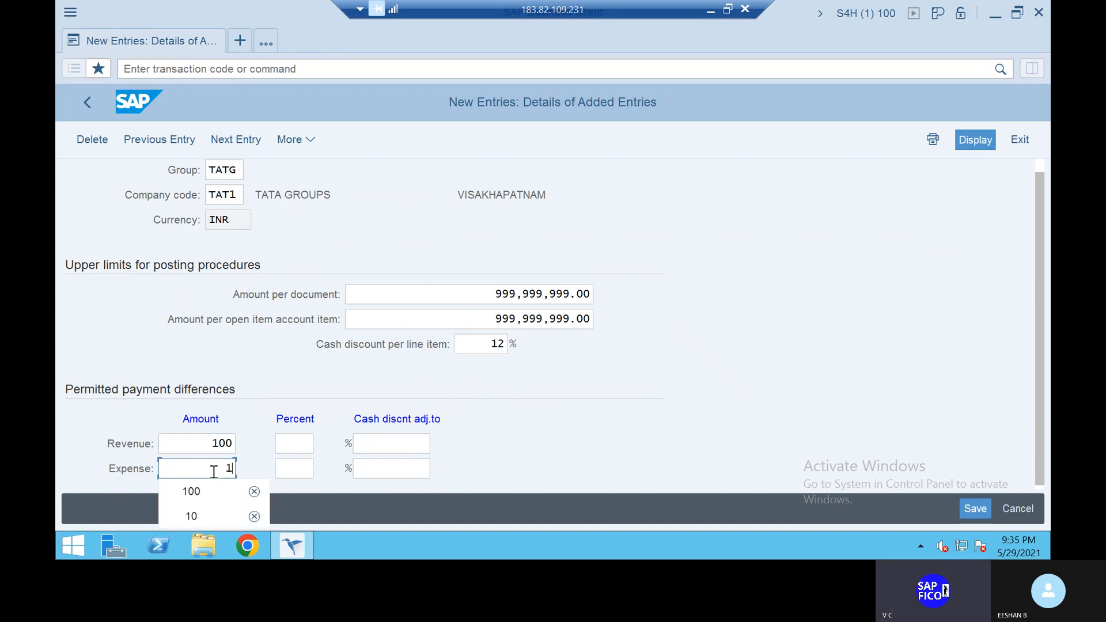
click(223, 499)
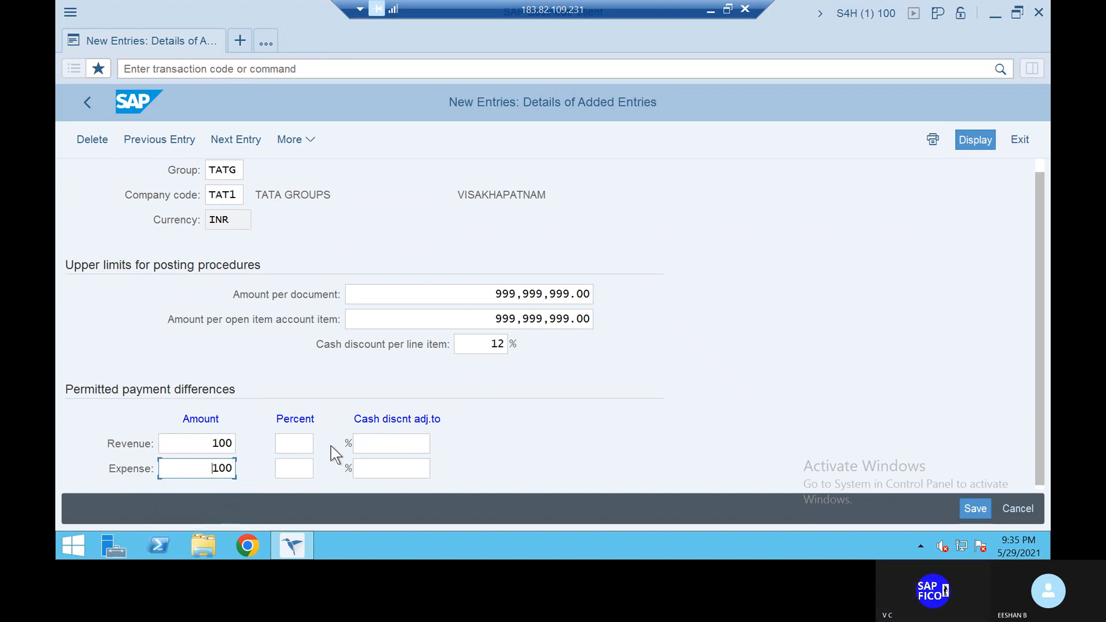
Set the permitted percentage and the cash discount adjustment to 5 for both revenue and expense.
click(296, 444)
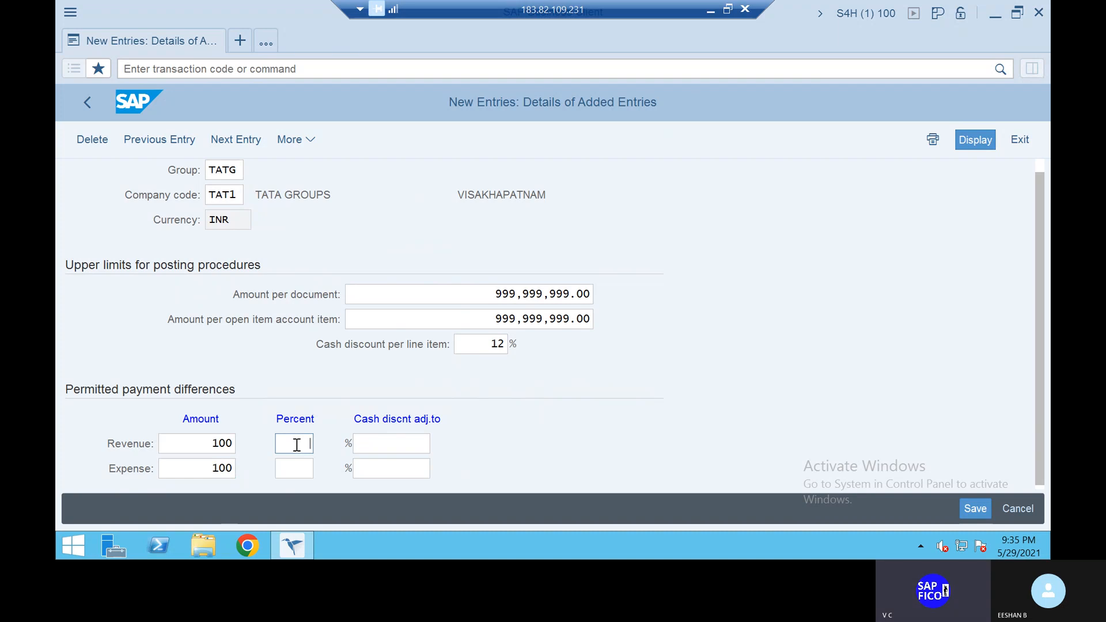
text(5)
click(303, 470)
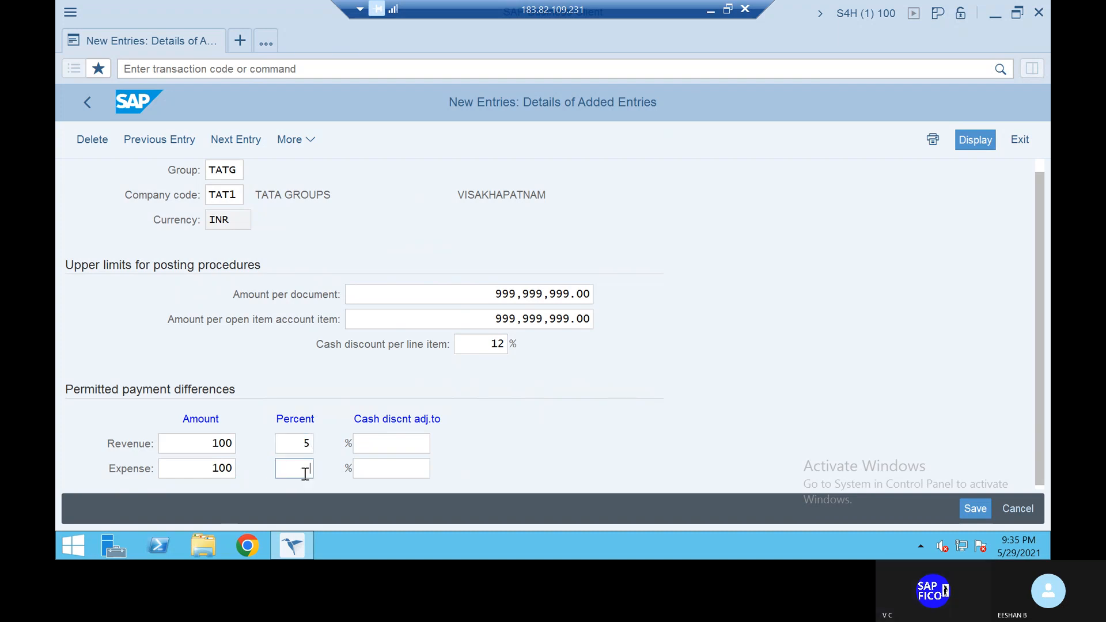
text(5)
click(406, 442)
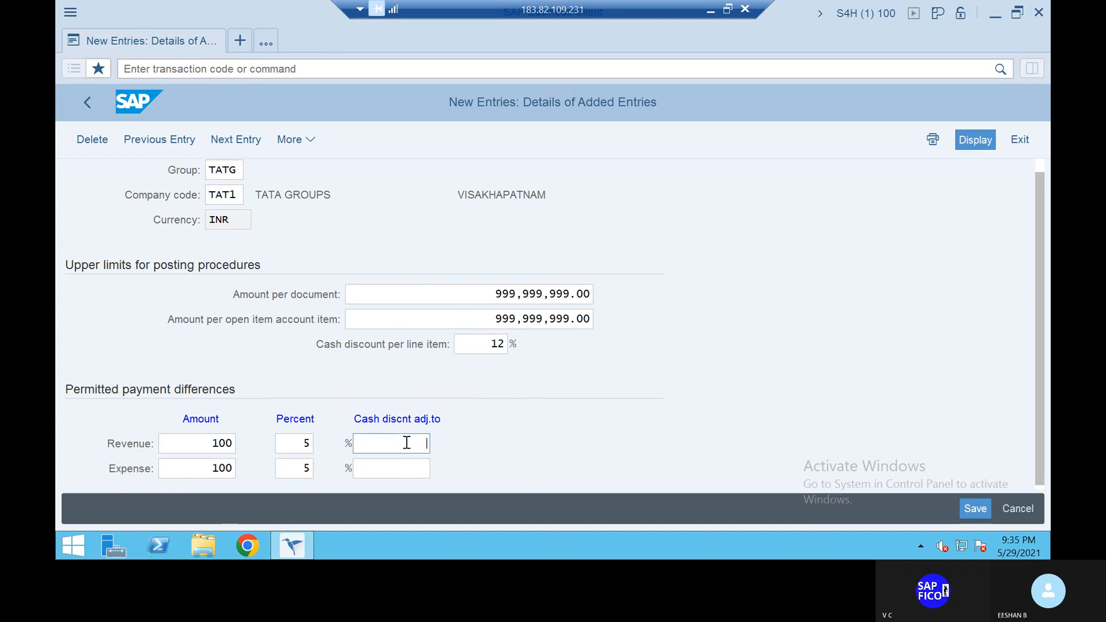
text(5)
click(414, 470)
text(5)
click(414, 489)
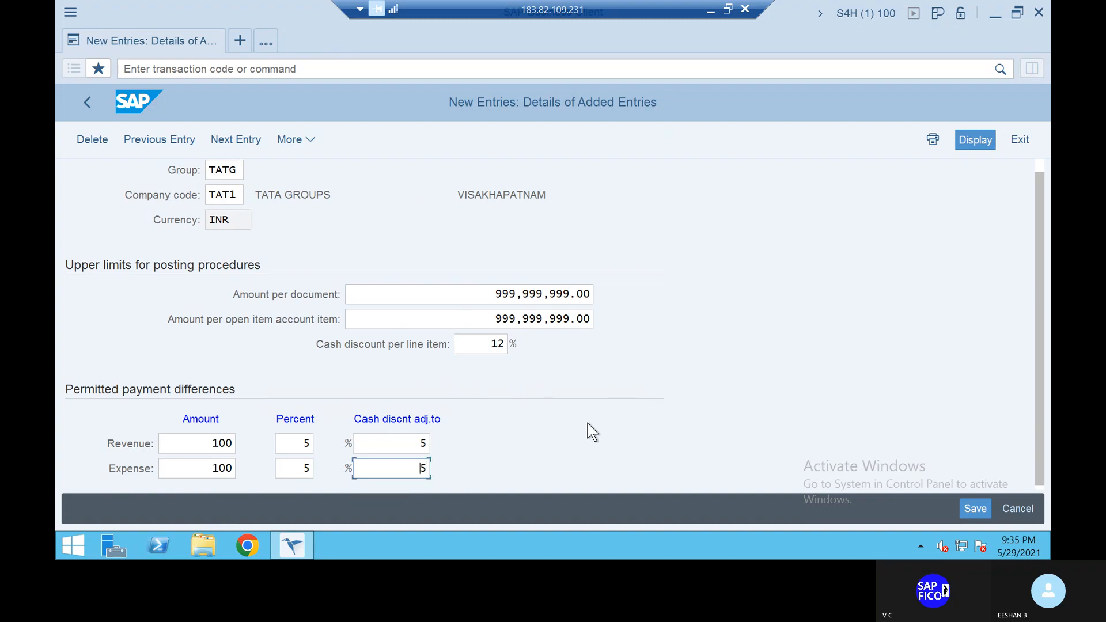
Save the new tolerance group and accept the proposed customizing request.
scroll(588, 426, down, 1)
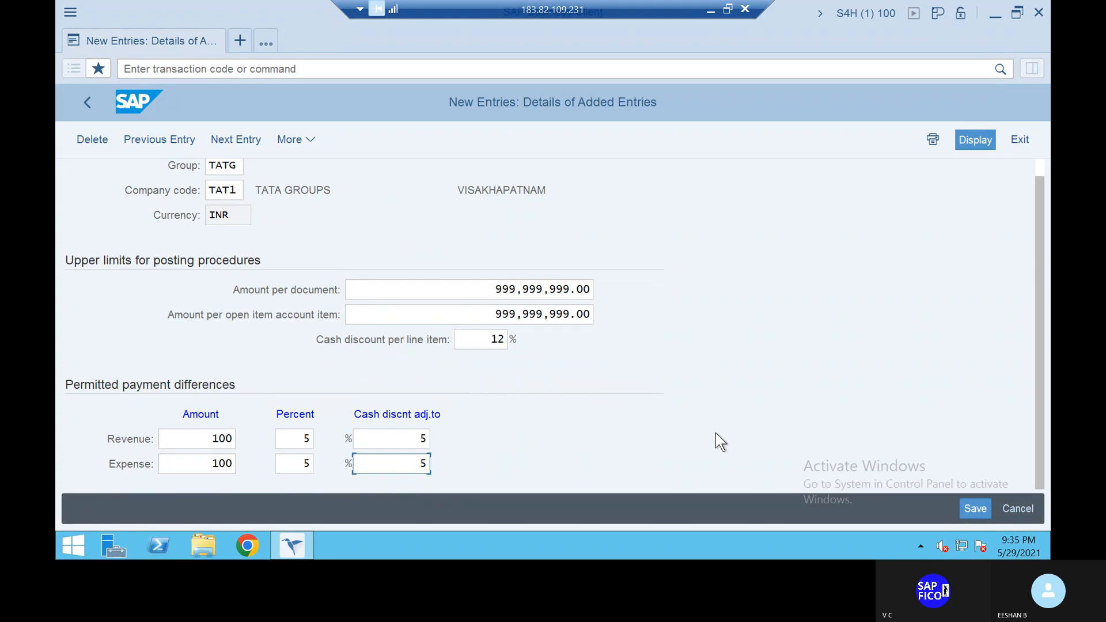
click(969, 506)
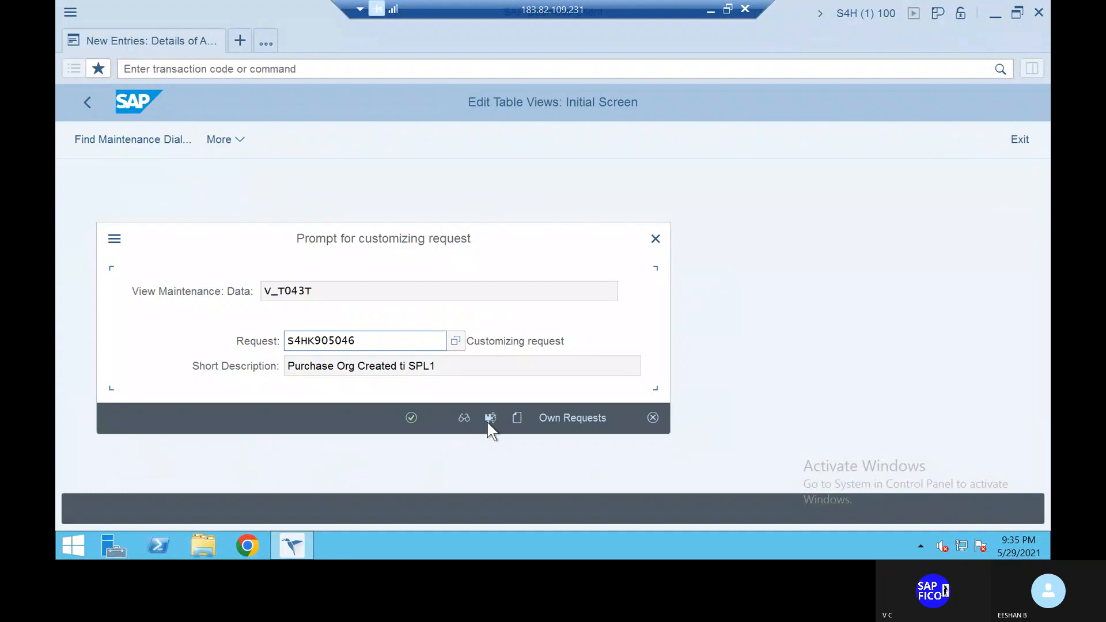
click(412, 418)
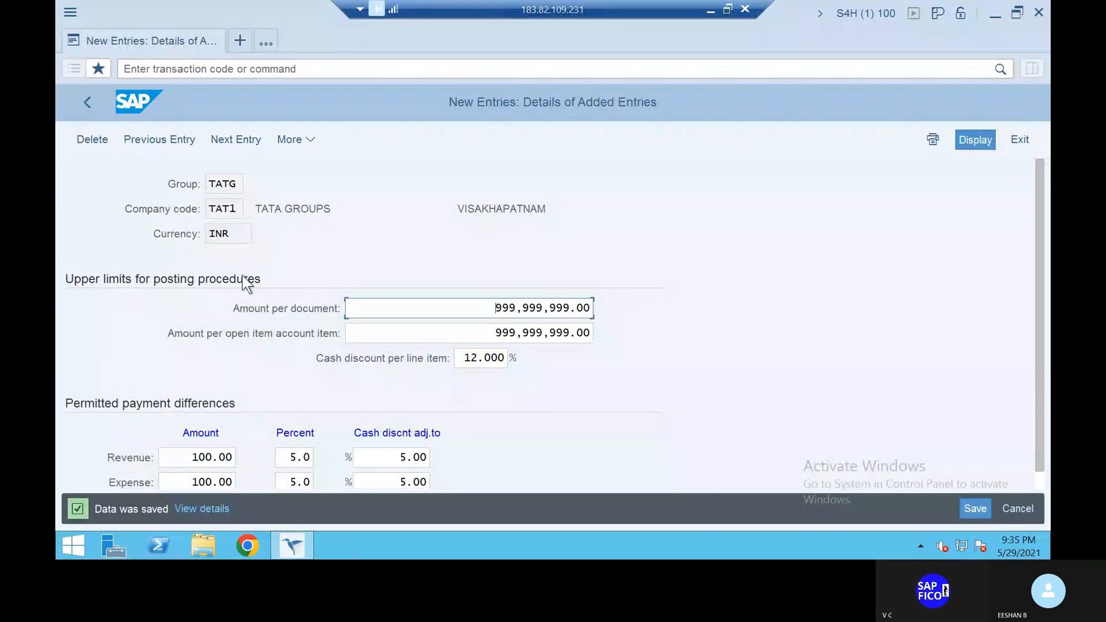
End the tolerance group maintenance and return to SAP Easy Access with /n.
click(247, 69)
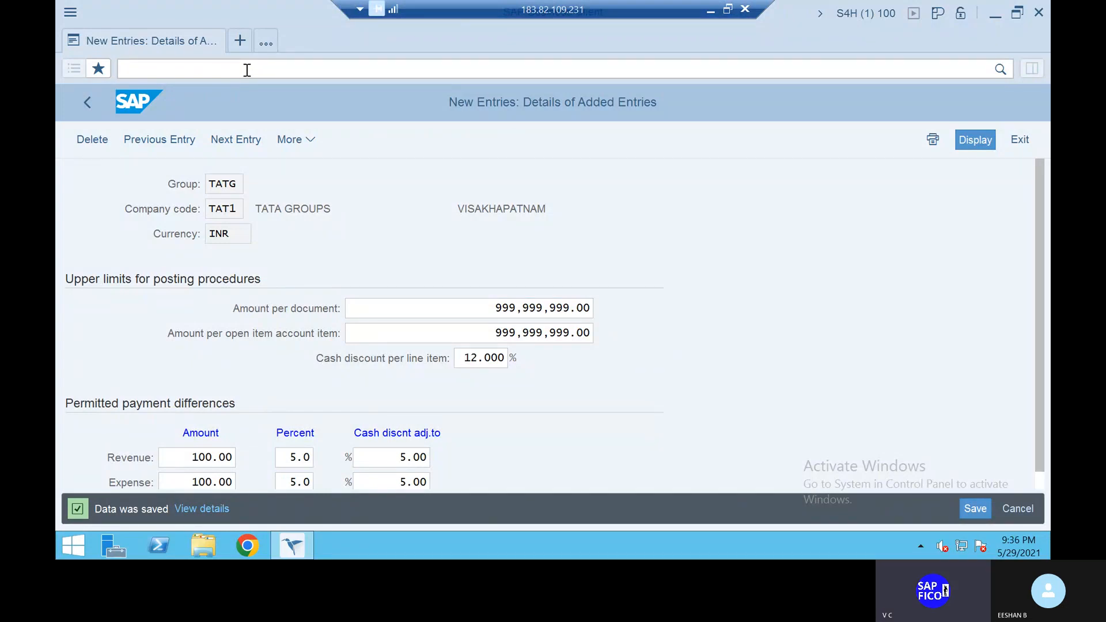
text(/n)
key(Return)
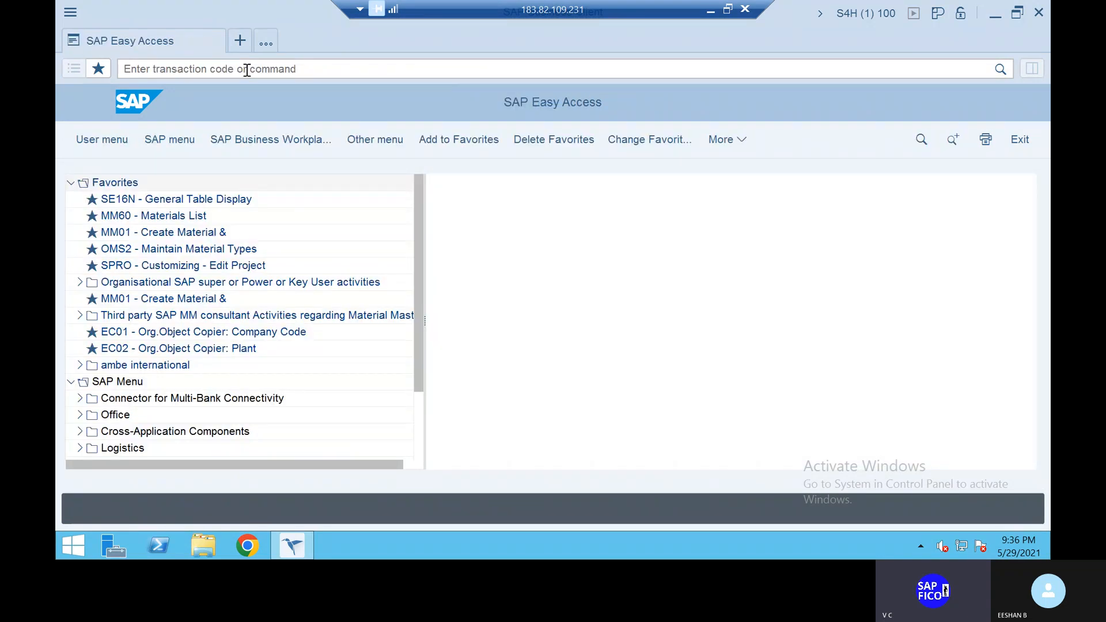
click(247, 69)
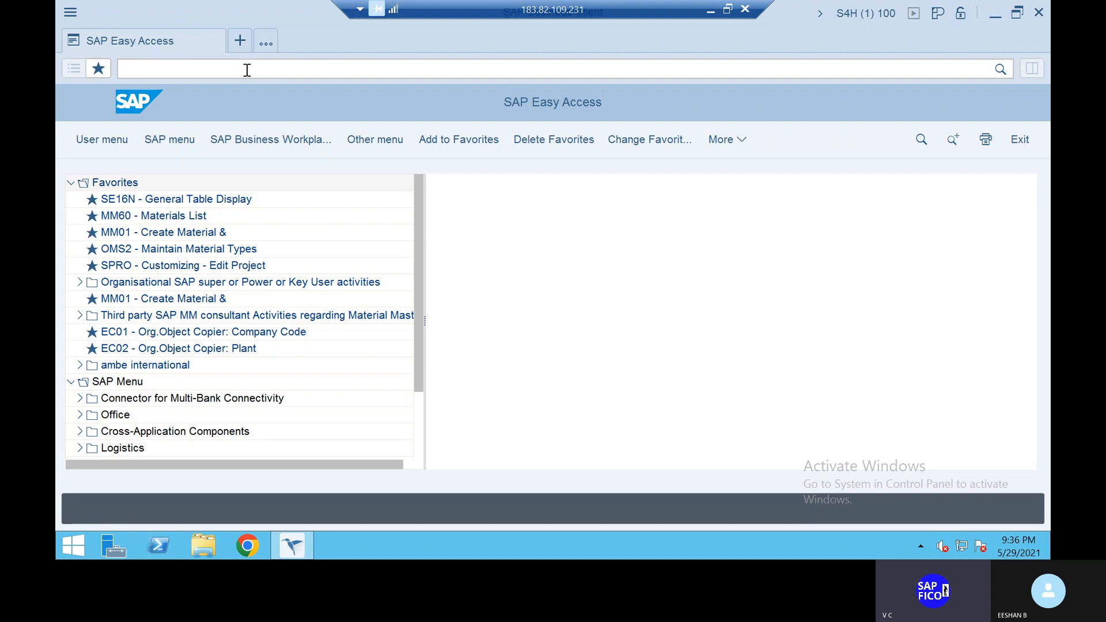
text(OBA)
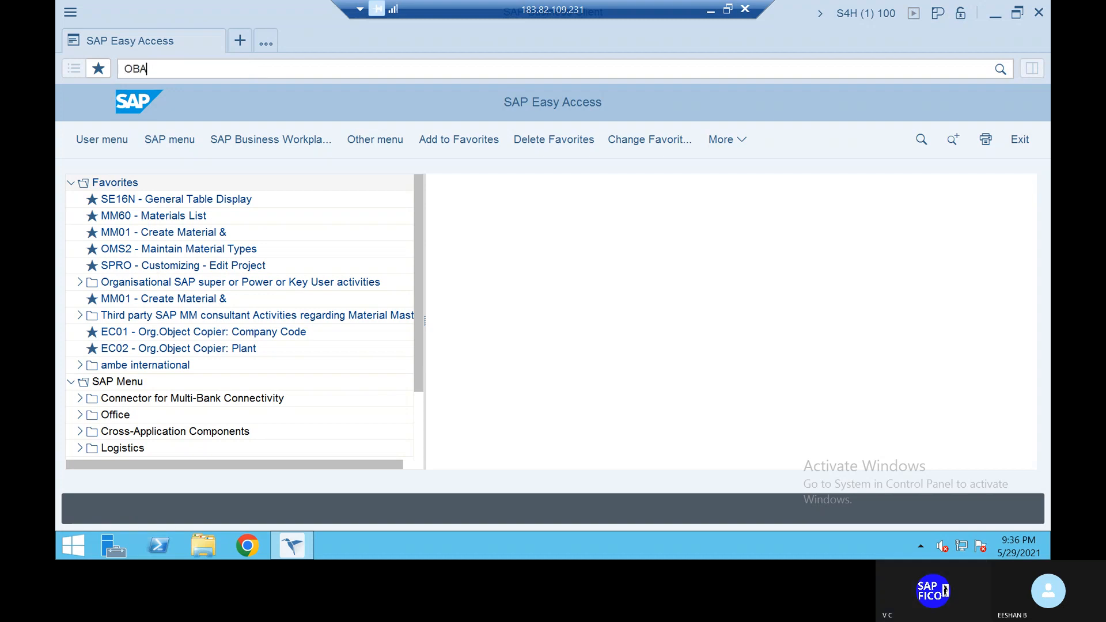
text(7)
key(Return)
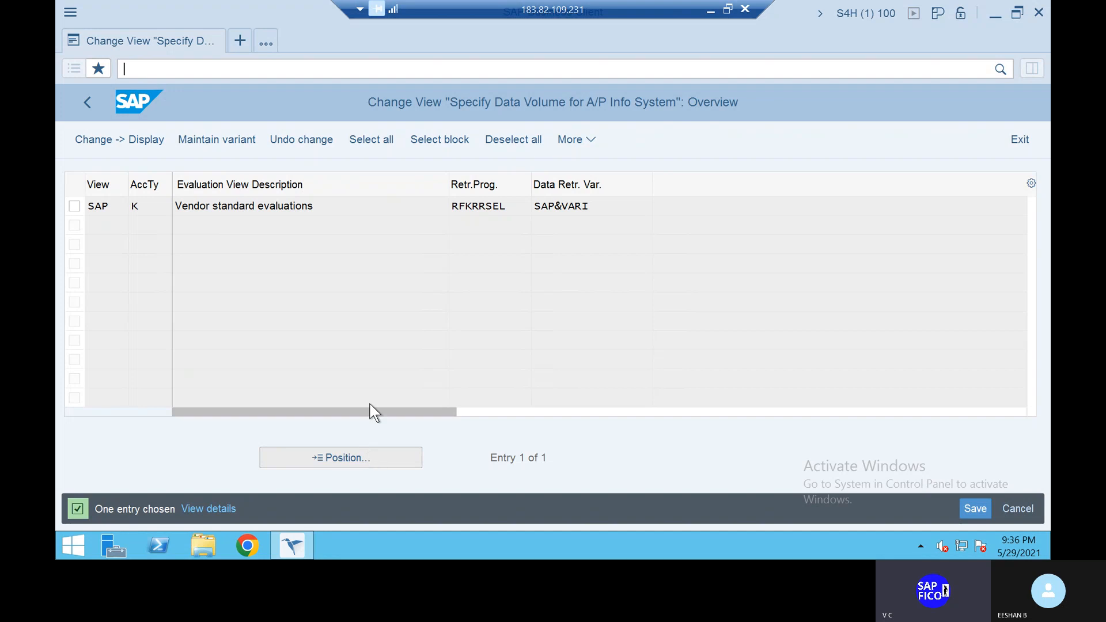
click(89, 104)
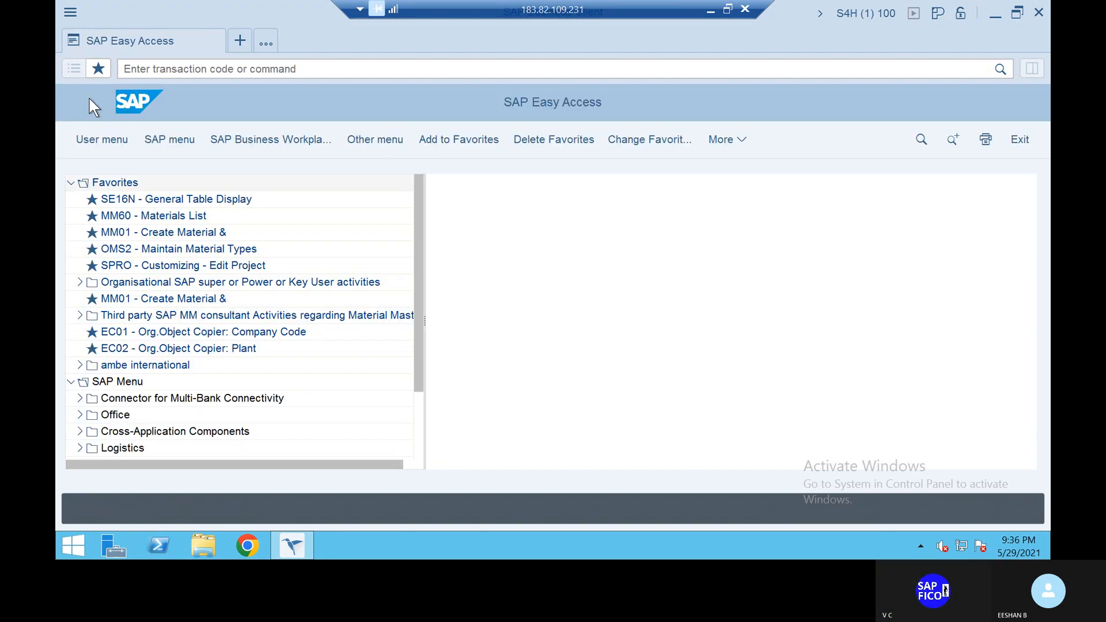
Run the transaction that assigns users to tolerance groups.
click(342, 68)
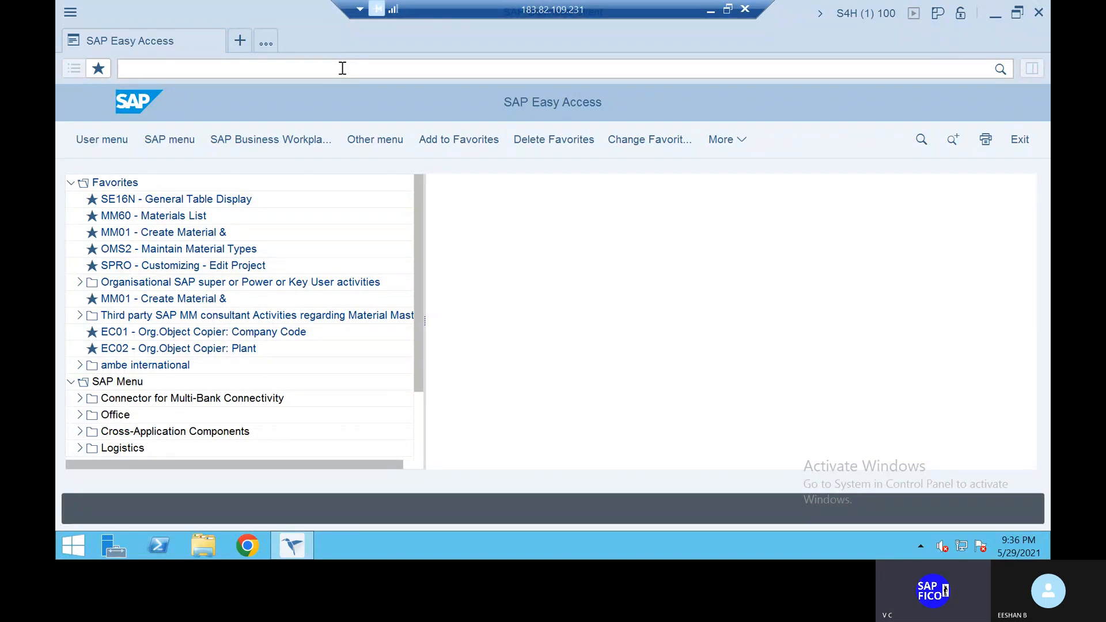
text(OB)
text(07)
key(Return)
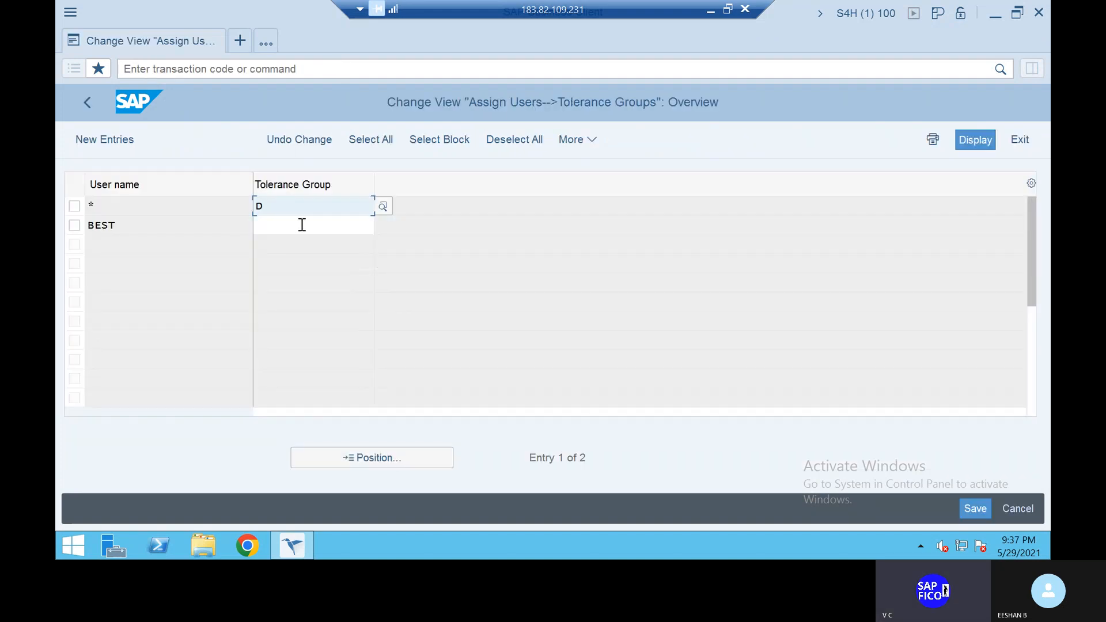
Assign tolerance group TATG to user BEST and save the assignment under the proposed customizing request.
click(301, 224)
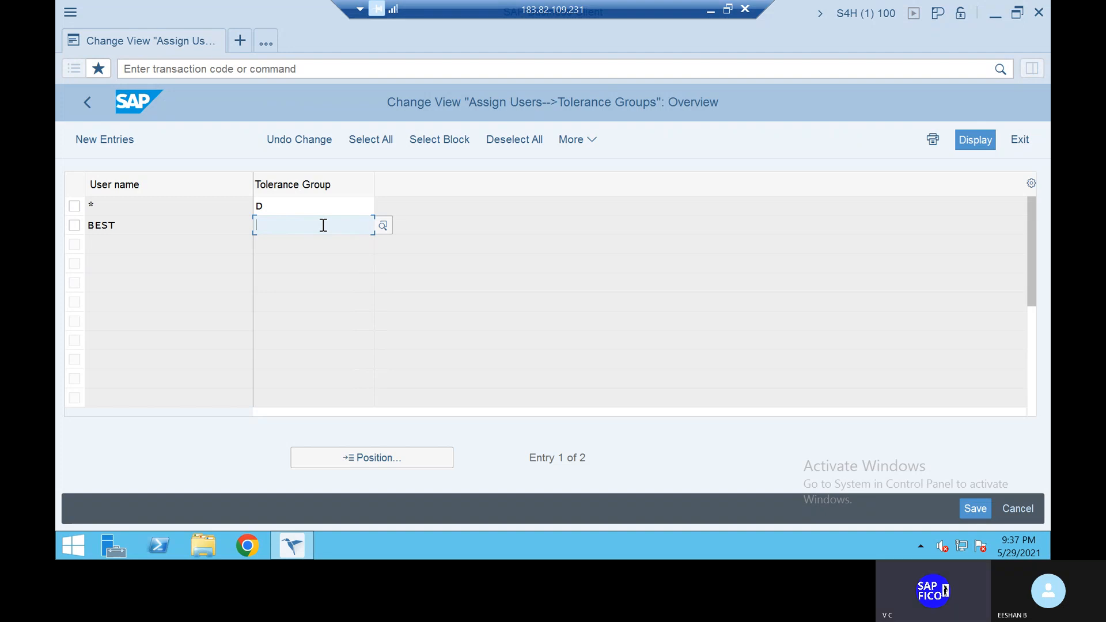
text(TAT)
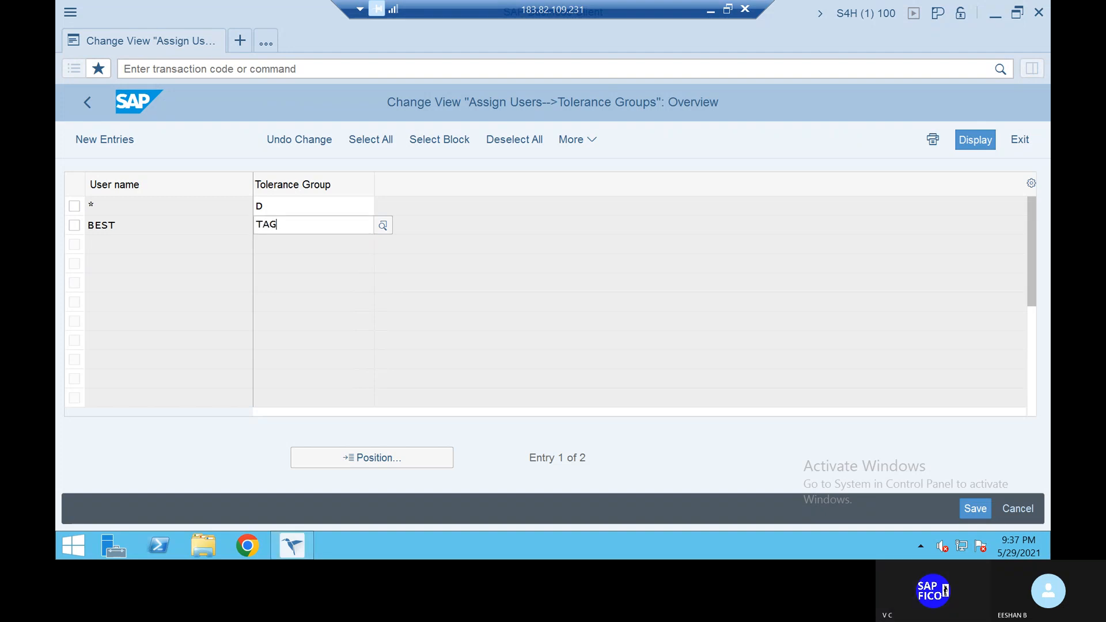
text(G)
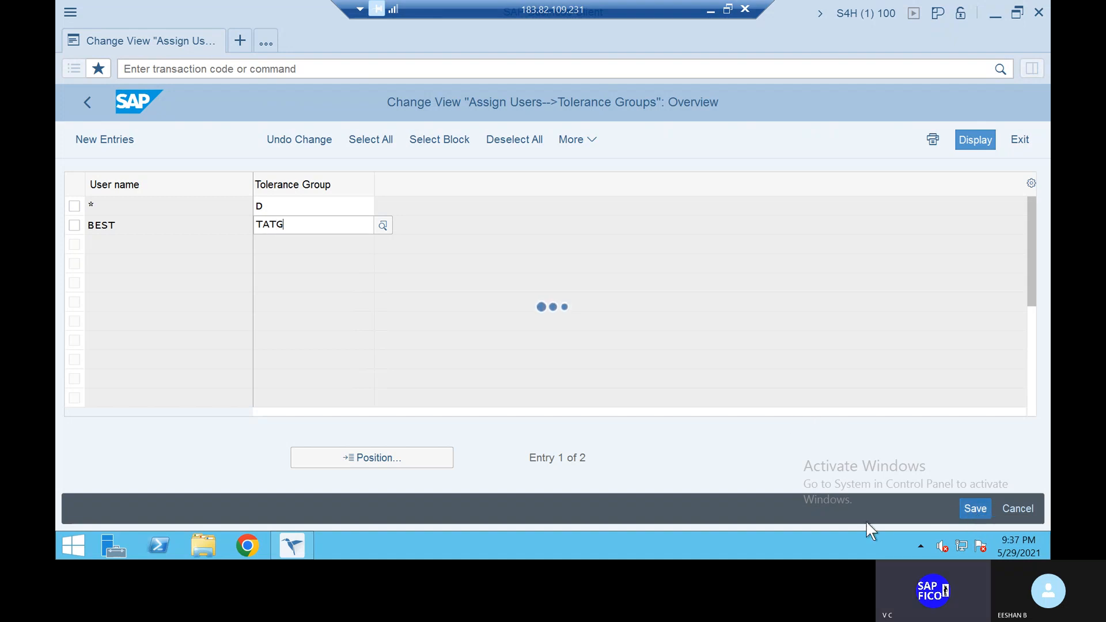
click(975, 509)
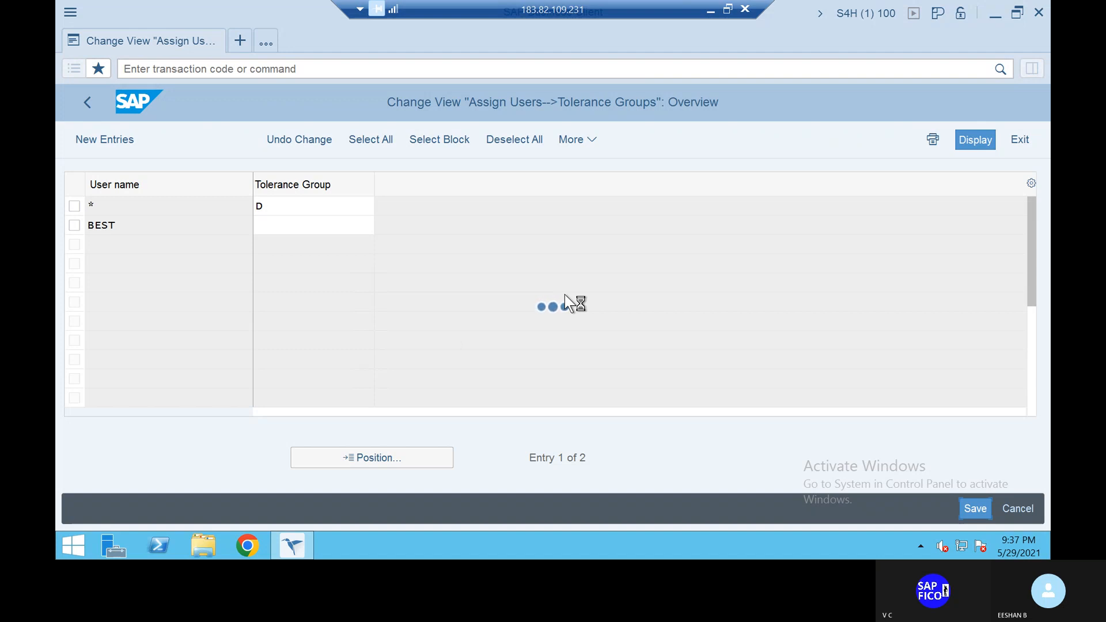
text(TATG)
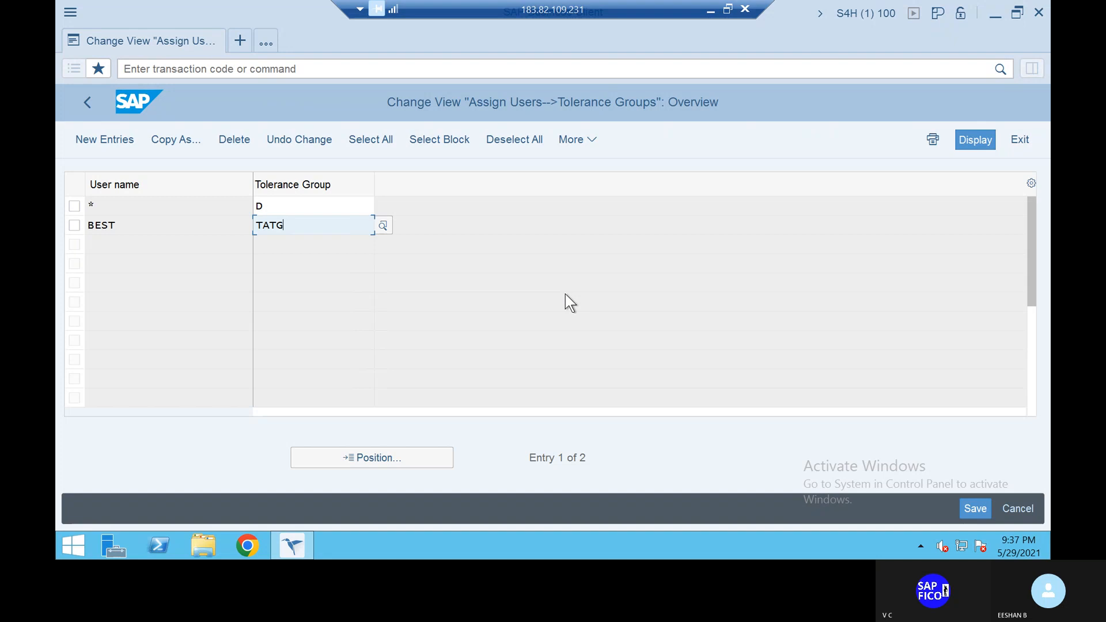
click(973, 512)
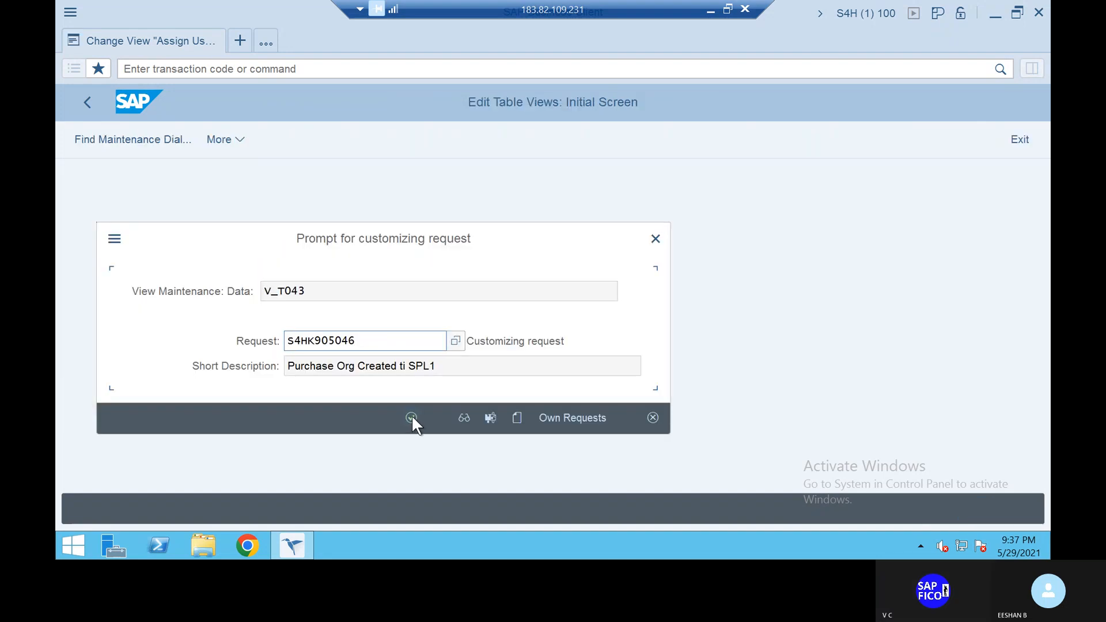
click(411, 417)
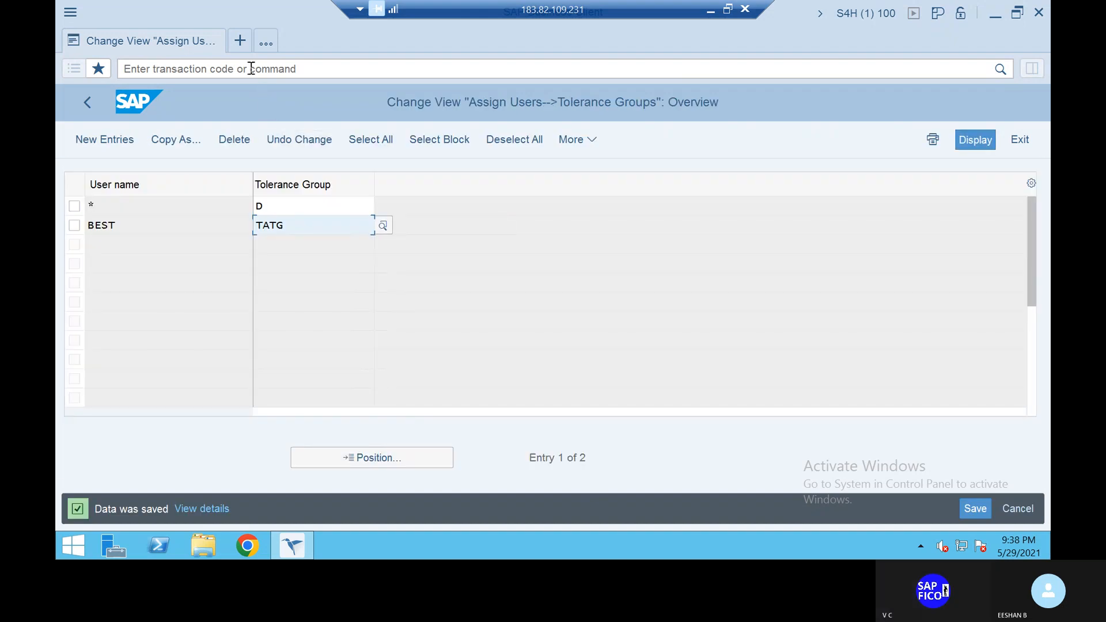
End the tolerance group assignment with /n and run transaction OBY6 for the company code global data.
click(248, 65)
text(/n)
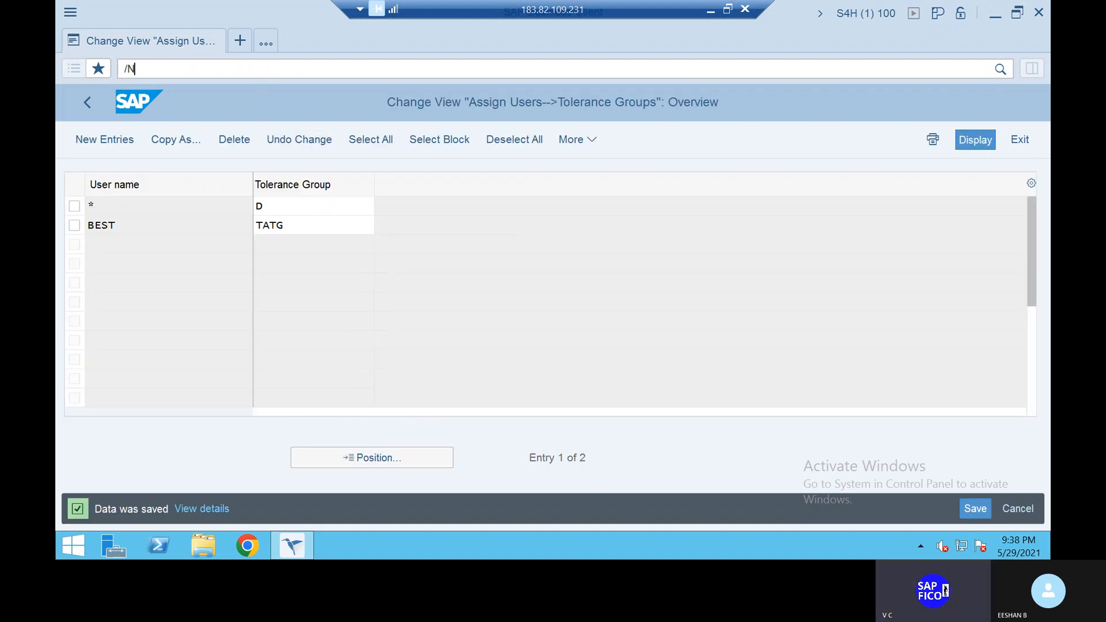
key(Return)
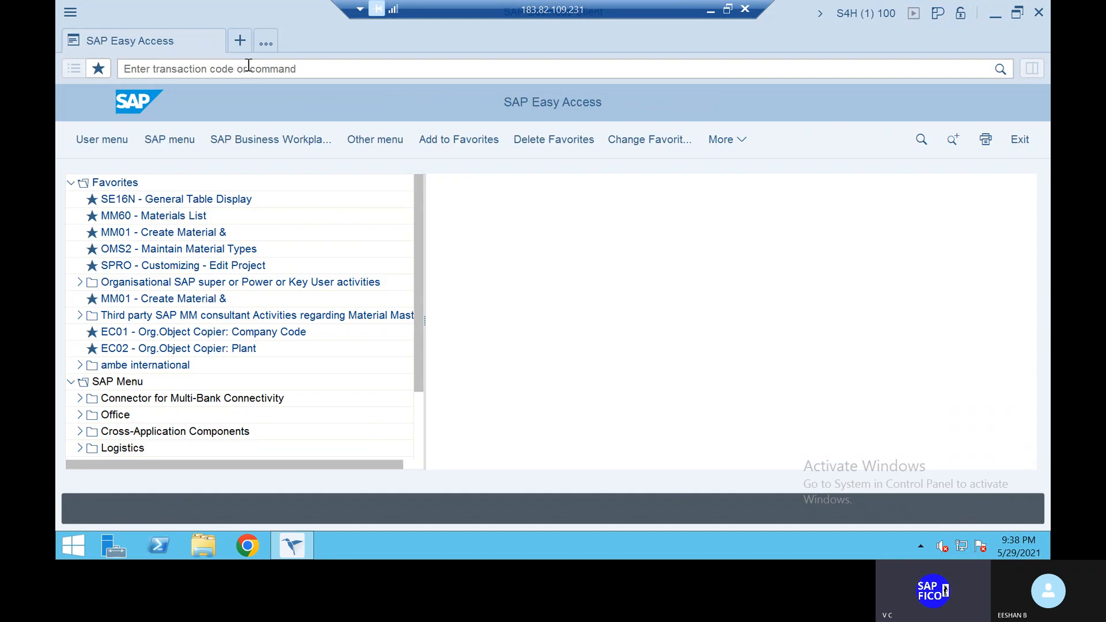
text(OBY6)
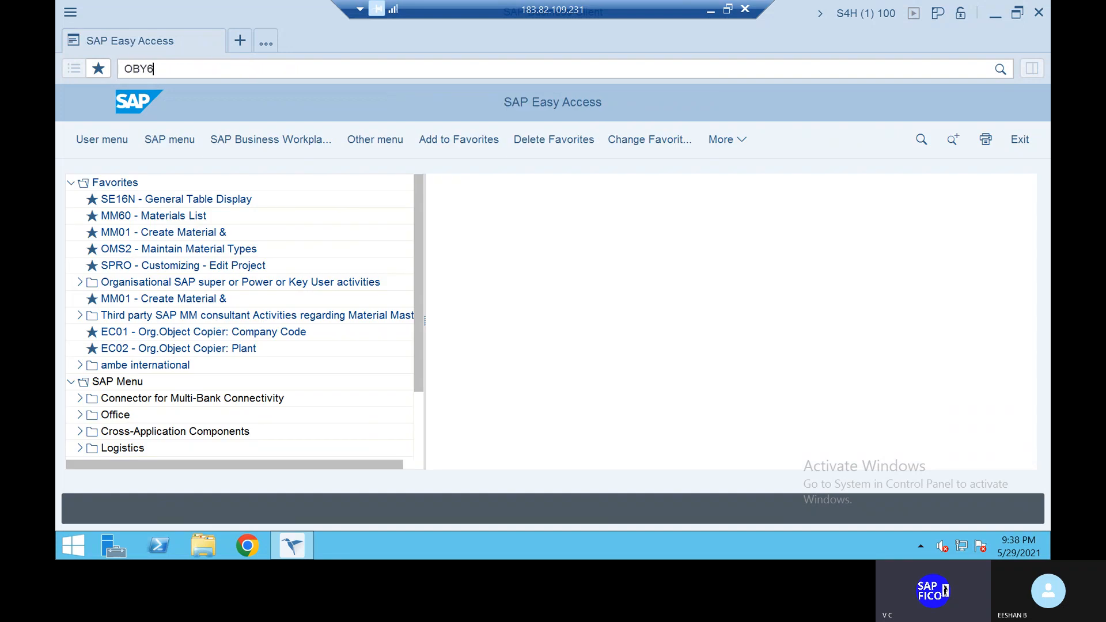
key(Return)
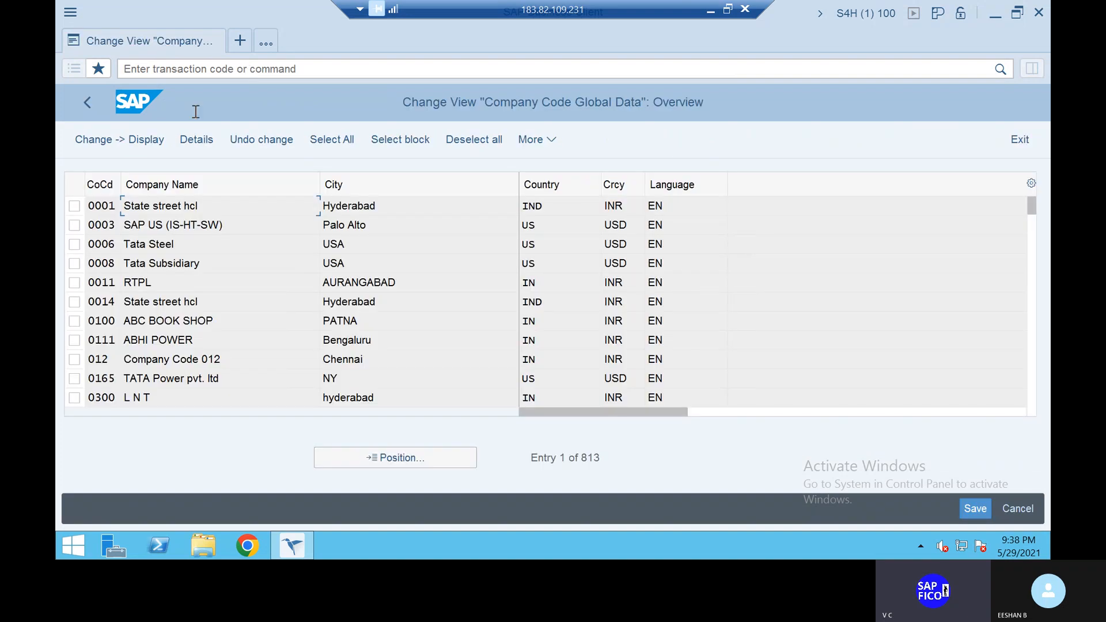
Locate company code TAT1 in the global data list and review its detailed settings.
click(419, 454)
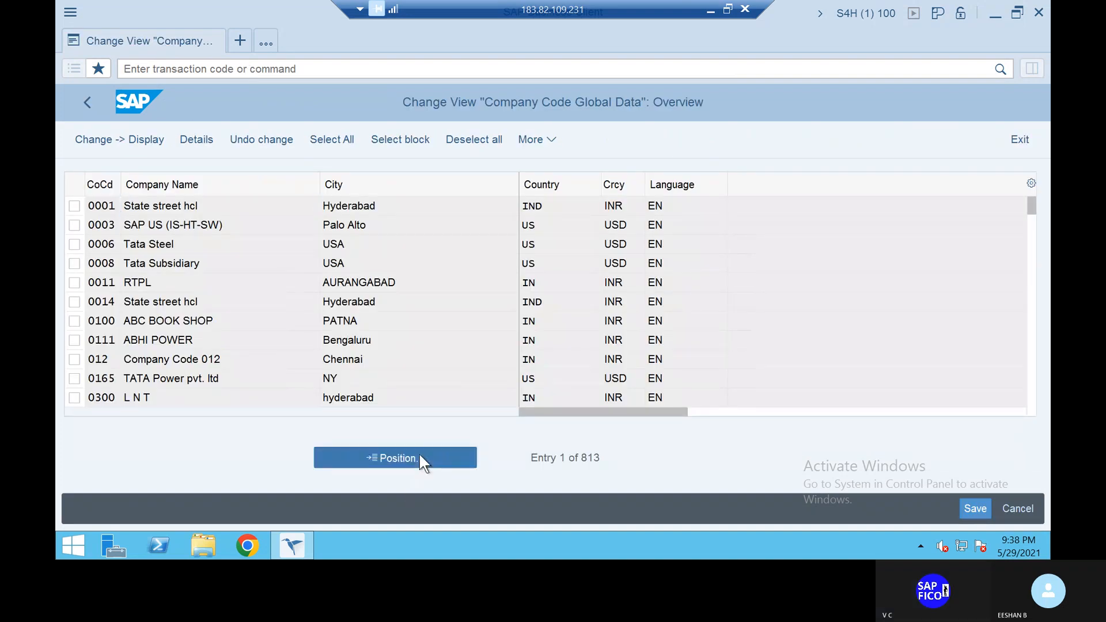
text(TA)
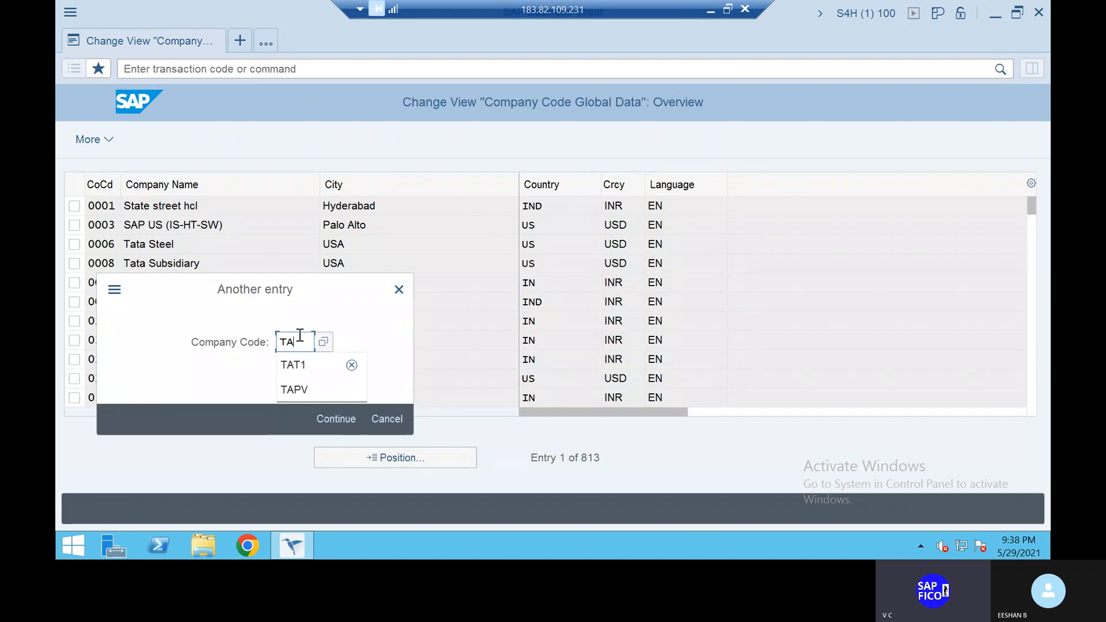
text(T)
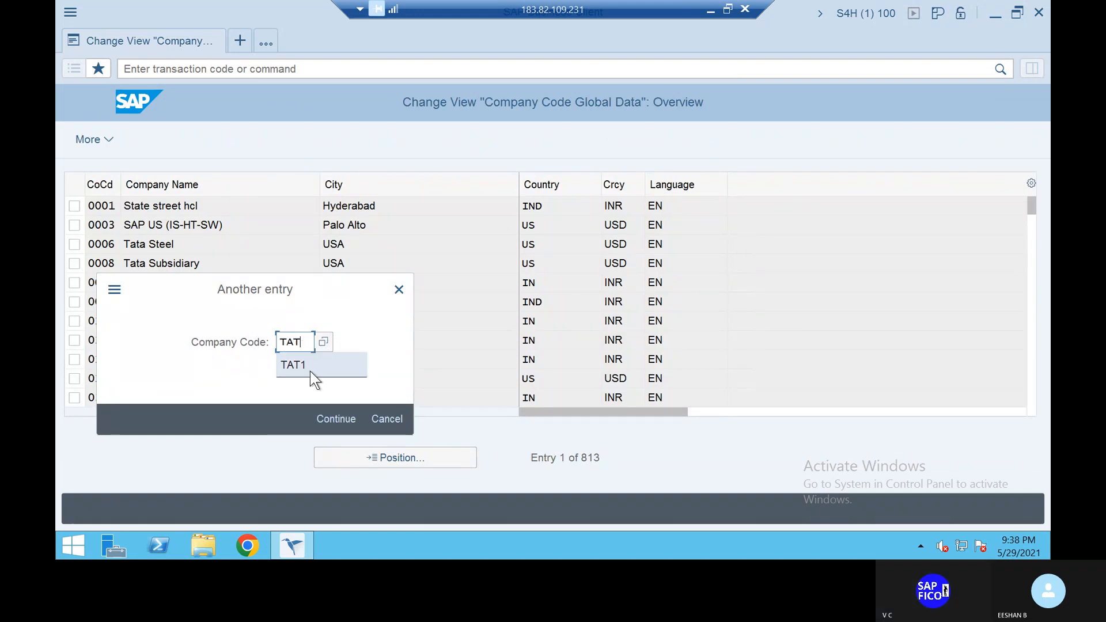
click(334, 420)
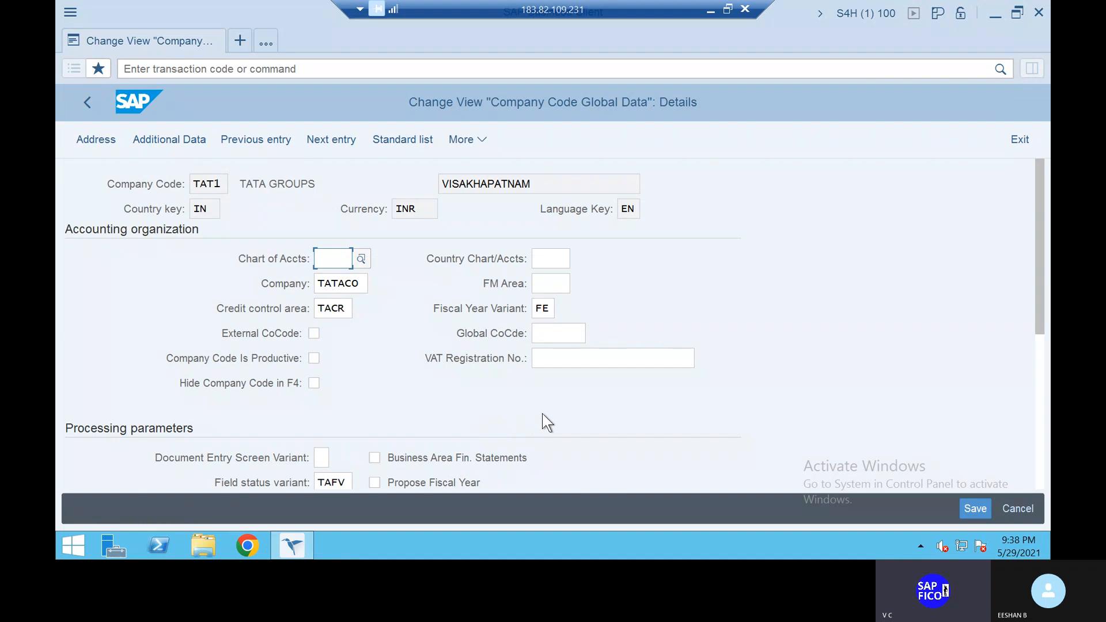
scroll(541, 412, down, 2)
scroll(541, 412, up, 2)
Leave the company code global data and open the General Table Display.
click(275, 68)
text(/N)
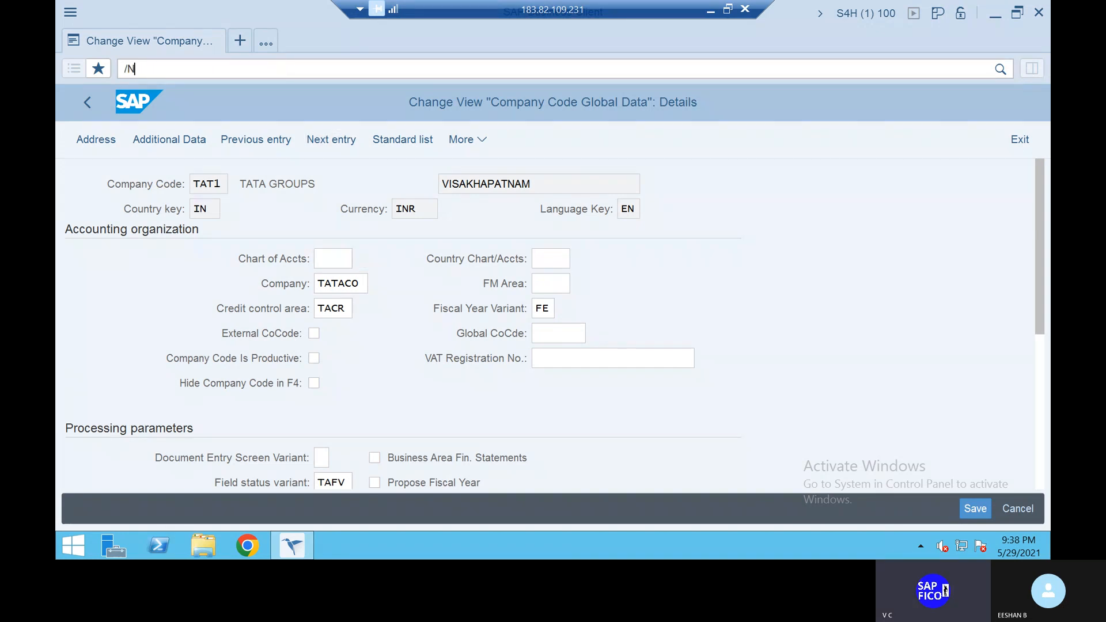
text(SE16)
key(Return)
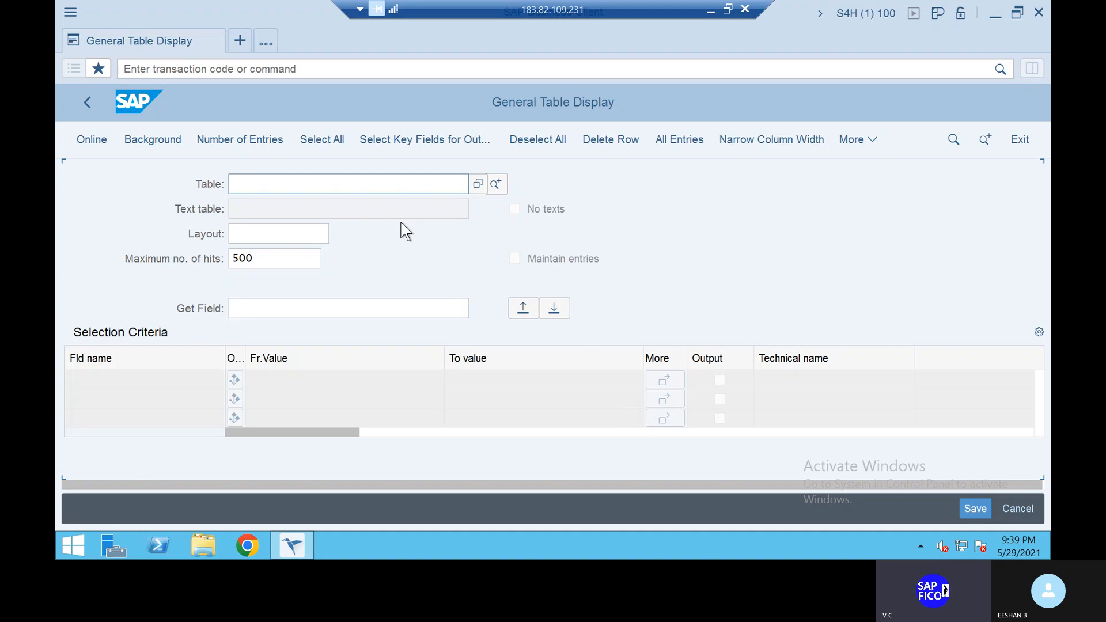
Open the Transport Organizer with /NSE09 and display the requests with customizing requests included.
click(350, 71)
text(/NSE09)
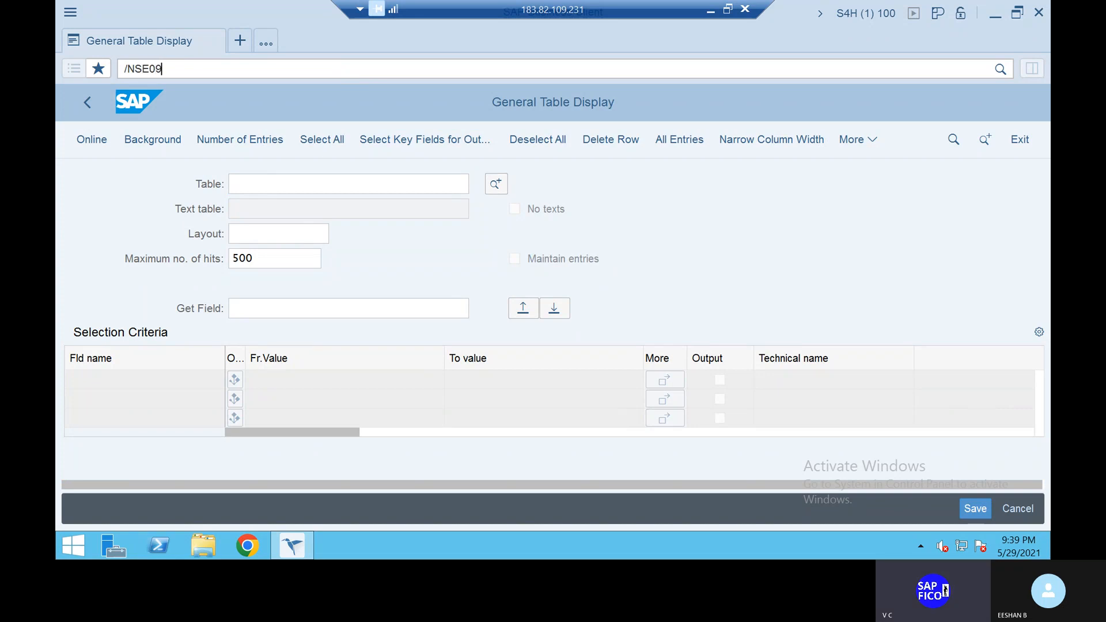
key(Return)
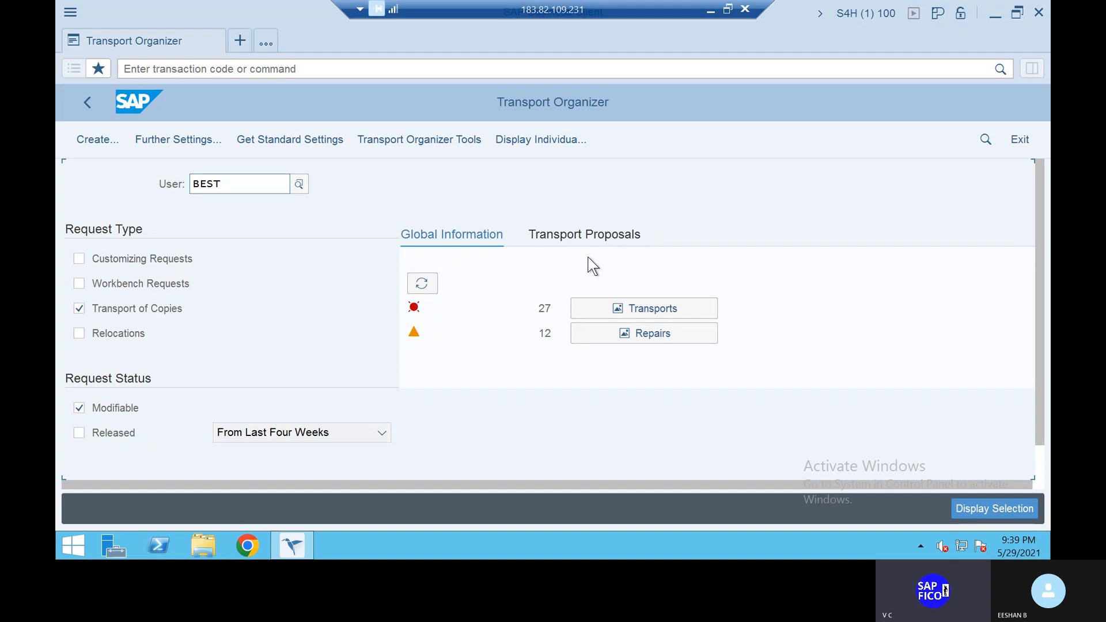
click(110, 257)
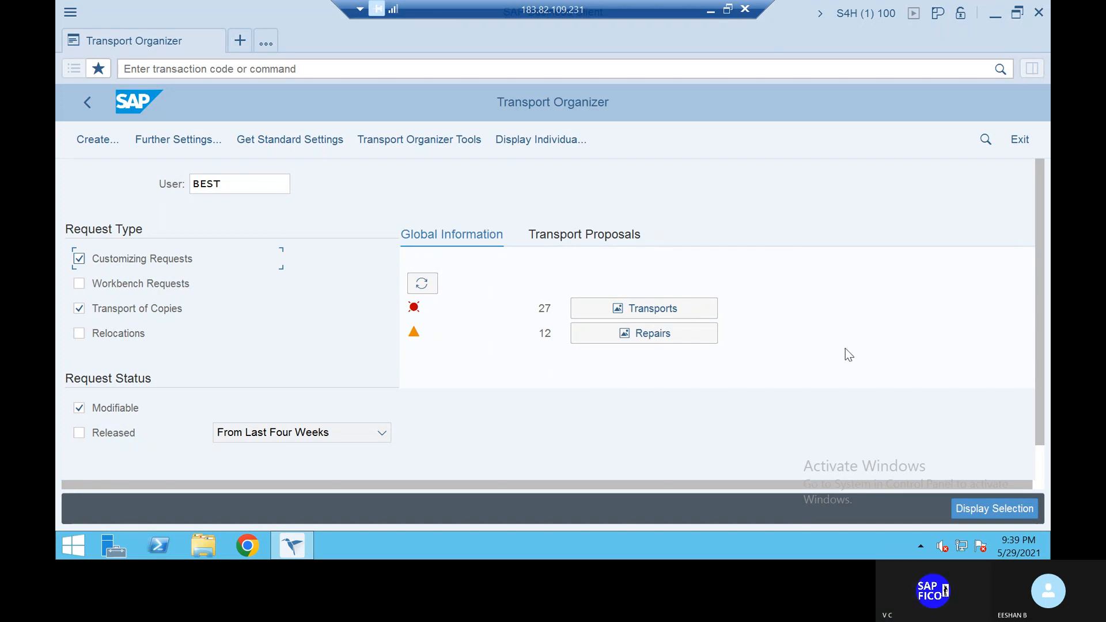
click(969, 514)
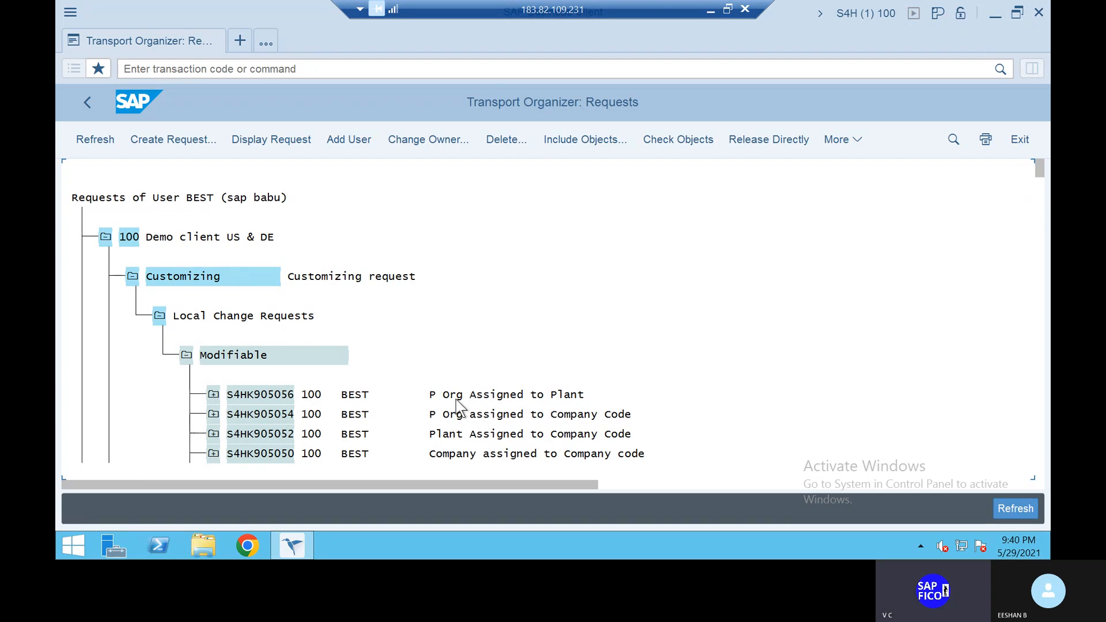
Examine the customizing requests and other transport requests through to the end of the Transport Organizer list.
click(1042, 195)
click(1042, 196)
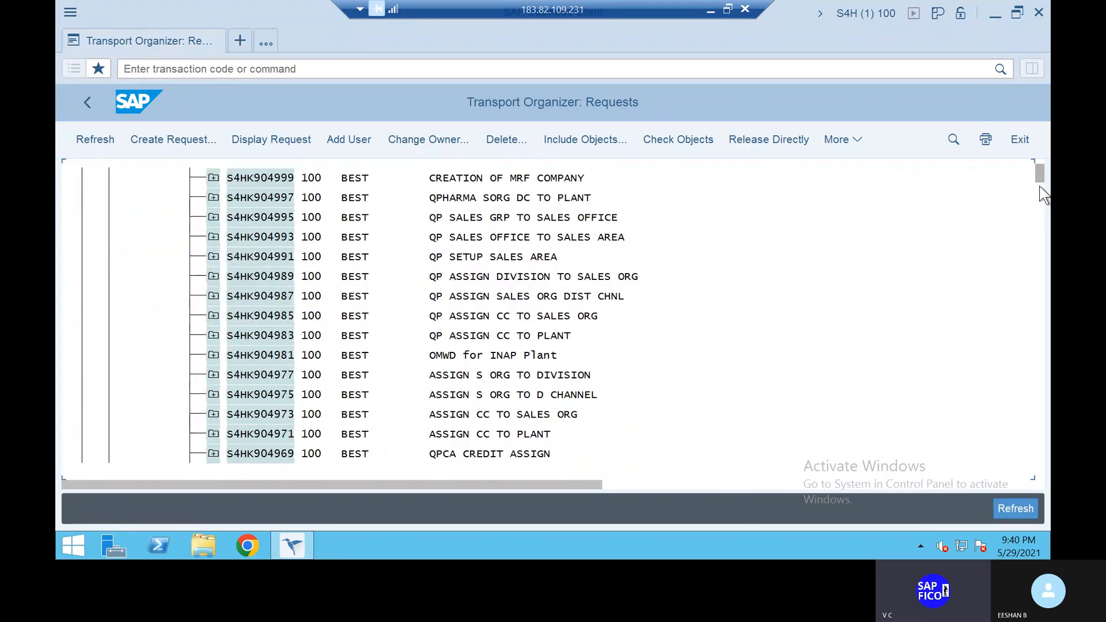
click(1040, 199)
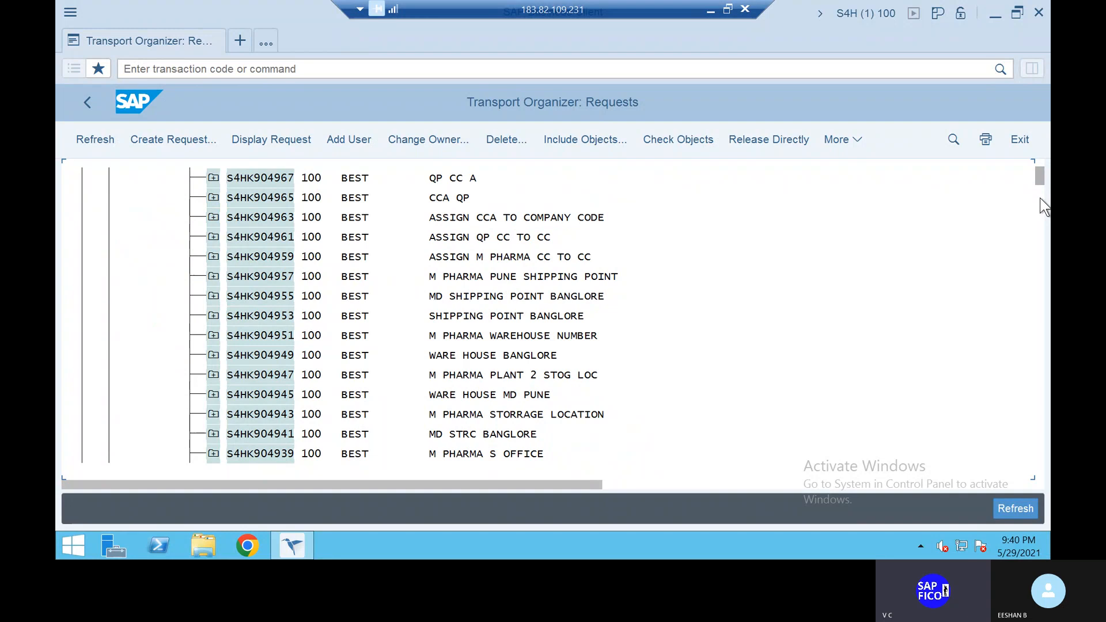
click(1040, 199)
click(1040, 199)
click(1040, 198)
click(1040, 198)
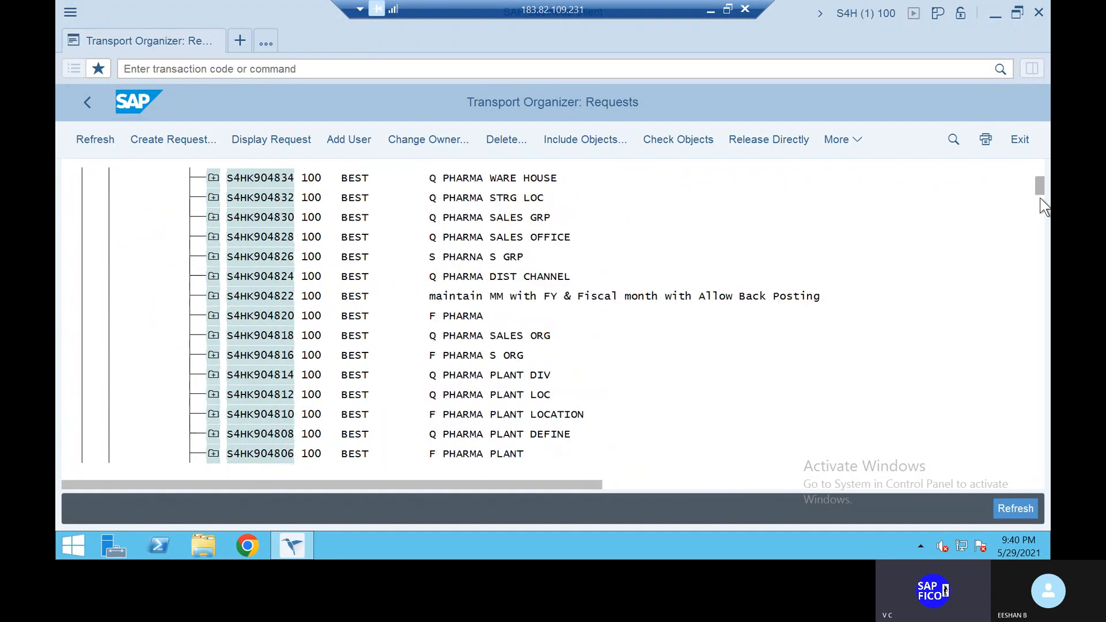
click(1040, 198)
click(1043, 245)
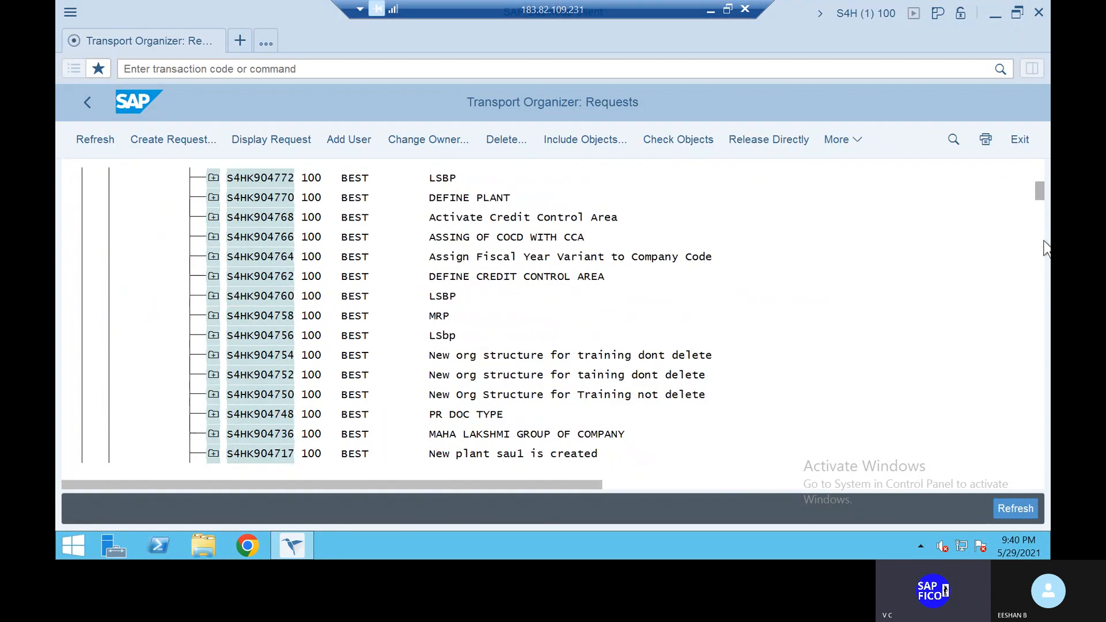
click(1043, 245)
click(1044, 245)
click(1044, 245)
click(1043, 245)
click(1043, 245)
click(1043, 244)
click(1044, 245)
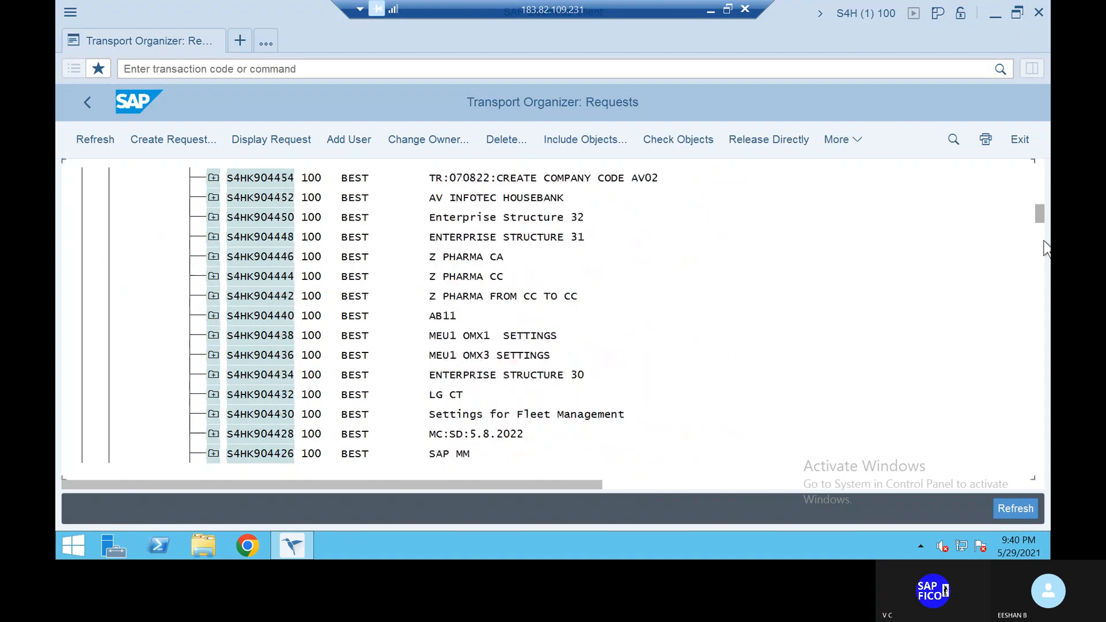
click(1043, 245)
click(1043, 245)
click(1044, 245)
click(1043, 244)
click(1043, 245)
click(1043, 245)
click(1044, 244)
click(1043, 253)
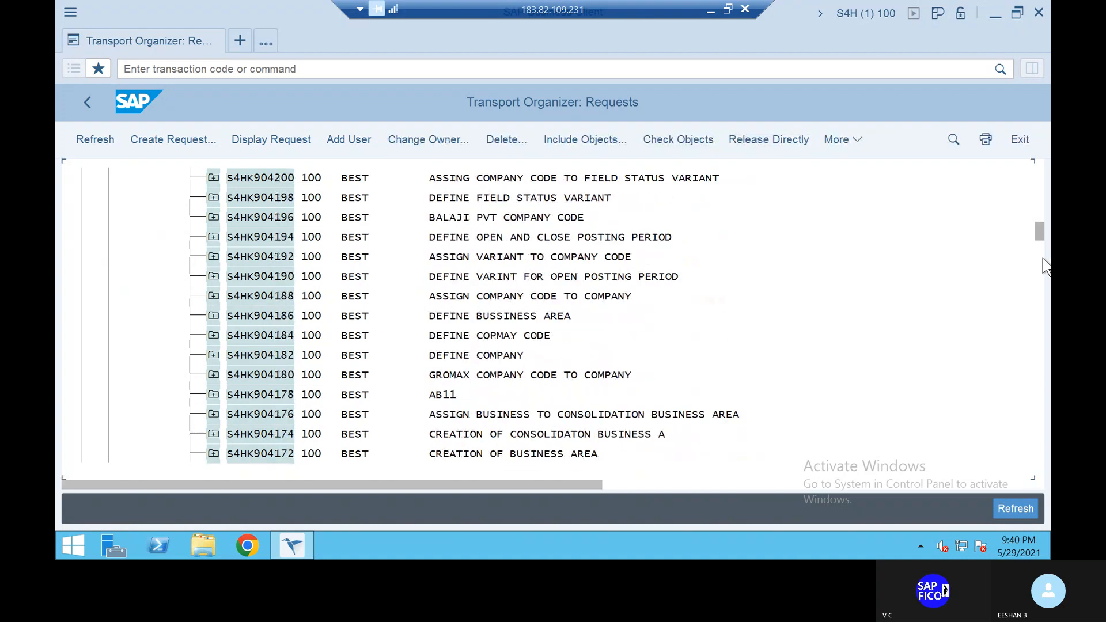
click(1043, 258)
click(1042, 258)
click(1042, 258)
click(1043, 259)
click(1042, 258)
click(1042, 258)
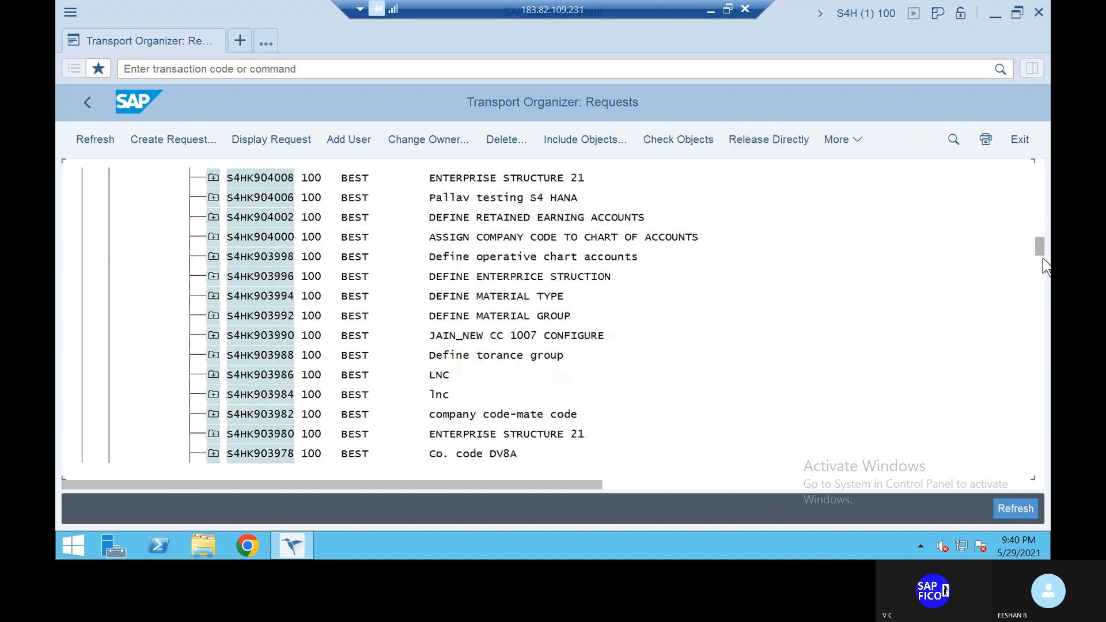
click(1040, 309)
click(1041, 308)
click(1040, 309)
click(1040, 308)
click(1041, 309)
click(1041, 309)
click(1040, 309)
click(1041, 309)
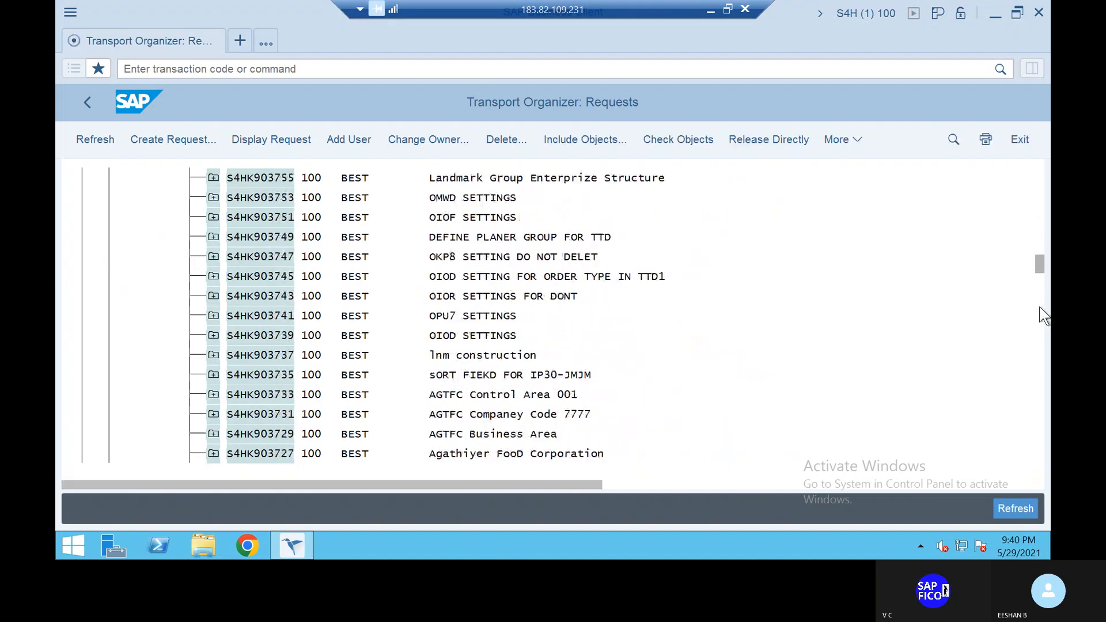
click(1040, 311)
click(1040, 311)
click(1040, 311)
click(1040, 326)
click(1040, 326)
click(1040, 326)
click(1040, 326)
click(1040, 327)
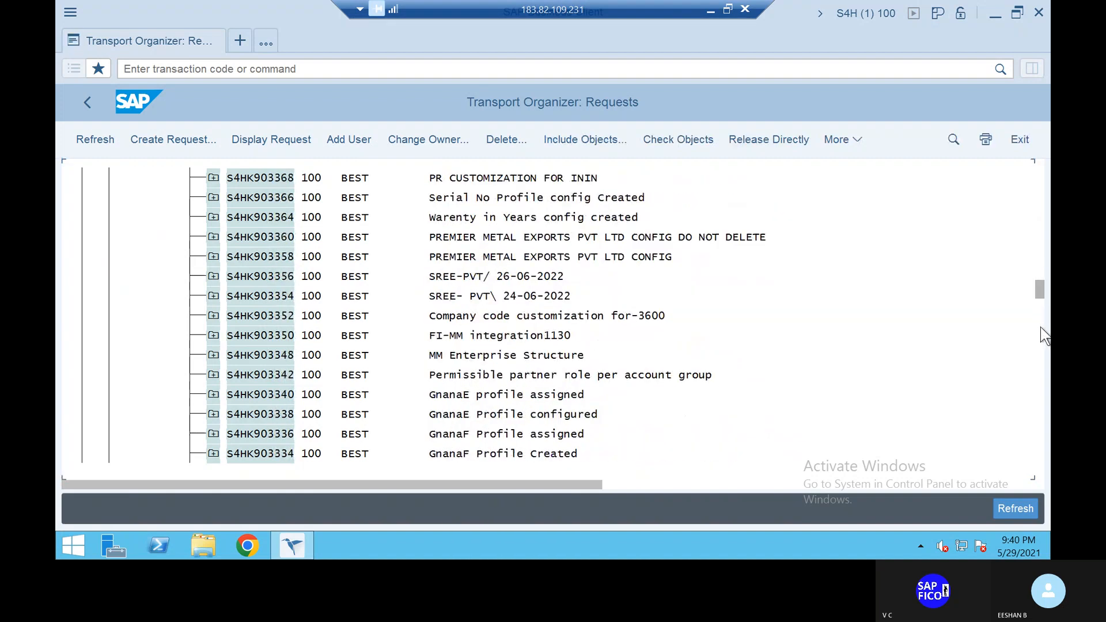
click(1040, 327)
click(1040, 327)
click(1040, 327)
click(1040, 326)
click(1040, 327)
click(1040, 326)
click(1040, 326)
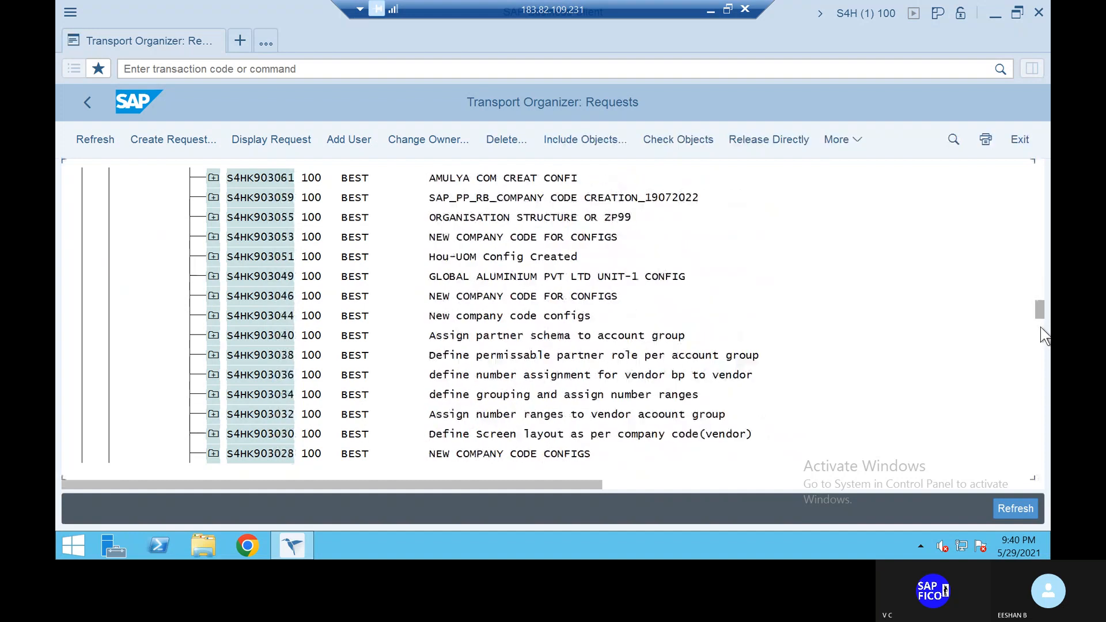
click(1041, 386)
click(1041, 386)
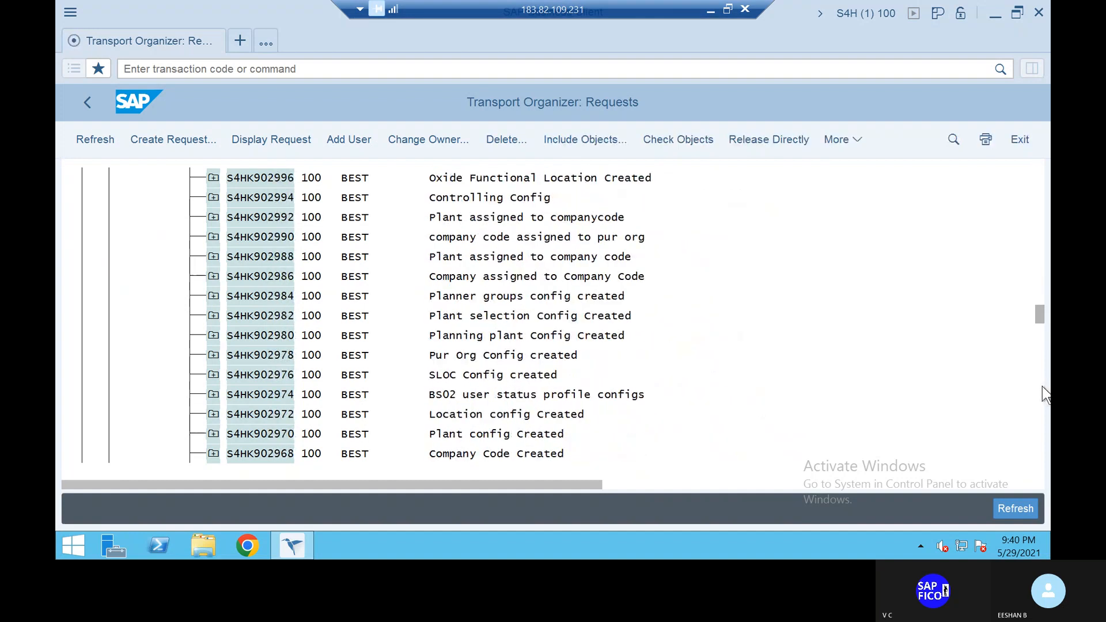
click(1042, 386)
click(1042, 386)
click(1042, 386)
click(1042, 386)
click(1041, 386)
click(1042, 386)
click(1042, 386)
click(1042, 385)
click(1042, 386)
click(1042, 386)
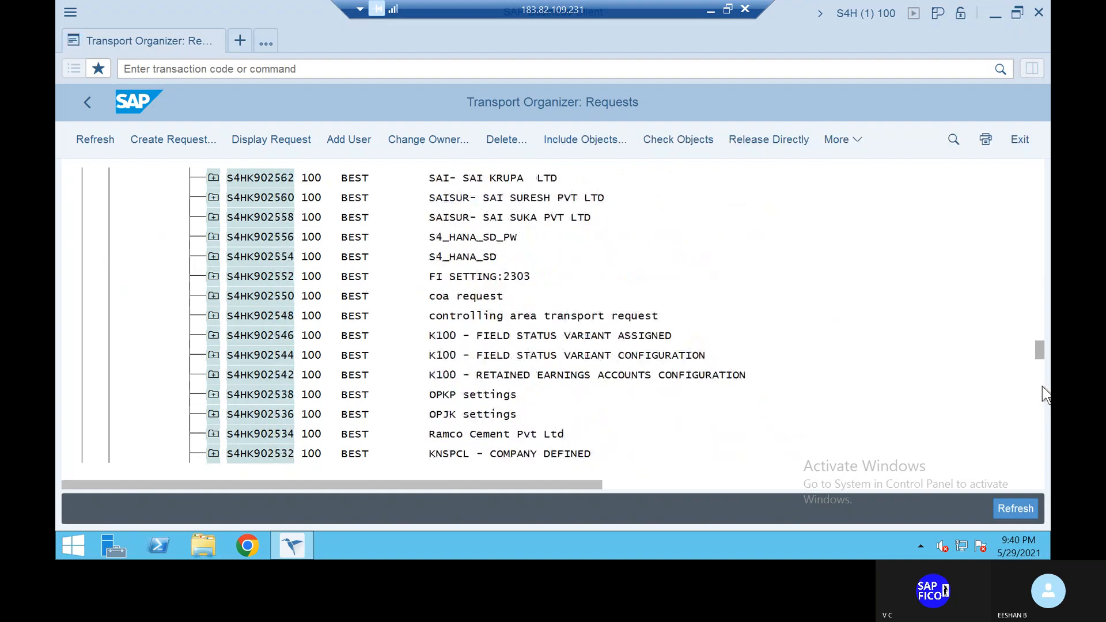
click(1041, 385)
click(1042, 386)
click(1041, 386)
click(1041, 386)
click(1042, 386)
click(1041, 385)
click(1042, 426)
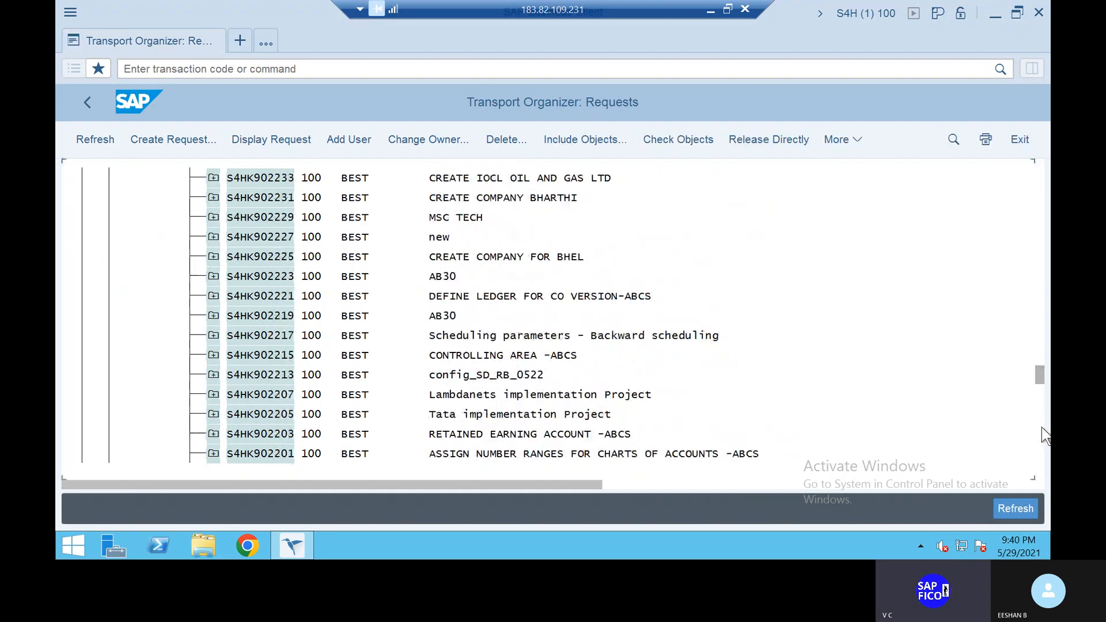
click(1037, 457)
click(1037, 457)
click(1037, 457)
click(1037, 456)
click(1037, 456)
click(1037, 456)
click(1037, 456)
click(1037, 457)
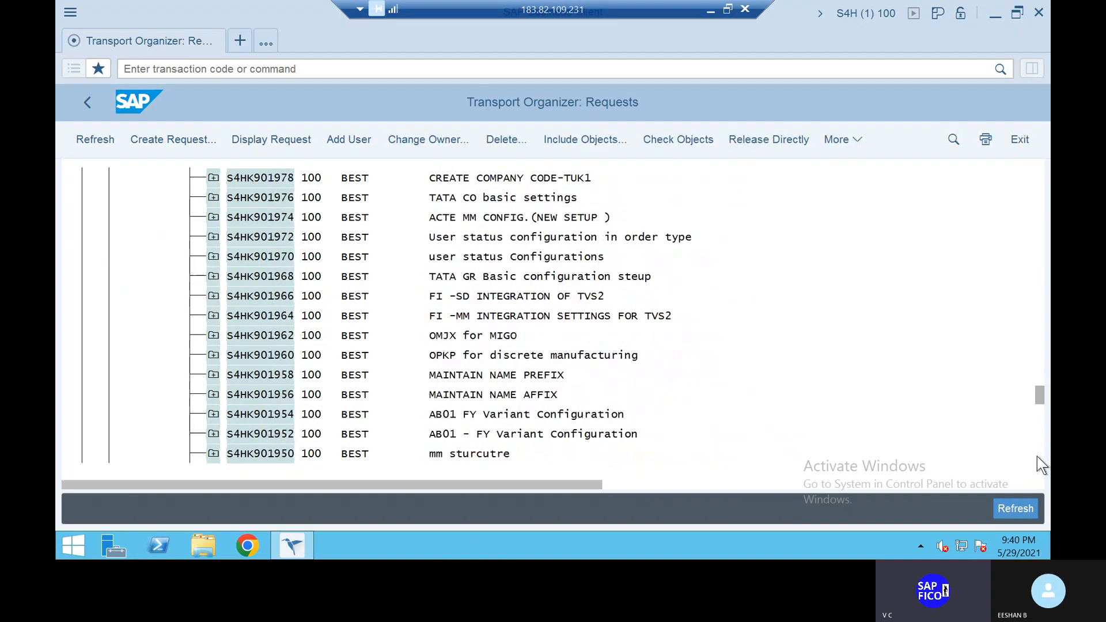
click(1037, 457)
click(1037, 456)
click(1037, 456)
click(1037, 457)
click(1037, 457)
click(1037, 457)
click(1037, 456)
click(1037, 456)
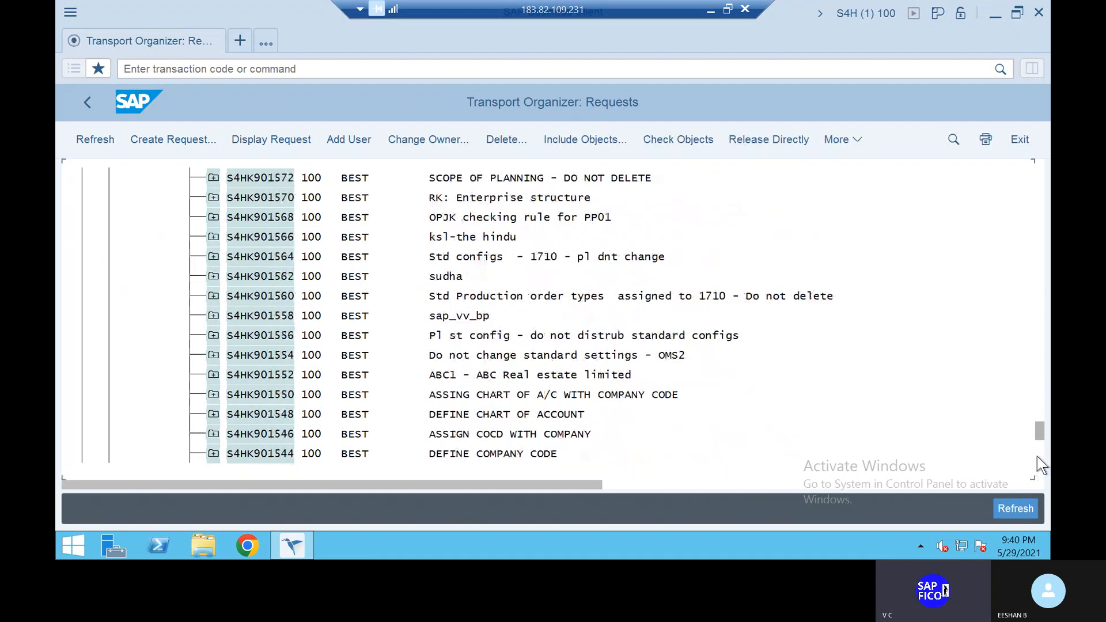
click(1036, 456)
click(1037, 456)
click(1036, 456)
click(1037, 456)
click(1037, 466)
click(1038, 479)
click(1038, 479)
click(1037, 479)
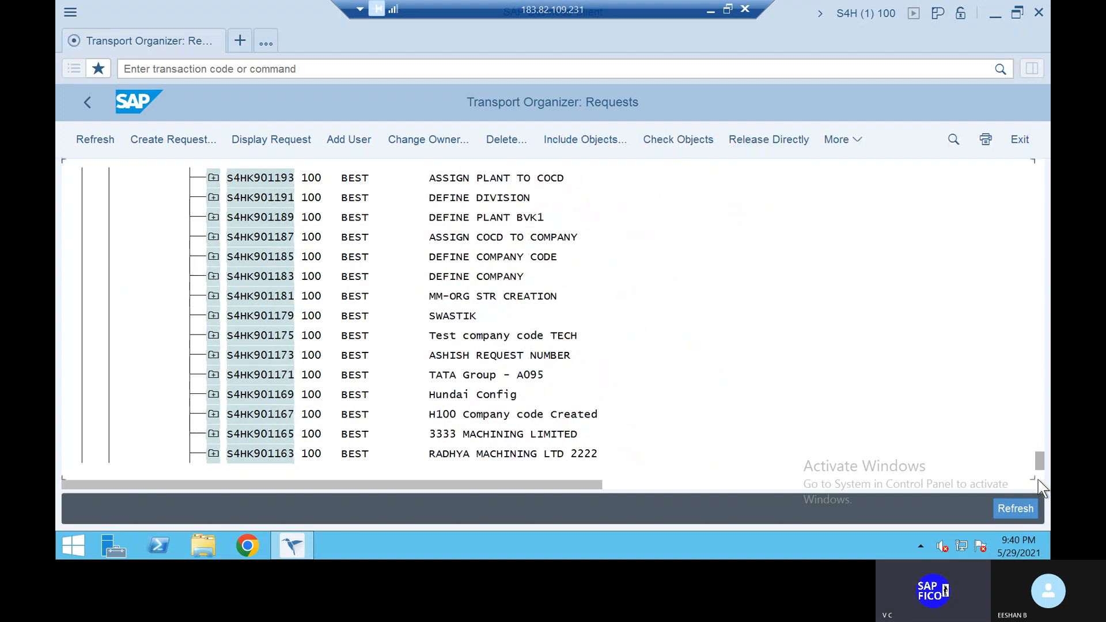
click(1037, 479)
click(1037, 479)
click(1037, 479)
click(1038, 479)
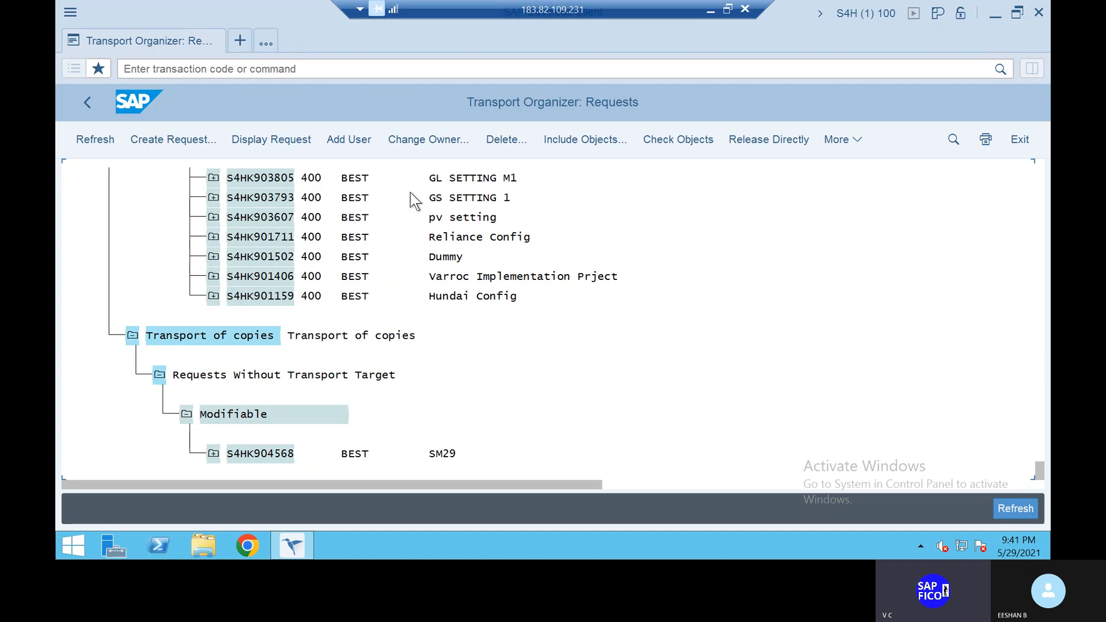
Open the General Table Display with /NSE16N, load table T001 and restrict the company code to TAT1.
click(320, 72)
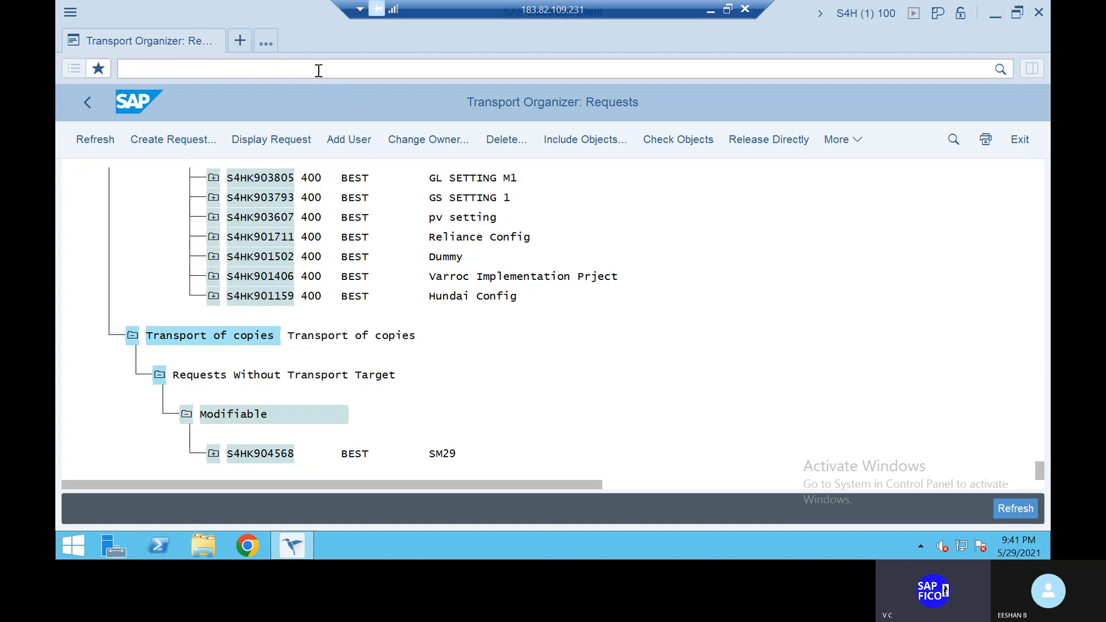
text(/NSE16N)
key(Return)
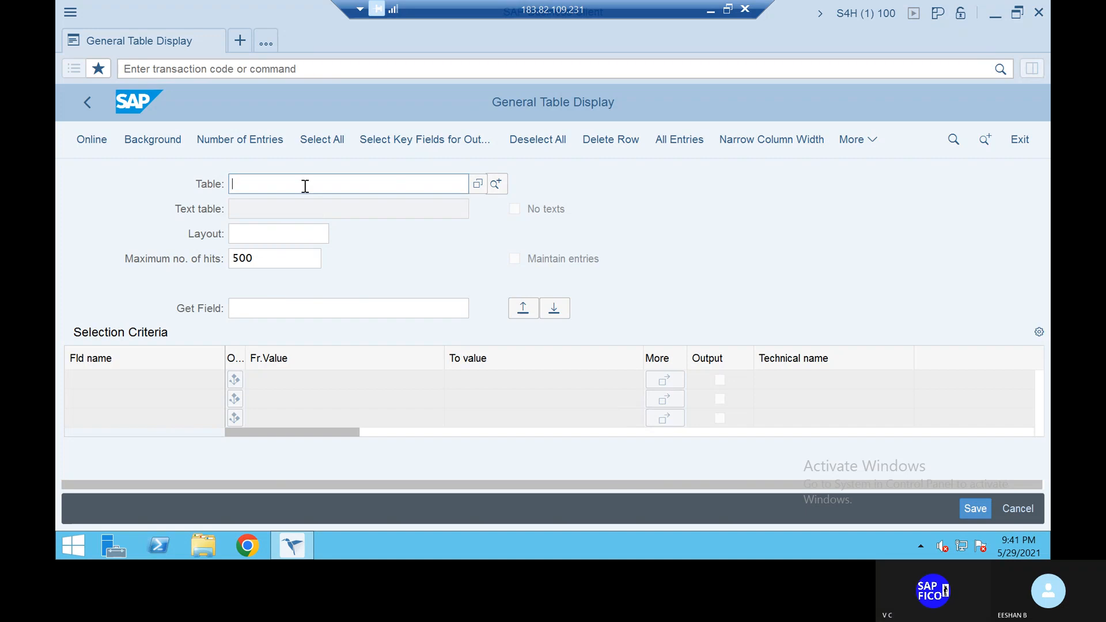
text(T001)
key(Return)
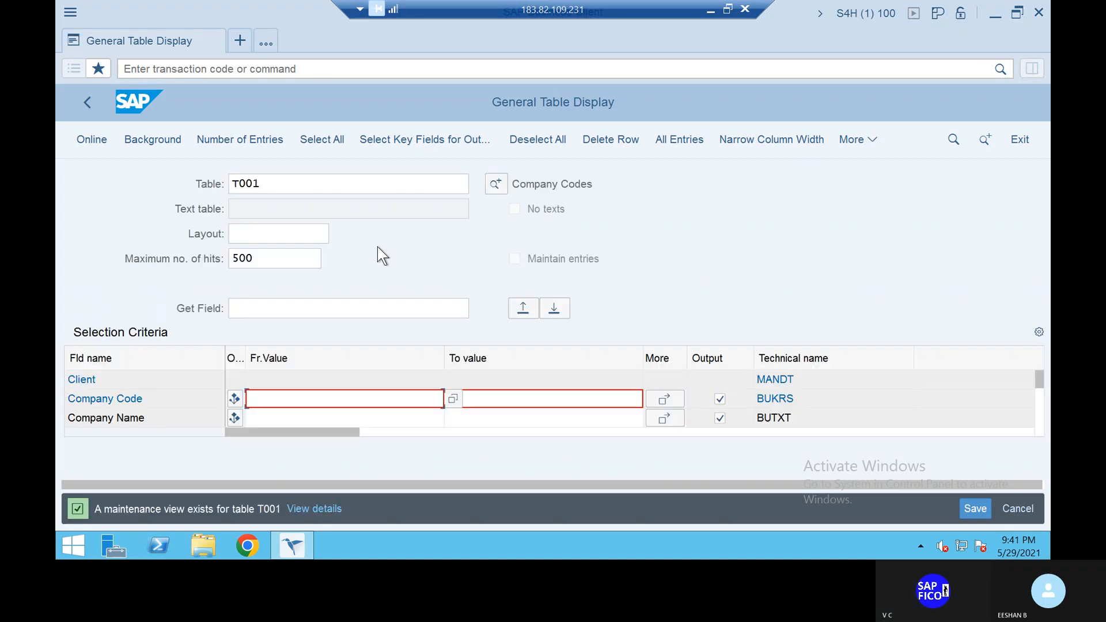
text(TAT1)
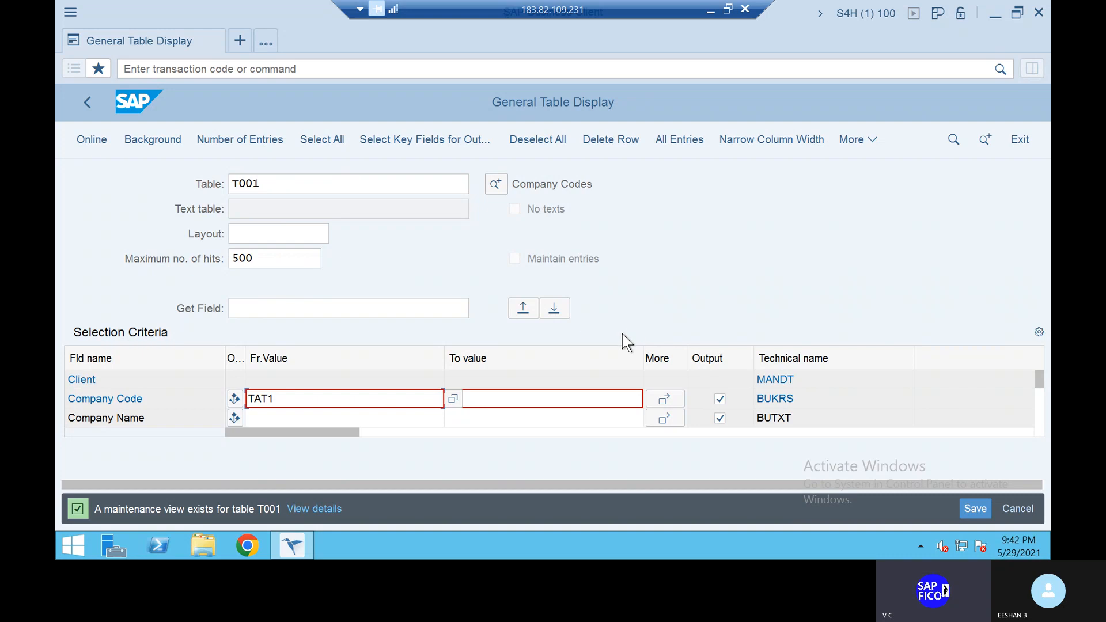
click(977, 509)
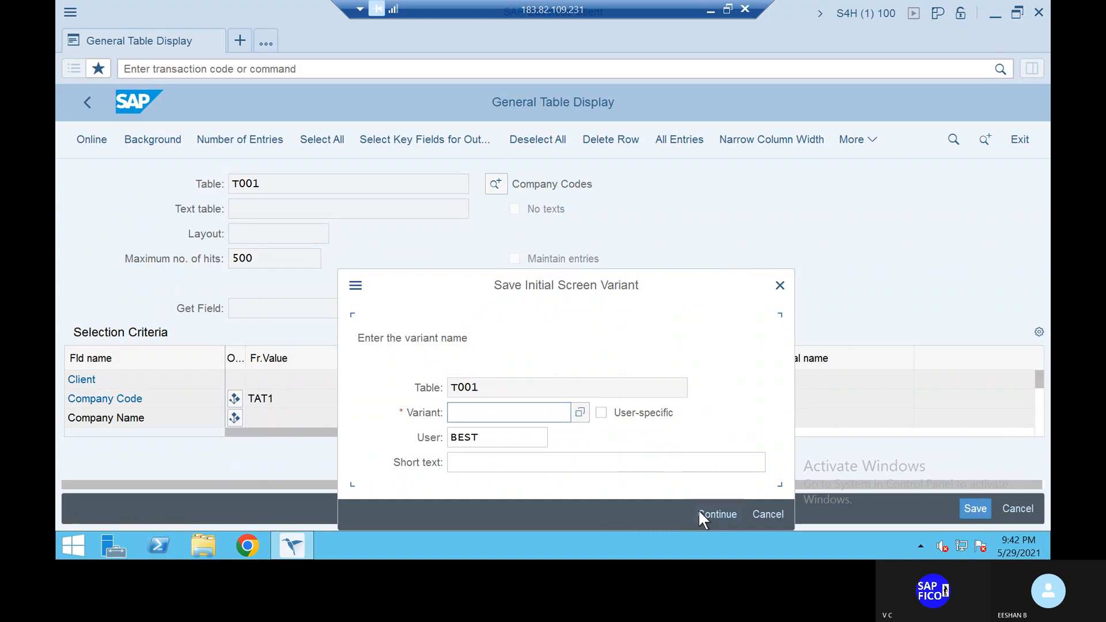
click(723, 510)
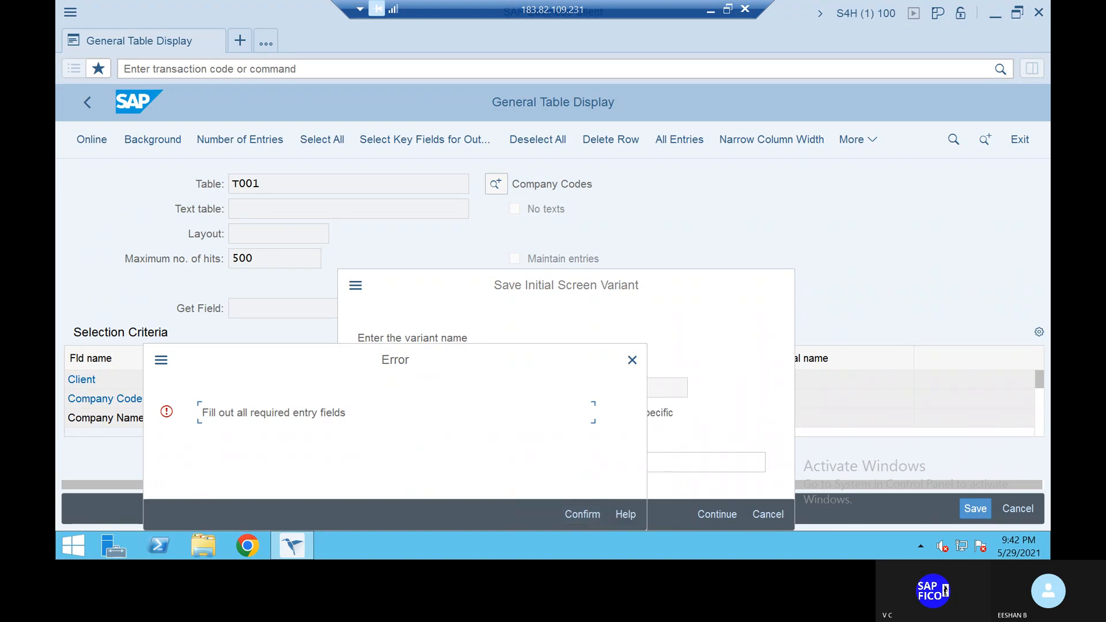
click(594, 513)
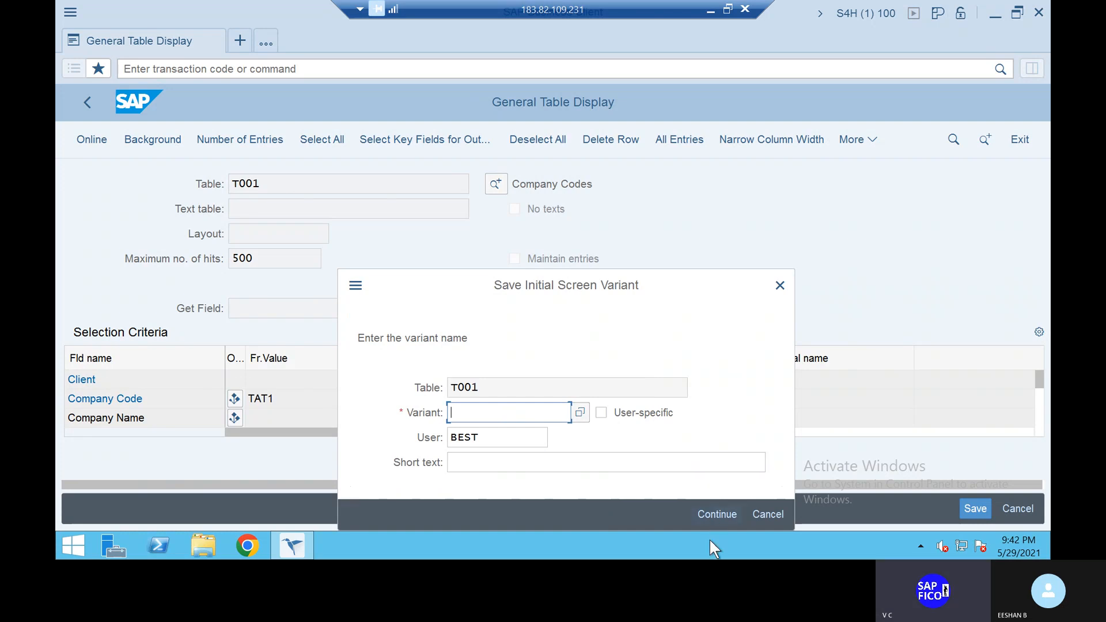
click(579, 411)
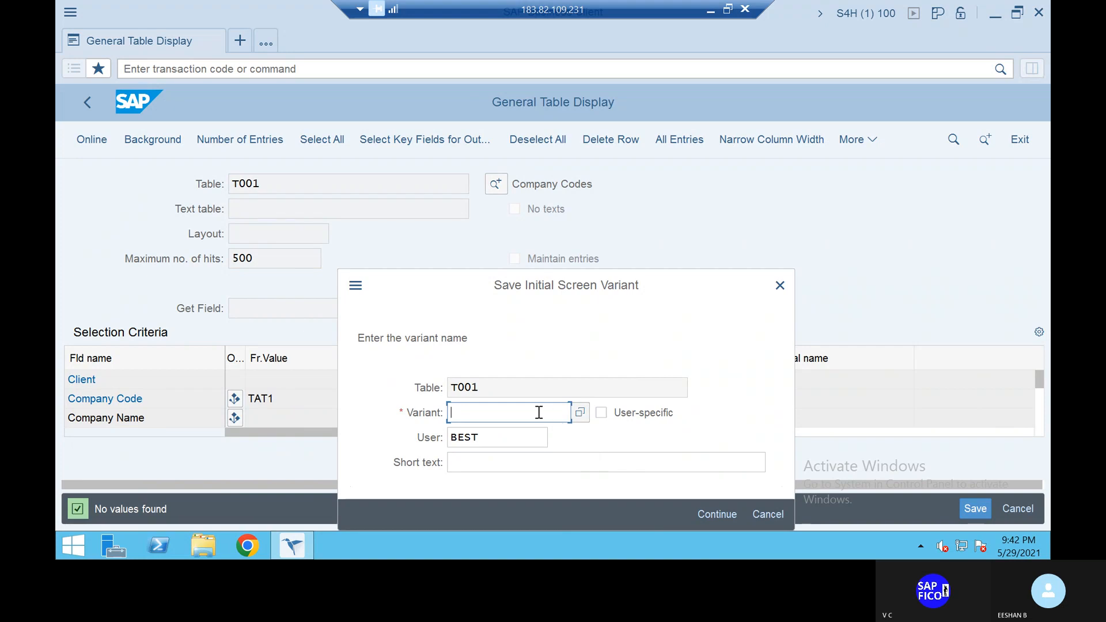
text(FE)
key(BackSpace)
key(BackSpace)
click(724, 513)
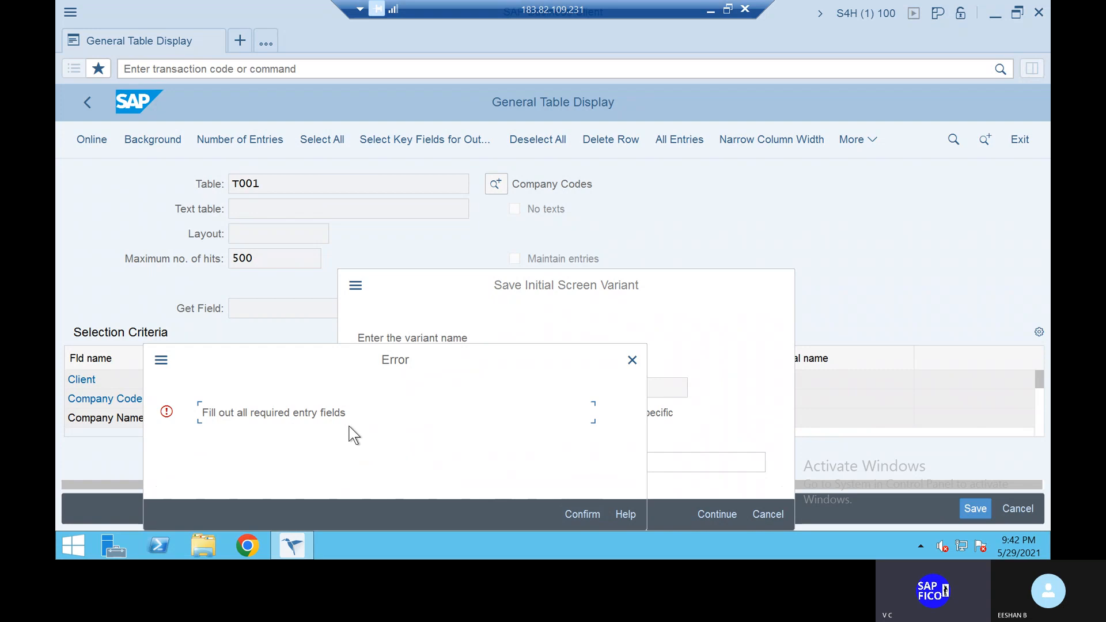
click(581, 514)
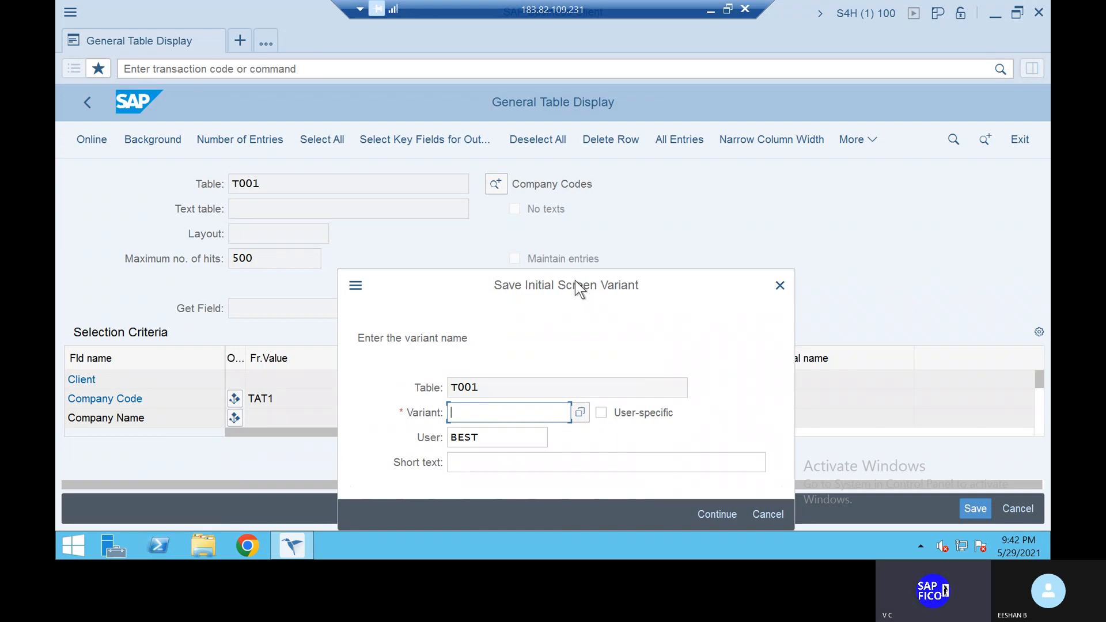
drag(574, 280, 371, 234)
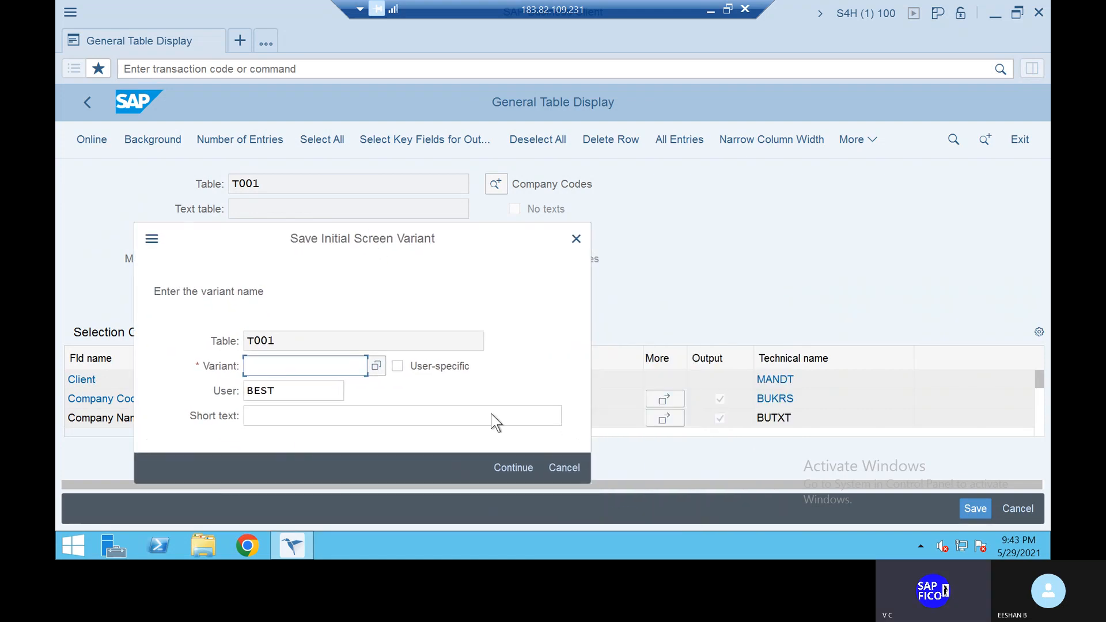
click(575, 240)
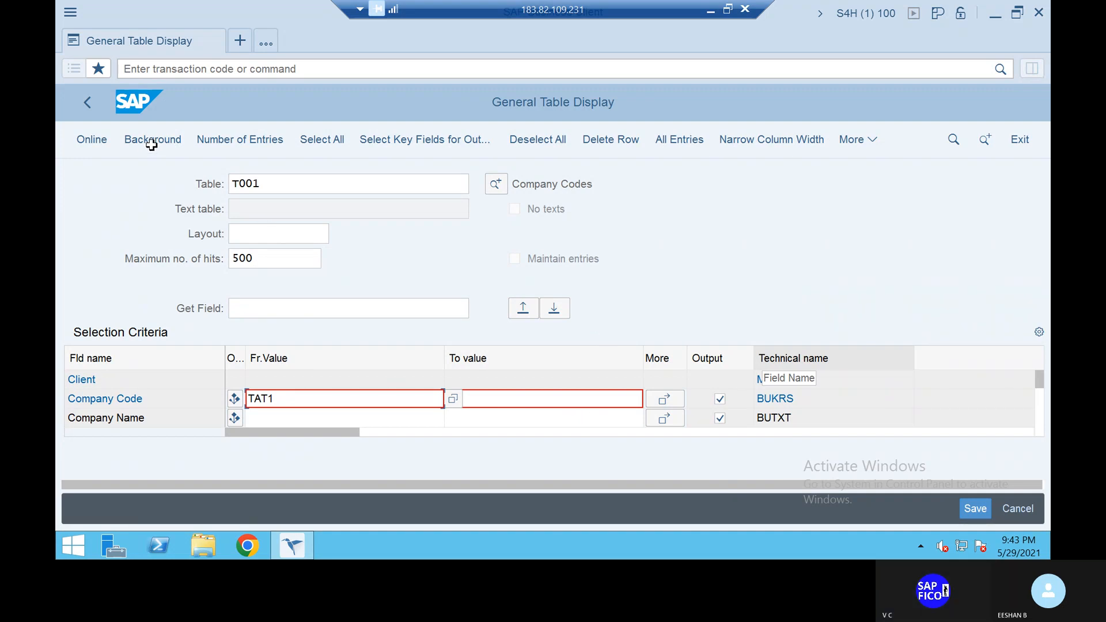
Check the number of T001 entries matching company code TAT1 and run the table display online.
click(172, 140)
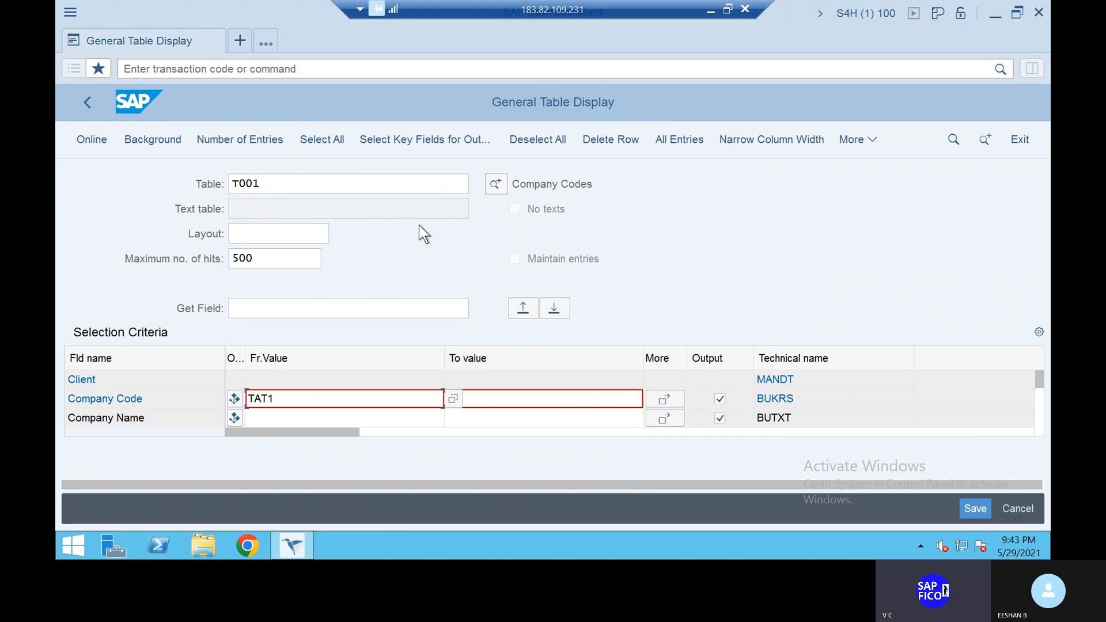
click(260, 144)
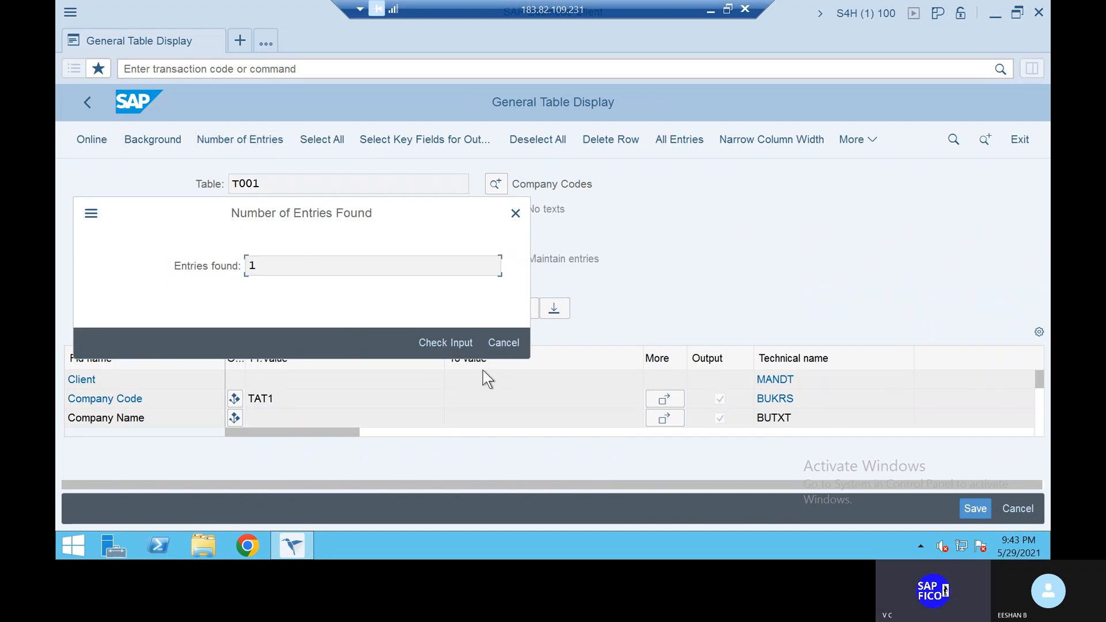
click(453, 343)
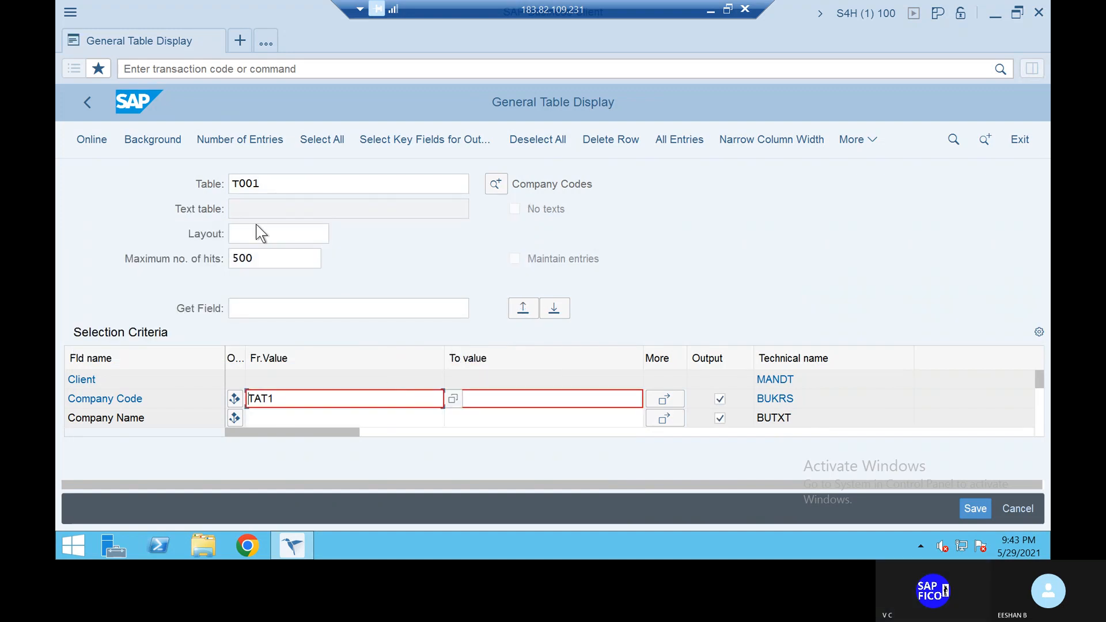
click(85, 137)
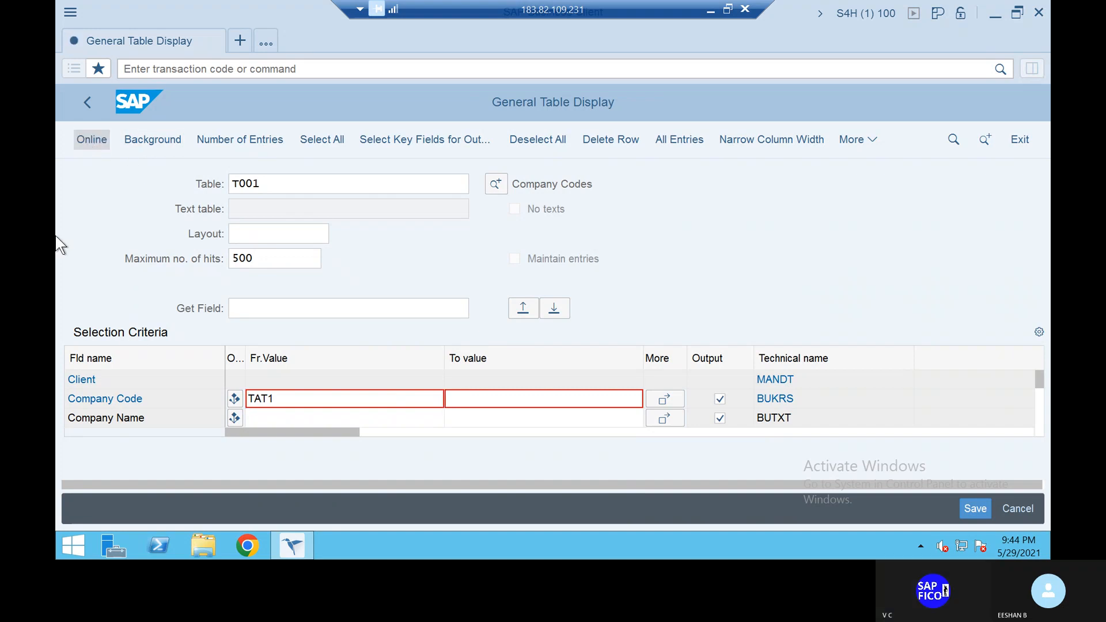